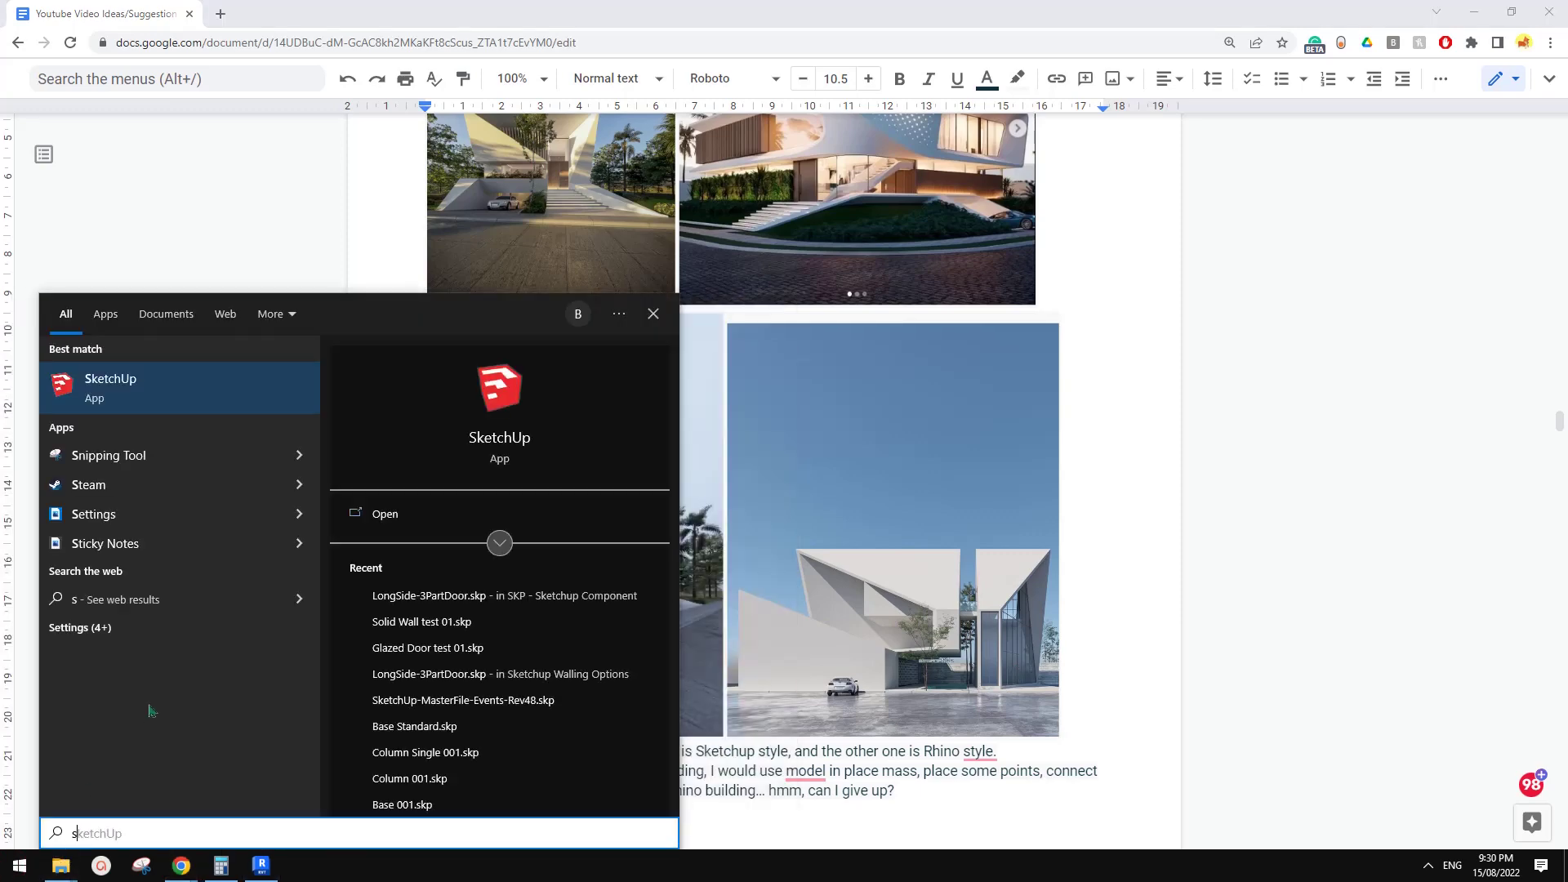
# Launch SketchUp and start a new model with the default Architectural Design - Millimeters template.
pyautogui.click(131, 383)
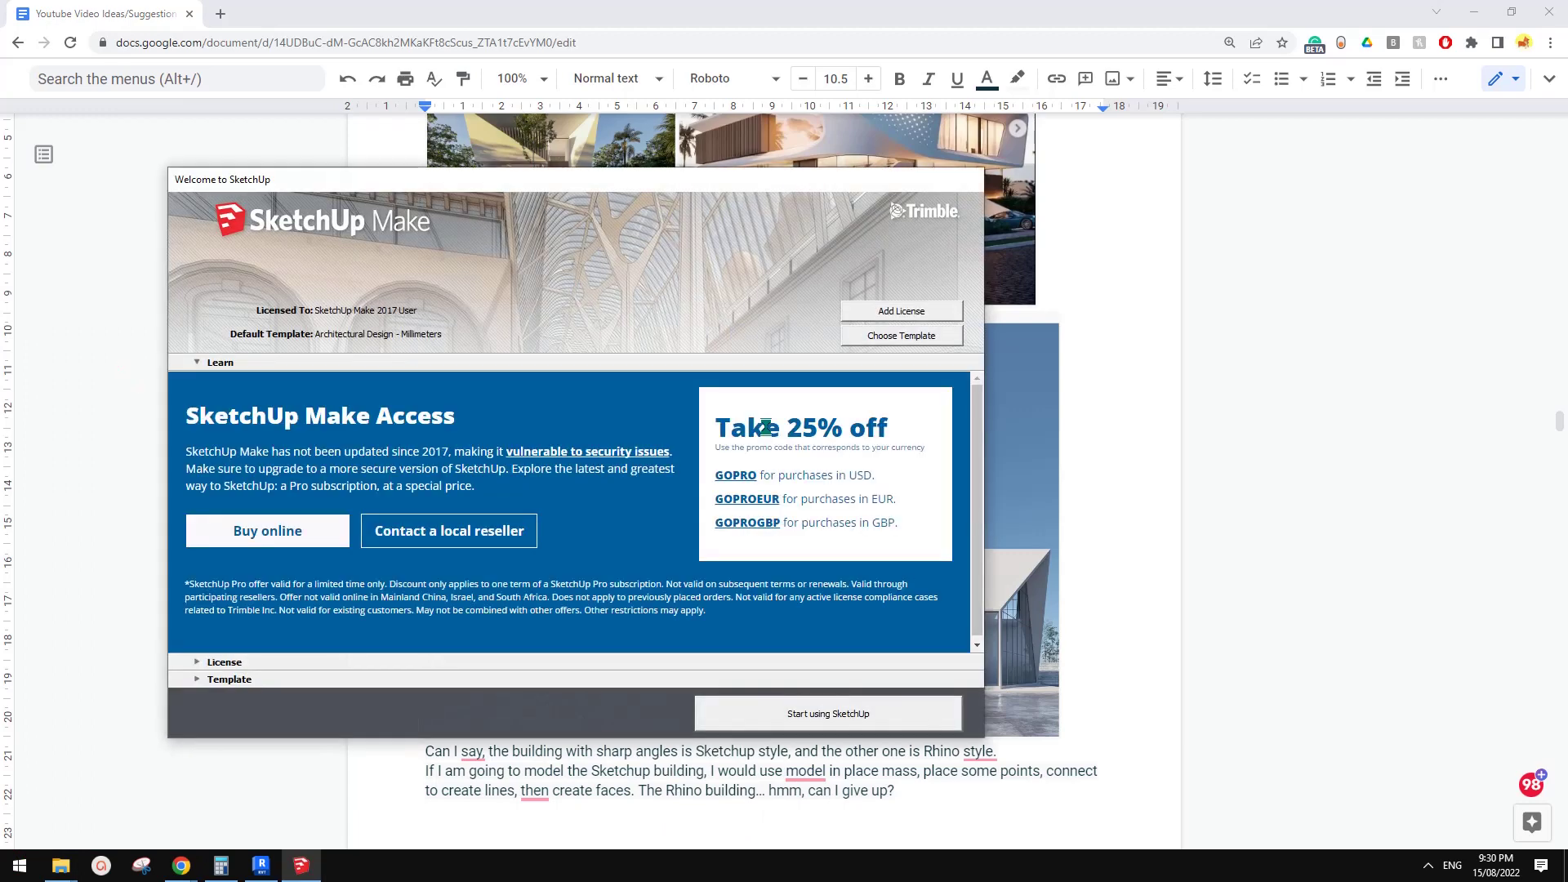
pyautogui.click(888, 707)
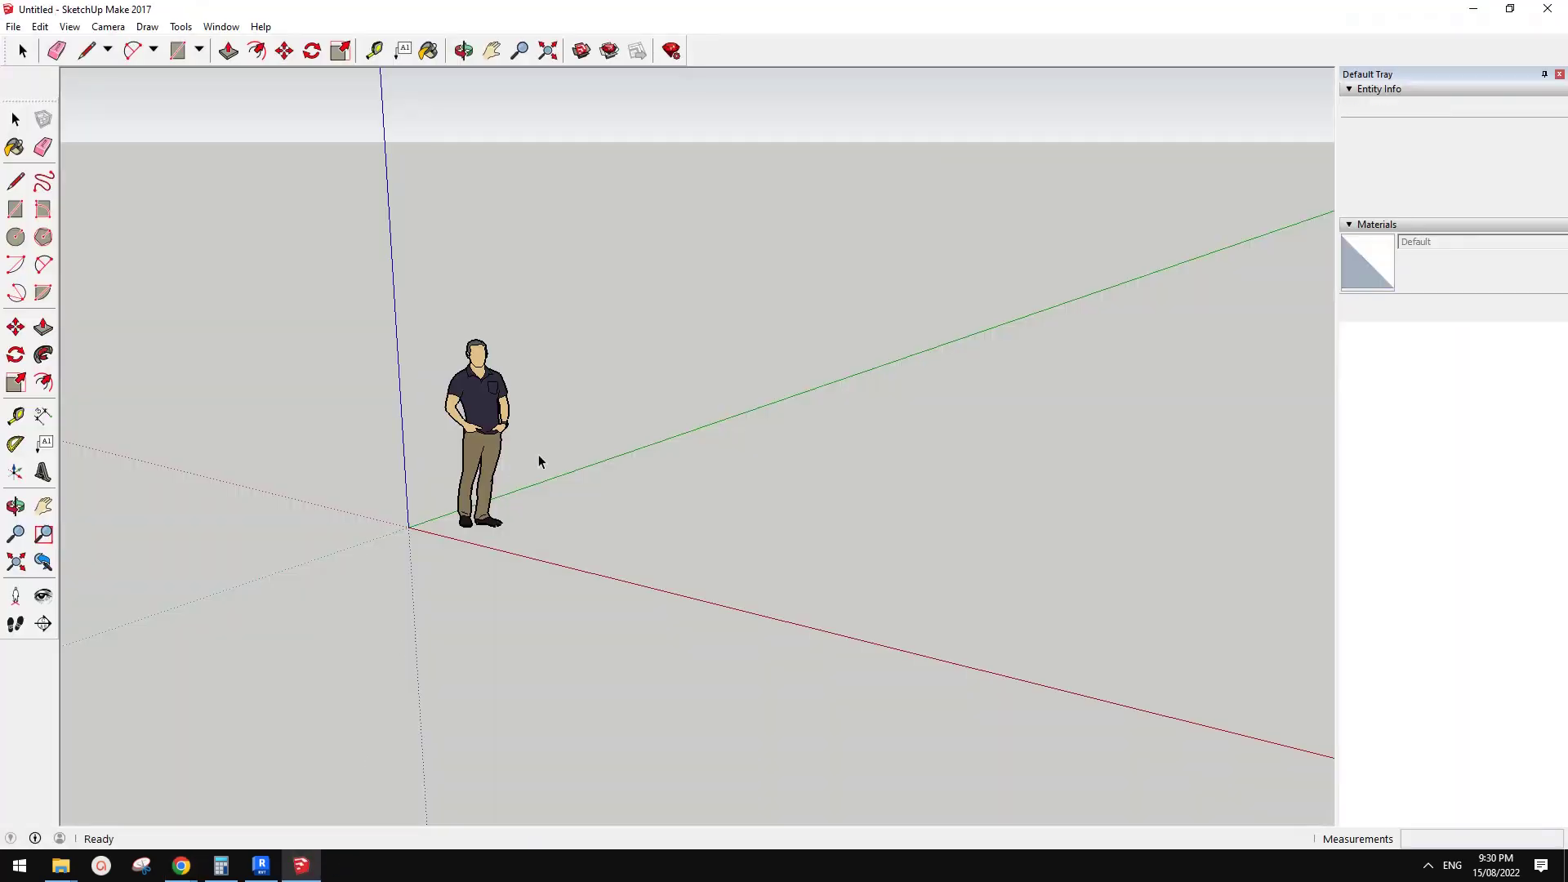
pyautogui.moveTo(717, 567); pyautogui.dragTo(396, 777, button='middle')
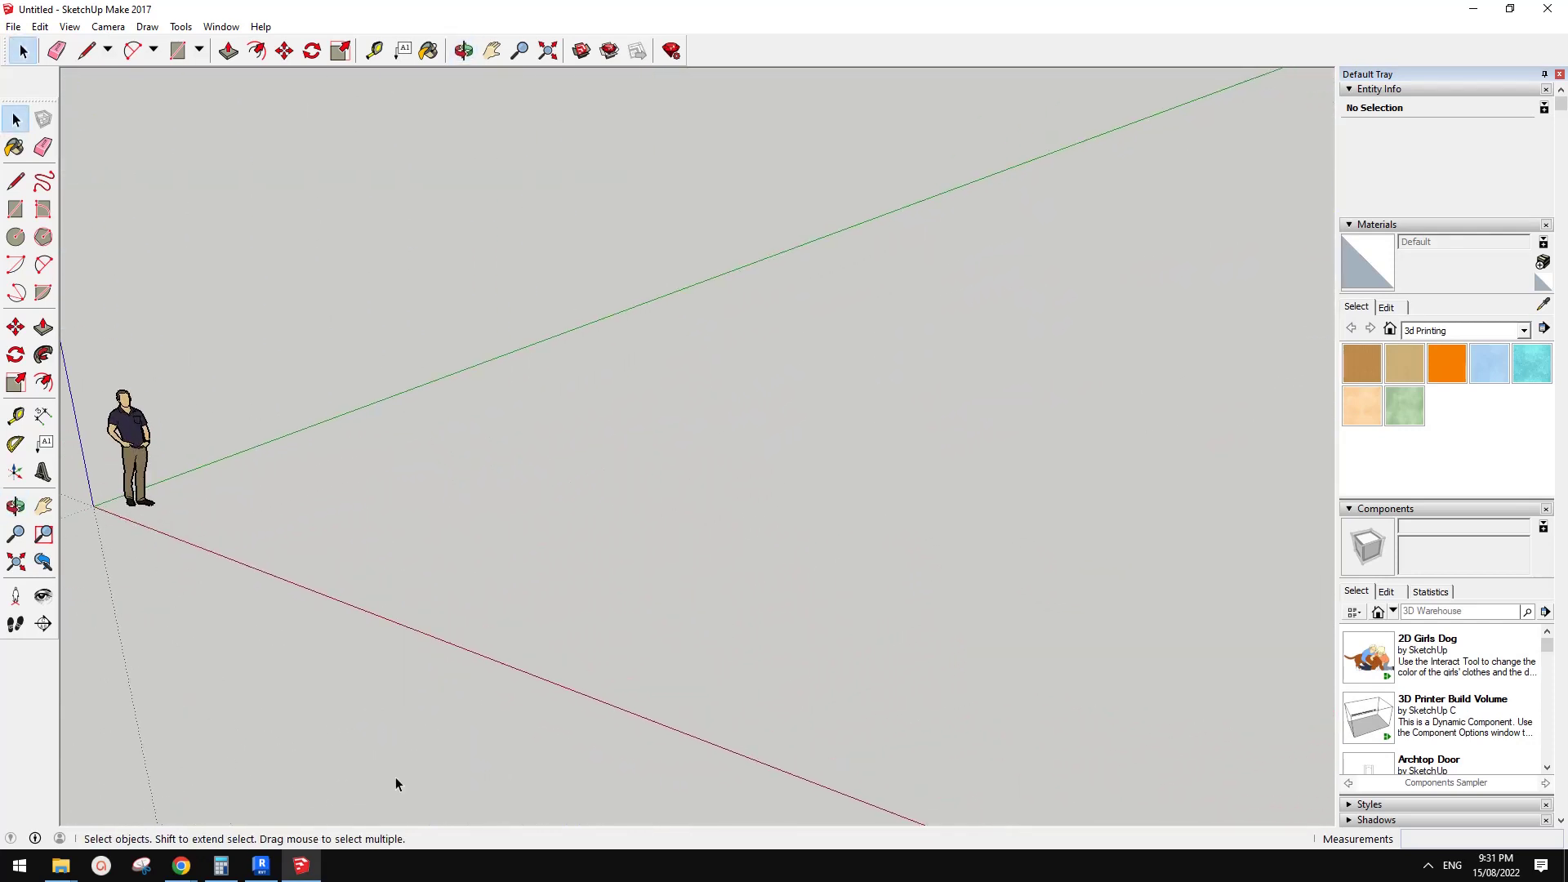
# Review the angular house photos in the browser document, and return to the empty SketchUp model.
pyautogui.moveTo(182, 866)
pyautogui.click(302, 784)
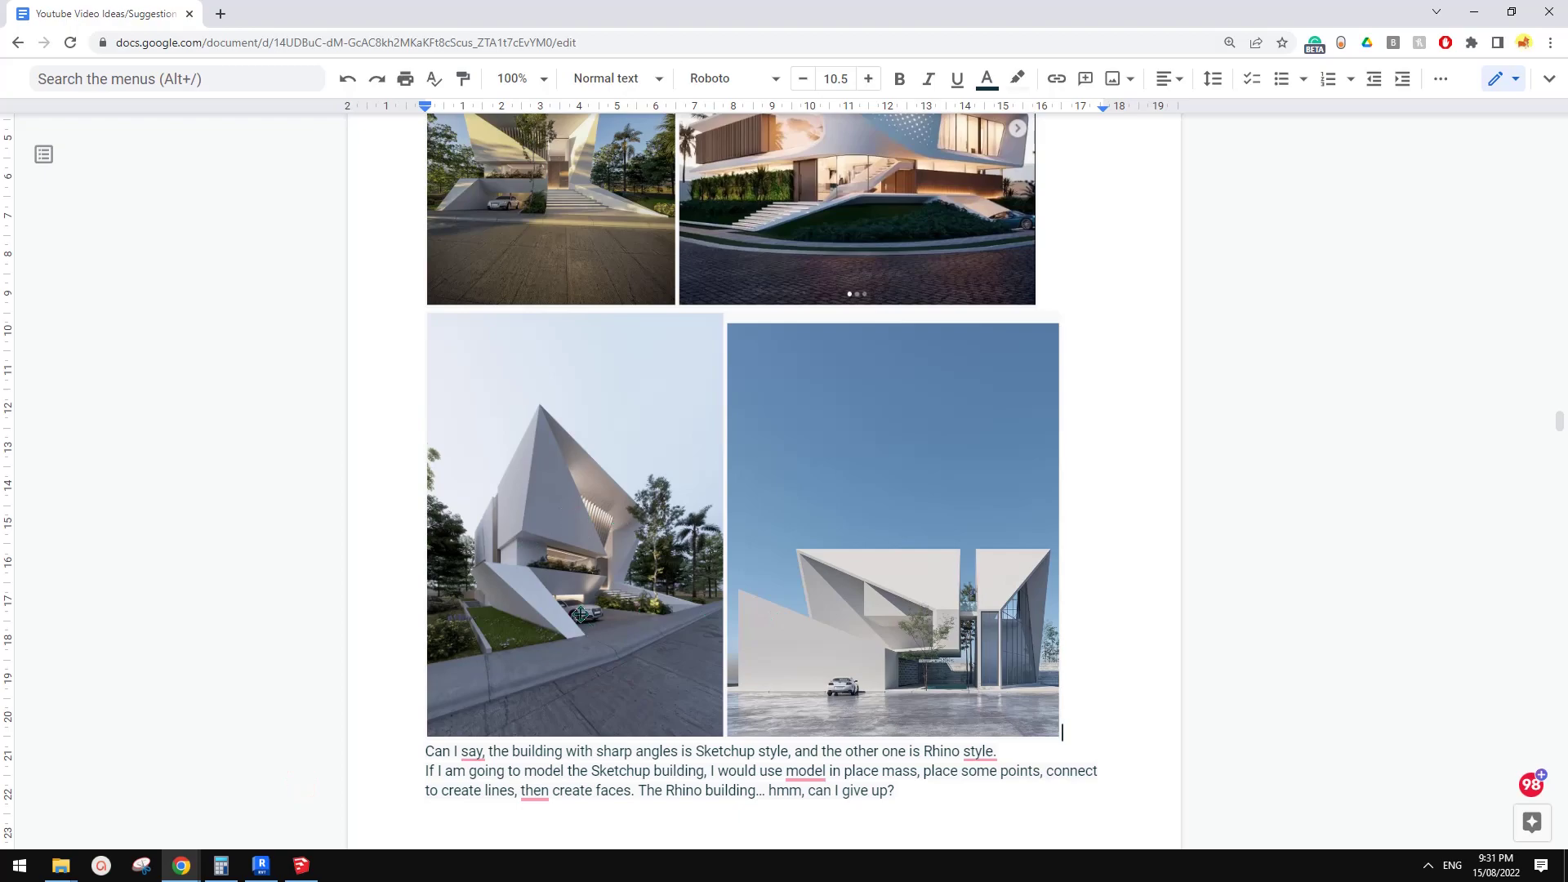
pyautogui.click(302, 866)
pyautogui.moveTo(717, 684)
pyautogui.mouseDown(button='middle')
pyautogui.moveTo(684, 596)
pyautogui.moveTo(663, 654)
pyautogui.moveTo(839, 602)
pyautogui.moveTo(770, 589)
pyautogui.moveTo(717, 625)
pyautogui.mouseUp(button='middle')
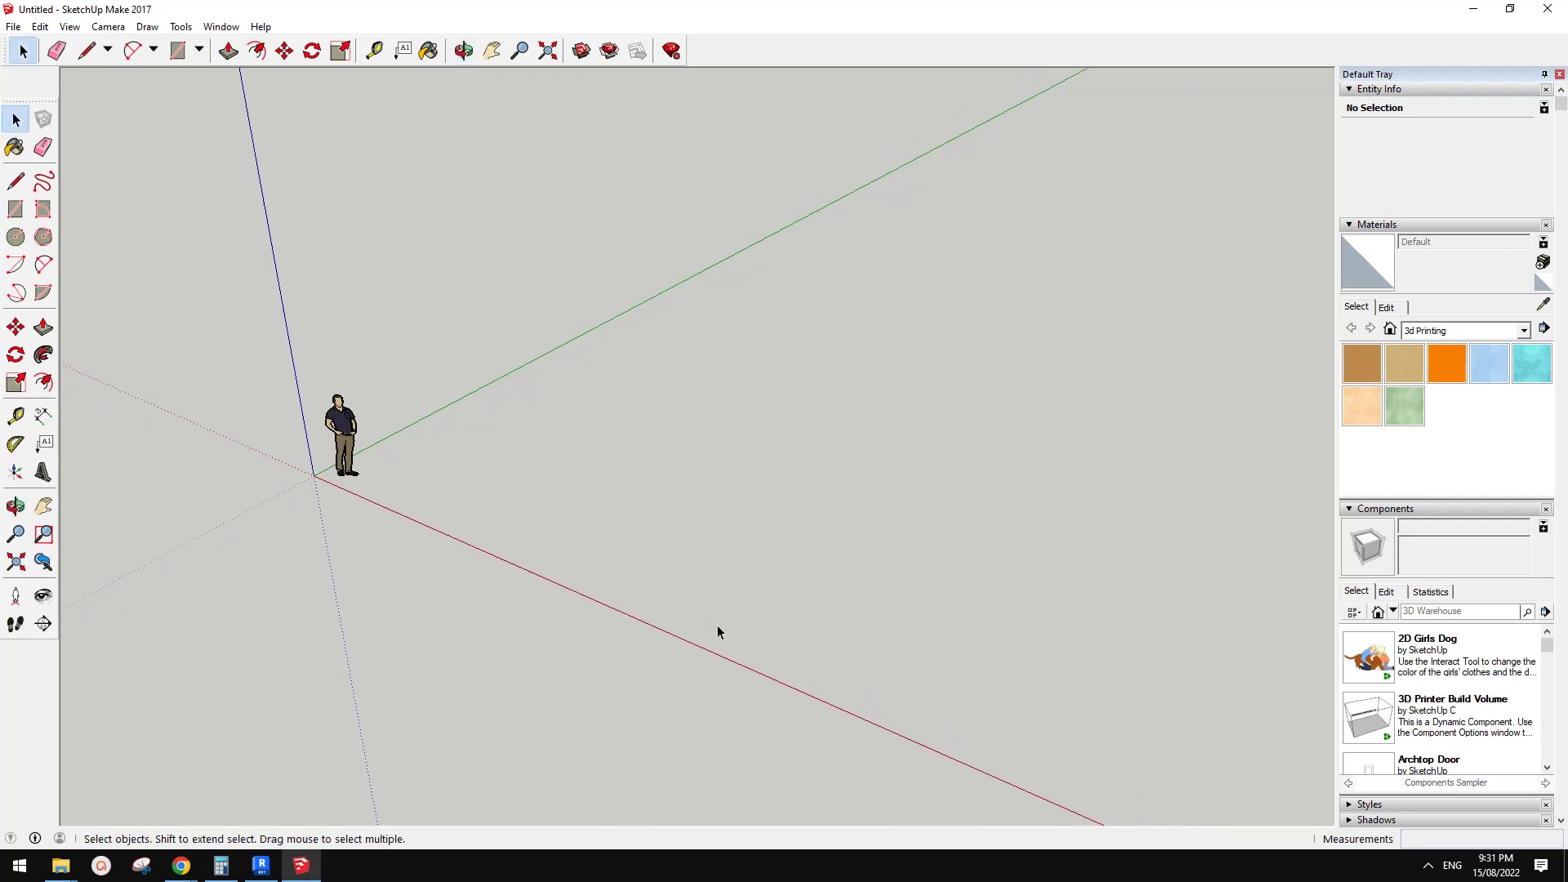
# Draw a rectangle of about 62 m² on the ground between the red and green axes.
pyautogui.press('r')
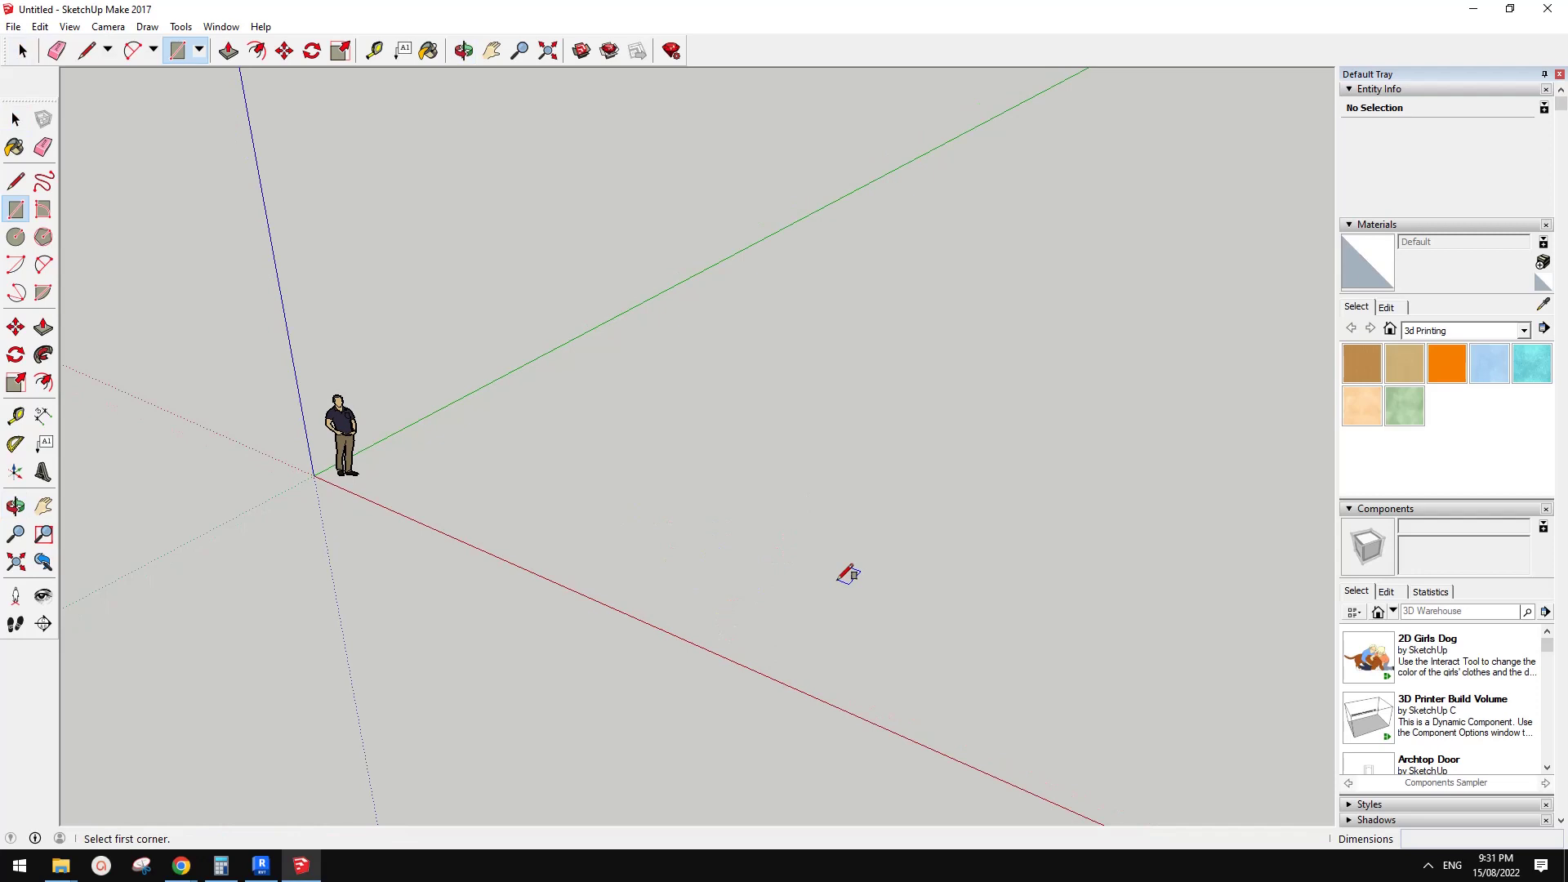
pyautogui.click(619, 538)
pyautogui.click(1119, 377)
# Draw two more rectangles on the ground beside and behind the first, the rear one about 13542 by 31745 mm.
pyautogui.moveTo(968, 485)
pyautogui.mouseDown(button='middle')
pyautogui.moveTo(1176, 602)
pyautogui.moveTo(882, 587)
pyautogui.mouseUp(button='middle')
pyautogui.click(882, 586)
pyautogui.click(1267, 371)
pyautogui.keyDown('shift'); pyautogui.moveTo(1267, 371); pyautogui.dragTo(1029, 575, button='middle'); pyautogui.keyUp('shift')
pyautogui.press('r')
pyautogui.click(707, 318)
pyautogui.click(1189, 171)
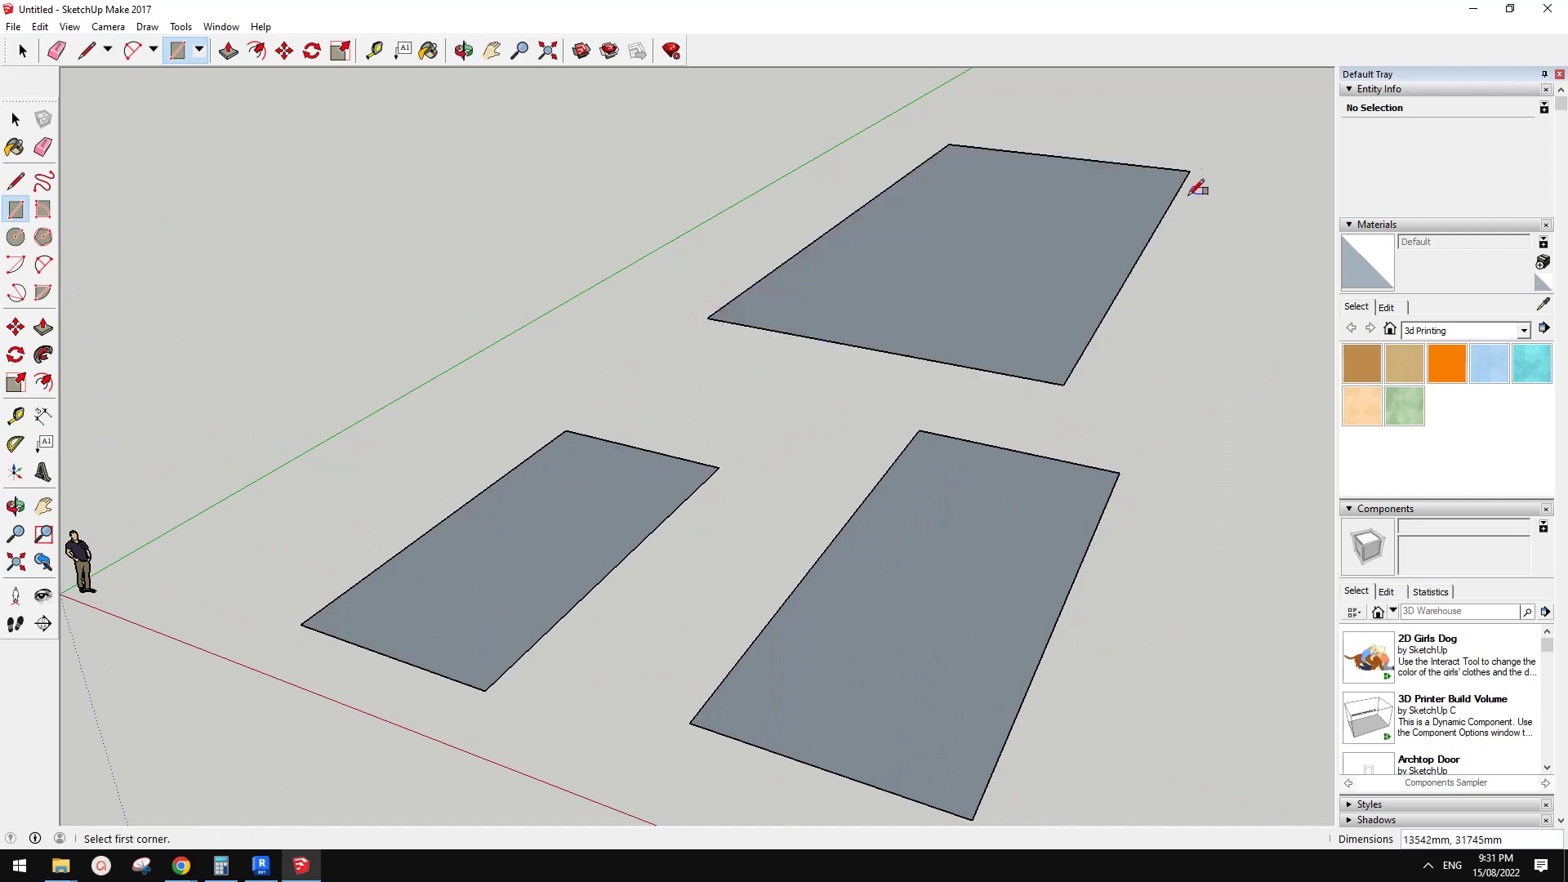
# Delete the two extra rectangles together with their edges, keeping only the first one nearest the origin.
pyautogui.moveTo(942, 348); pyautogui.dragTo(1022, 360, button='middle')
pyautogui.press('space')
pyautogui.doubleClick(1021, 321)
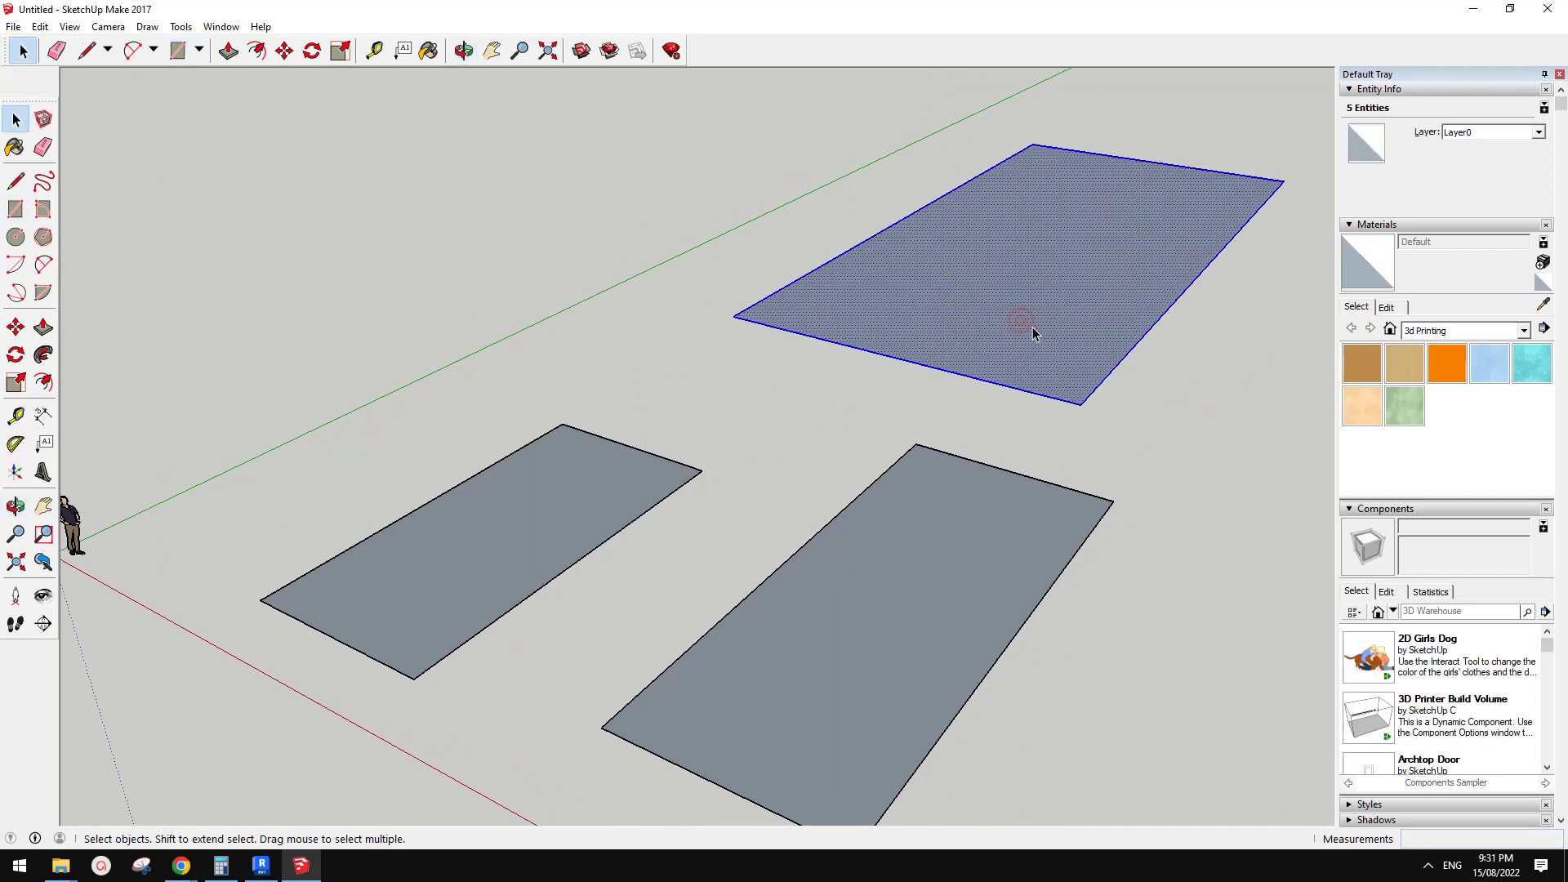
pyautogui.press('Delete')
pyautogui.doubleClick(958, 512)
pyautogui.press('Delete')
# Extrude the remaining rectangle upward with Push/Pull to form a tall box.
pyautogui.doubleClick(489, 531)
pyautogui.moveTo(488, 530); pyautogui.dragTo(873, 526, button='middle')
pyautogui.press('p')
pyautogui.moveTo(872, 525); pyautogui.dragTo(899, 266)
pyautogui.moveTo(899, 266); pyautogui.dragTo(518, 690, button='middle')
pyautogui.press('space')
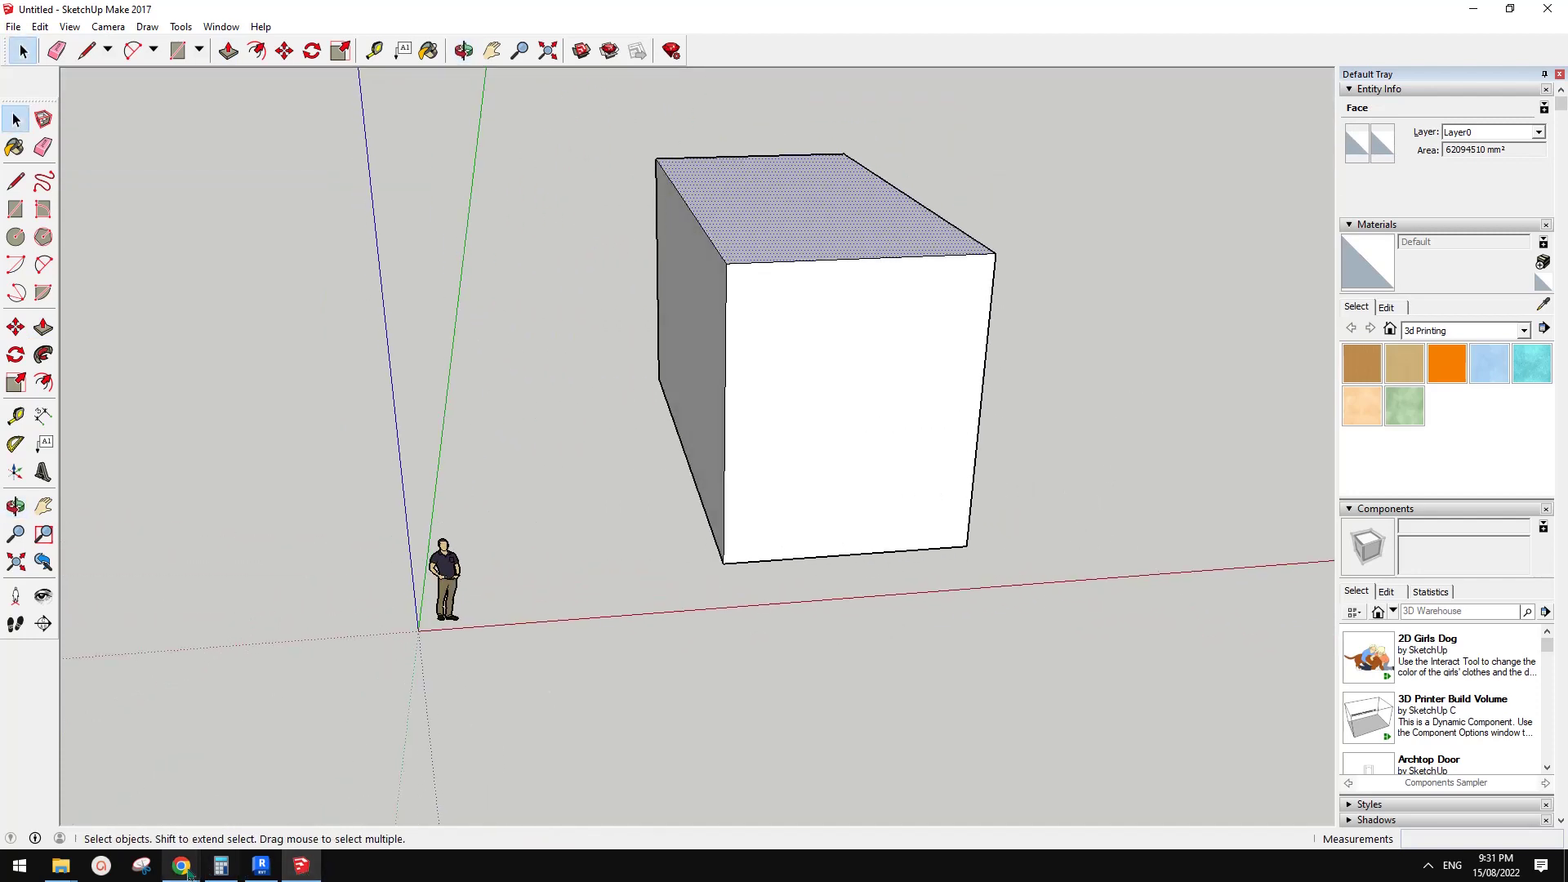
# Compare the angular and curved house photos in the browser document, and return to the SketchUp model.
pyautogui.click(288, 800)
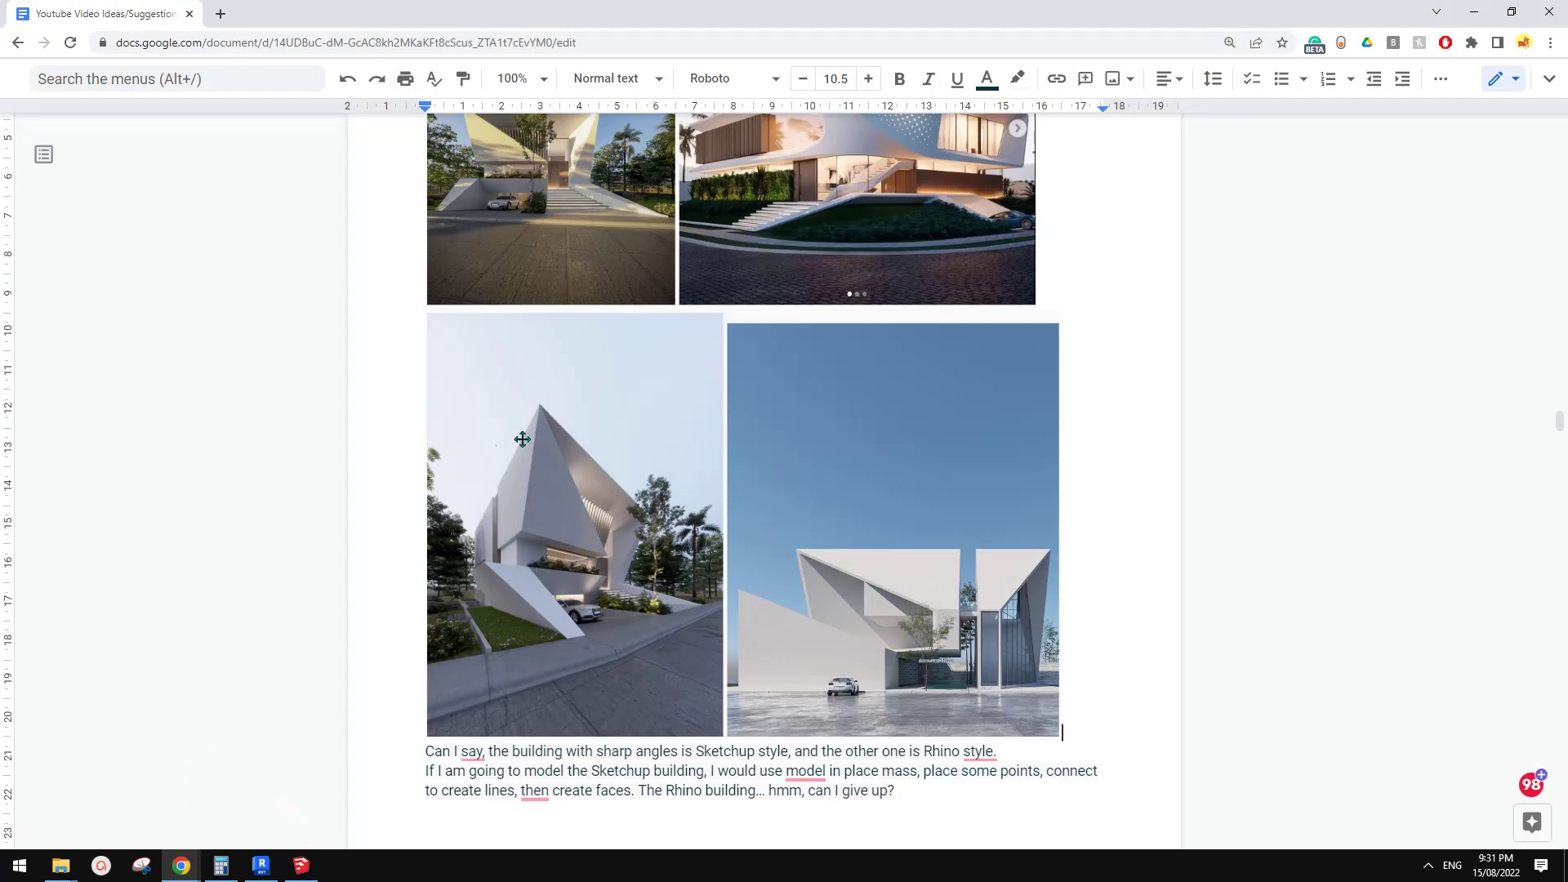
pyautogui.scroll(2, 645, 481)
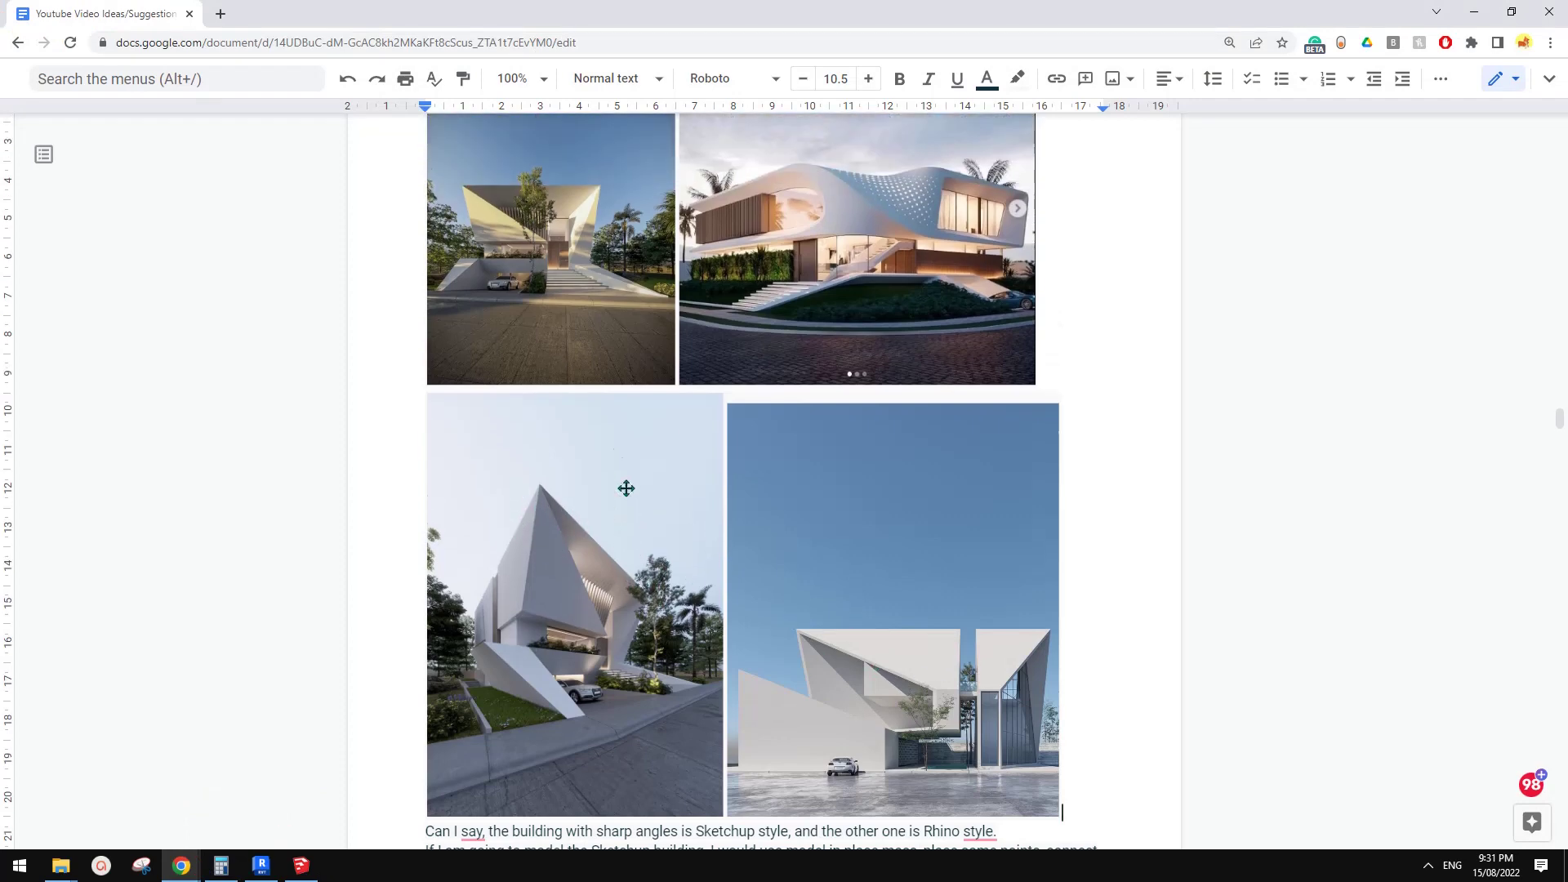
pyautogui.scroll(1, 413, 734)
pyautogui.click(302, 865)
# Scale the top face of the box outward to about 129 m² so the walls flare out from the base.
pyautogui.moveTo(972, 589)
pyautogui.mouseDown(button='middle')
pyautogui.moveTo(991, 577)
pyautogui.moveTo(981, 564)
pyautogui.mouseUp(button='middle')
pyautogui.moveTo(915, 240); pyautogui.dragTo(1090, 382, button='middle')
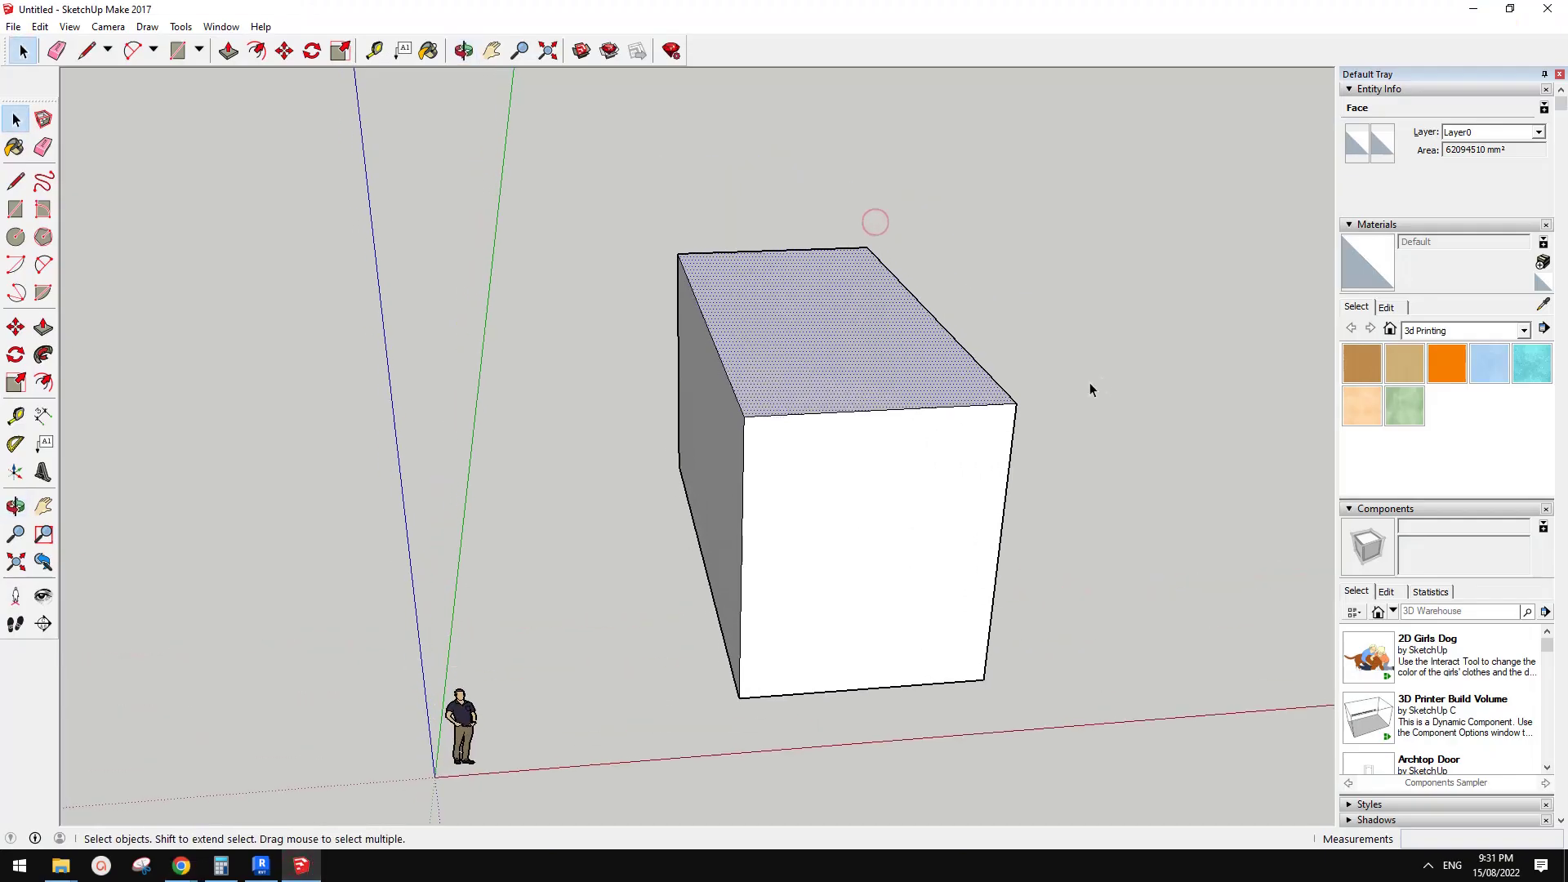
pyautogui.moveTo(845, 354); pyautogui.dragTo(901, 450, button='middle')
pyautogui.press('s')
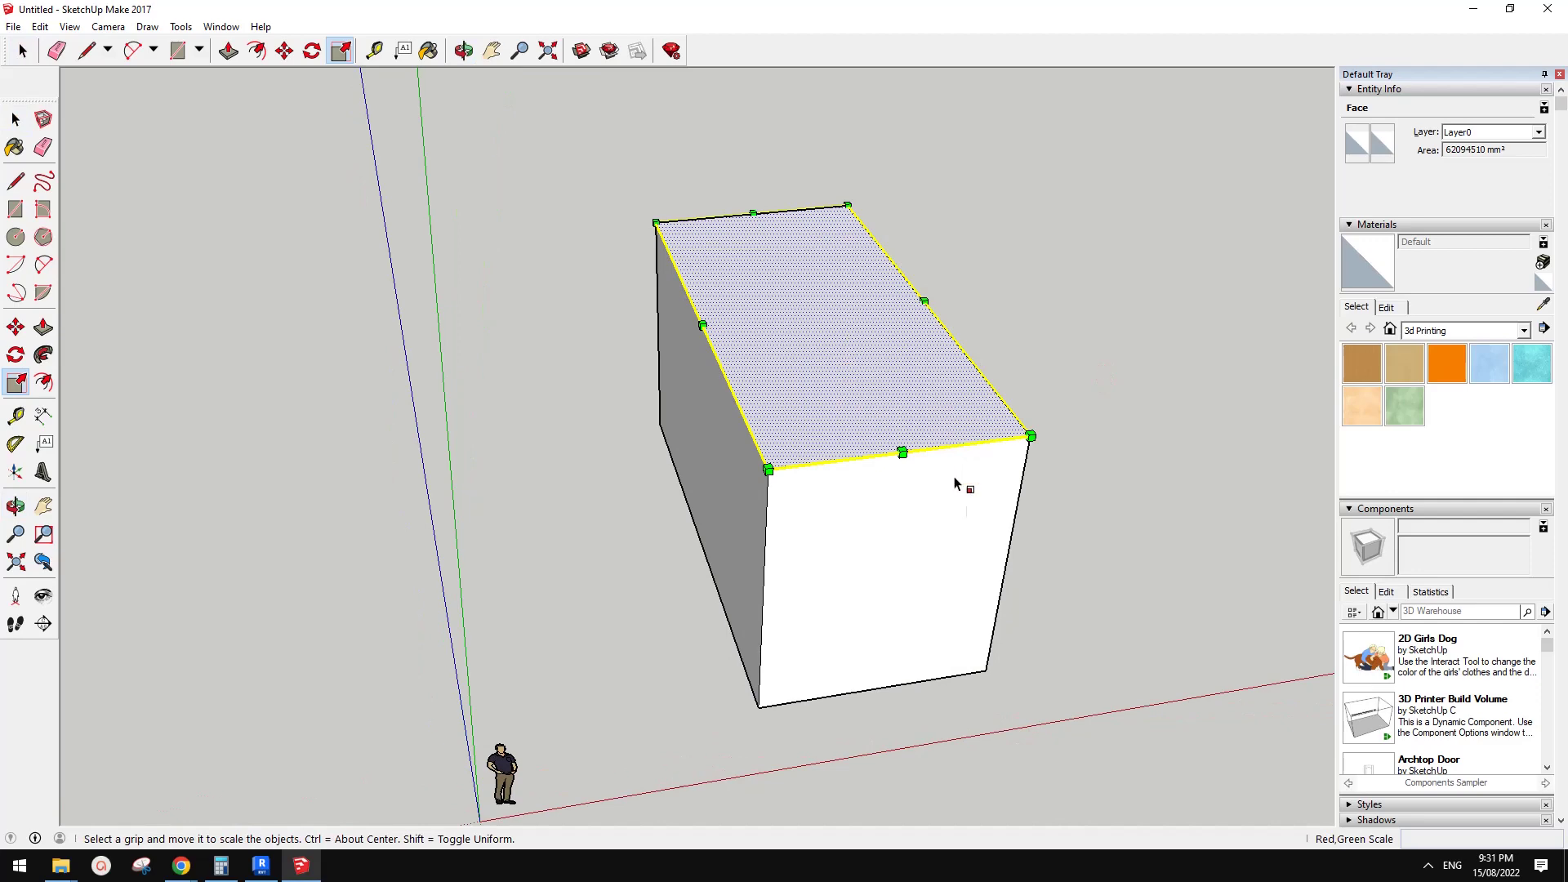
pyautogui.moveTo(1031, 437)
pyautogui.mouseDown()
pyautogui.moveTo(1123, 490)
pyautogui.moveTo(1048, 462)
pyautogui.mouseUp()
pyautogui.moveTo(656, 223); pyautogui.dragTo(906, 512)
pyautogui.press('o')
# Rescale the flared top face to about 108 m² for a less pronounced overhang.
pyautogui.press('s')
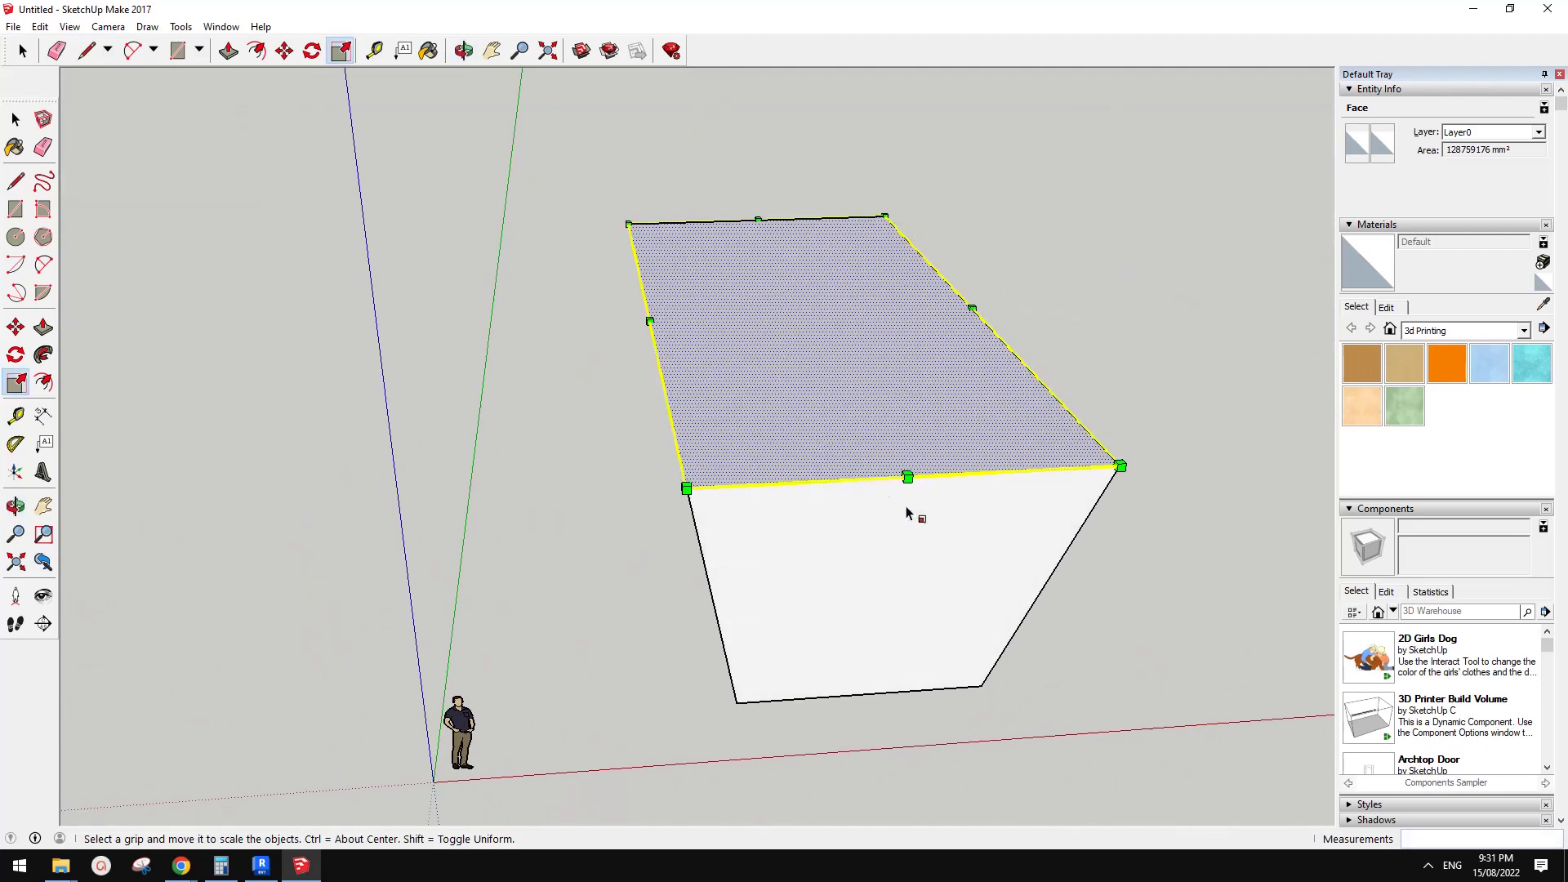
pyautogui.moveTo(686, 489); pyautogui.dragTo(907, 479, button='middle')
pyautogui.moveTo(1061, 439); pyautogui.dragTo(1078, 450)
pyautogui.press('space')
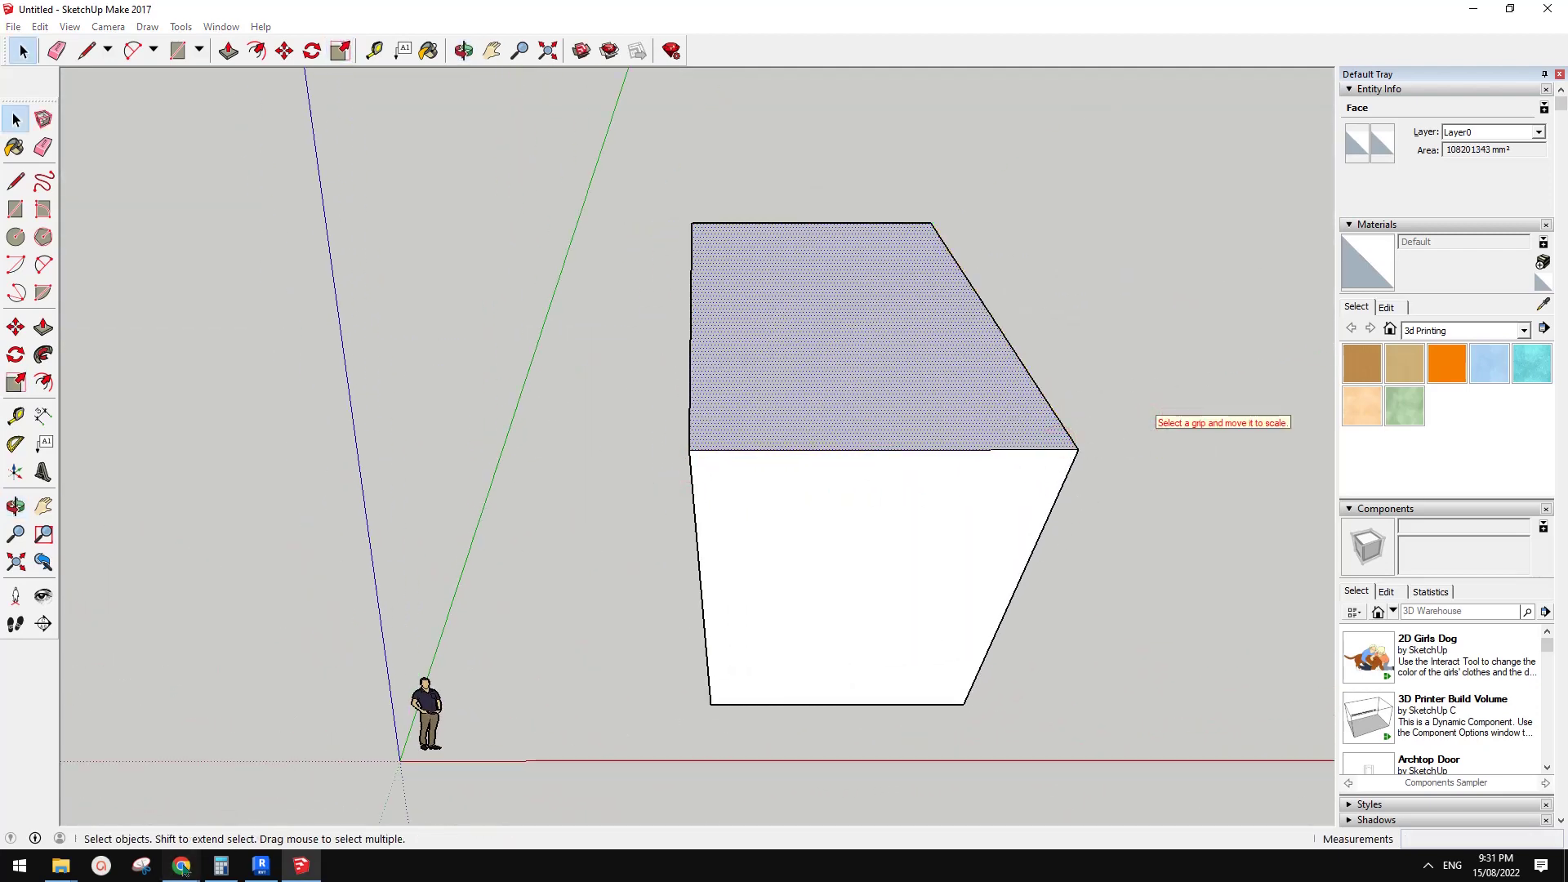
# Check the tapered house form in the reference document, and return to the SketchUp model.
pyautogui.moveTo(181, 865)
pyautogui.click(276, 807)
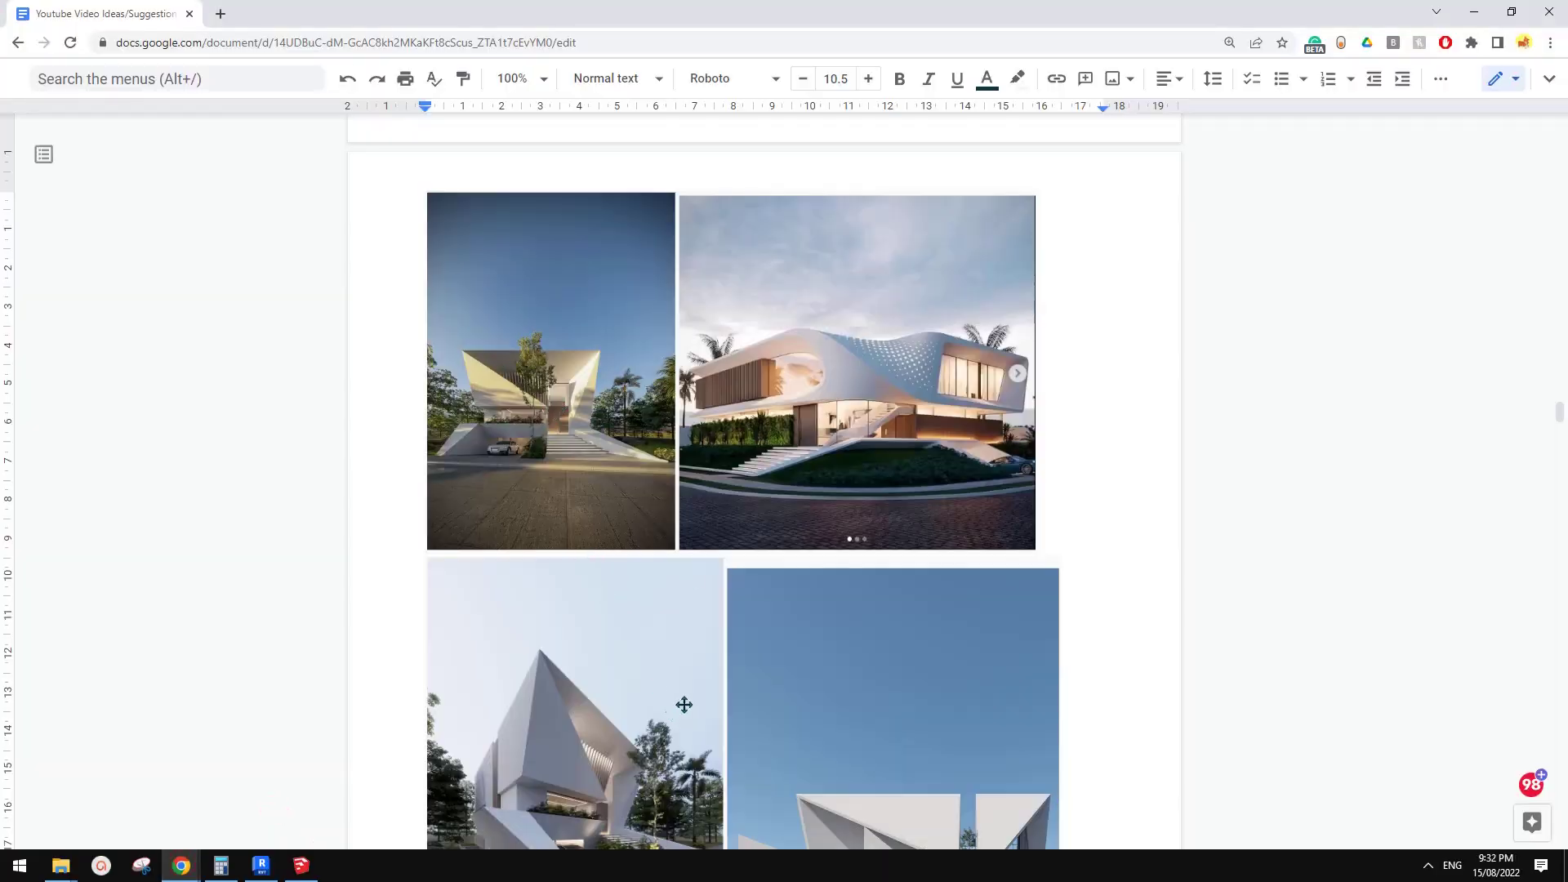
pyautogui.click(302, 868)
# Move the front bottom edge of the mass back inward so the front face slopes more.
pyautogui.click(980, 718)
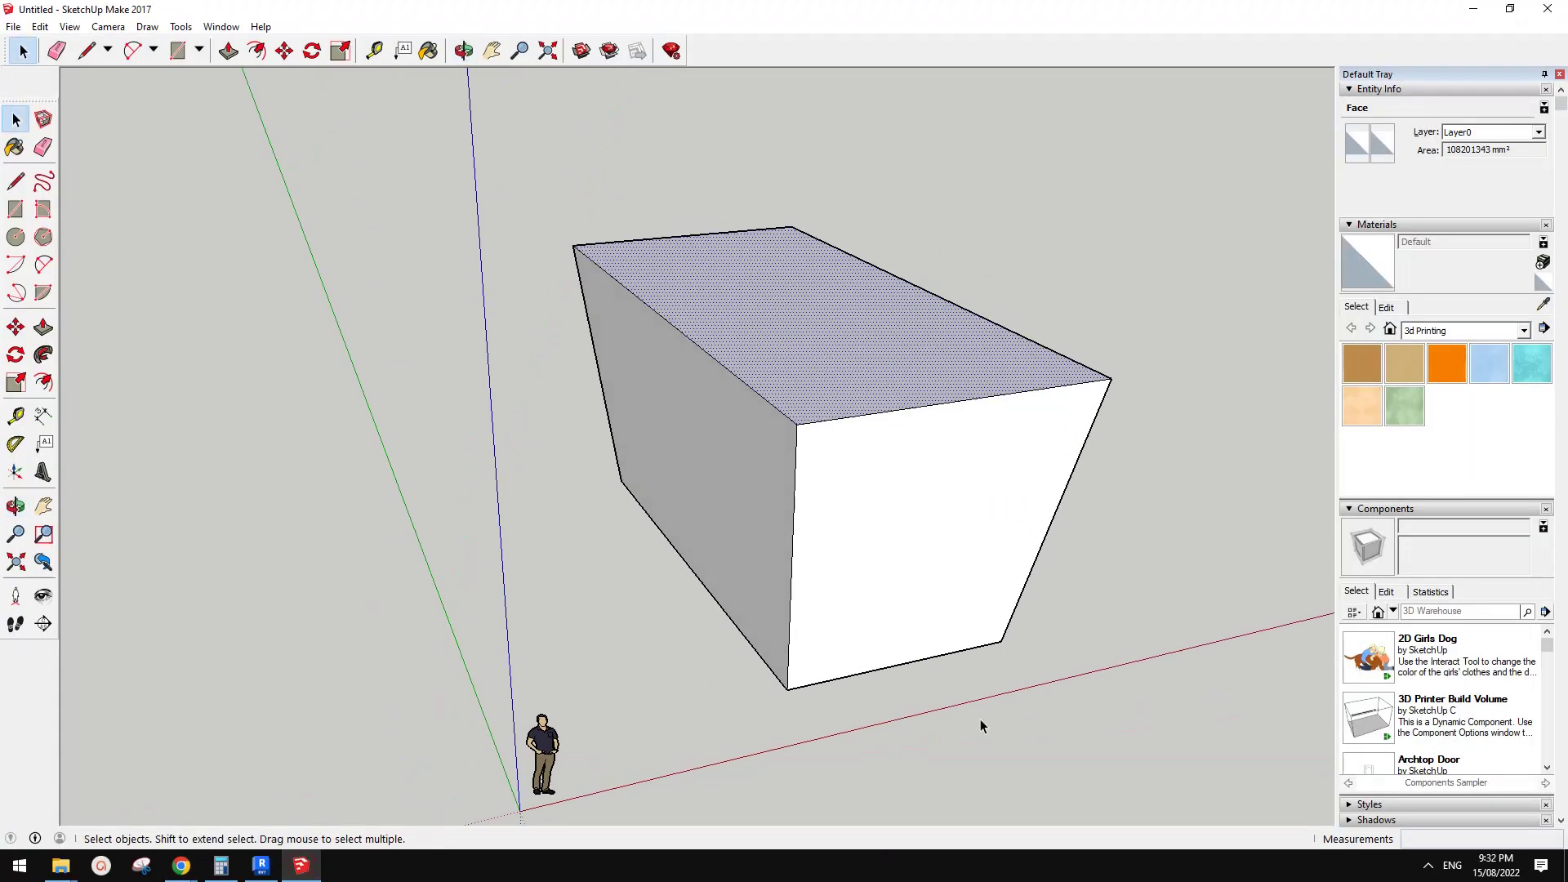
pyautogui.click(948, 660)
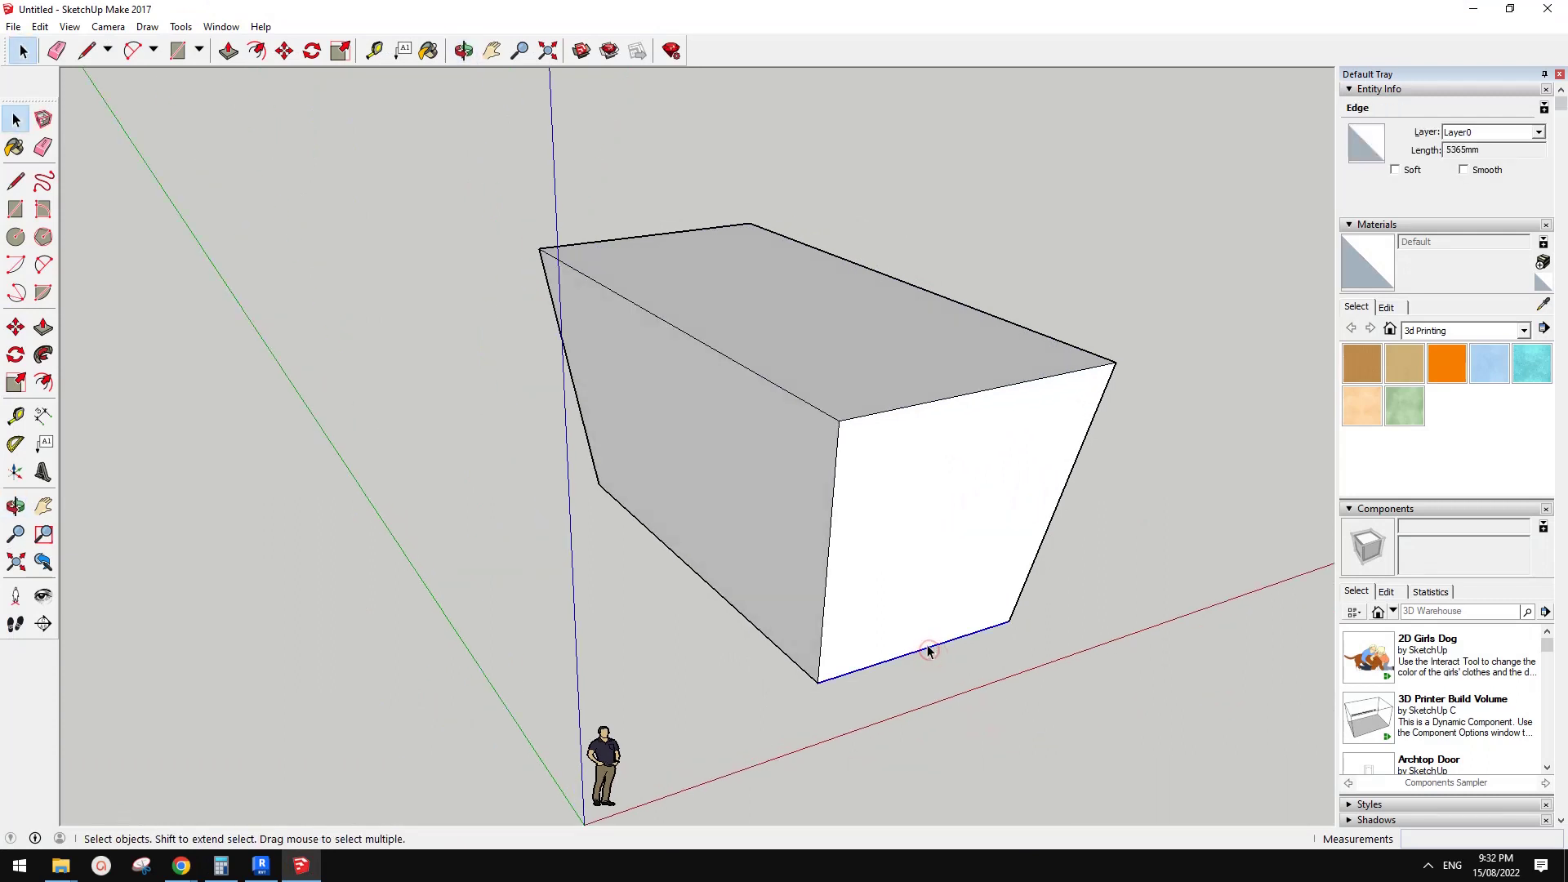
pyautogui.moveTo(928, 651); pyautogui.dragTo(935, 655, button='middle')
pyautogui.press('m')
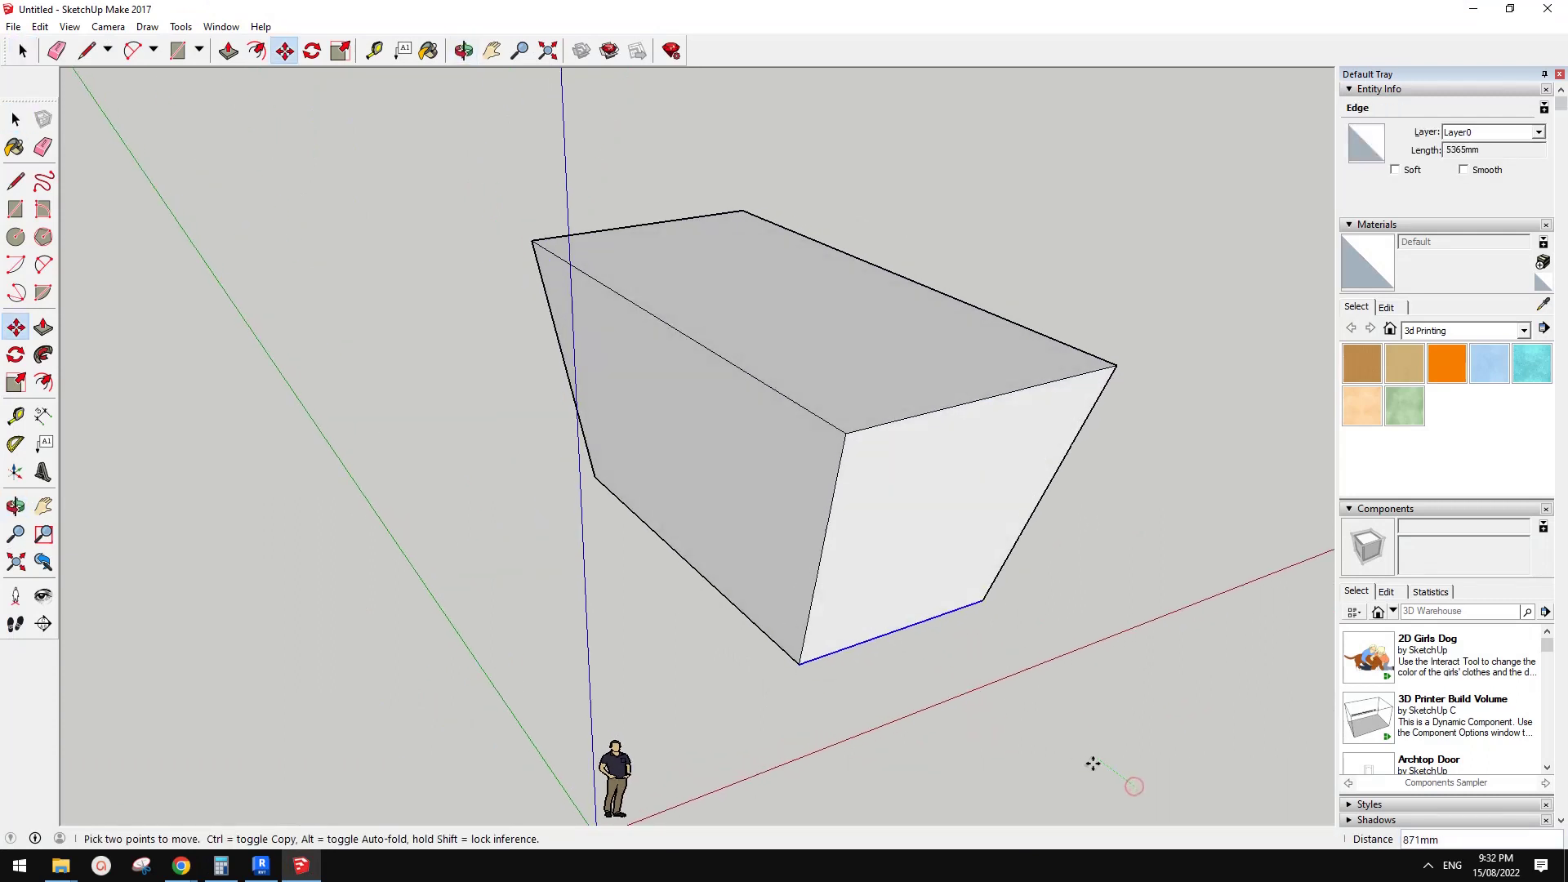
pyautogui.moveTo(1095, 753); pyautogui.dragTo(974, 664, button='middle')
pyautogui.press('space')
pyautogui.click(1101, 698)
pyautogui.moveTo(1101, 698); pyautogui.dragTo(1004, 627, button='middle')
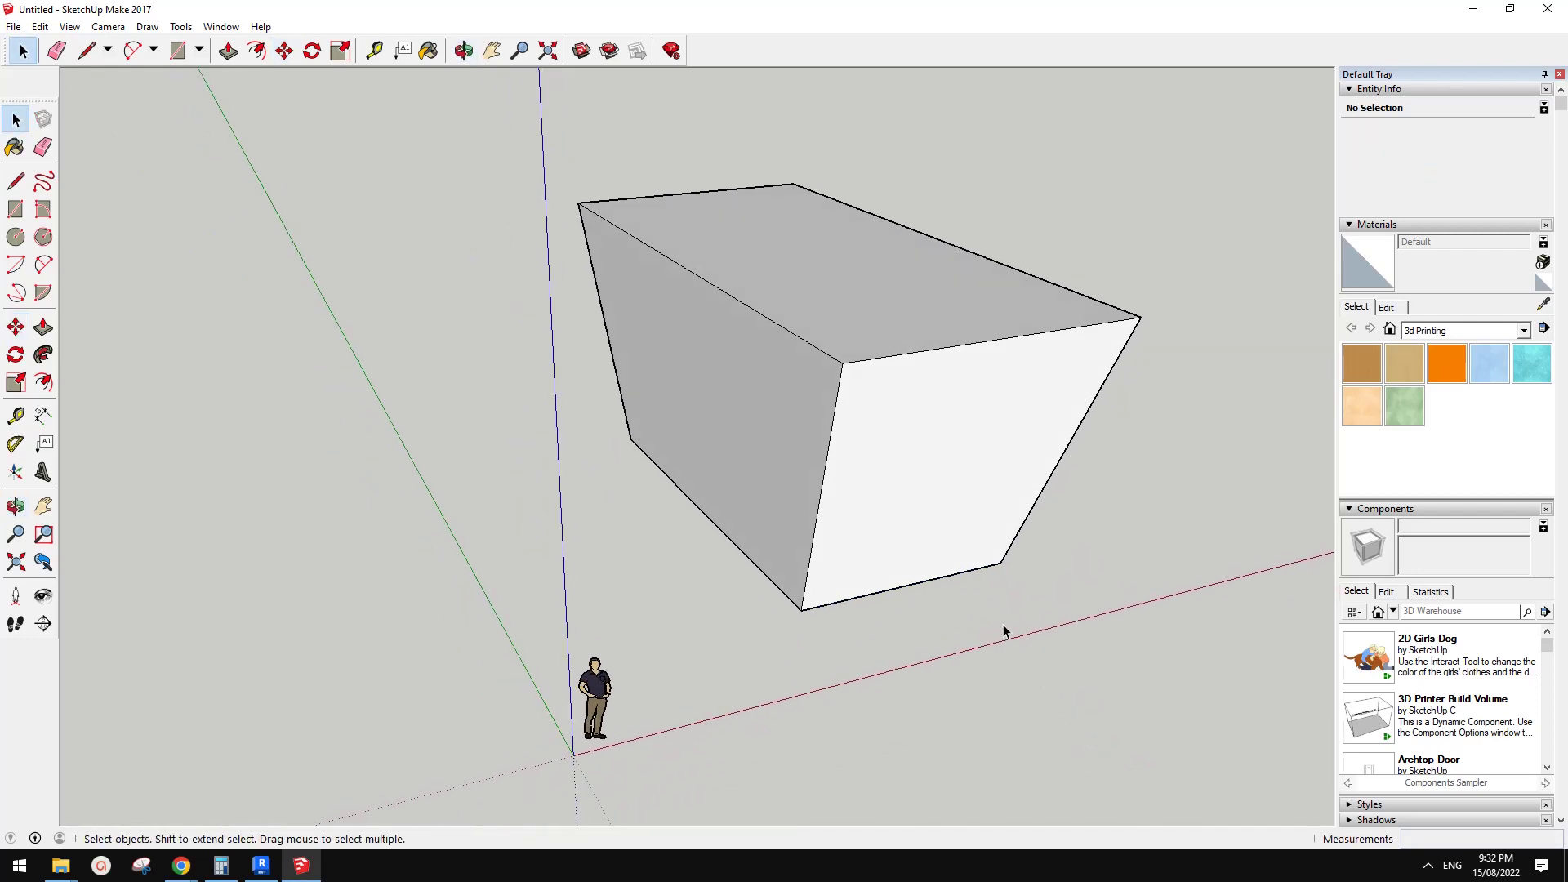
pyautogui.click(923, 584)
pyautogui.click(1087, 658)
pyautogui.click(936, 490)
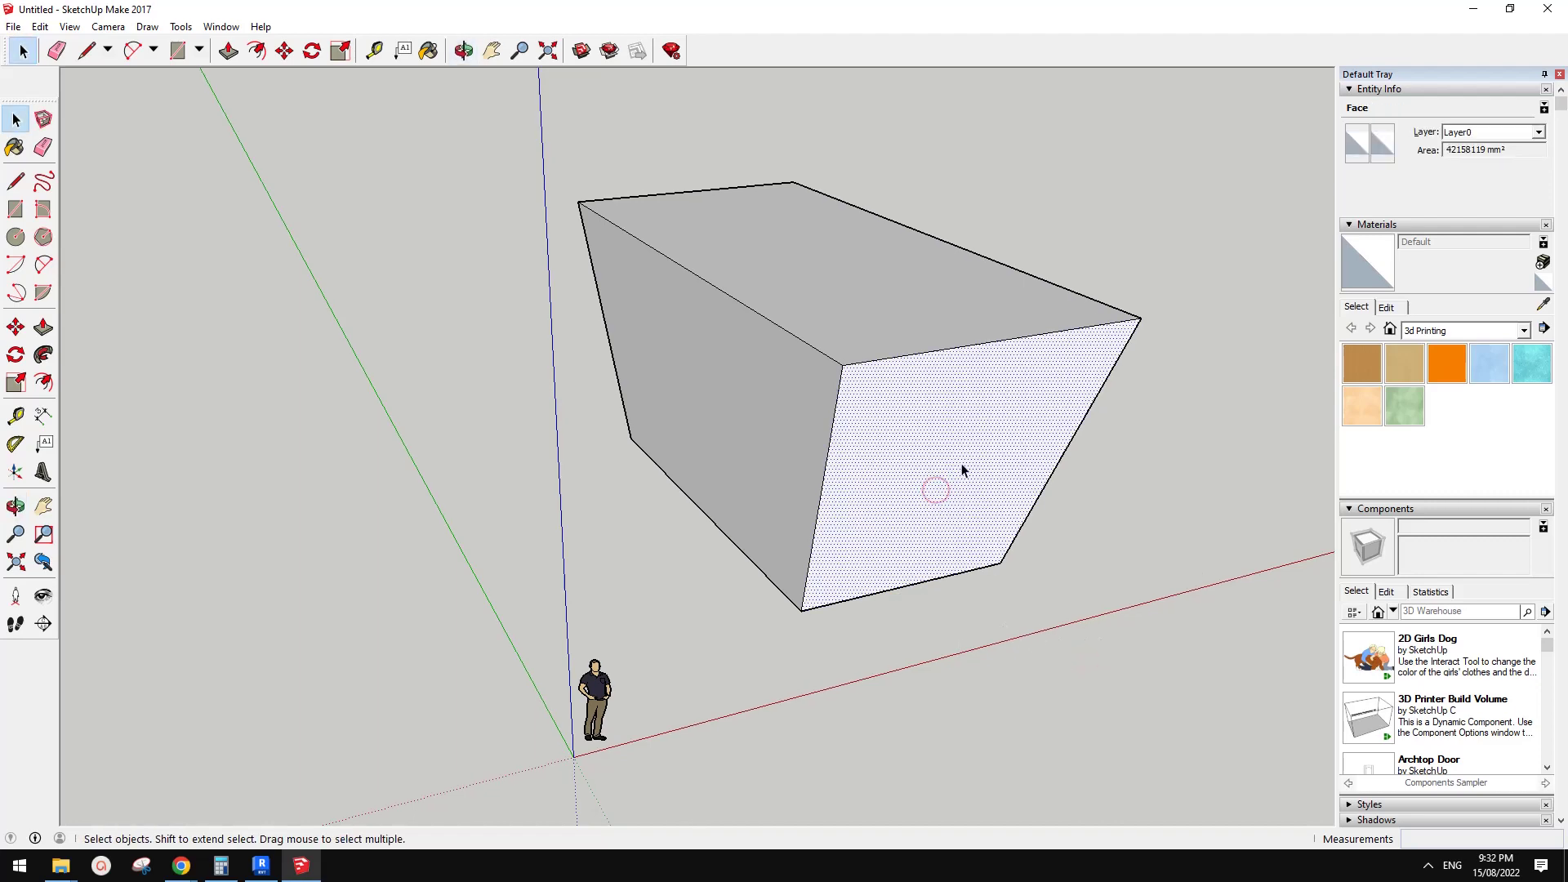
pyautogui.click(909, 625)
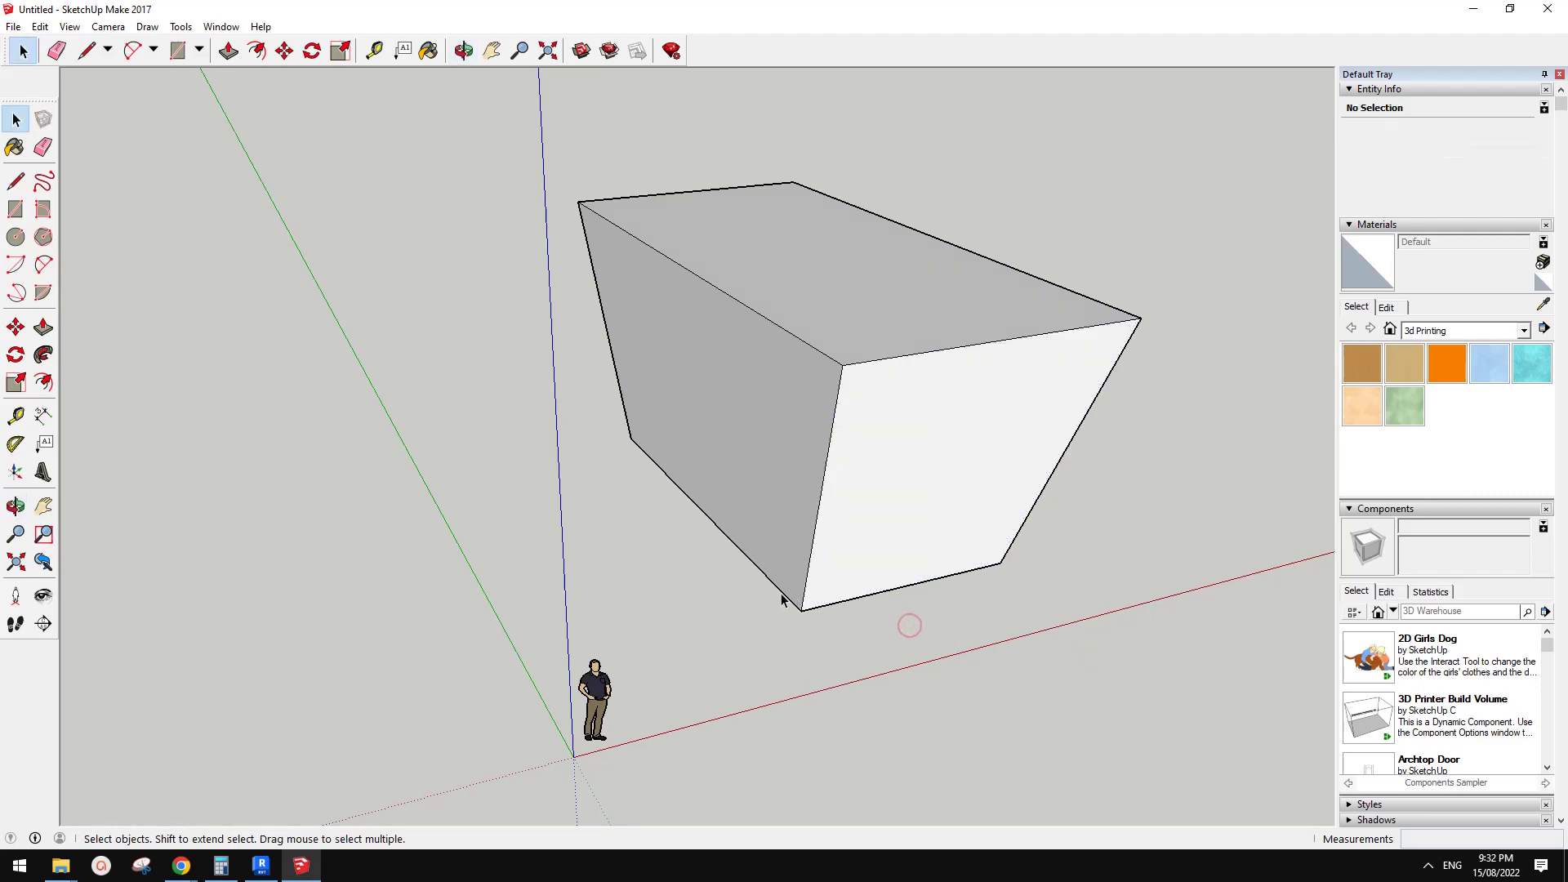
pyautogui.moveTo(792, 618); pyautogui.dragTo(882, 630, button='middle')
pyautogui.press('m')
pyautogui.moveTo(982, 588); pyautogui.dragTo(948, 614, button='middle')
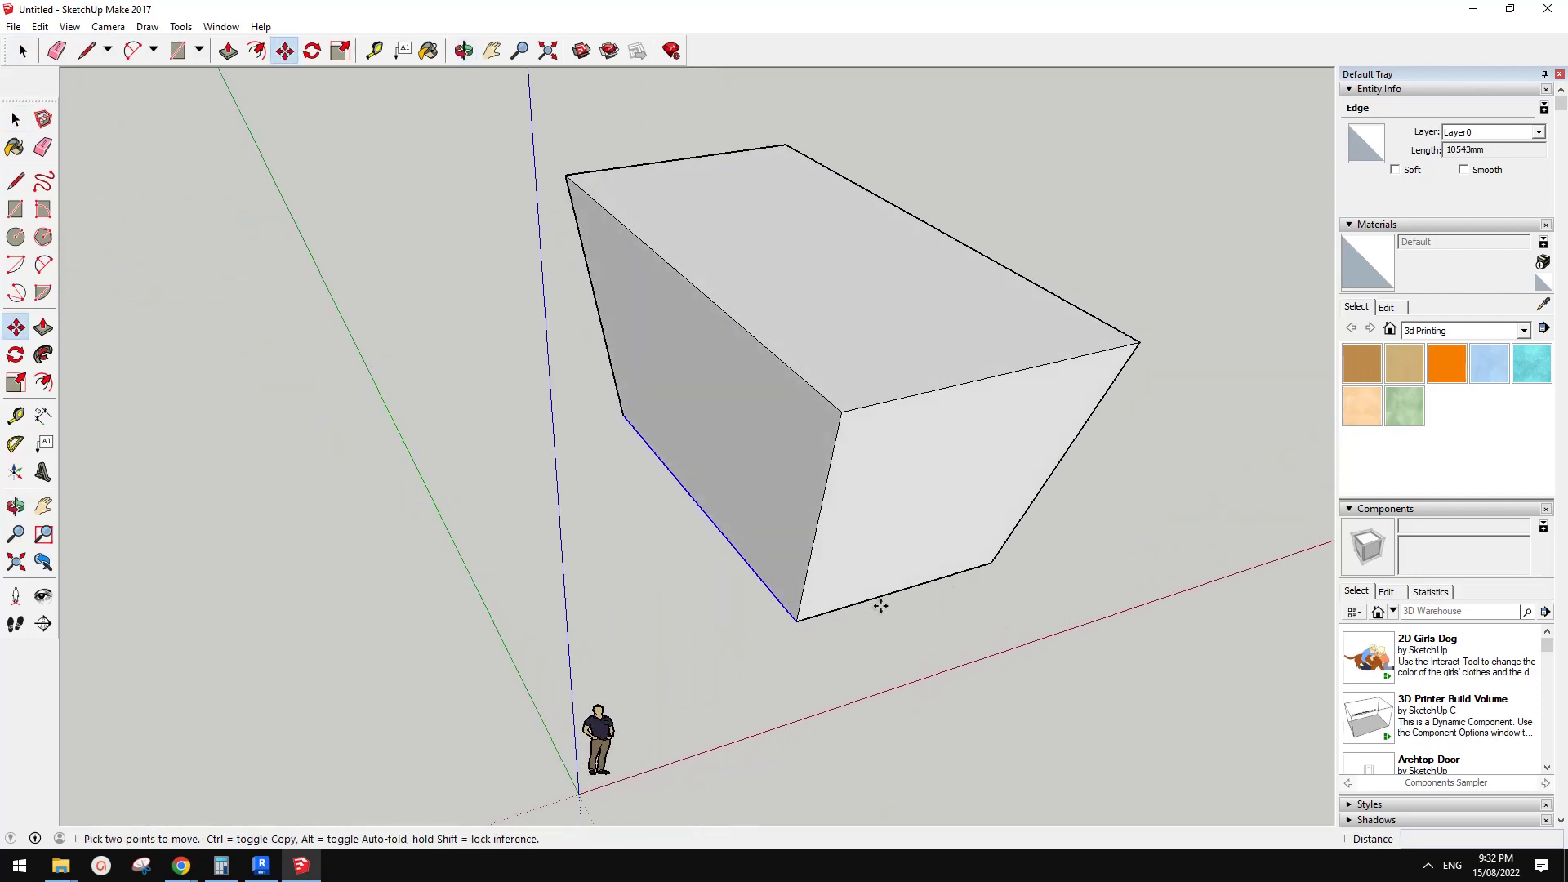
pyautogui.press('space')
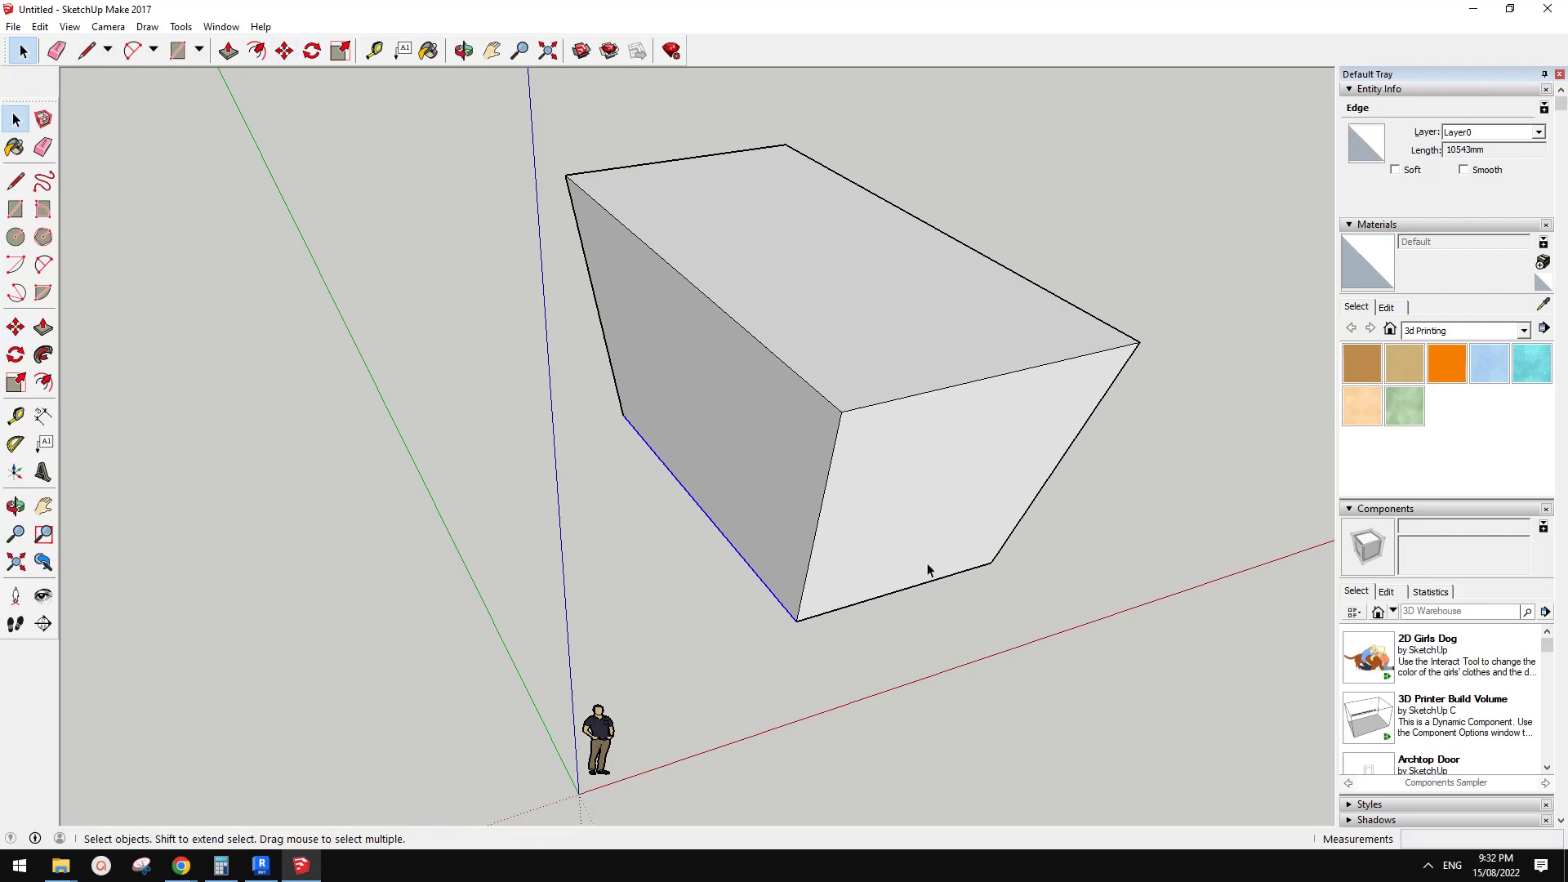
pyautogui.click(980, 623)
# Move the long bottom edge on the side facing the origin inward to slant that side wall.
pyautogui.scroll(1, 778, 554)
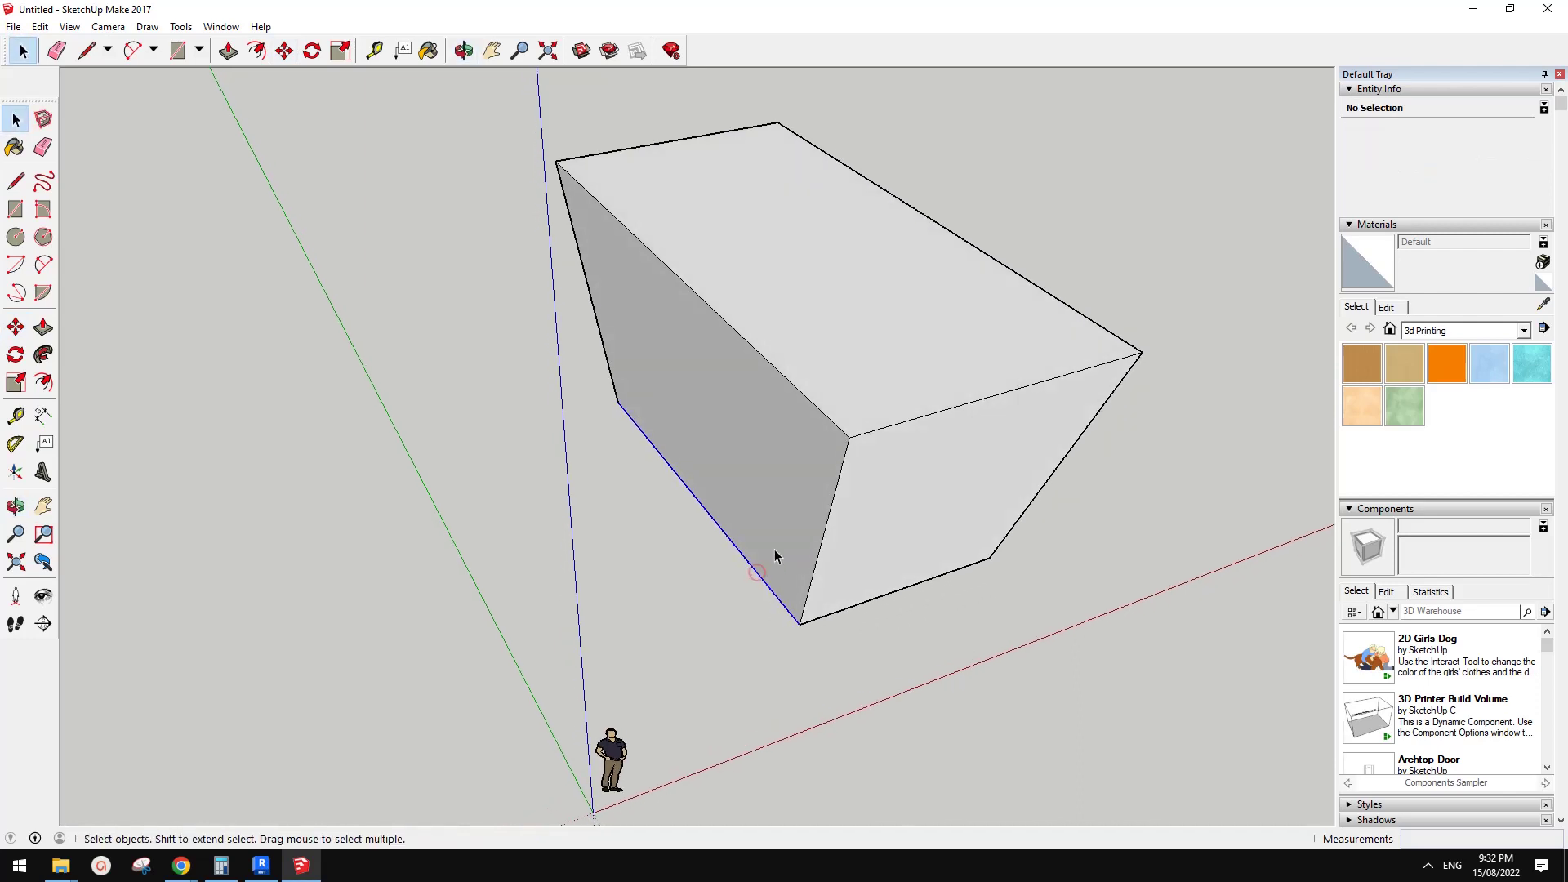
pyautogui.click(759, 572)
pyautogui.scroll(1, 746, 590)
pyautogui.press('m')
pyautogui.click(700, 637)
pyautogui.moveTo(745, 625)
pyautogui.mouseDown(button='middle')
pyautogui.moveTo(859, 547)
pyautogui.moveTo(777, 570)
pyautogui.moveTo(719, 621)
pyautogui.mouseUp(button='middle')
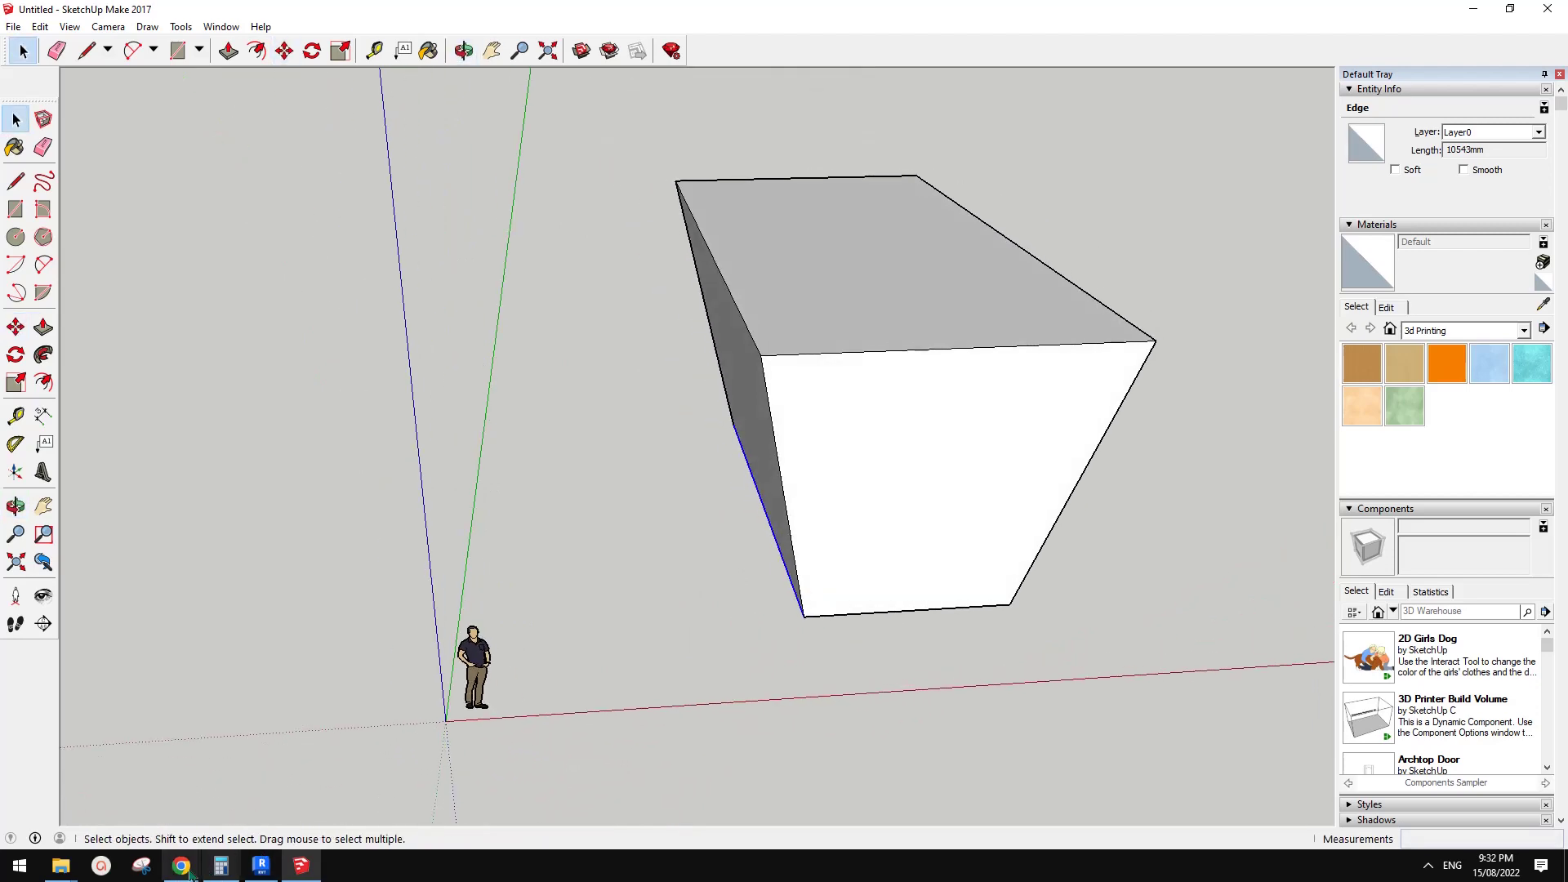
# Study the lower part of the house photos in the reference document, and return to the SketchUp model.
pyautogui.moveTo(181, 865)
pyautogui.click(280, 818)
pyautogui.scroll(-2, 727, 582)
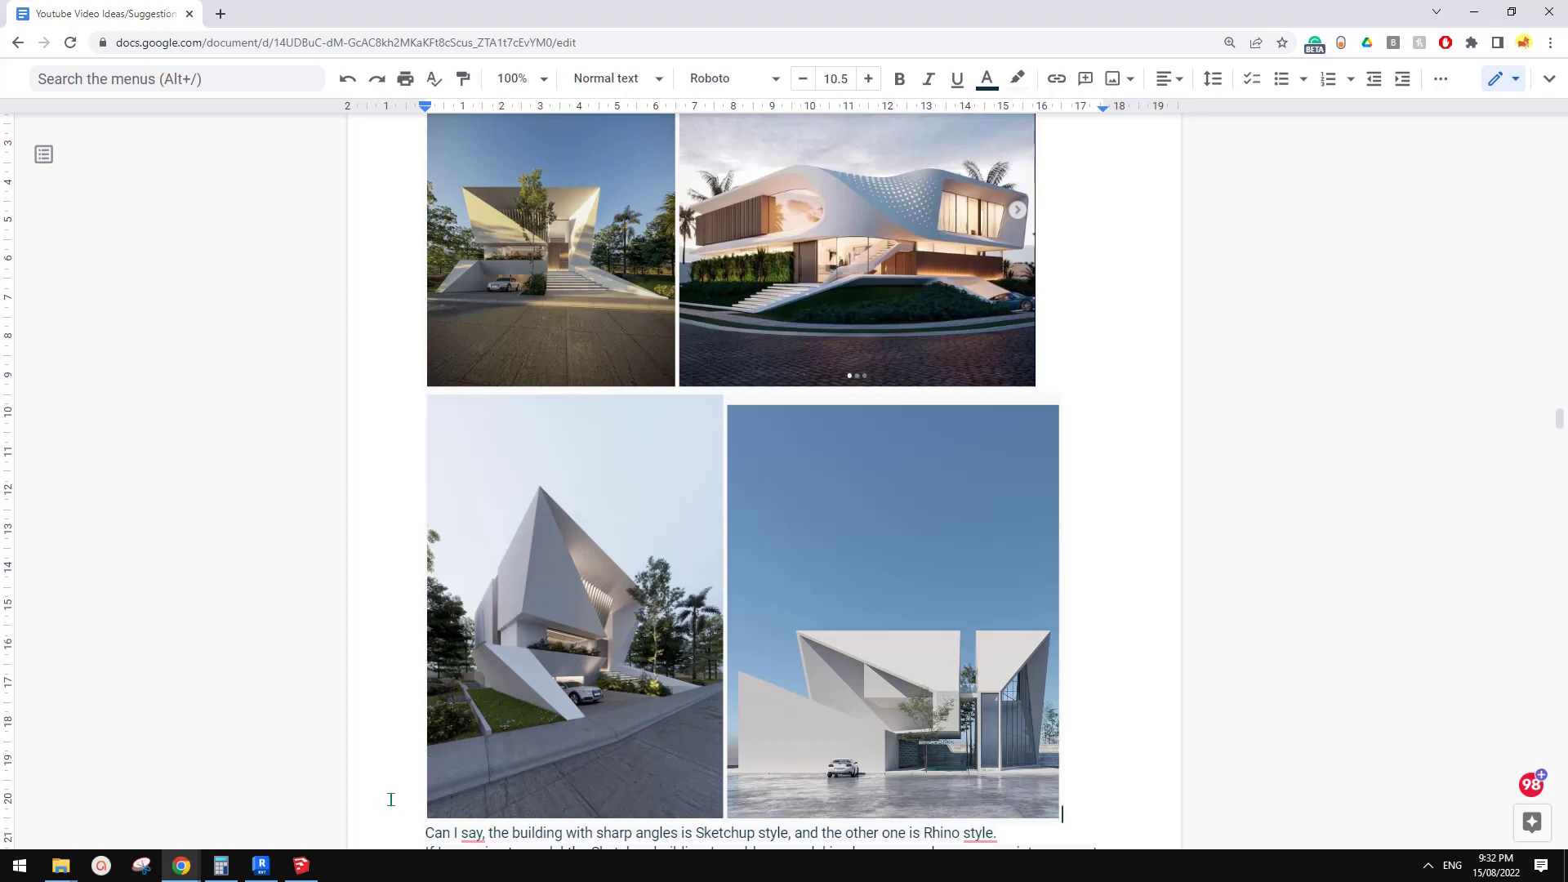
pyautogui.click(302, 866)
# Move the underside face of the mass vertically upward so it sits above the ground.
pyautogui.moveTo(866, 539)
pyautogui.mouseDown(button='middle')
pyautogui.moveTo(914, 493)
pyautogui.moveTo(956, 360)
pyautogui.moveTo(925, 456)
pyautogui.mouseUp(button='middle')
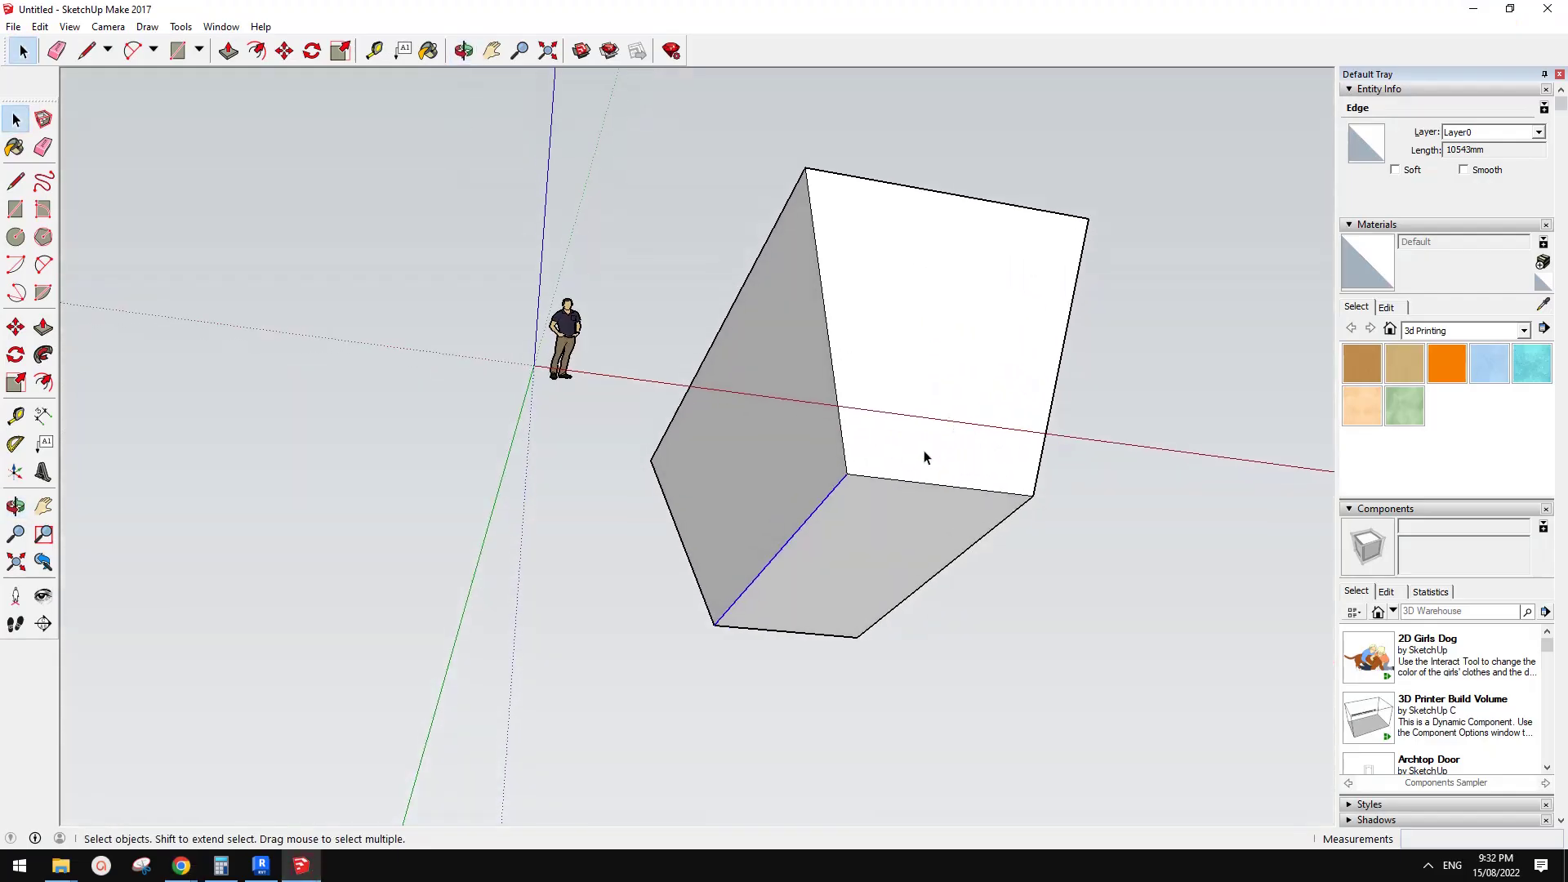
pyautogui.click(910, 541)
pyautogui.moveTo(985, 591); pyautogui.dragTo(885, 522, button='middle')
pyautogui.press('m')
pyautogui.click(557, 358)
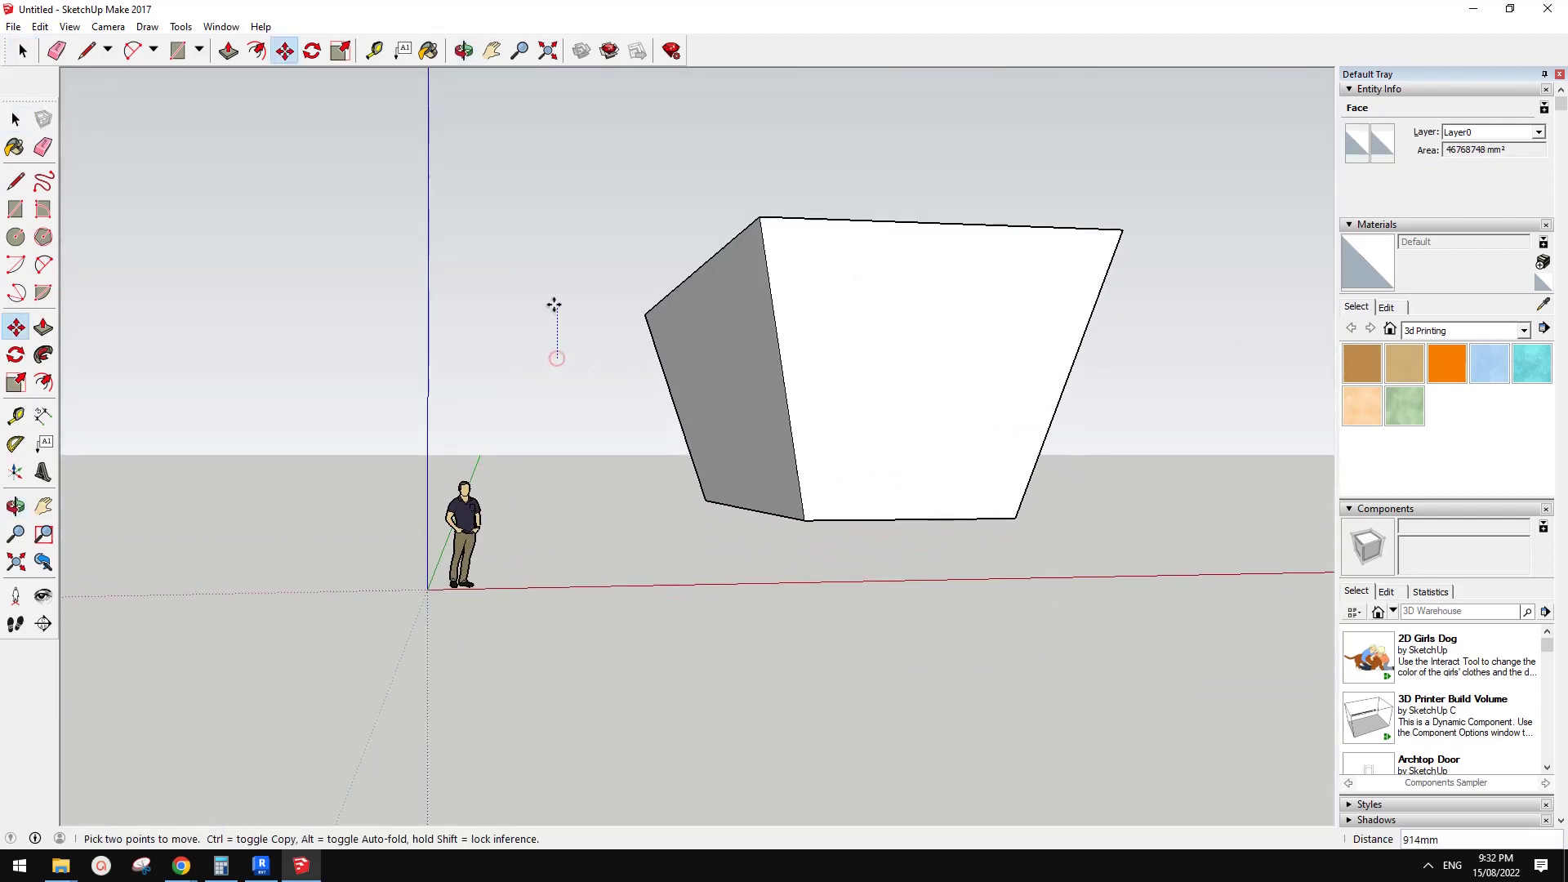
# Pull the underside face down to ground level with Push/Pull to form a straight base below the slanted mass.
pyautogui.moveTo(813, 437); pyautogui.dragTo(926, 445, button='middle')
pyautogui.press('p')
pyautogui.click(888, 518)
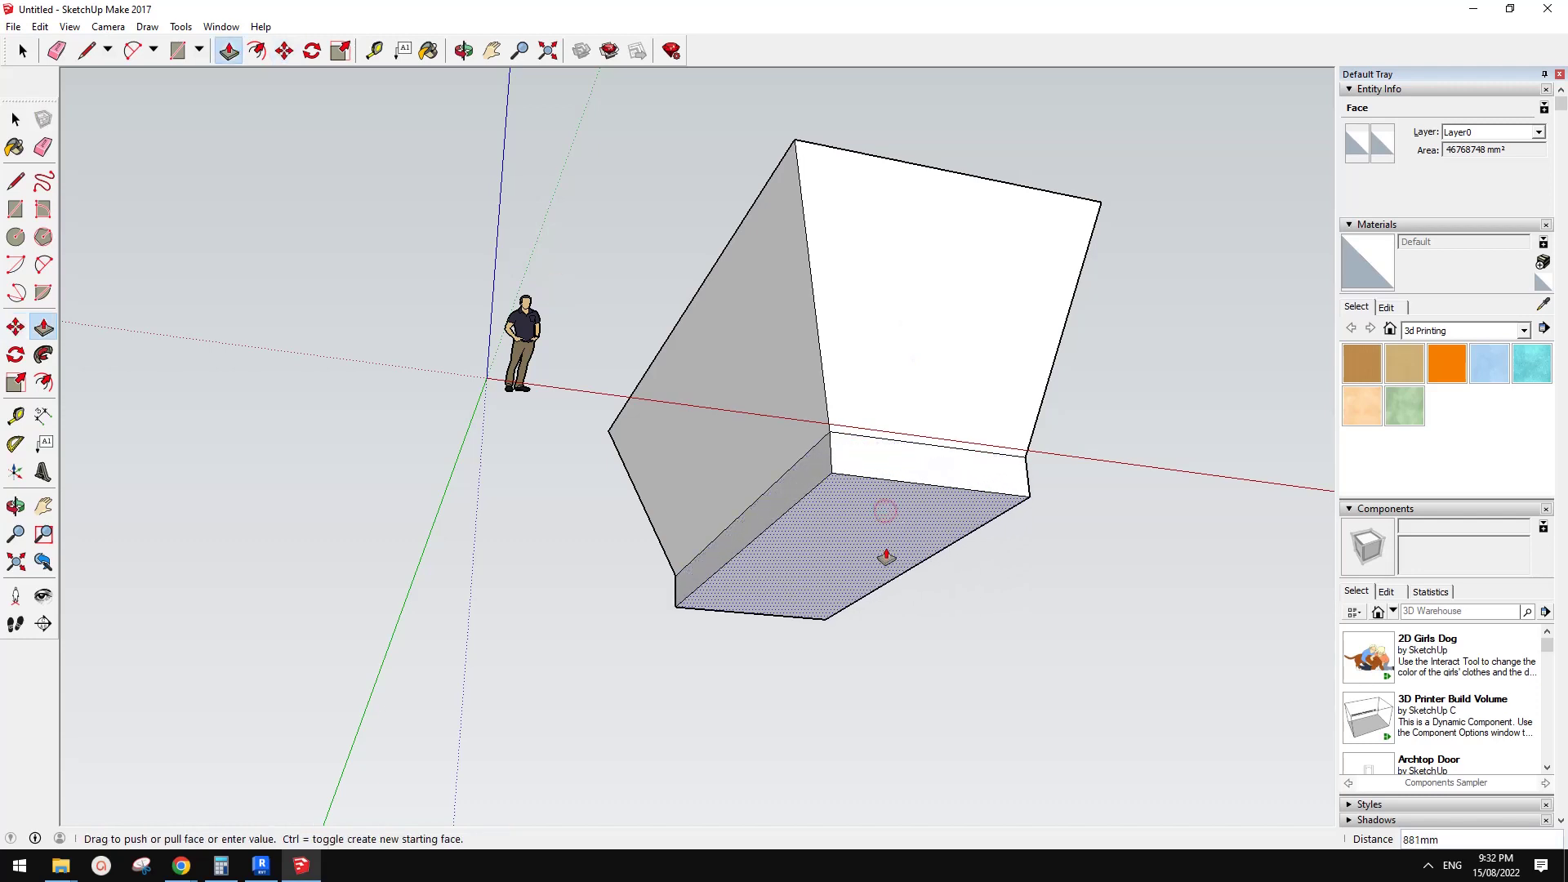
pyautogui.moveTo(886, 566); pyautogui.dragTo(855, 694, button='middle')
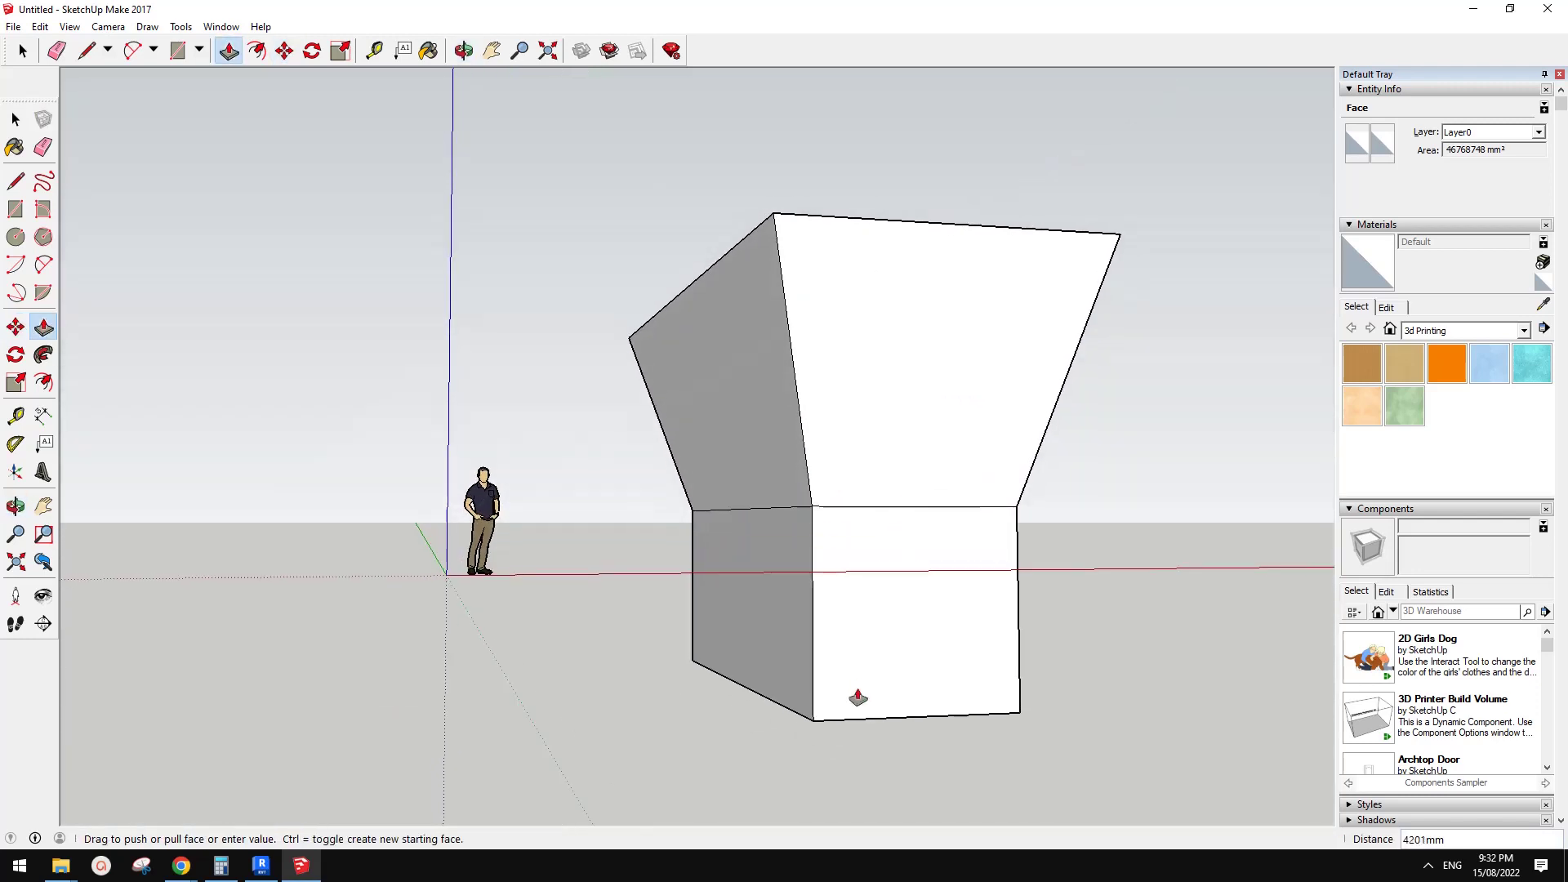
pyautogui.moveTo(861, 553)
pyautogui.mouseDown(button='middle')
pyautogui.moveTo(858, 531)
pyautogui.moveTo(861, 557)
pyautogui.mouseUp(button='middle')
pyautogui.click(869, 566)
# Push the vertical faces of the base inward, the last by about 579 mm, to recess it under the upper mass.
pyautogui.moveTo(721, 567)
pyautogui.mouseDown(button='middle')
pyautogui.moveTo(1067, 560)
pyautogui.moveTo(1089, 544)
pyautogui.moveTo(1057, 532)
pyautogui.moveTo(483, 784)
pyautogui.mouseUp(button='middle')
pyautogui.scroll(2, 794, 555)
pyautogui.click(794, 555)
pyautogui.click(483, 784)
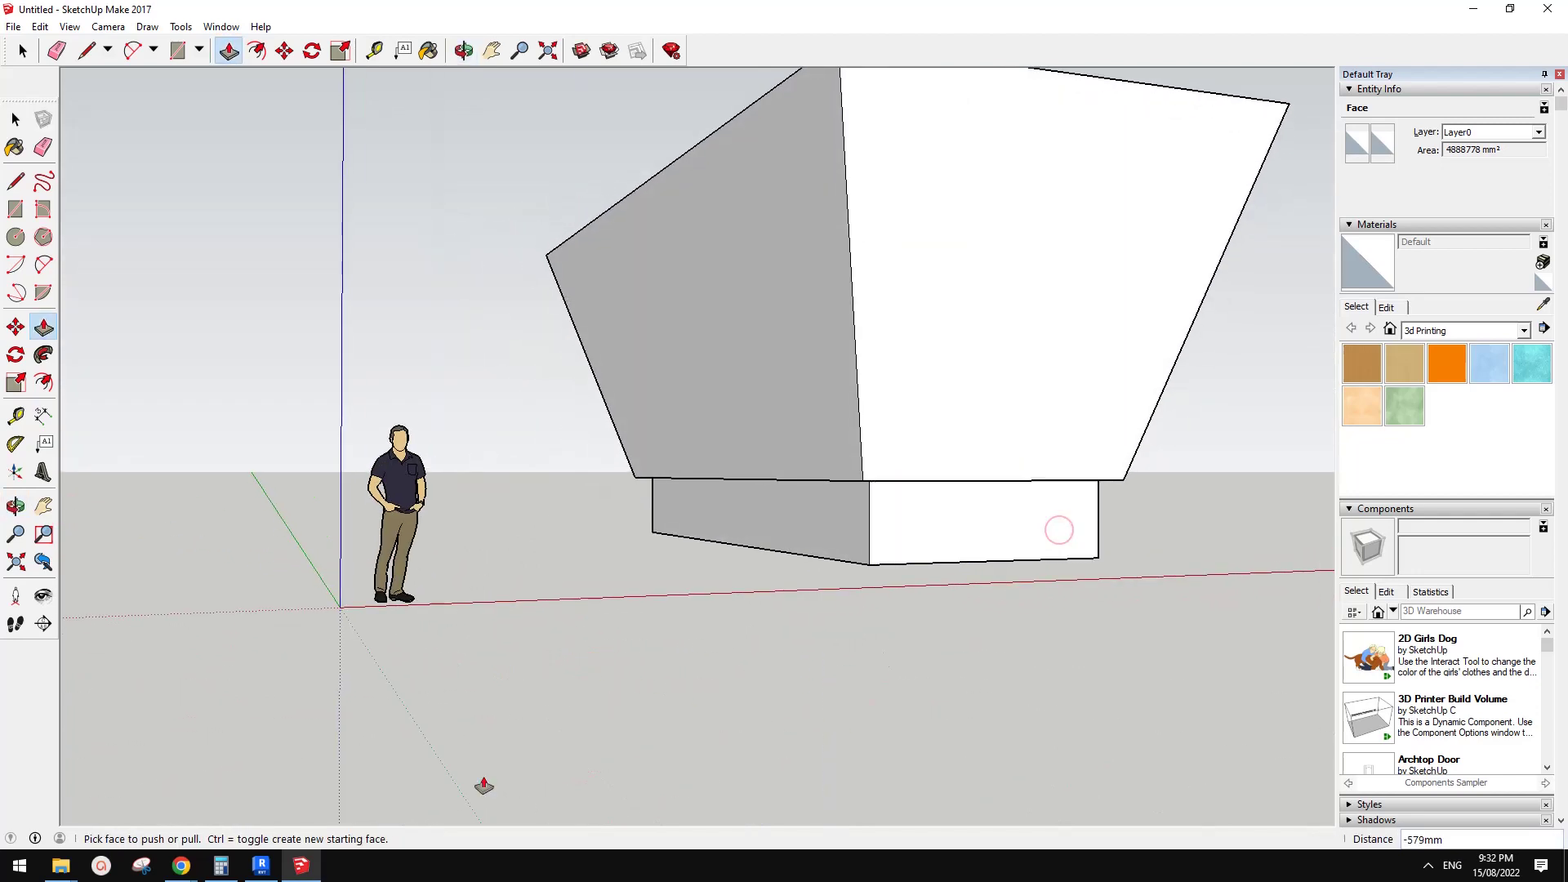
# Compare the model with the house photos in the reference document, and return to SketchUp.
pyautogui.moveTo(181, 866)
pyautogui.click(290, 796)
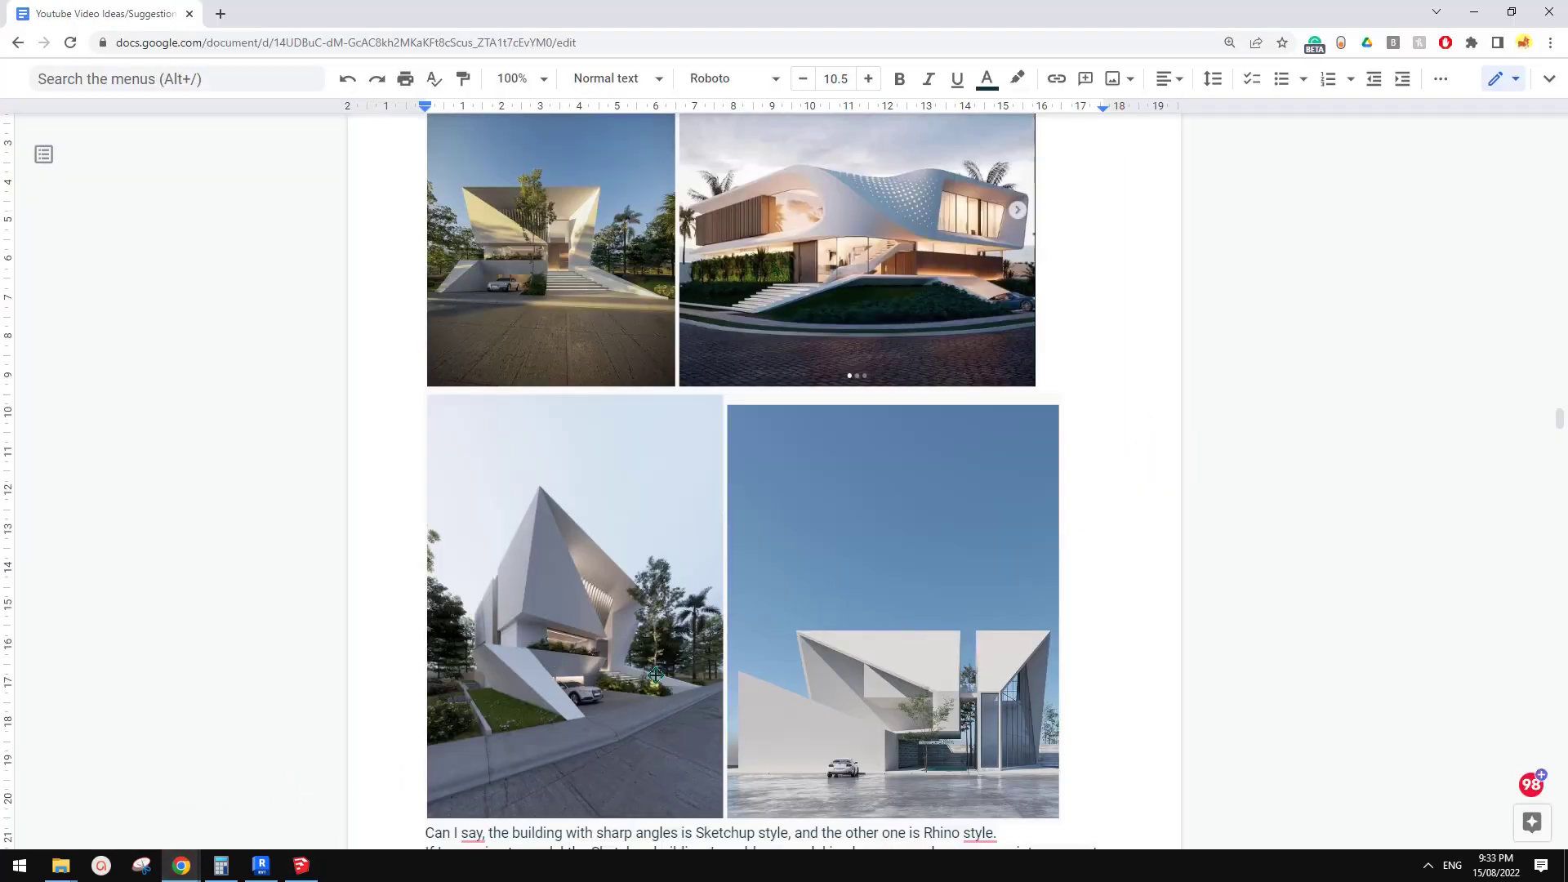
pyautogui.scroll(1, 556, 523)
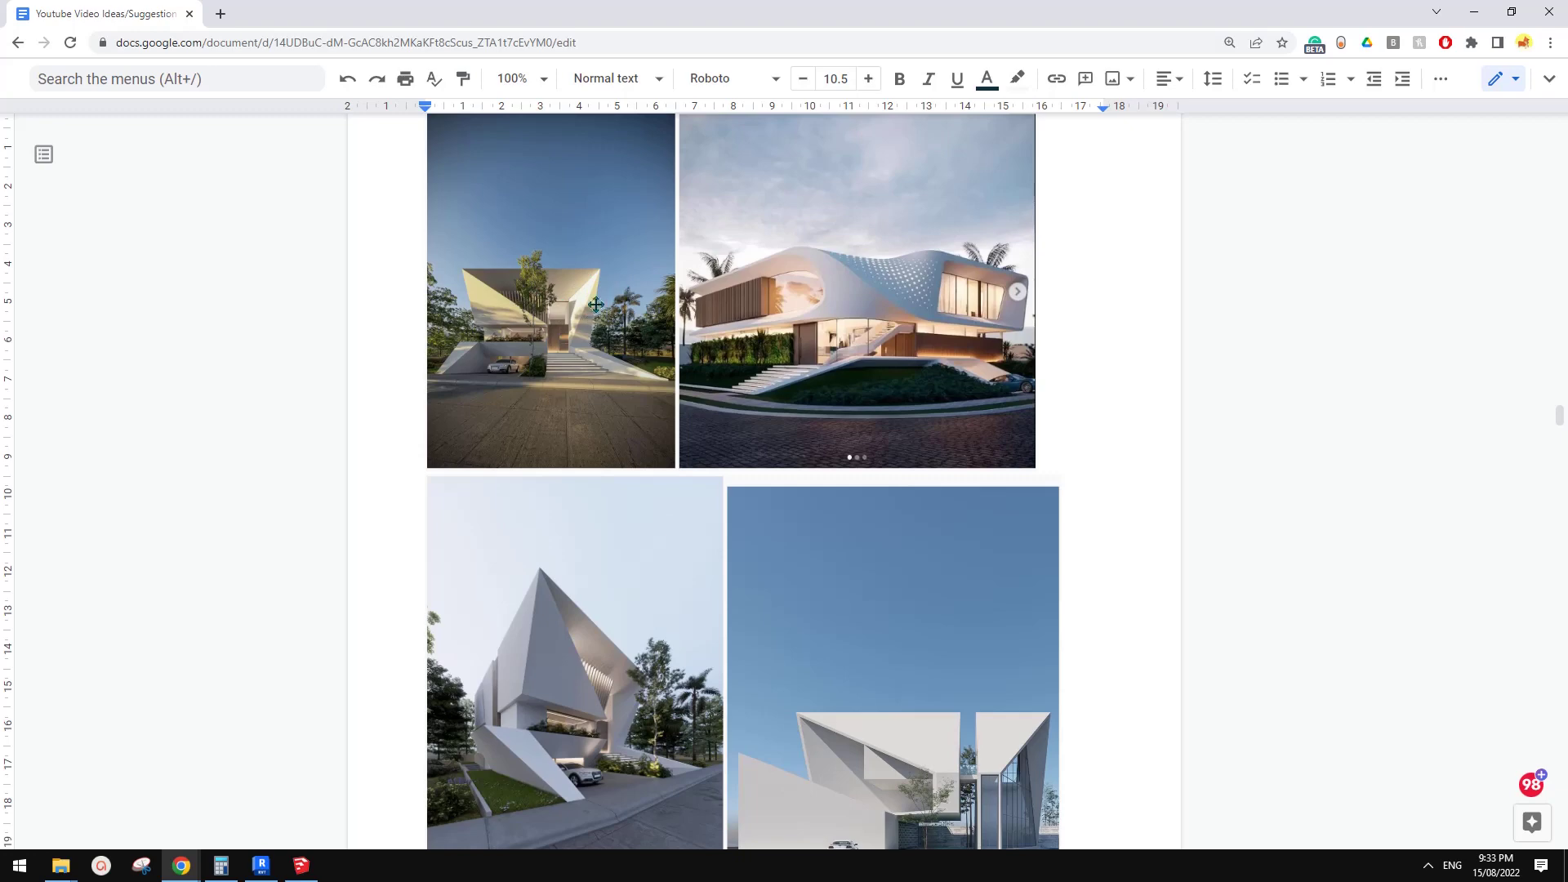
pyautogui.click(302, 866)
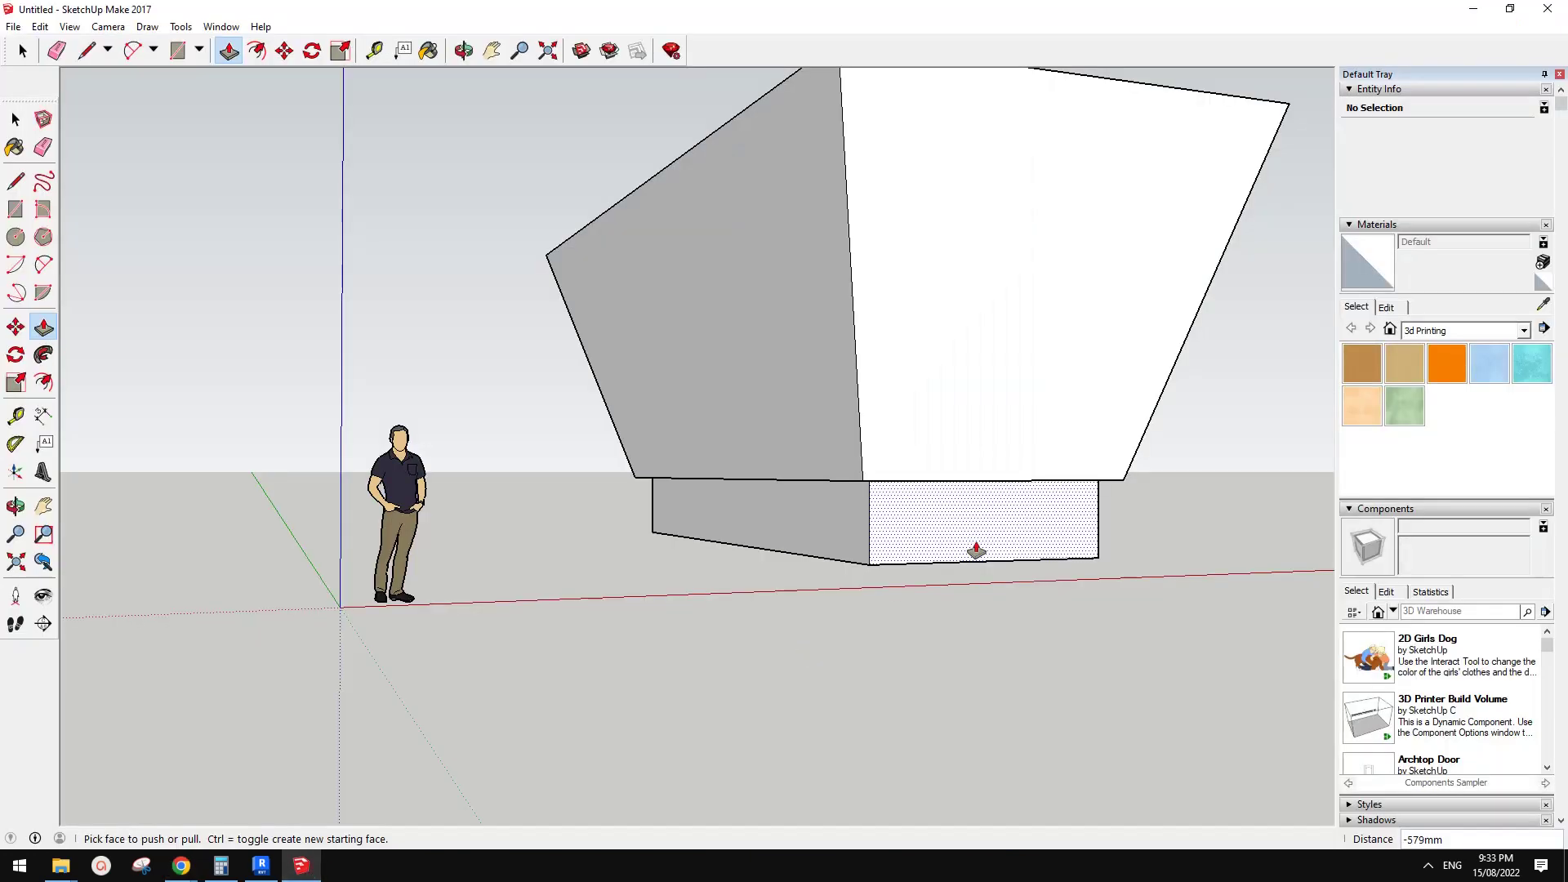
# Draw a diagonal line about 8106 mm long across the front face, from an upper corner to the opposite lower corner.
pyautogui.click(984, 539)
pyautogui.scroll(2, 918, 517)
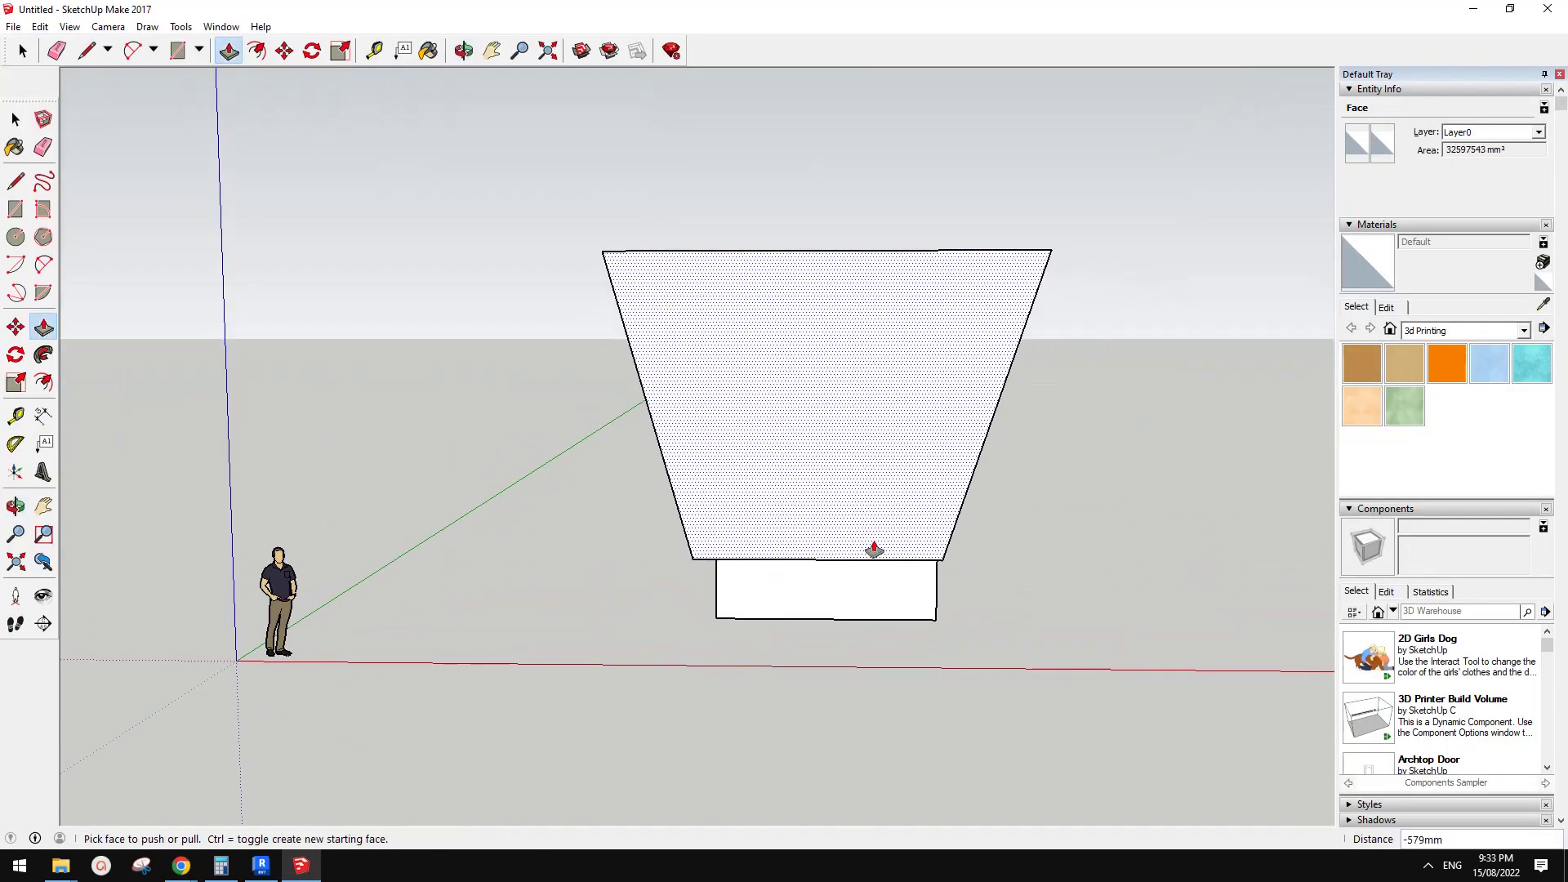
pyautogui.press('l')
pyautogui.click(602, 250)
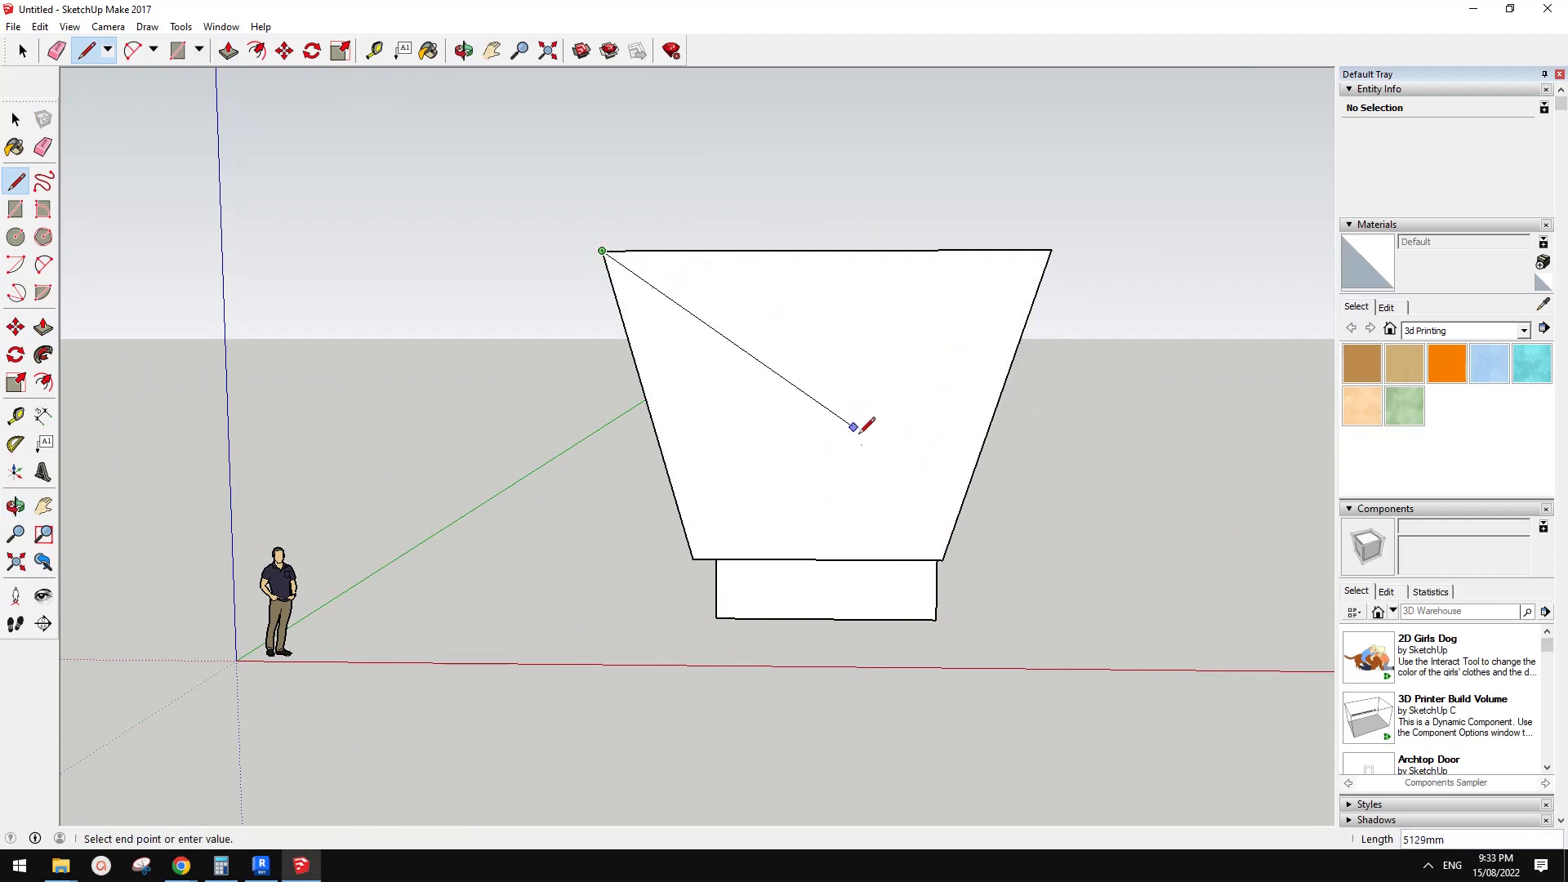
pyautogui.click(943, 559)
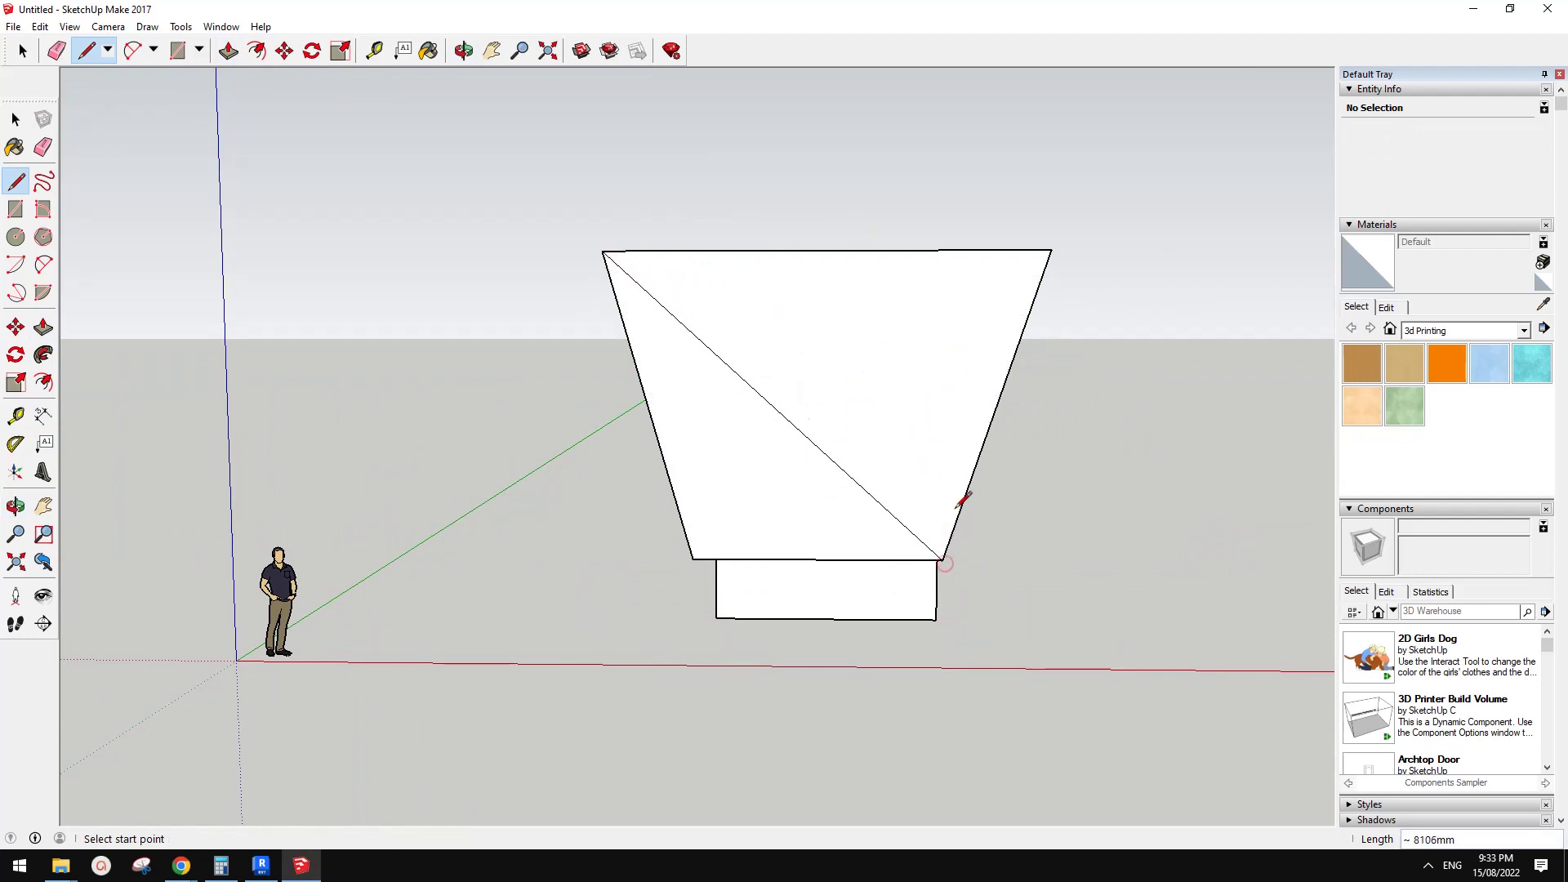
pyautogui.moveTo(960, 493); pyautogui.dragTo(1209, 588, button='middle')
pyautogui.press('space')
pyautogui.moveTo(868, 529); pyautogui.dragTo(839, 633, button='middle')
pyautogui.click(887, 576)
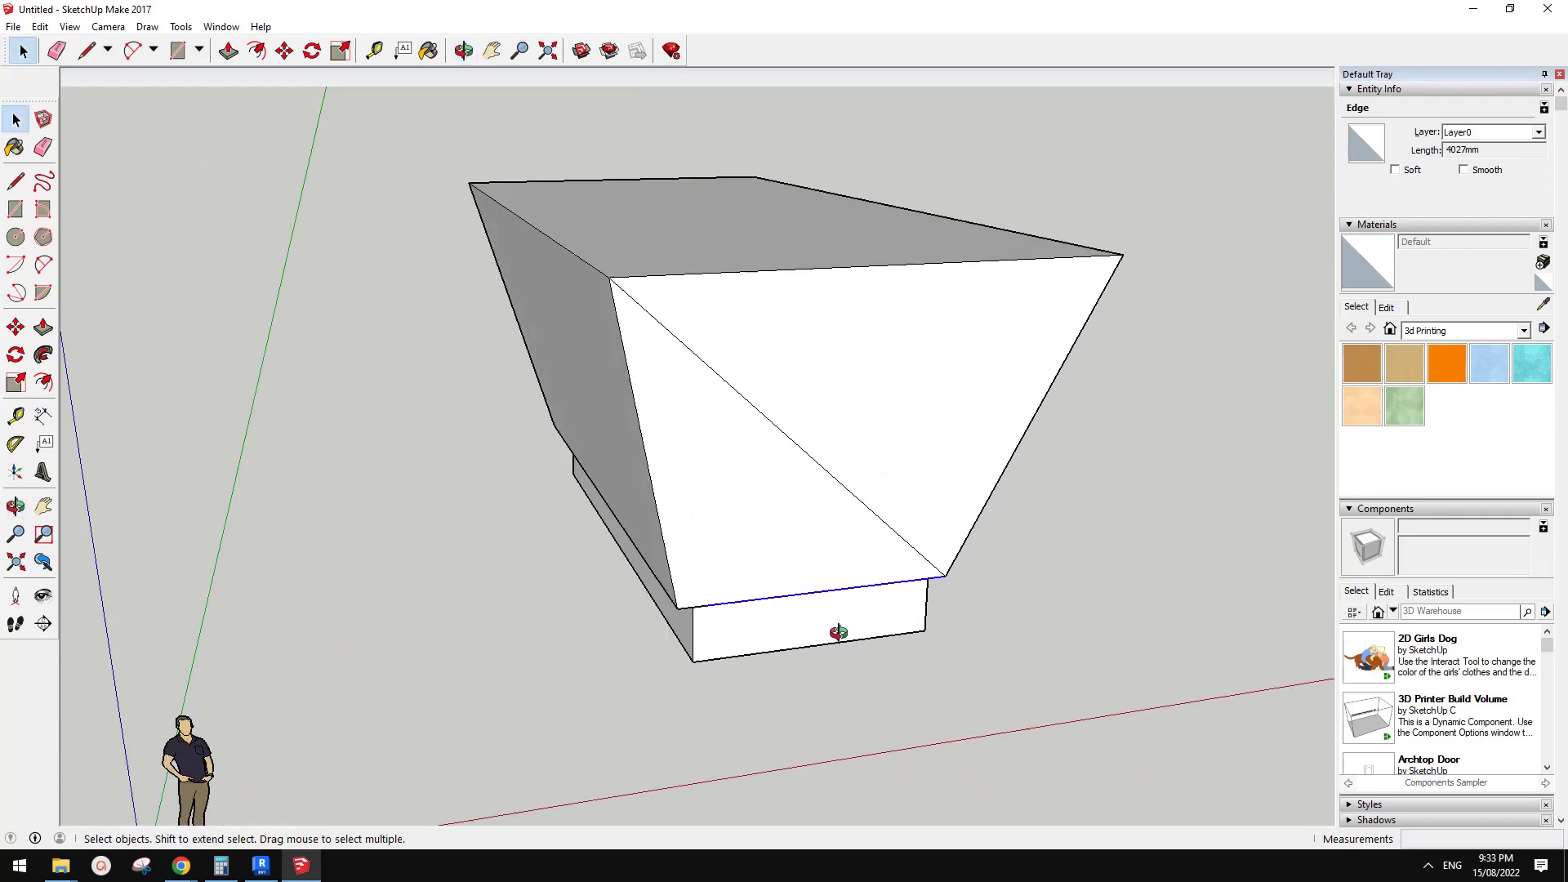
# Compare the model's front with the house photos in the reference document, and return to SketchUp.
pyautogui.moveTo(182, 864)
pyautogui.click(269, 799)
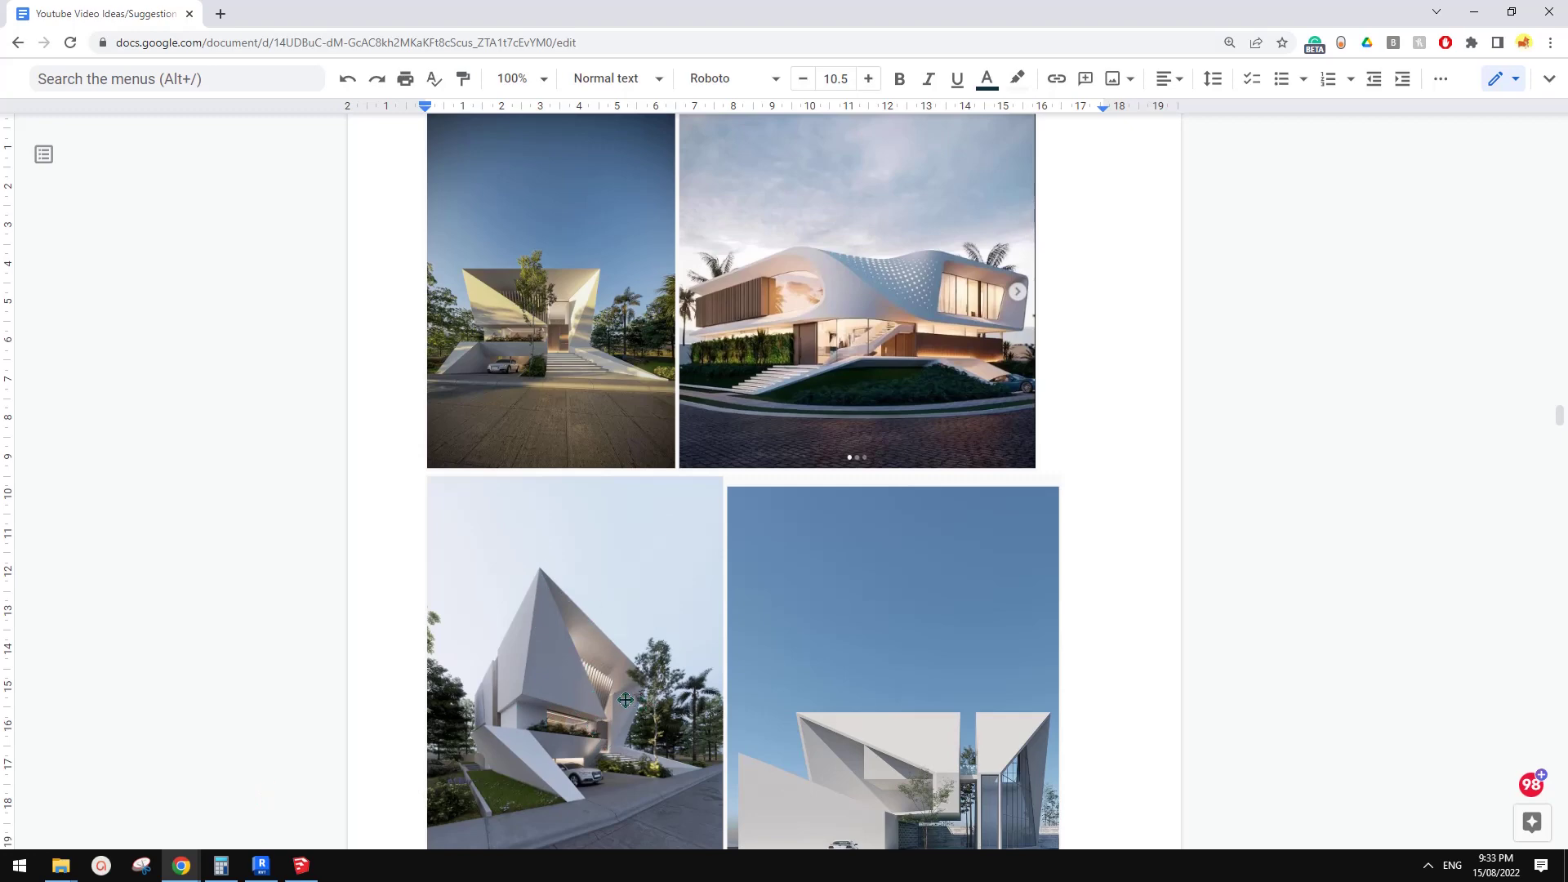
pyautogui.click(302, 865)
pyautogui.moveTo(1071, 494); pyautogui.dragTo(884, 556, button='middle')
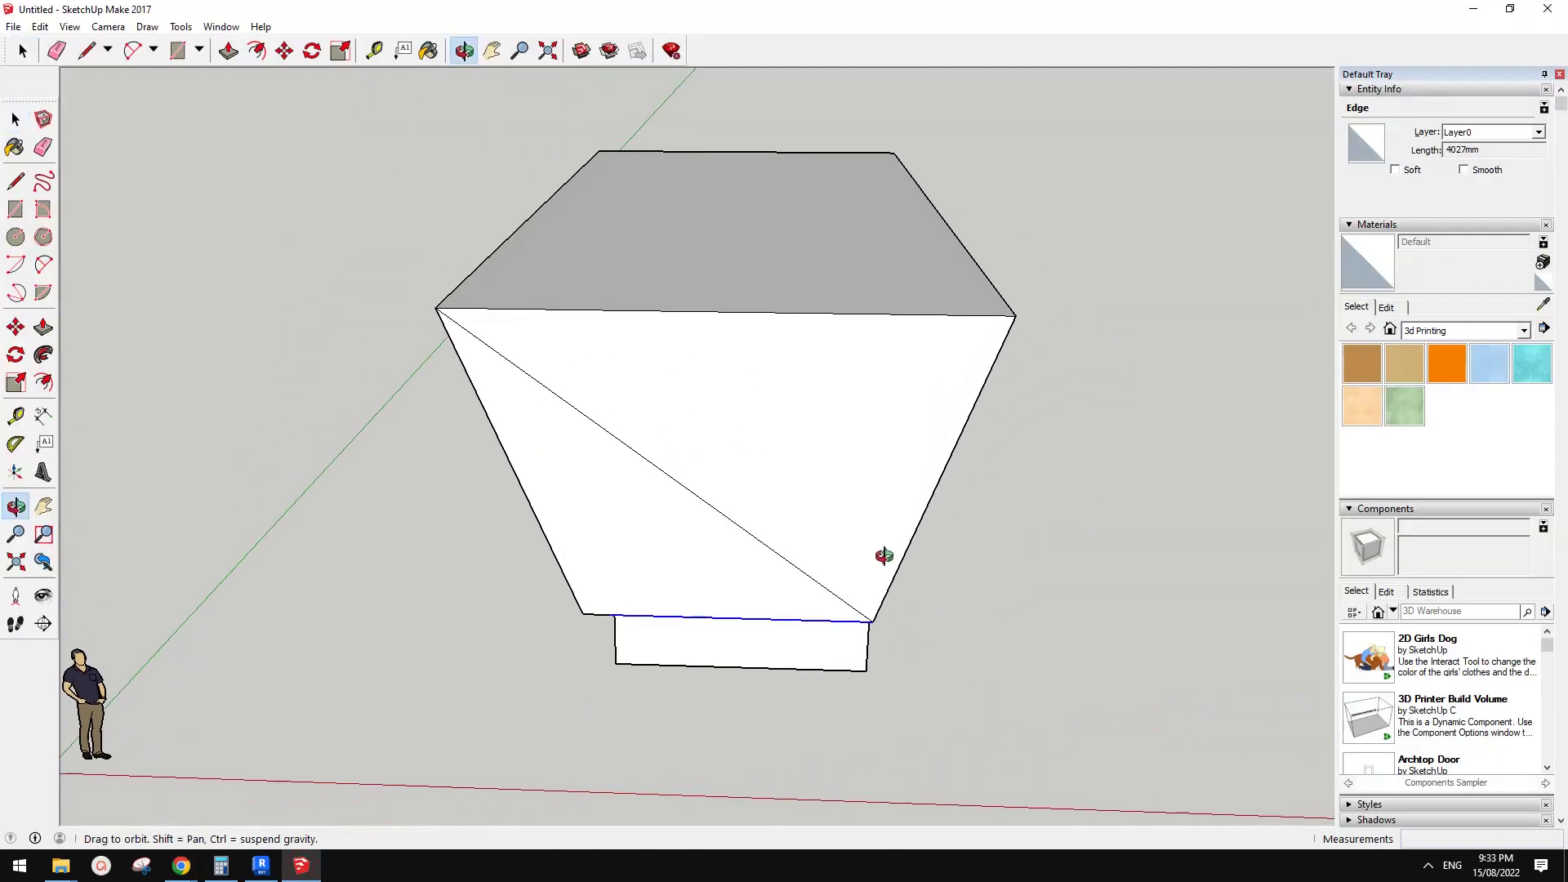
# Draw a diagonal about 7317 mm long from the upper corner to the bottom edge, short of the opposite corner, and erase the first diagonal.
pyautogui.press('space')
pyautogui.press('l')
pyautogui.moveTo(964, 614); pyautogui.dragTo(938, 618, button='middle')
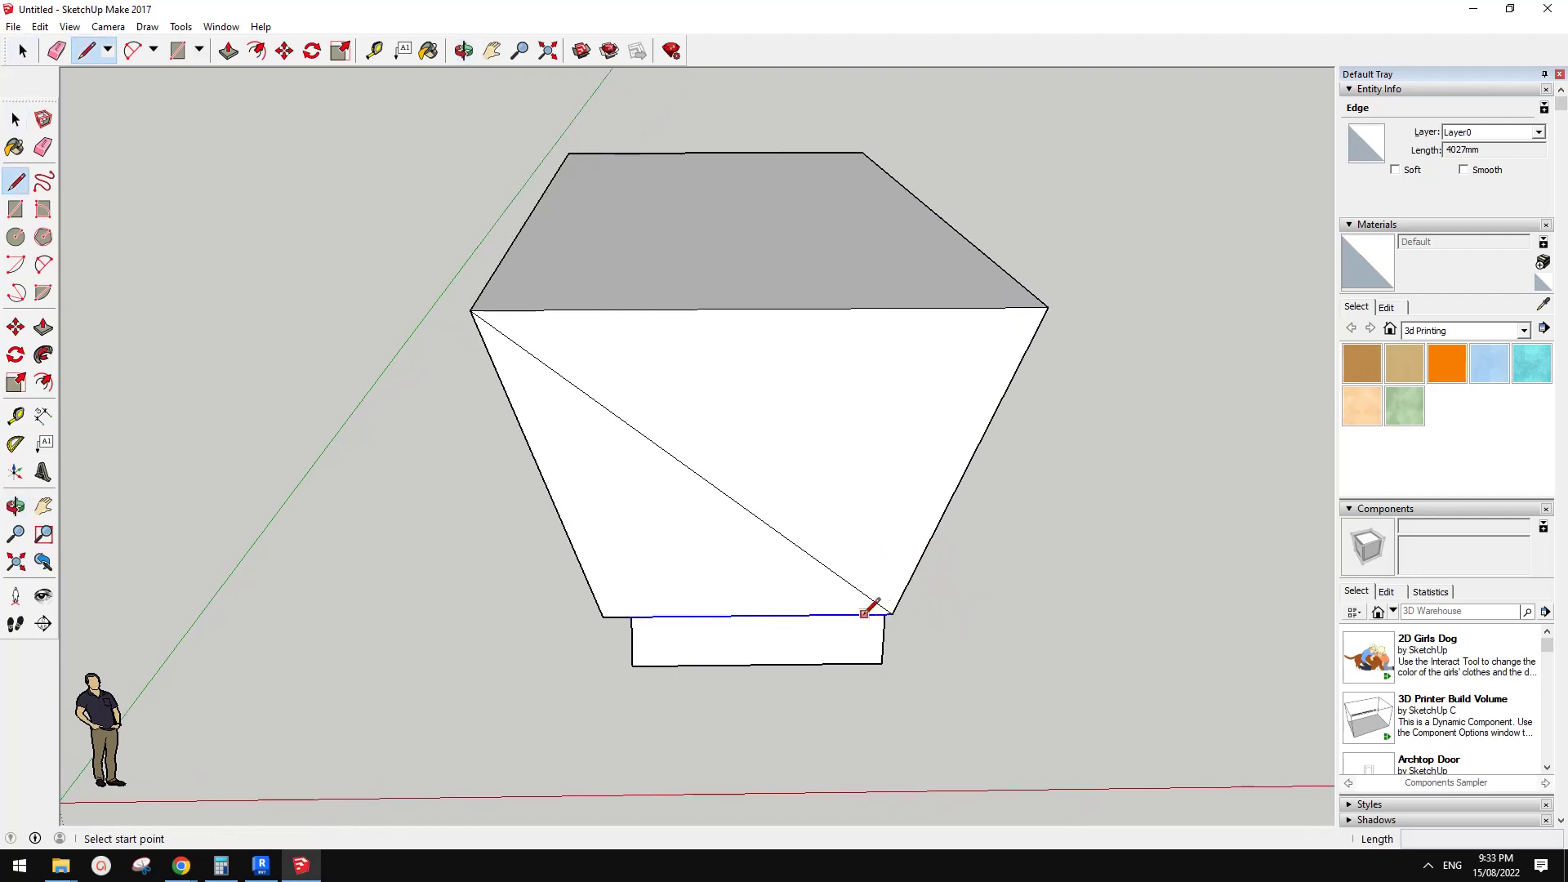
pyautogui.click(816, 613)
pyautogui.click(473, 310)
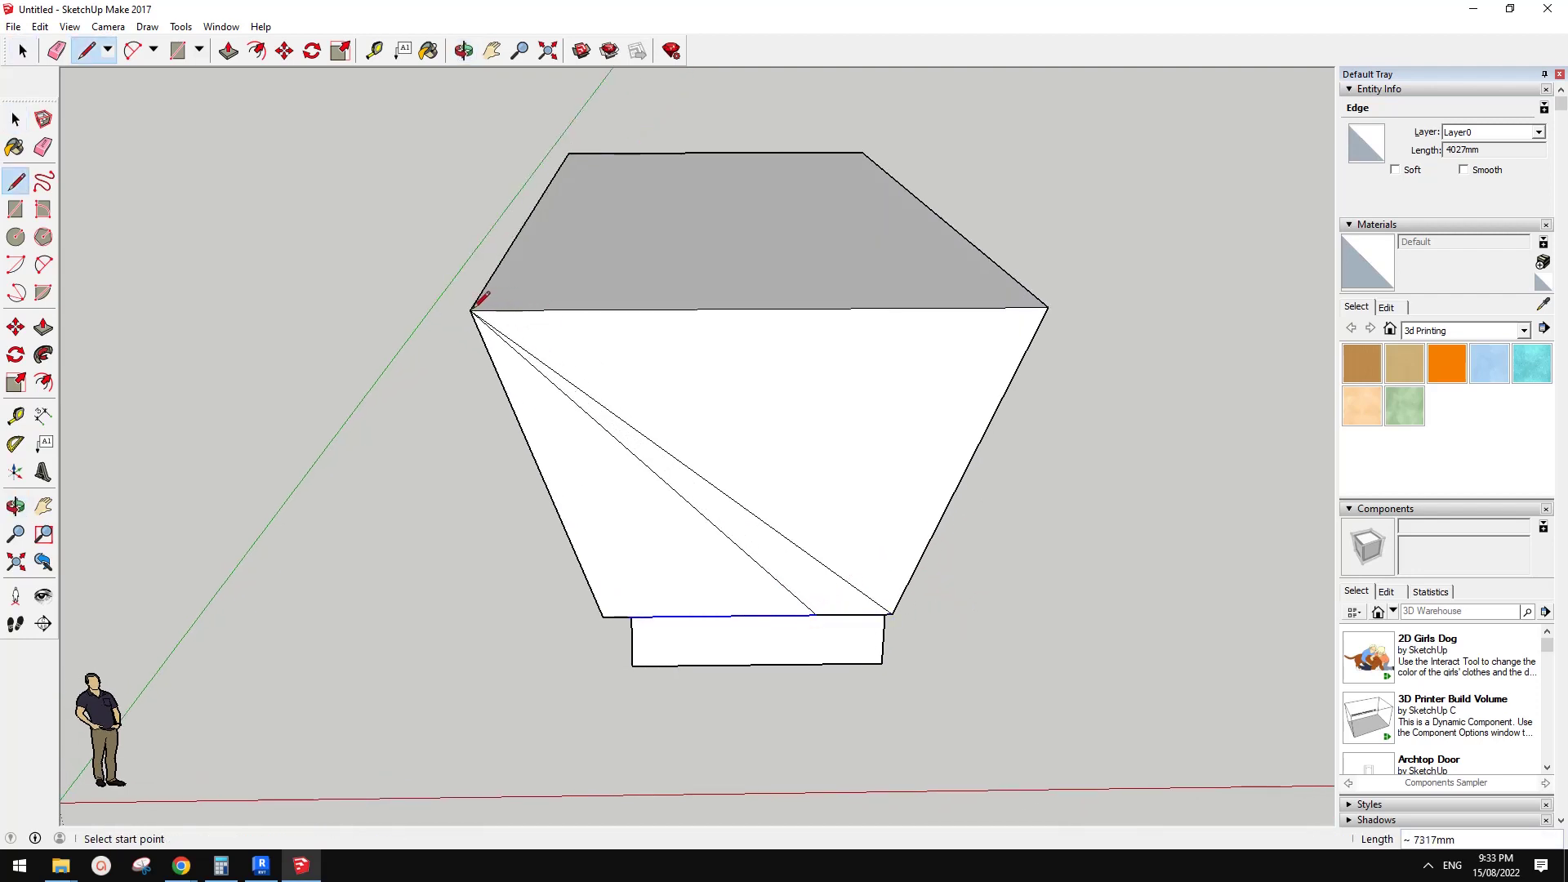
pyautogui.press('e')
pyautogui.click(821, 562)
pyautogui.moveTo(821, 562); pyautogui.dragTo(946, 543, button='middle')
# Sketch a loose practice shape on the ground beside the mass and delete it.
pyautogui.press('l')
pyautogui.moveTo(899, 614); pyautogui.dragTo(1004, 622, button='middle')
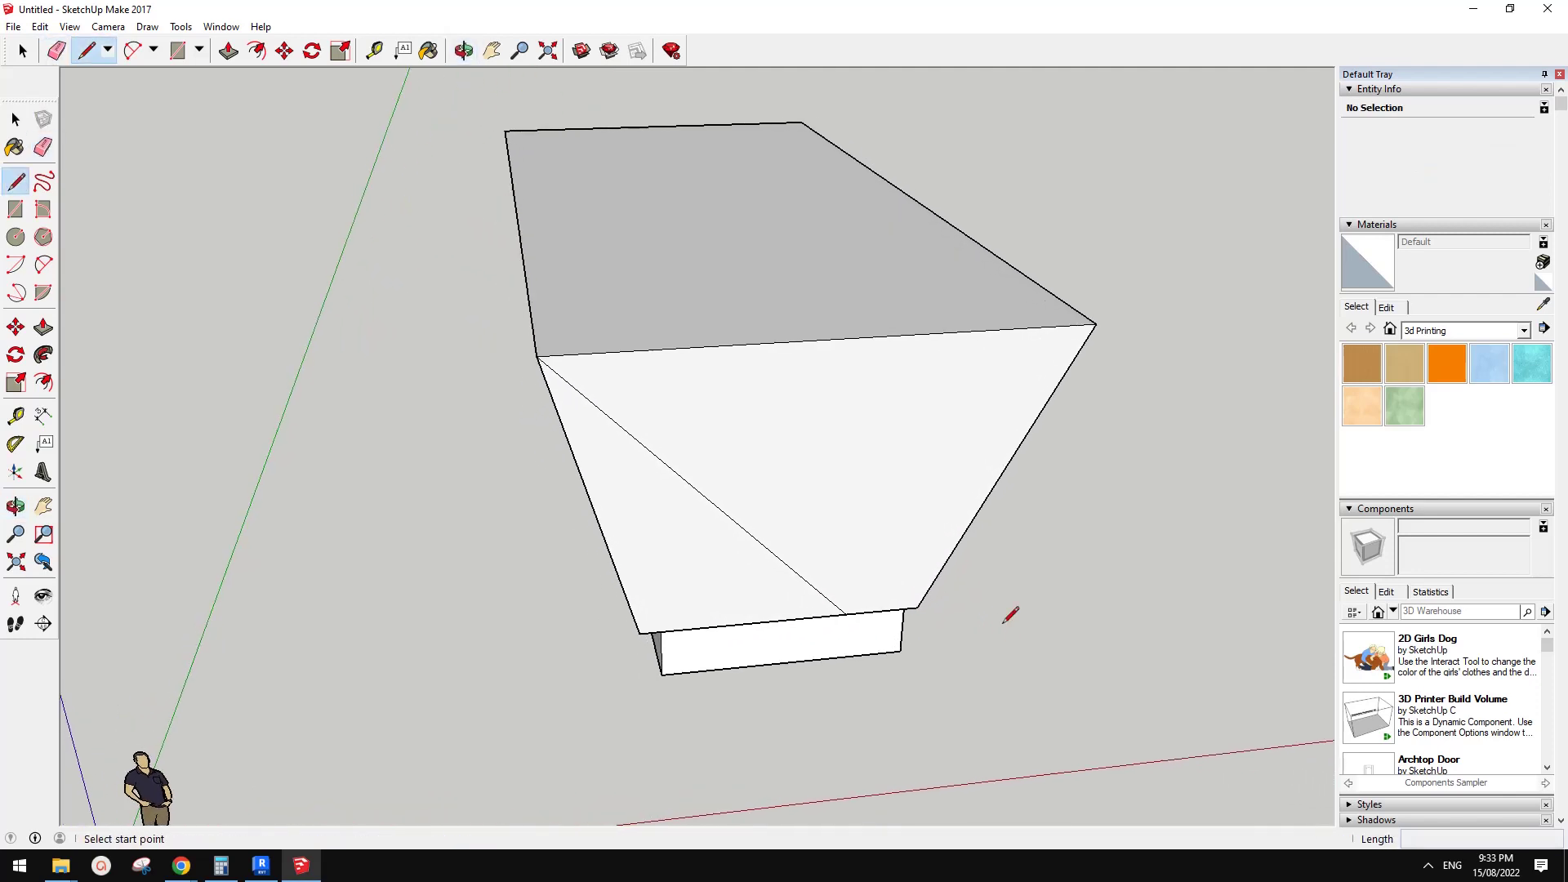
pyautogui.click(1024, 696)
pyautogui.click(1181, 561)
pyautogui.click(1175, 715)
pyautogui.click(1024, 696)
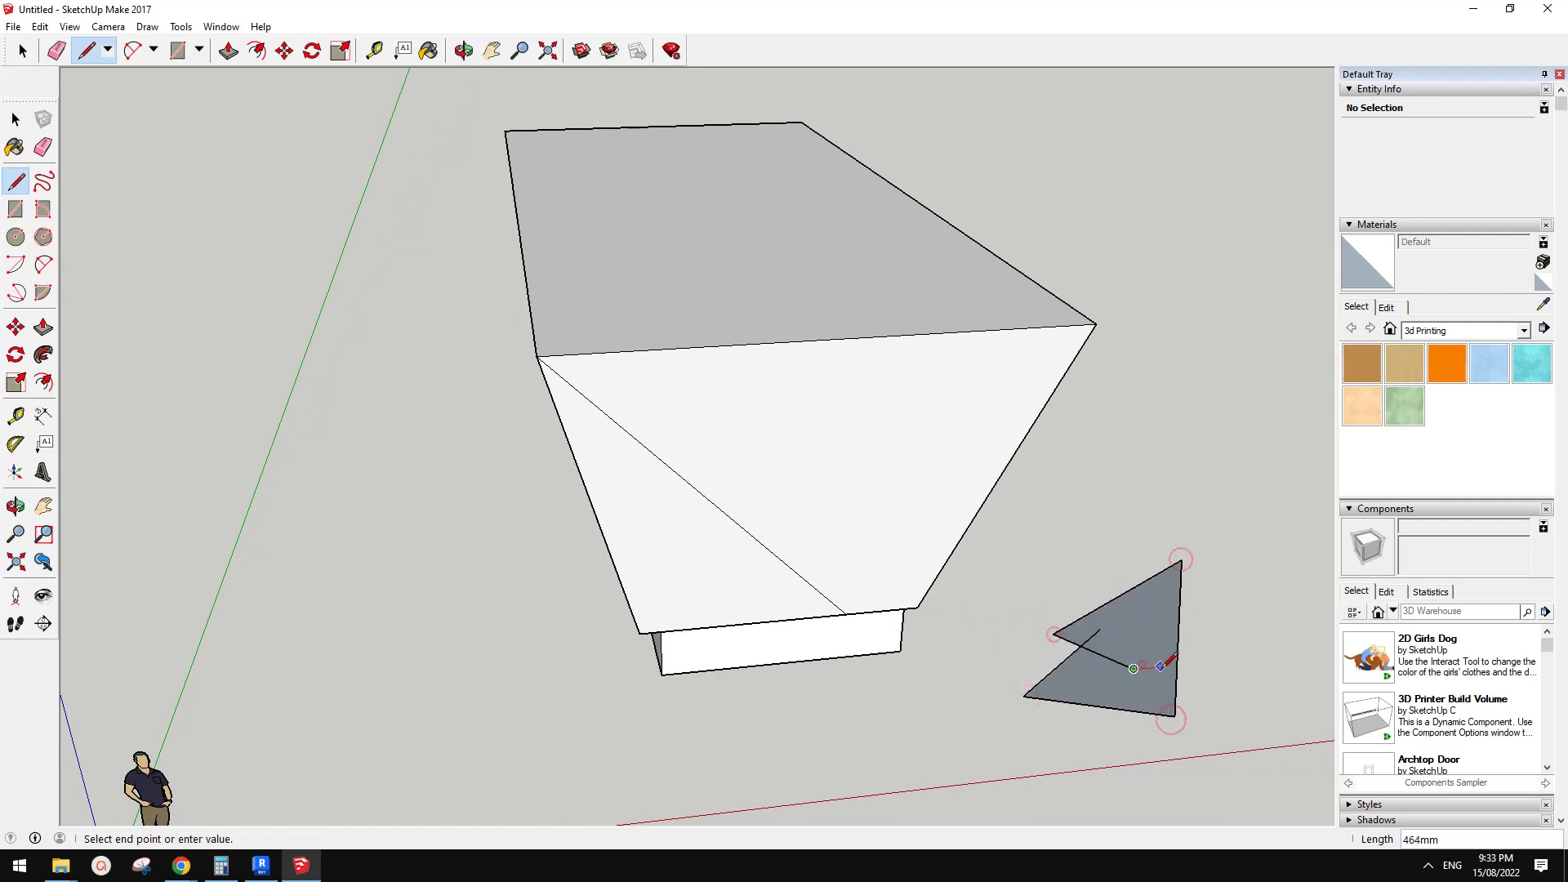
pyautogui.press('space')
pyautogui.doubleClick(1181, 643)
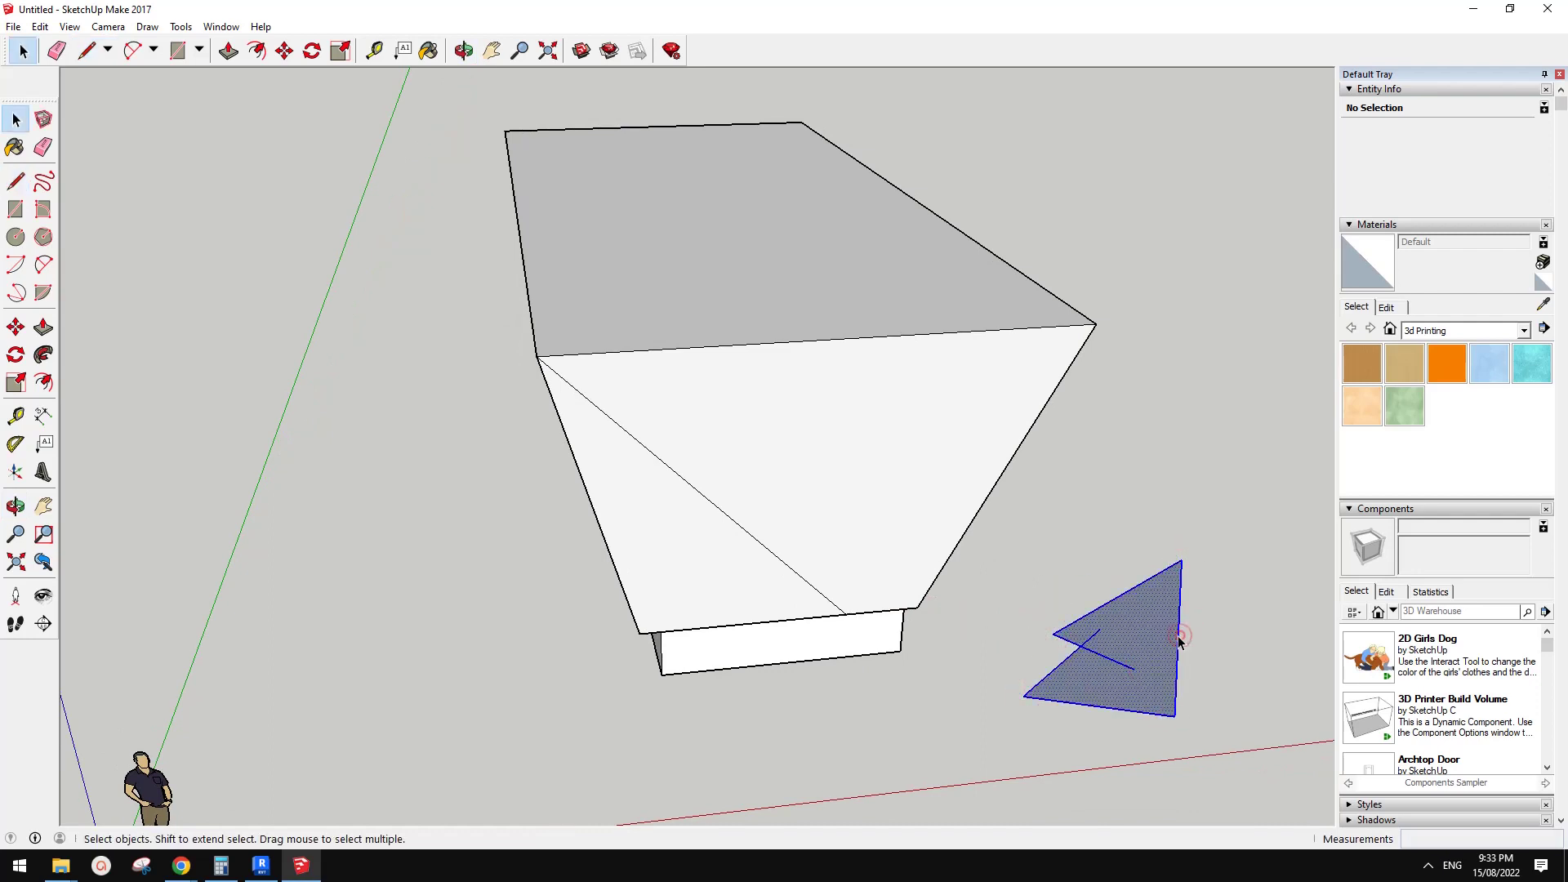
pyautogui.press('Delete')
# Draw a few connected practice lines beside the mass with the Line tool and remove them.
pyautogui.moveTo(1180, 638); pyautogui.dragTo(1025, 637, button='middle')
pyautogui.press('l')
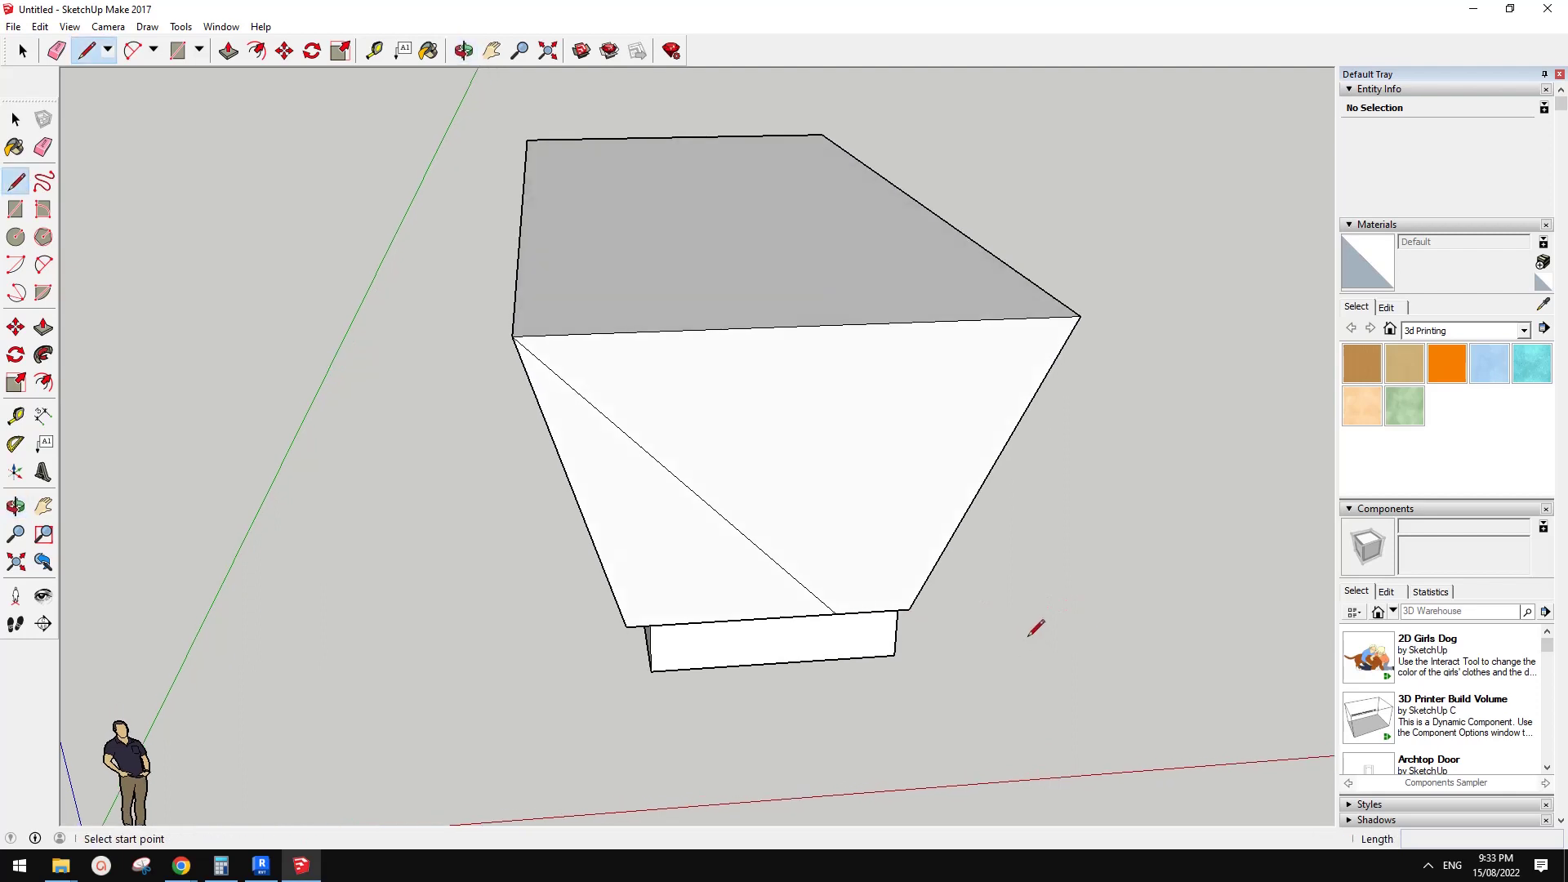
pyautogui.press('e')
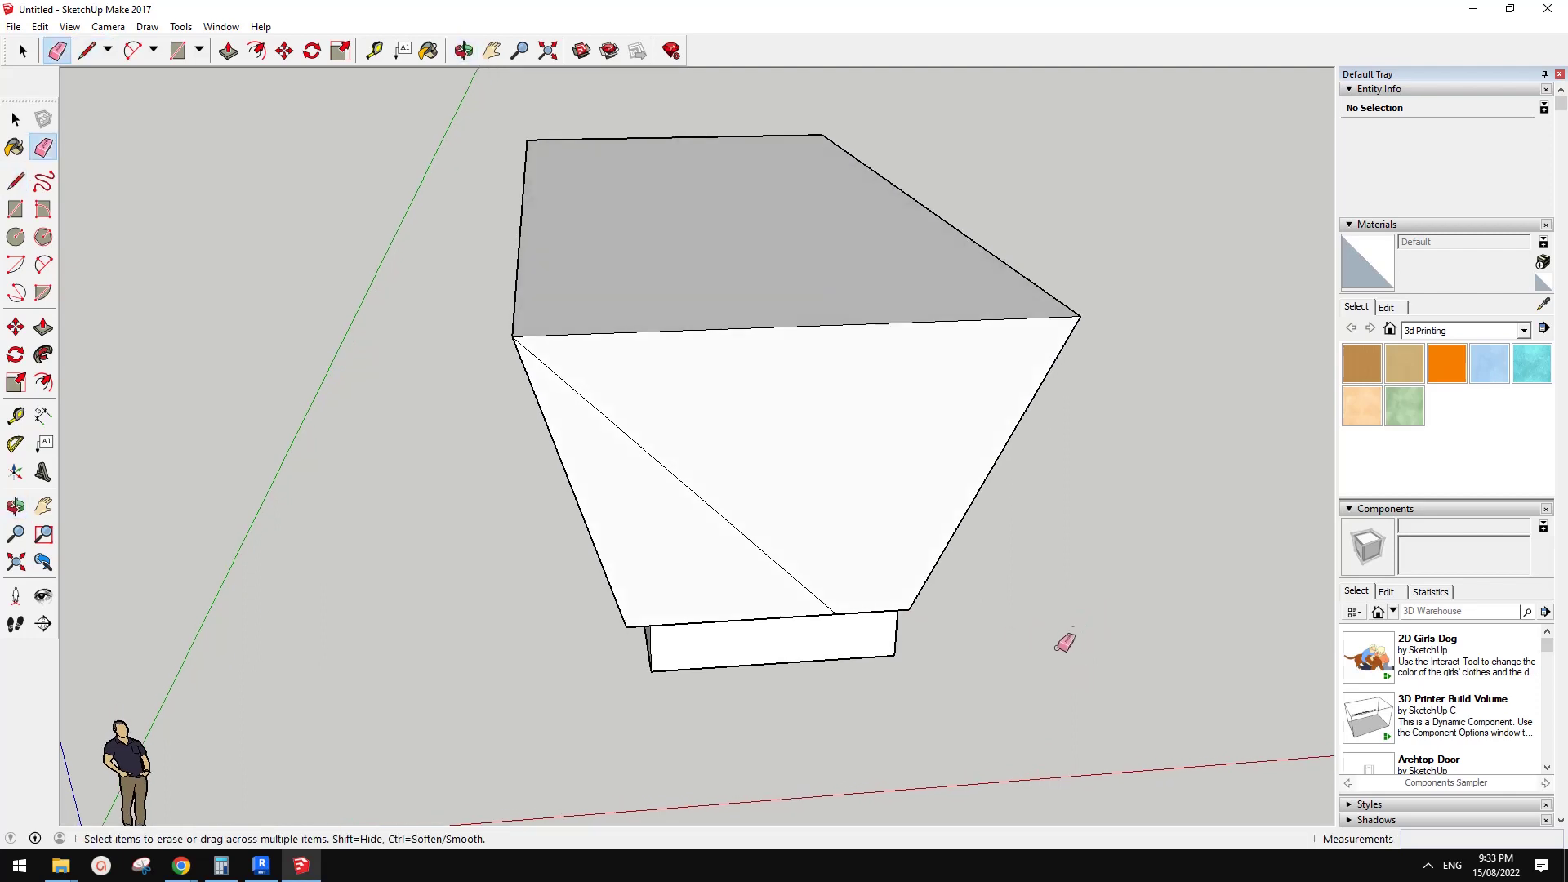
pyautogui.press('l')
pyautogui.click(1068, 639)
pyautogui.click(1146, 622)
pyautogui.click(1101, 571)
pyautogui.click(1083, 695)
pyautogui.press('space')
pyautogui.tripleClick(1124, 627)
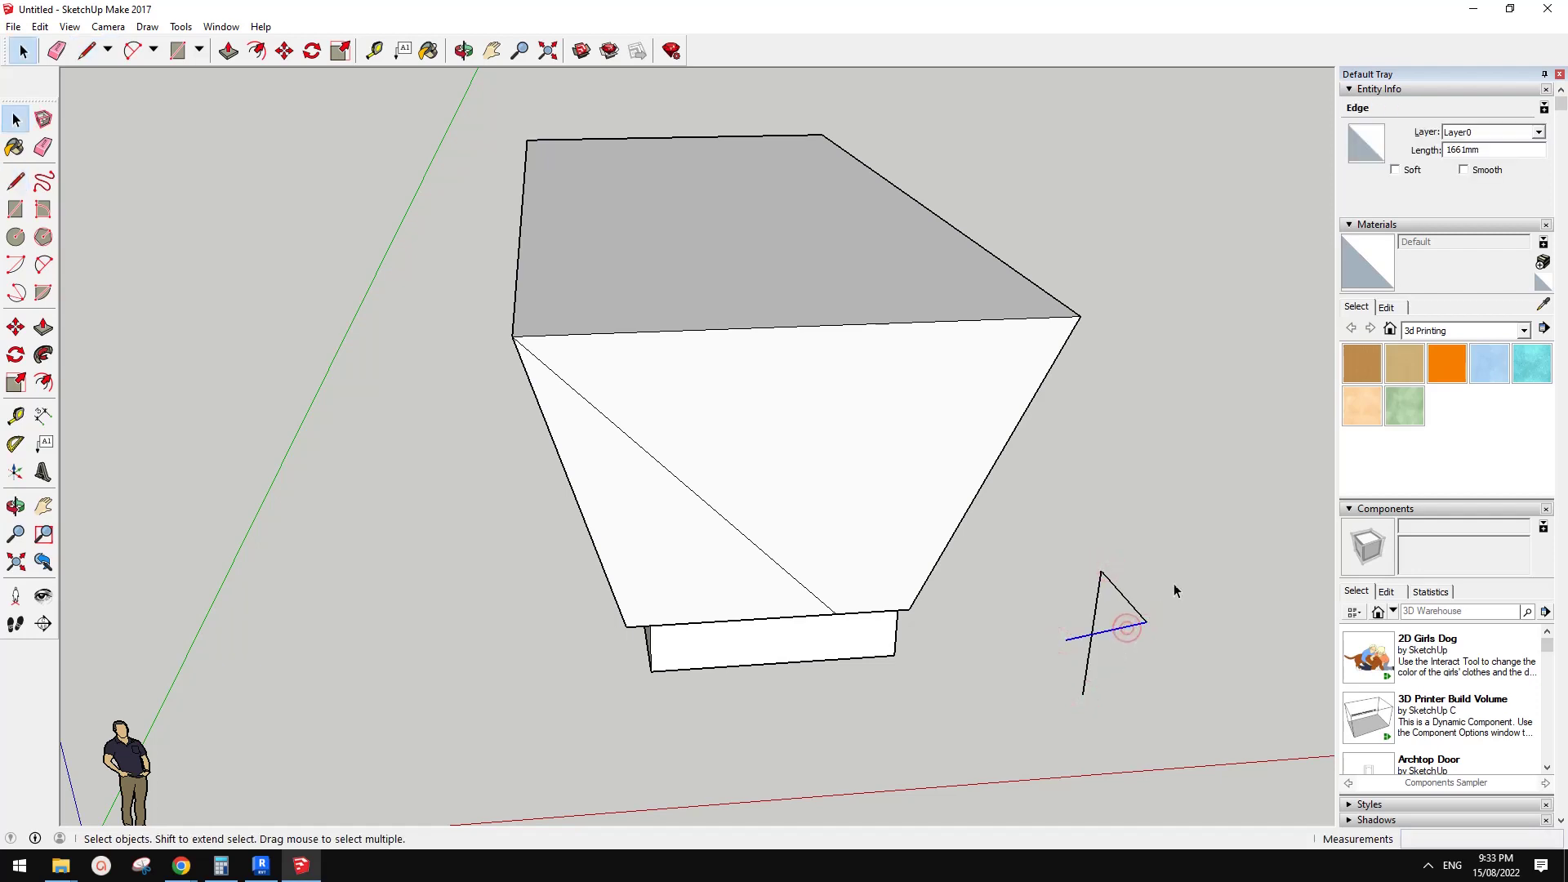
pyautogui.press('Delete')
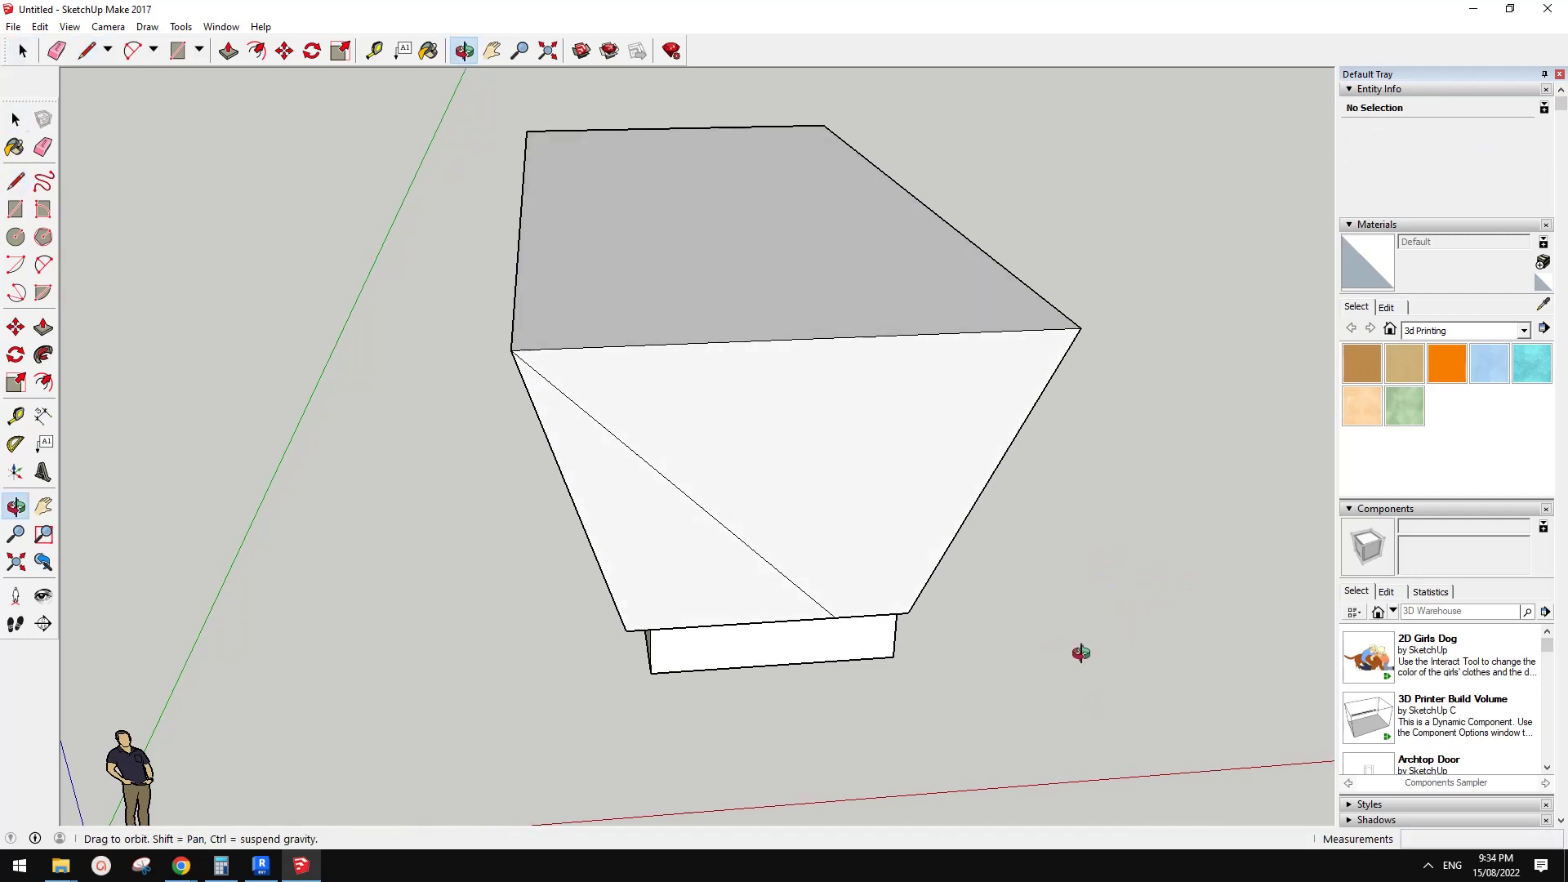
# Draw another zigzag of test lines beside the mass and clear it with the Eraser.
pyautogui.press('l')
pyautogui.click(1097, 606)
pyautogui.click(1032, 666)
pyautogui.click(1120, 662)
pyautogui.click(1061, 715)
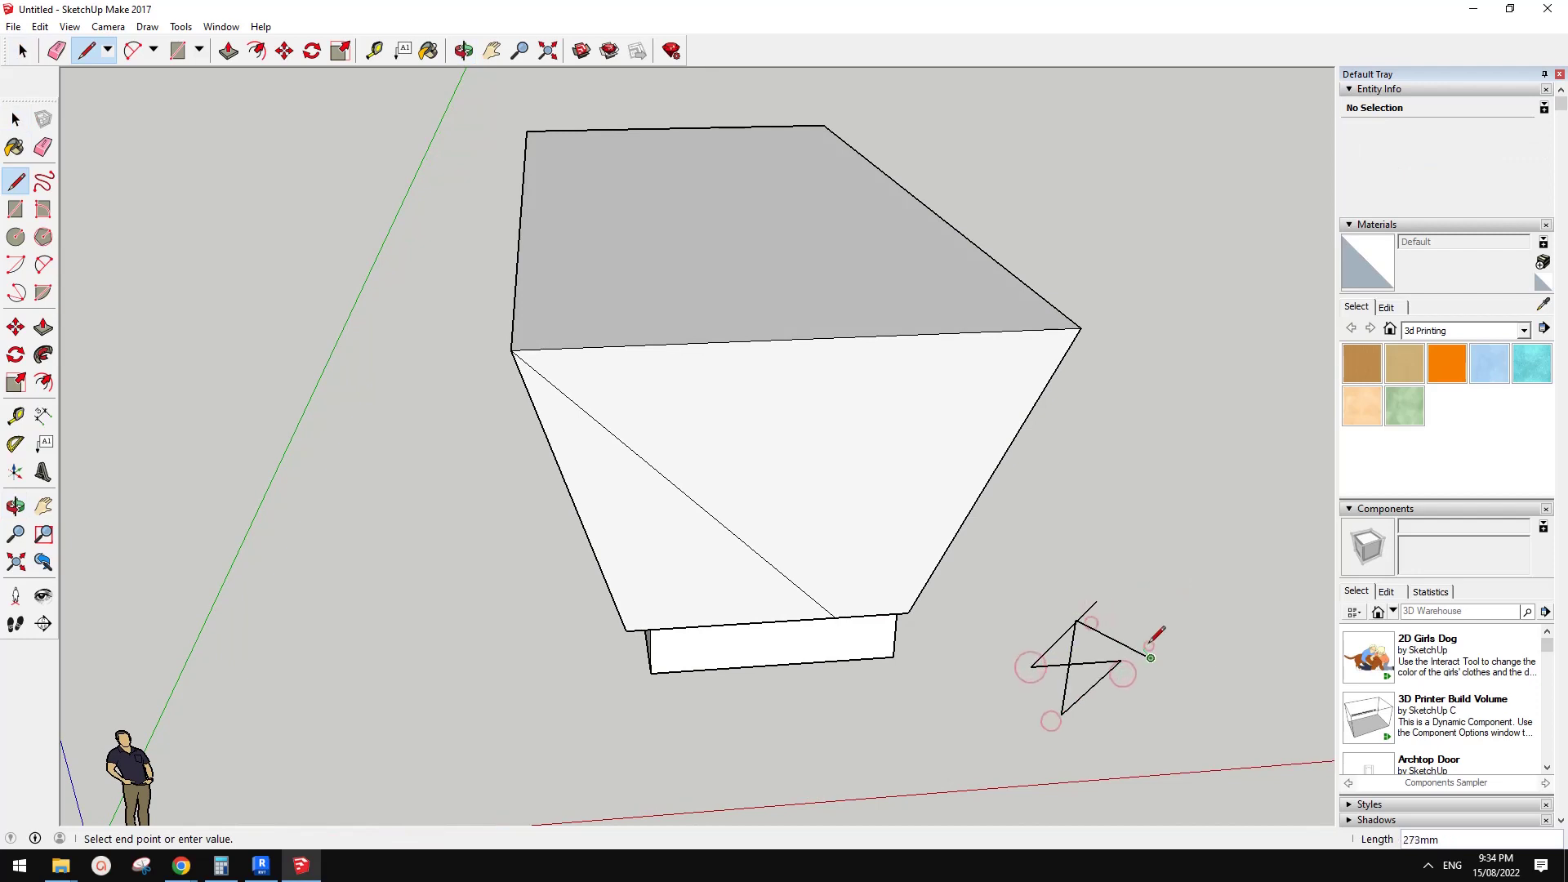
pyautogui.press('e')
pyautogui.moveTo(1070, 609)
pyautogui.mouseDown()
pyautogui.moveTo(1083, 675)
pyautogui.moveTo(1162, 630)
pyautogui.mouseUp()
# Draw a line vertically from the diagonal's foot to the top face, along the red axis, and on to the front corner opposite the diagonal.
pyautogui.press('l')
pyautogui.moveTo(953, 605); pyautogui.dragTo(854, 602, button='middle')
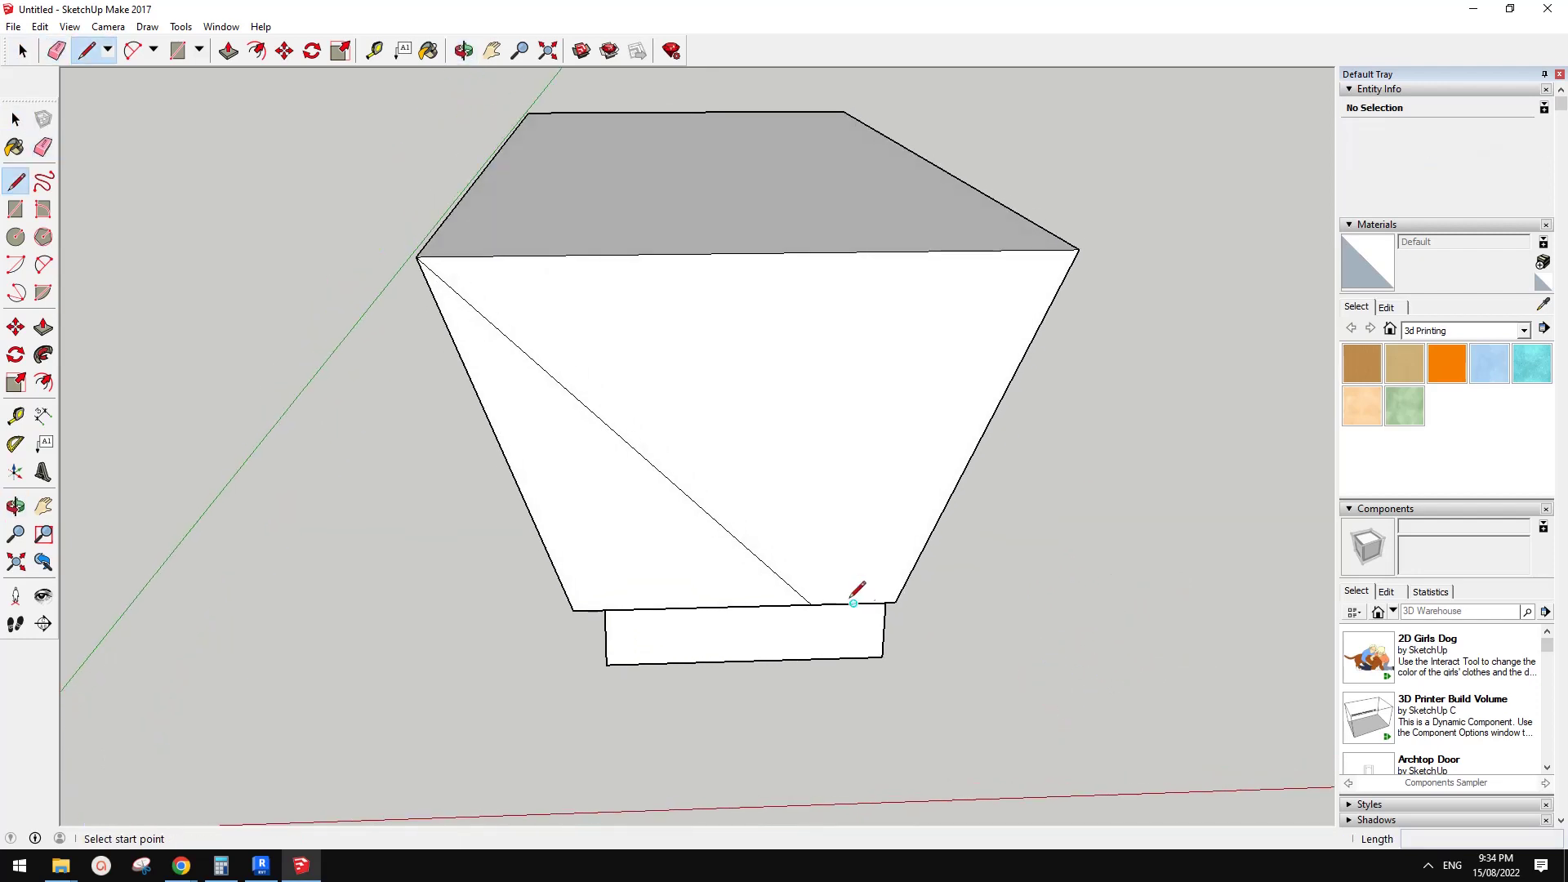
pyautogui.click(811, 604)
pyautogui.moveTo(817, 482); pyautogui.dragTo(756, 462, button='middle')
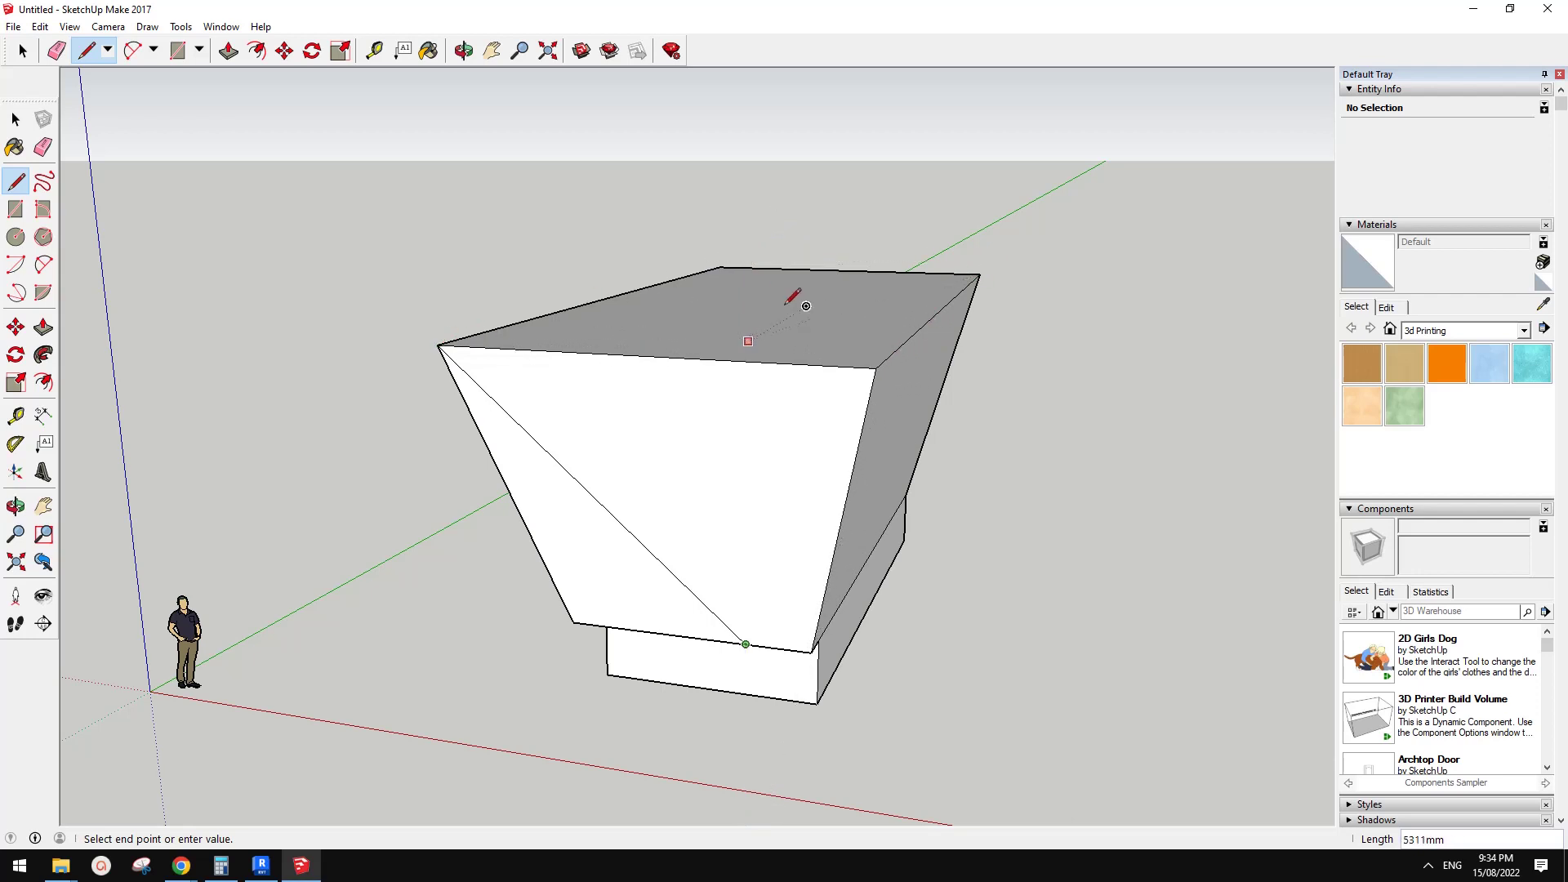
pyautogui.moveTo(716, 329); pyautogui.dragTo(818, 403, button='middle')
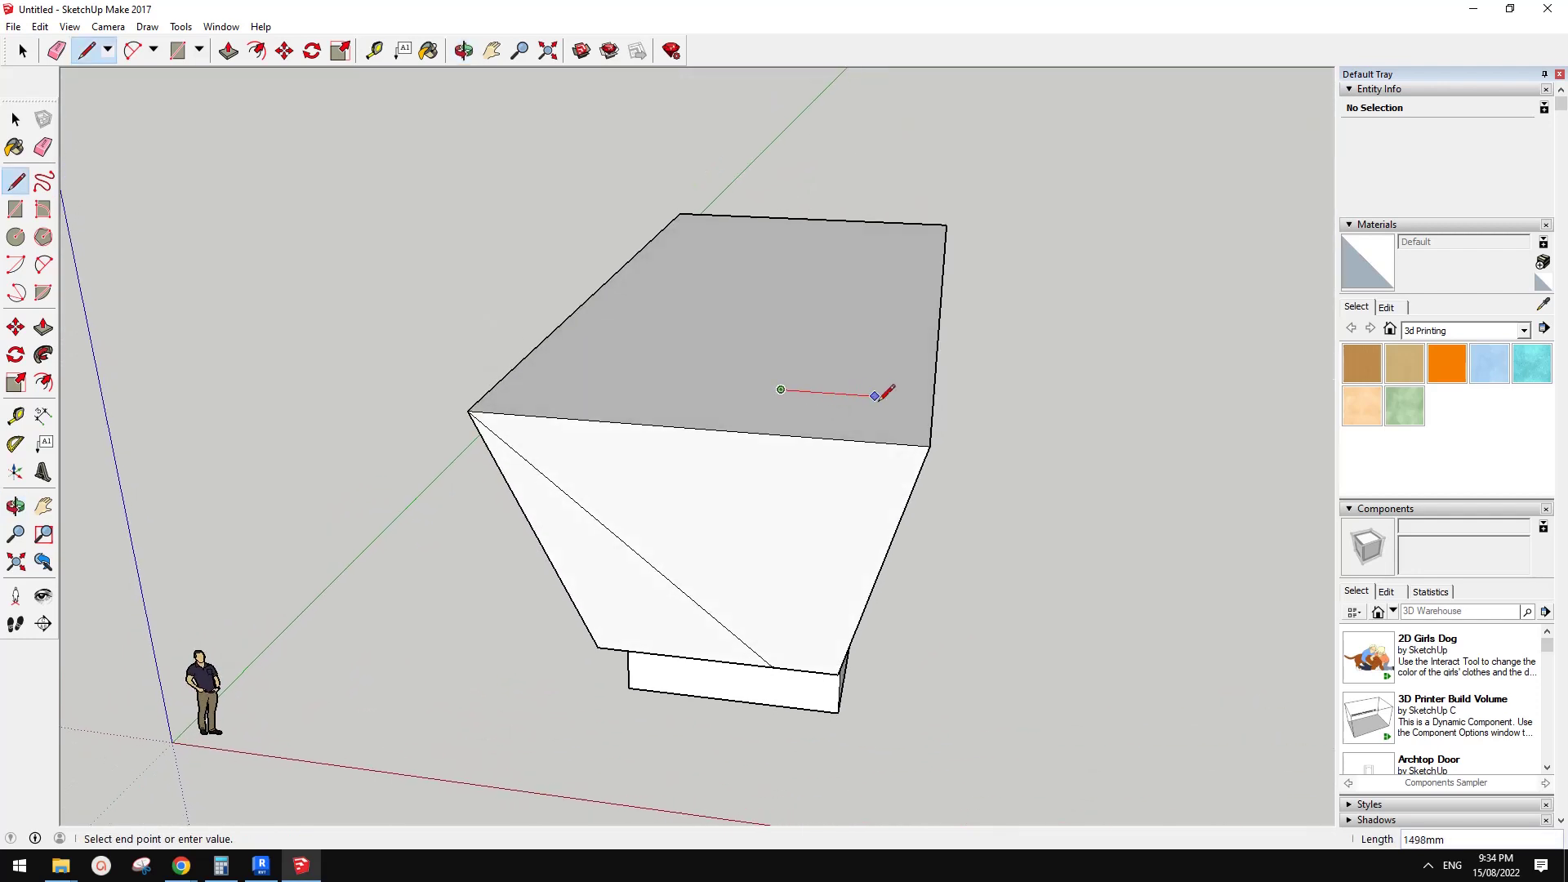
pyautogui.click(852, 395)
pyautogui.click(930, 446)
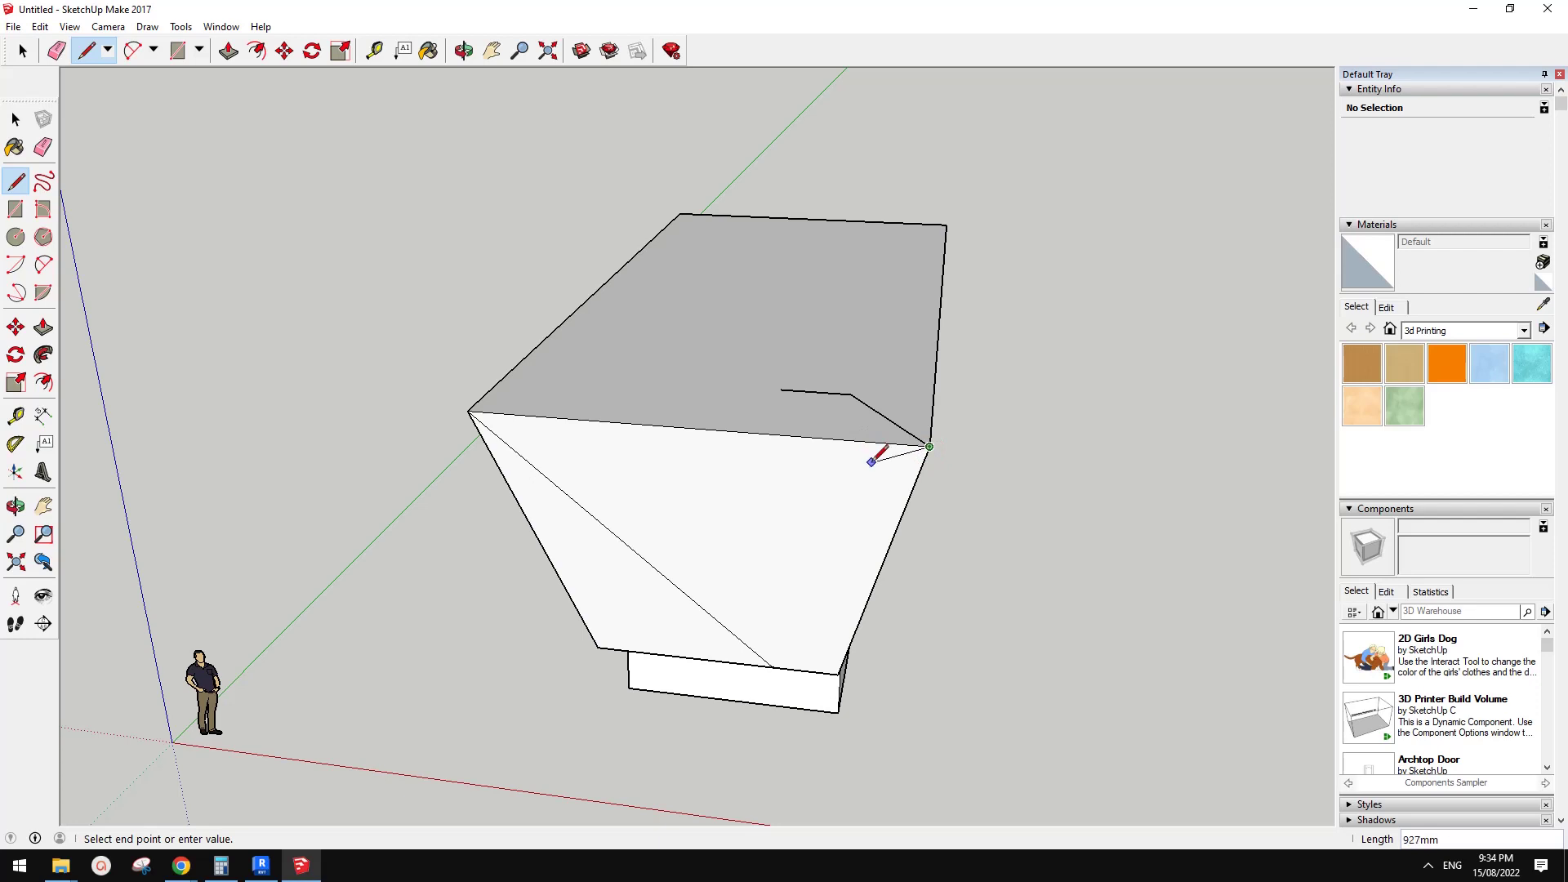
# Connect the bend of the roof line to the diagonal's foot, and erase the top front edge to open the mass.
pyautogui.press('space')
pyautogui.press('l')
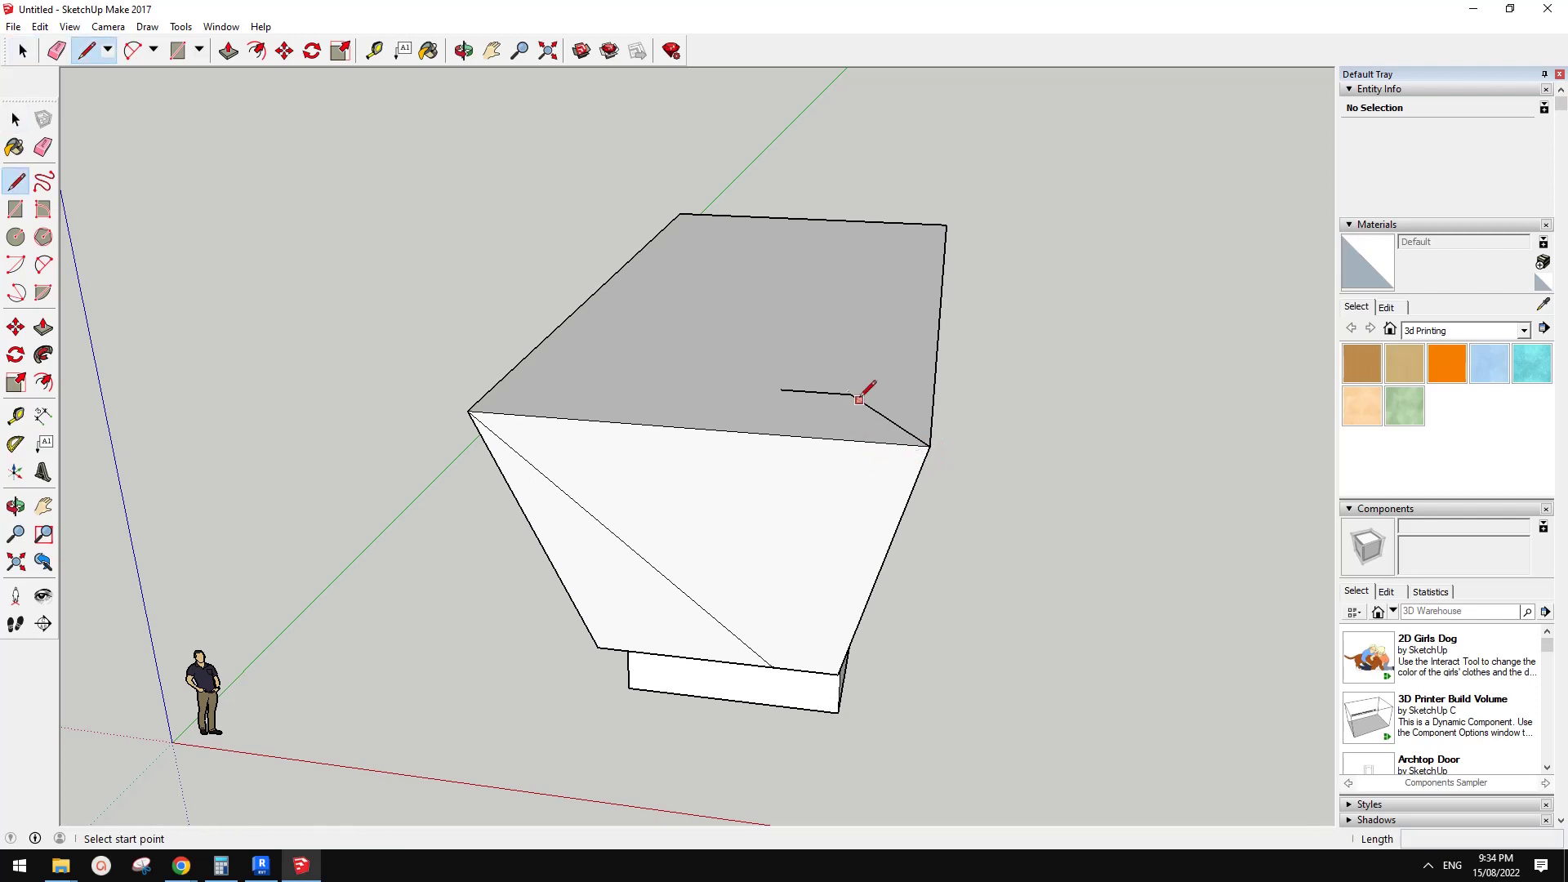
pyautogui.click(851, 394)
pyautogui.press('Escape')
pyautogui.press('e')
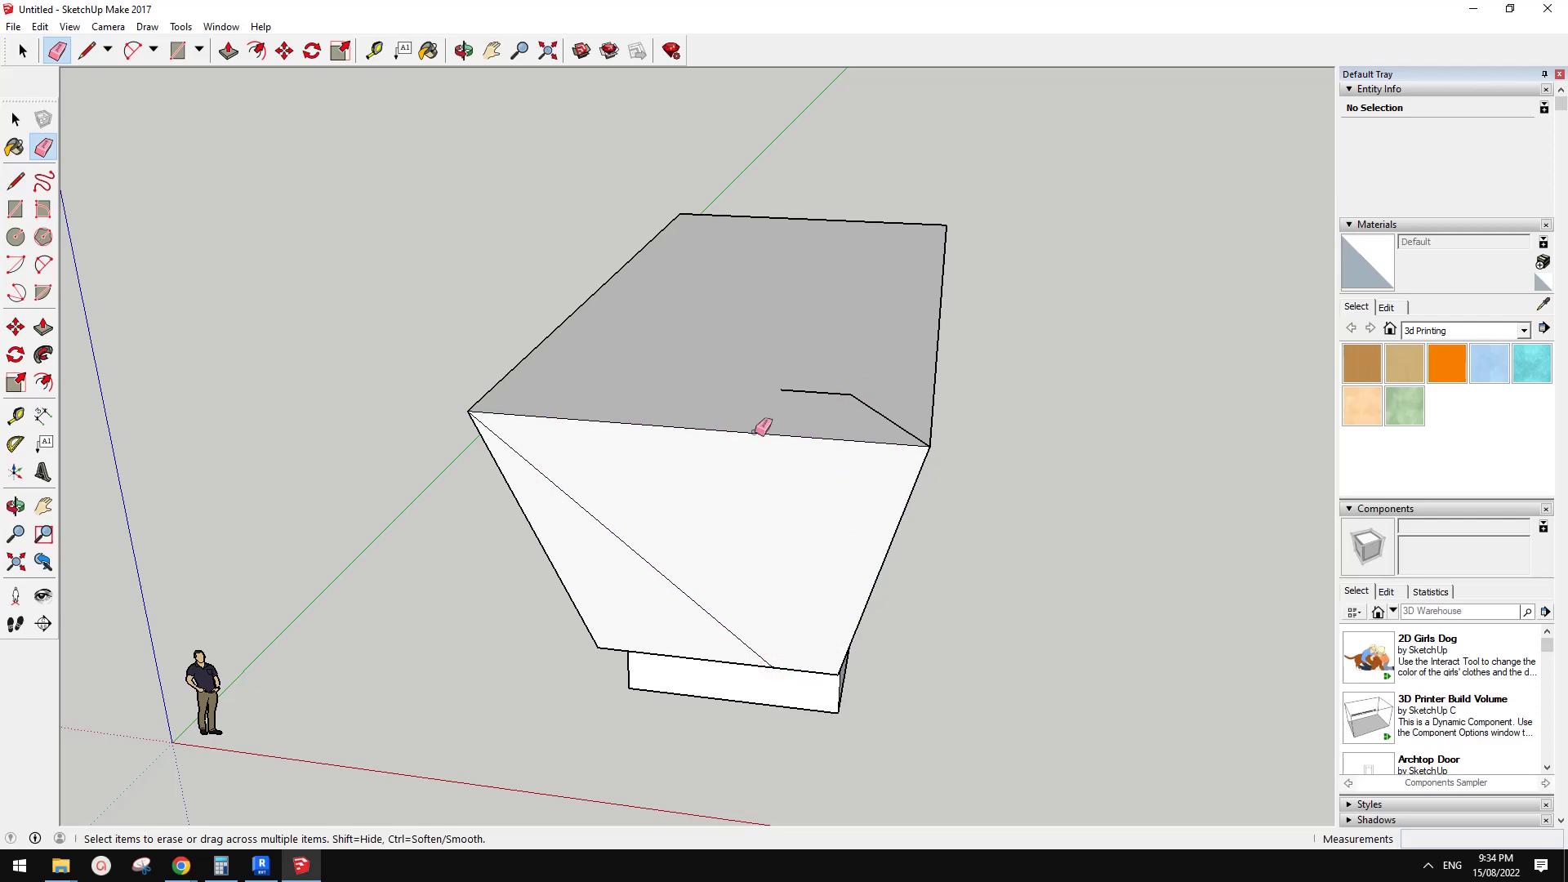
pyautogui.moveTo(752, 429)
pyautogui.mouseDown(button='middle')
pyautogui.moveTo(865, 490)
pyautogui.moveTo(1015, 424)
pyautogui.moveTo(991, 378)
pyautogui.moveTo(890, 523)
pyautogui.moveTo(920, 458)
pyautogui.moveTo(847, 459)
pyautogui.moveTo(697, 406)
pyautogui.moveTo(788, 411)
pyautogui.moveTo(871, 385)
pyautogui.moveTo(854, 424)
pyautogui.moveTo(914, 465)
pyautogui.moveTo(865, 455)
pyautogui.moveTo(1040, 392)
pyautogui.mouseUp(button='middle')
pyautogui.press('o')
# Draw the recess edge from the front corner to the inner wall, along the red axis across the opening, and down to the diagonal.
pyautogui.press('l')
pyautogui.click(1045, 400)
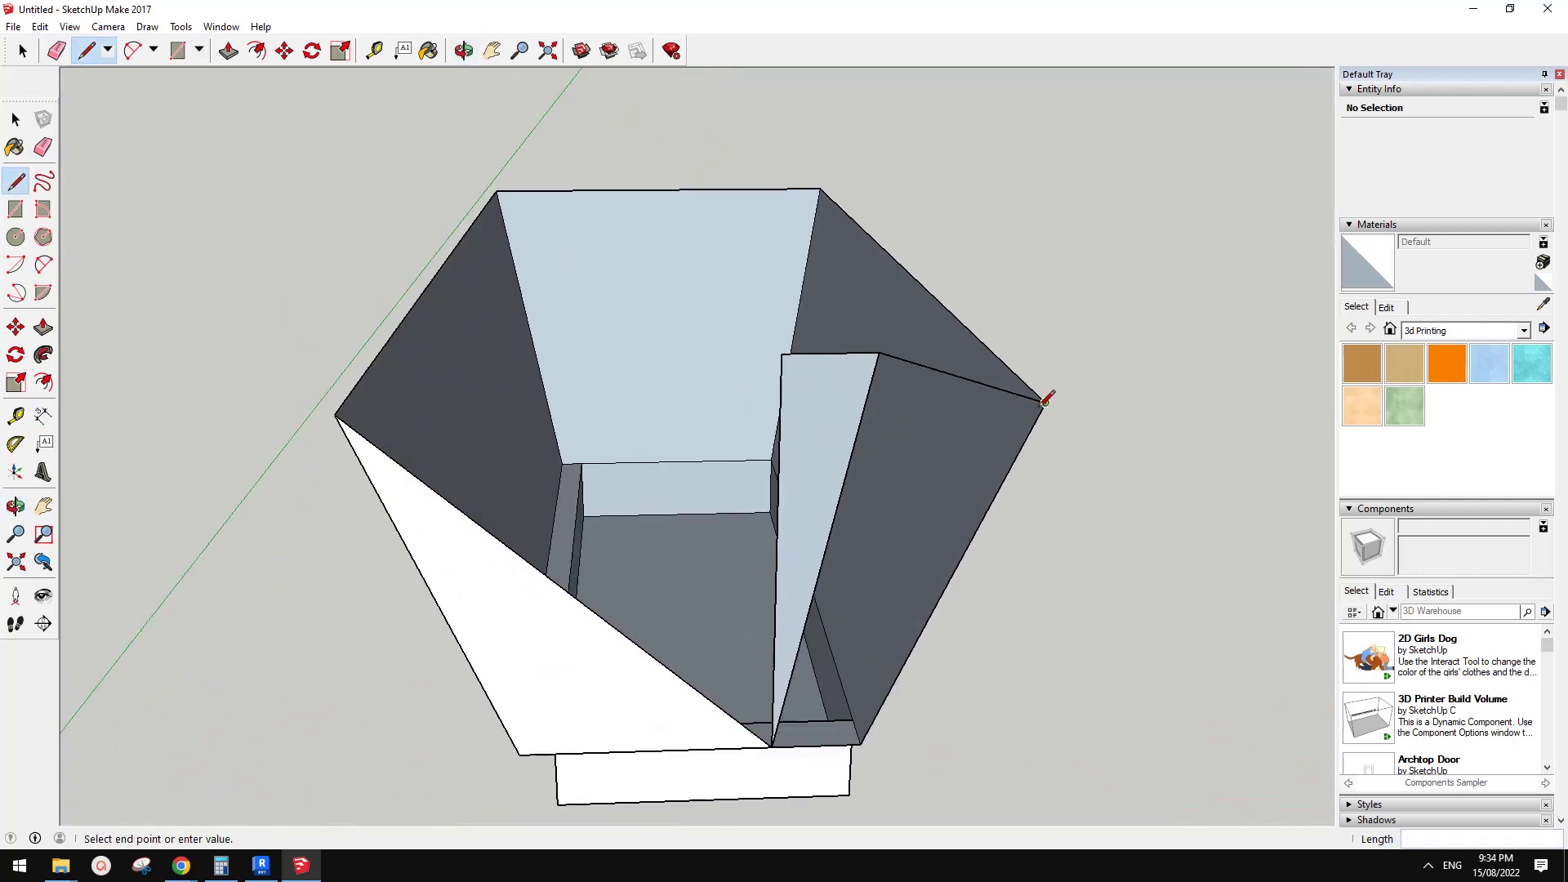
pyautogui.click(862, 418)
pyautogui.click(862, 419)
pyautogui.click(780, 420)
pyautogui.moveTo(780, 420); pyautogui.dragTo(787, 435, button='middle')
pyautogui.click(758, 423)
pyautogui.press('shift')
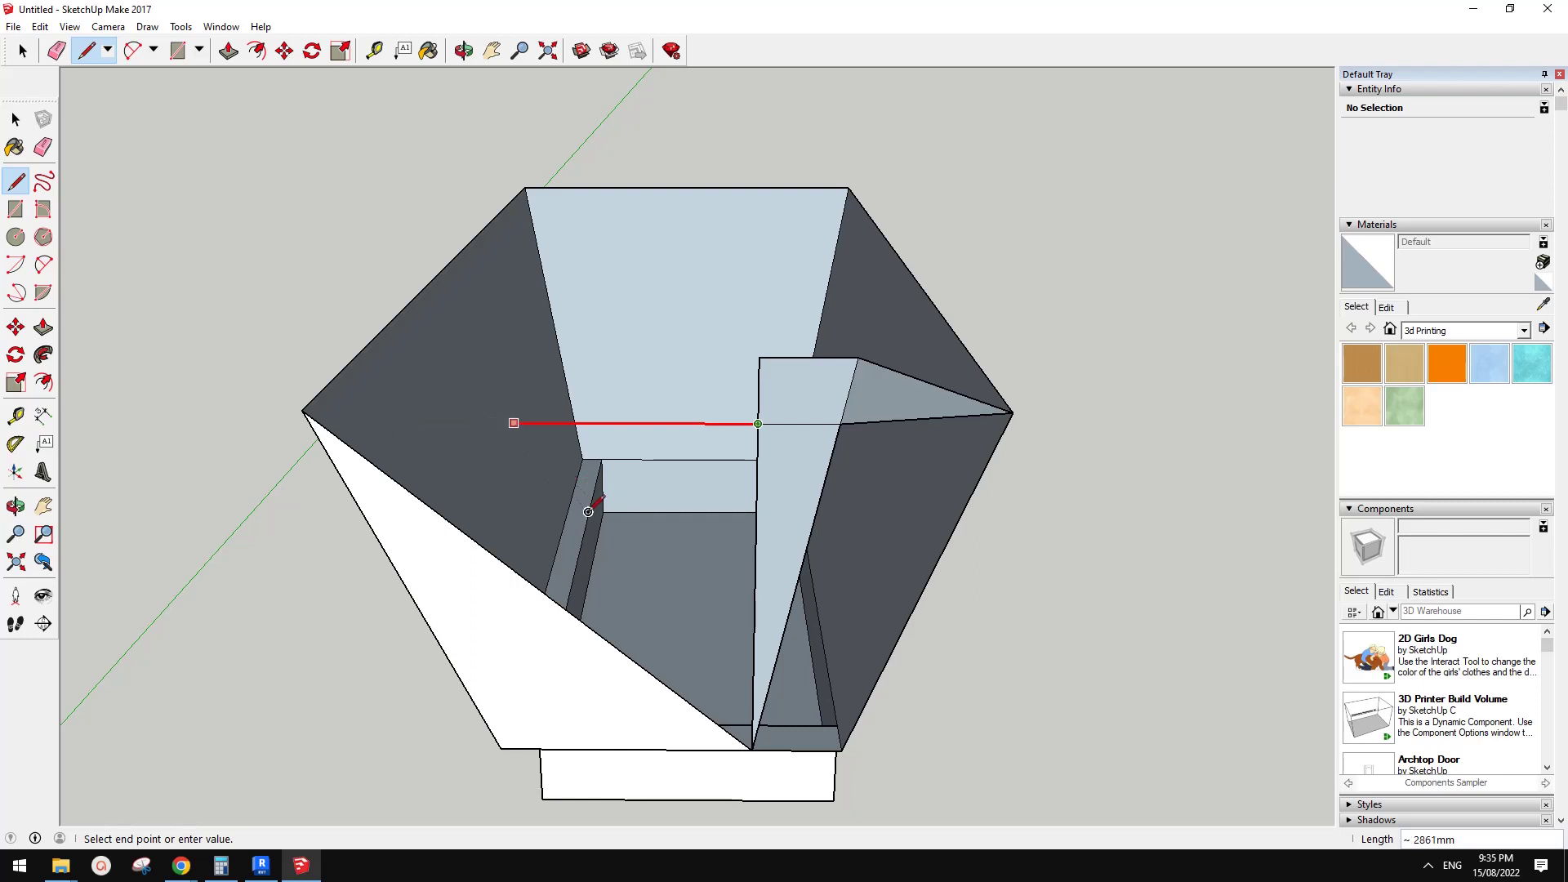
pyautogui.keyDown('shift'); pyautogui.click(593, 519); pyautogui.keyUp('shift')
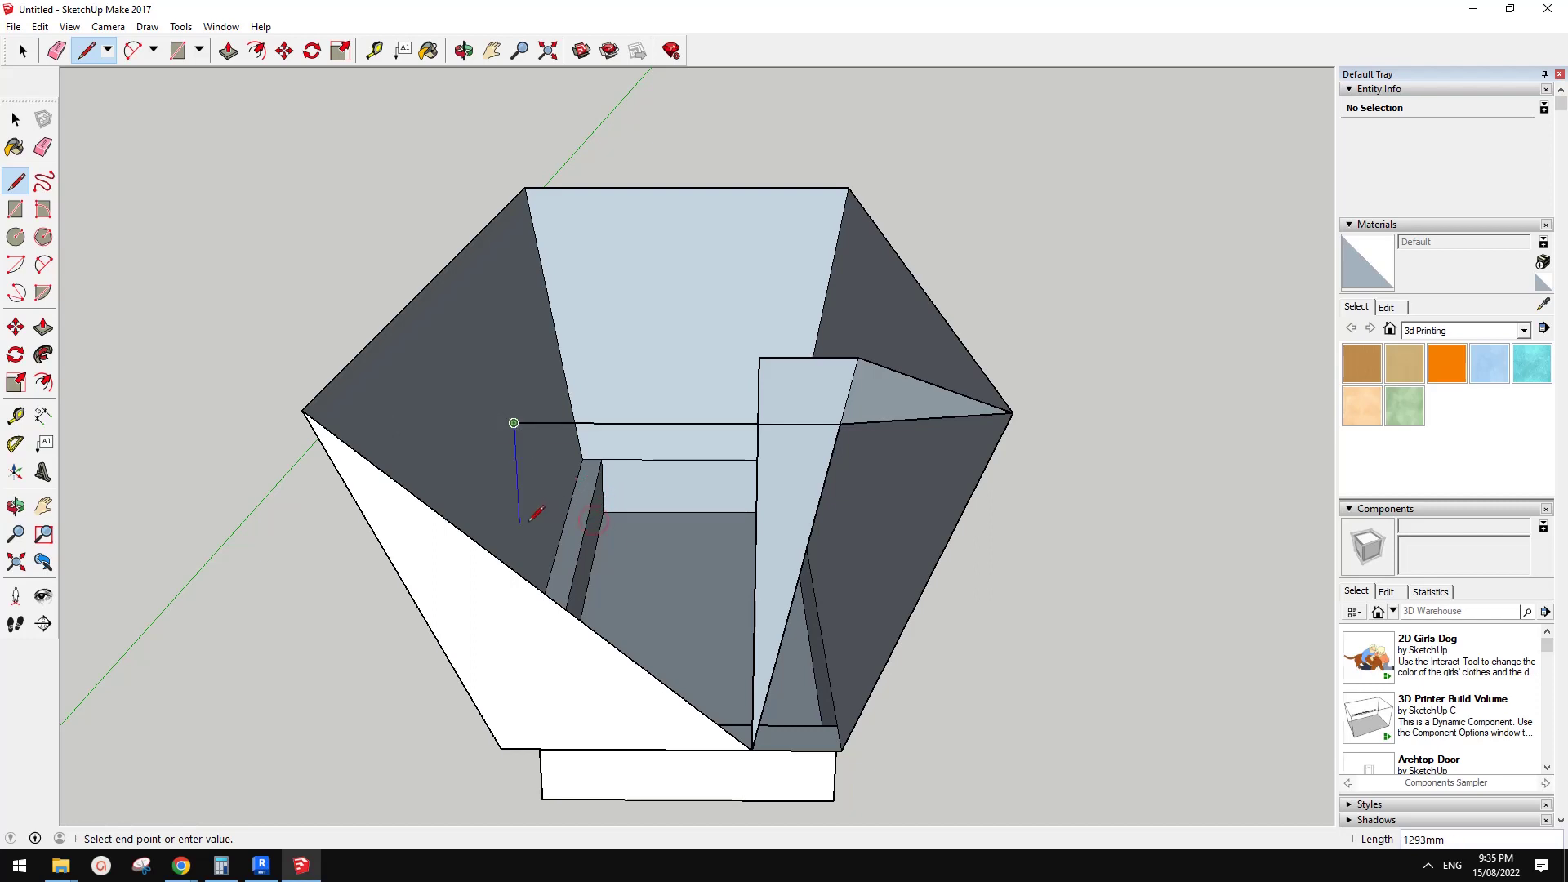
pyautogui.click(581, 540)
# Connect the new recess corner to the diagonal's upper corner, and draw a line from there to the roof bend to close the roof face.
pyautogui.moveTo(641, 542); pyautogui.dragTo(847, 474, button='middle')
pyautogui.click(587, 401)
pyautogui.click(425, 378)
pyautogui.press('Escape')
pyautogui.moveTo(705, 384); pyautogui.dragTo(677, 504, button='middle')
pyautogui.click(547, 511)
pyautogui.click(959, 357)
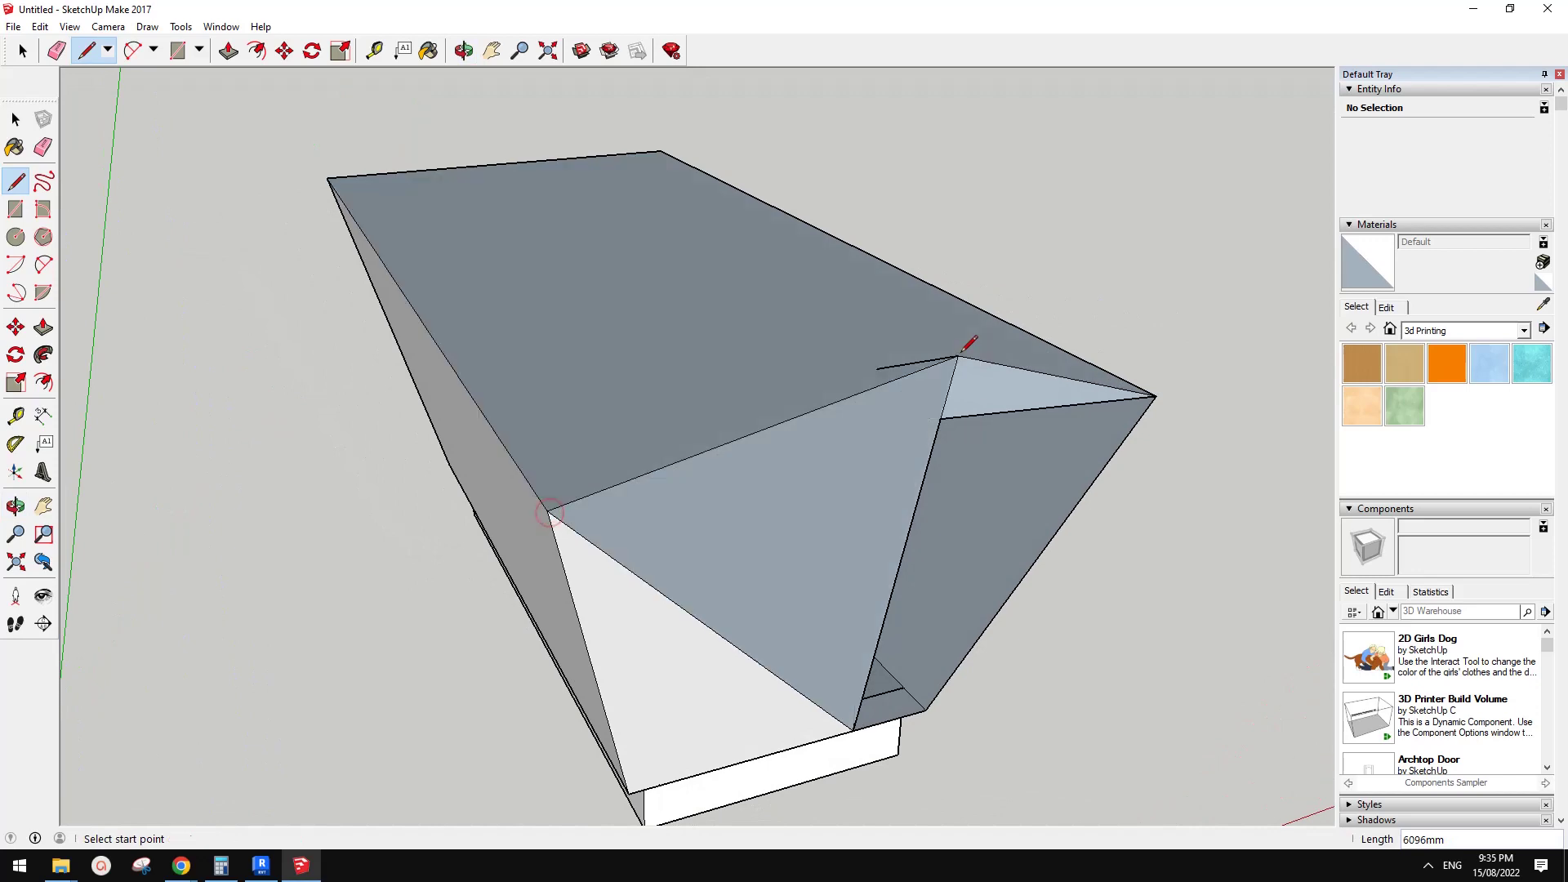
# Delete the triangular face that covers the front recess between the roof bend and the diagonal.
pyautogui.moveTo(969, 346); pyautogui.dragTo(886, 398, button='middle')
pyautogui.press('space')
pyautogui.click(844, 531)
pyautogui.moveTo(843, 531)
pyautogui.mouseDown(button='middle')
pyautogui.moveTo(834, 465)
pyautogui.moveTo(878, 419)
pyautogui.mouseUp(button='middle')
pyautogui.press('e')
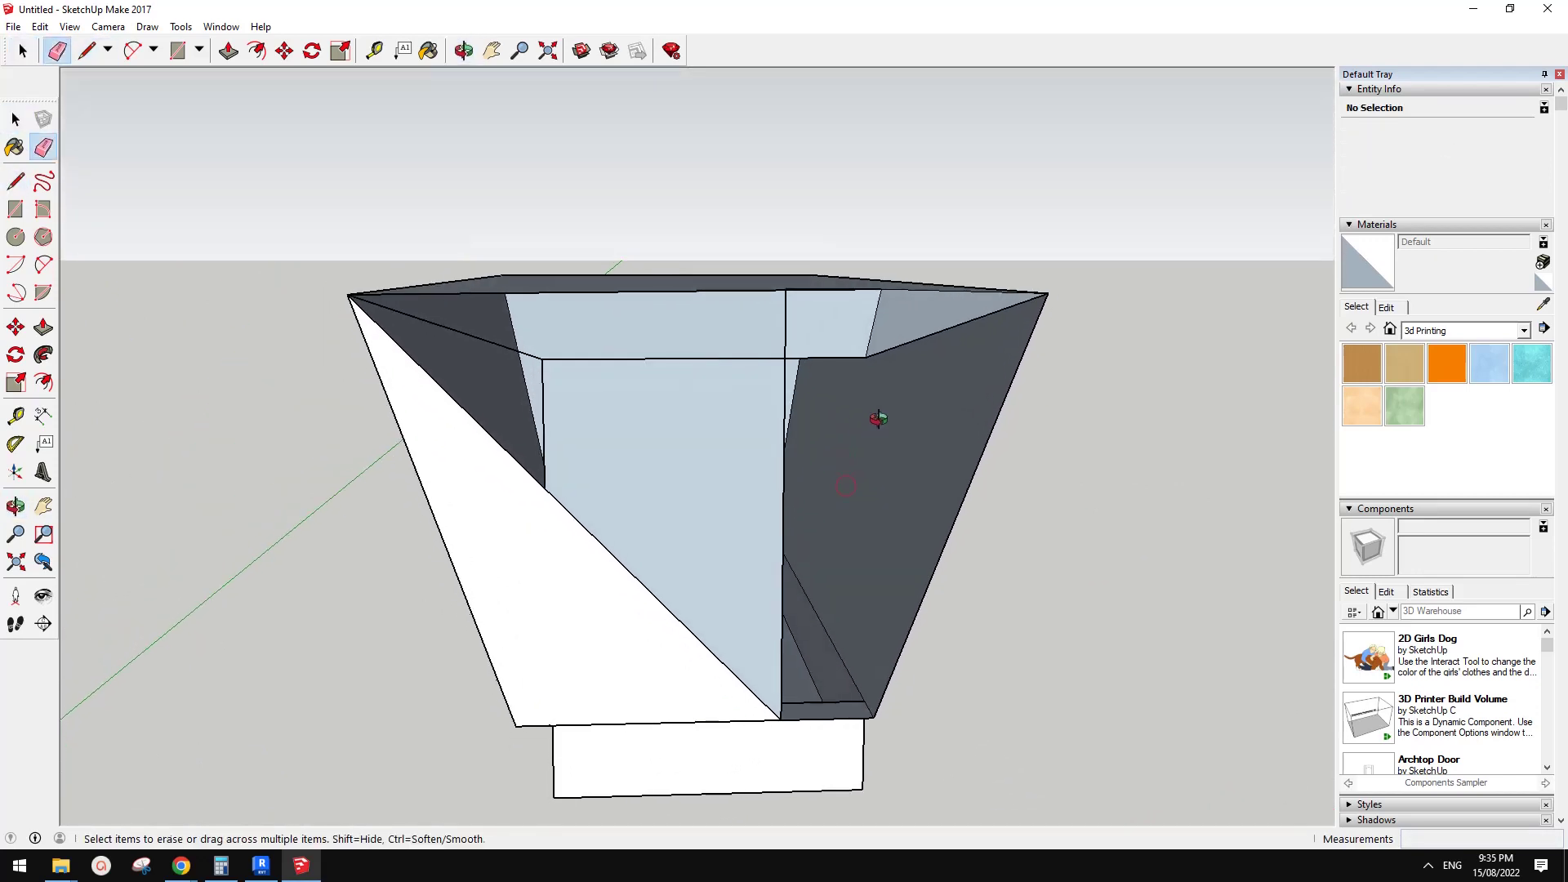
# Draw a line from the recess corner above the diagonal to the roof bend, and erase the stray line on the roof.
pyautogui.moveTo(872, 313)
pyautogui.mouseDown(button='middle')
pyautogui.moveTo(512, 518)
pyautogui.moveTo(487, 350)
pyautogui.moveTo(906, 353)
pyautogui.moveTo(861, 318)
pyautogui.moveTo(728, 364)
pyautogui.moveTo(953, 375)
pyautogui.moveTo(1007, 404)
pyautogui.moveTo(624, 438)
pyautogui.mouseUp(button='middle')
pyautogui.press('l')
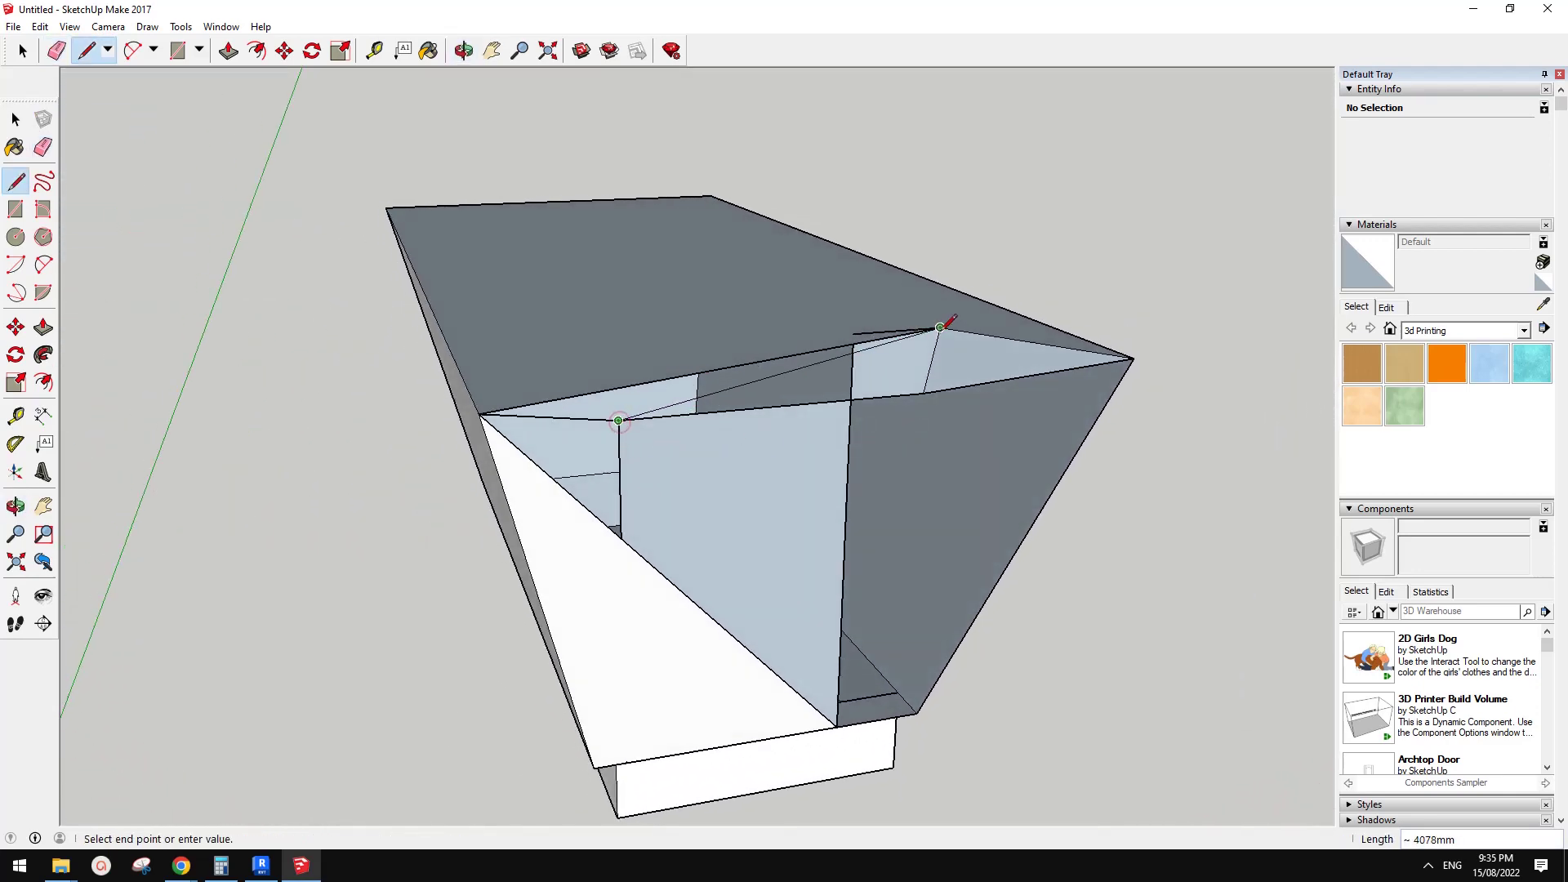
pyautogui.moveTo(935, 347); pyautogui.dragTo(740, 365, button='middle')
pyautogui.press('e')
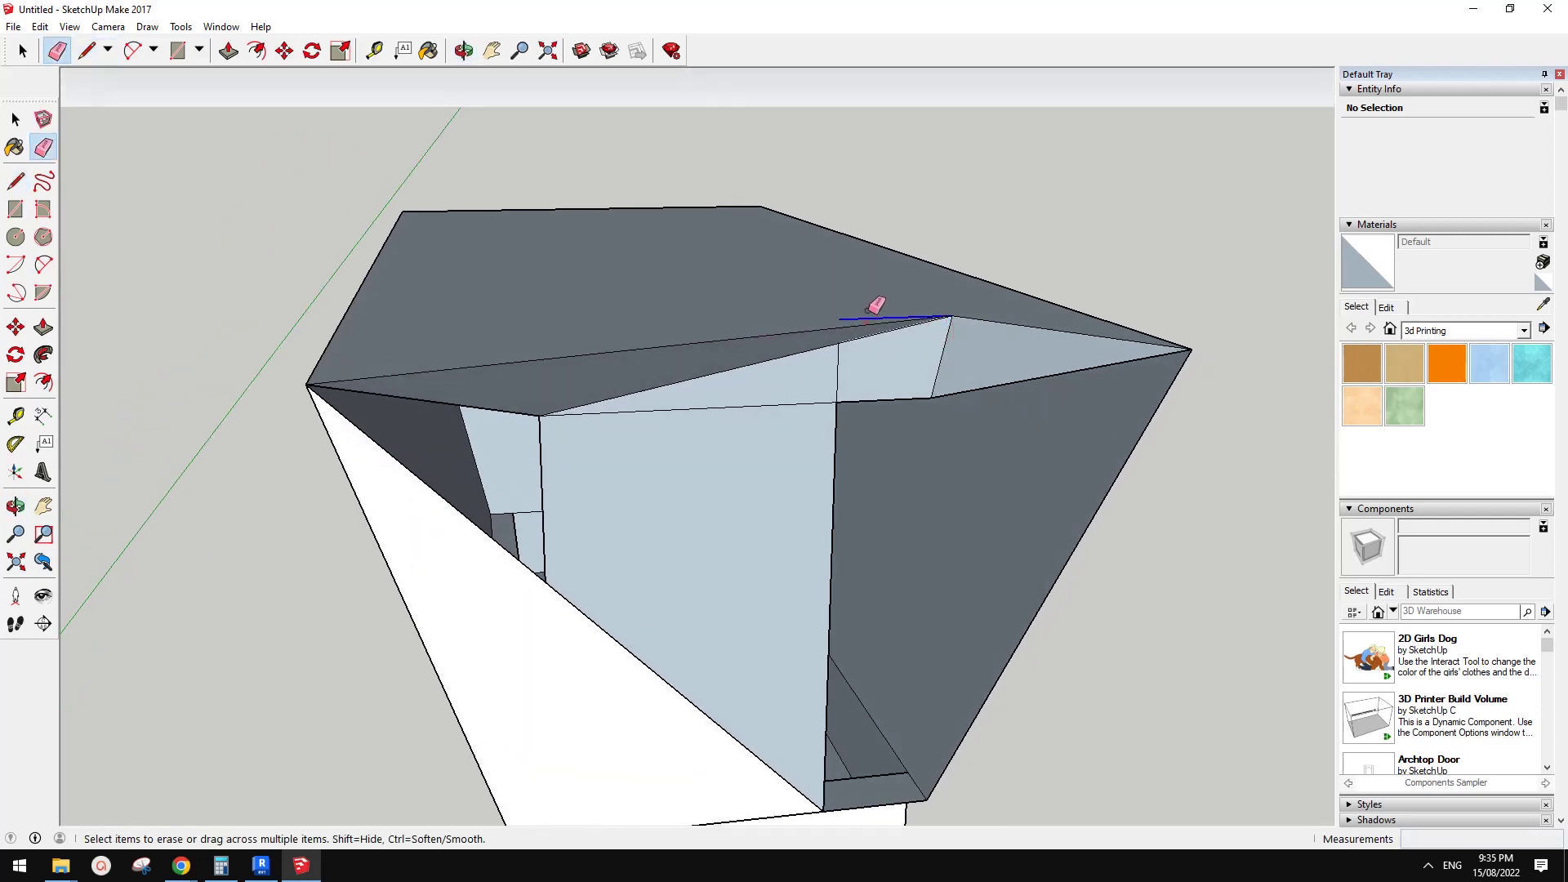
pyautogui.moveTo(872, 311)
pyautogui.mouseDown(button='middle')
pyautogui.moveTo(801, 393)
pyautogui.moveTo(878, 308)
pyautogui.moveTo(866, 380)
pyautogui.moveTo(1008, 365)
pyautogui.moveTo(739, 280)
pyautogui.moveTo(791, 452)
pyautogui.moveTo(730, 301)
pyautogui.moveTo(718, 340)
pyautogui.moveTo(938, 354)
pyautogui.moveTo(890, 390)
pyautogui.moveTo(931, 382)
pyautogui.moveTo(989, 253)
pyautogui.mouseUp(button='middle')
# Draw a vertical line from the recess's other upper corner down to the front bottom edge to extend the back wall.
pyautogui.press('l')
pyautogui.click(980, 321)
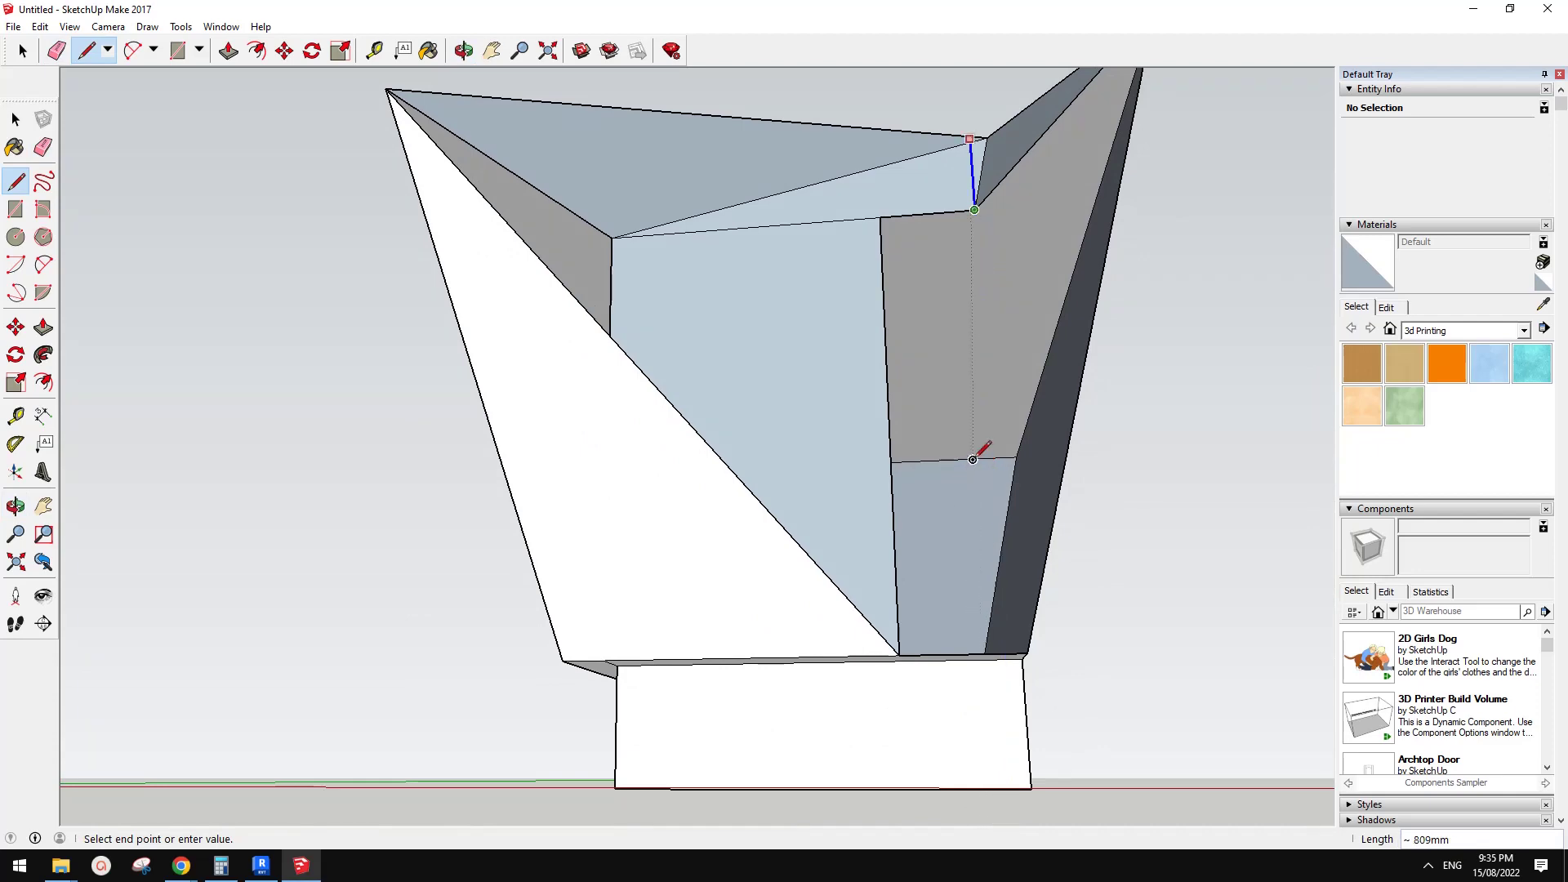
pyautogui.moveTo(995, 298); pyautogui.dragTo(1155, 507, button='middle')
pyautogui.click(954, 589)
pyautogui.moveTo(953, 589)
pyautogui.mouseDown(button='middle')
pyautogui.moveTo(1120, 637)
pyautogui.moveTo(875, 536)
pyautogui.moveTo(962, 555)
pyautogui.moveTo(945, 480)
pyautogui.moveTo(984, 525)
pyautogui.moveTo(882, 490)
pyautogui.moveTo(859, 513)
pyautogui.moveTo(1085, 542)
pyautogui.moveTo(1000, 469)
pyautogui.moveTo(1002, 490)
pyautogui.mouseUp(button='middle')
pyautogui.press('l')
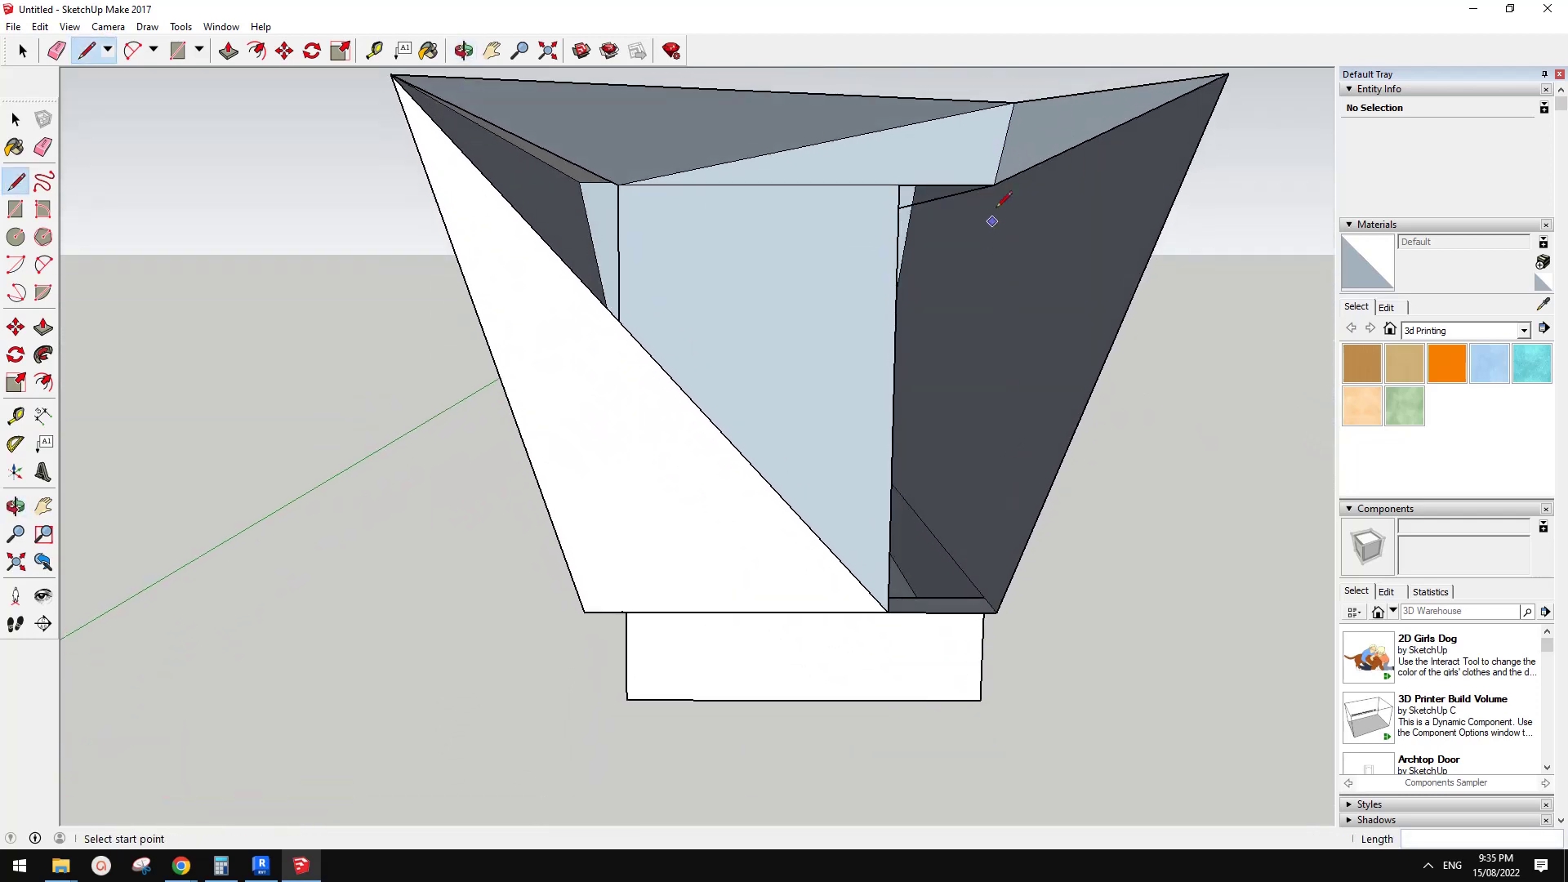
pyautogui.click(994, 185)
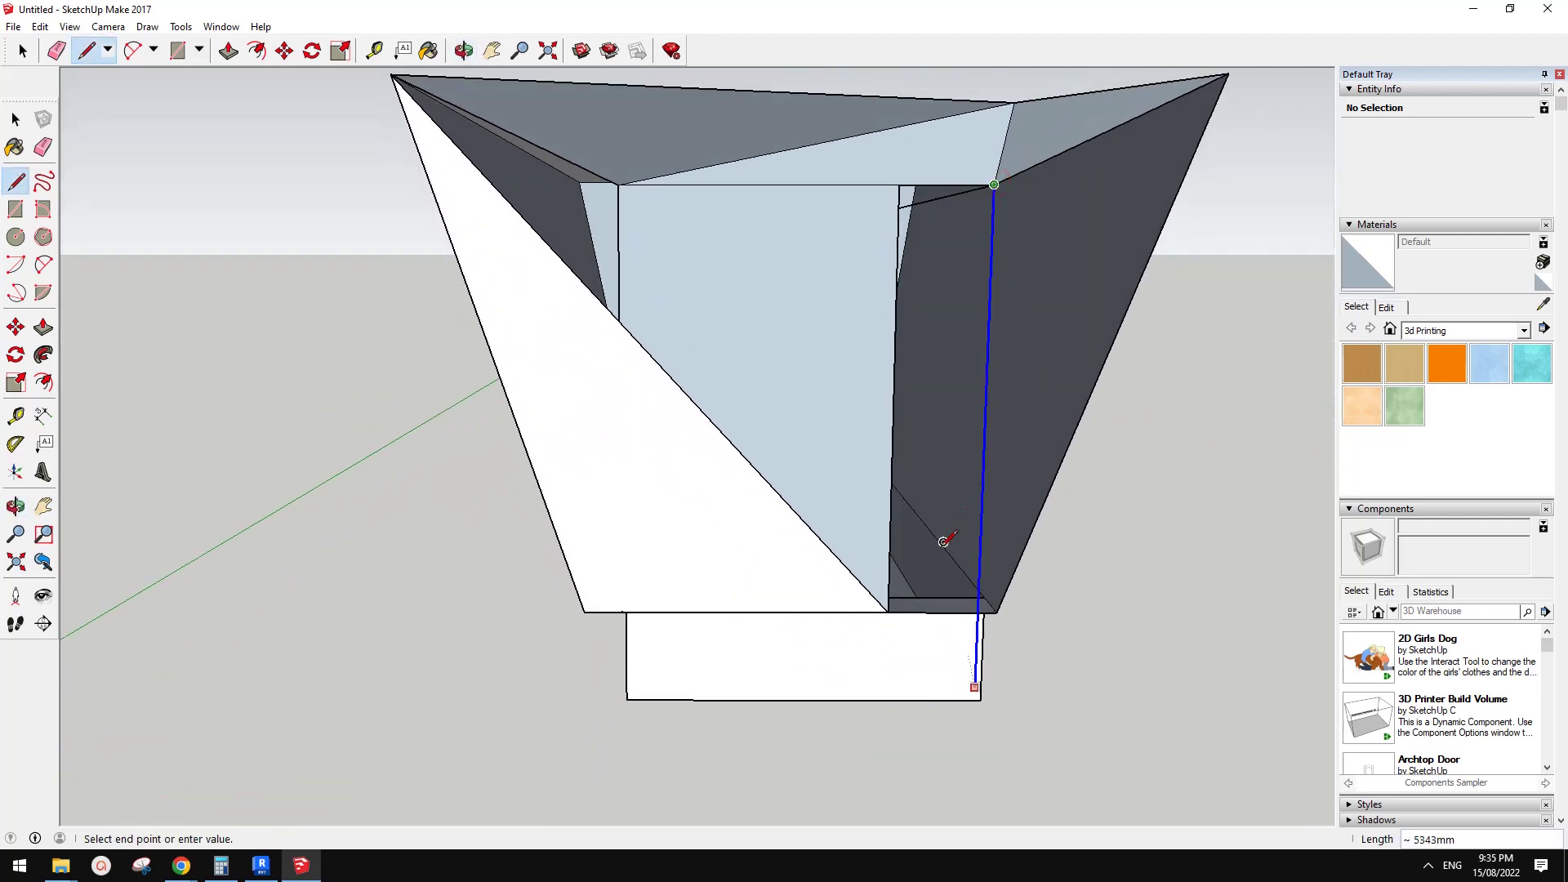
pyautogui.click(972, 612)
# Draw a line up from the lower front corner beside the recess and out to the upper front corner to form a narrow front face.
pyautogui.moveTo(972, 609); pyautogui.dragTo(976, 576, button='middle')
pyautogui.moveTo(1031, 627)
pyautogui.mouseDown(button='middle')
pyautogui.moveTo(1033, 651)
pyautogui.moveTo(1011, 635)
pyautogui.mouseUp(button='middle')
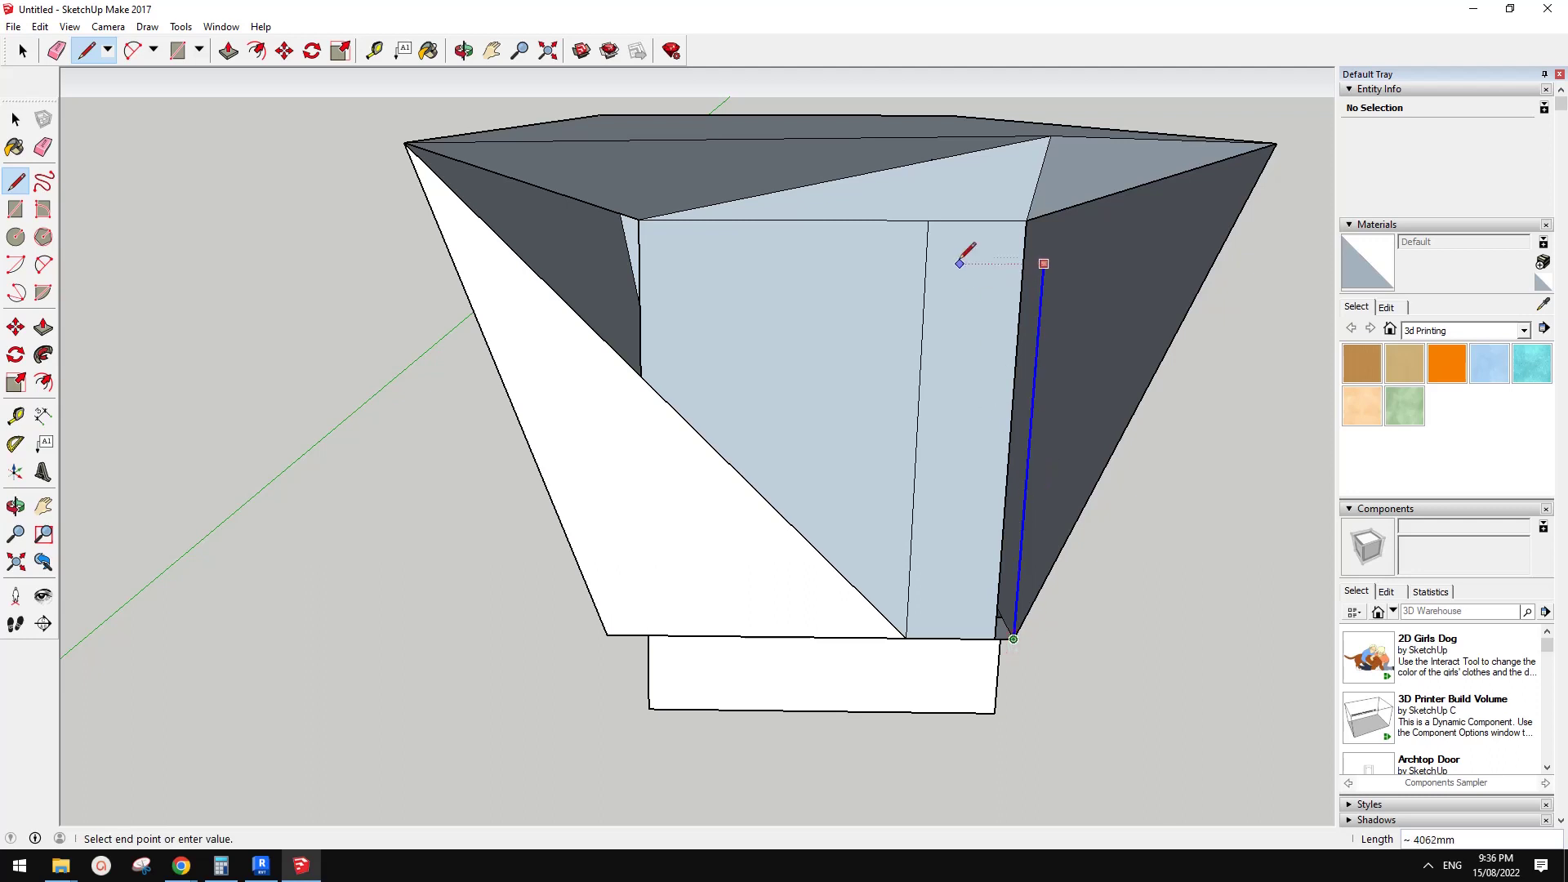
pyautogui.click(1277, 144)
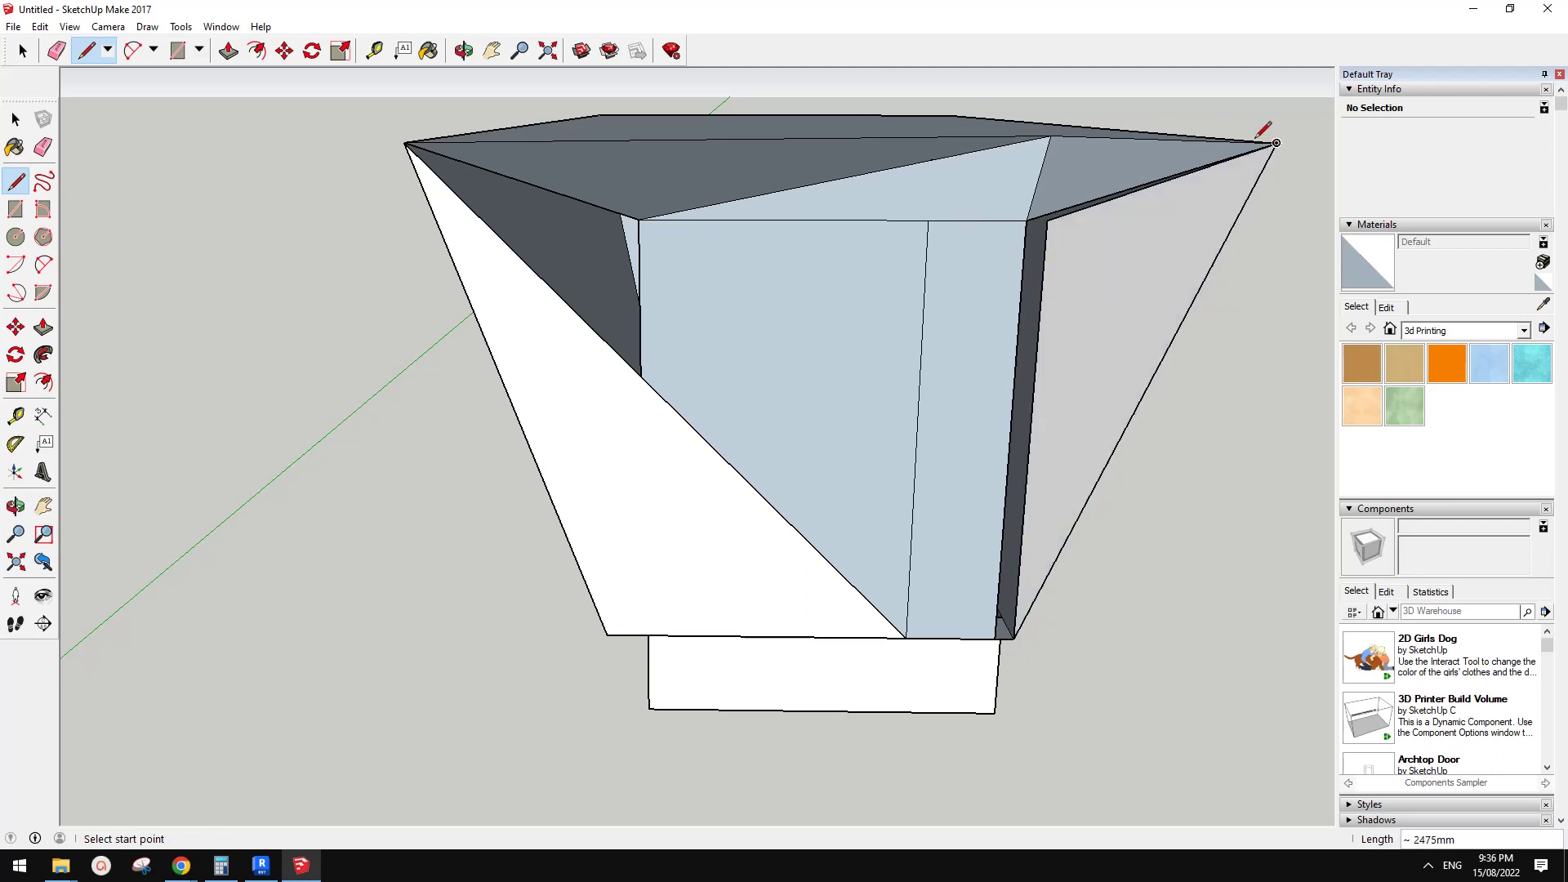
# Erase the slanted edges between the recess wall and the roof beside the new front face.
pyautogui.scroll(2, 1102, 173)
pyautogui.press('e')
pyautogui.click(1047, 212)
pyautogui.click(1037, 186)
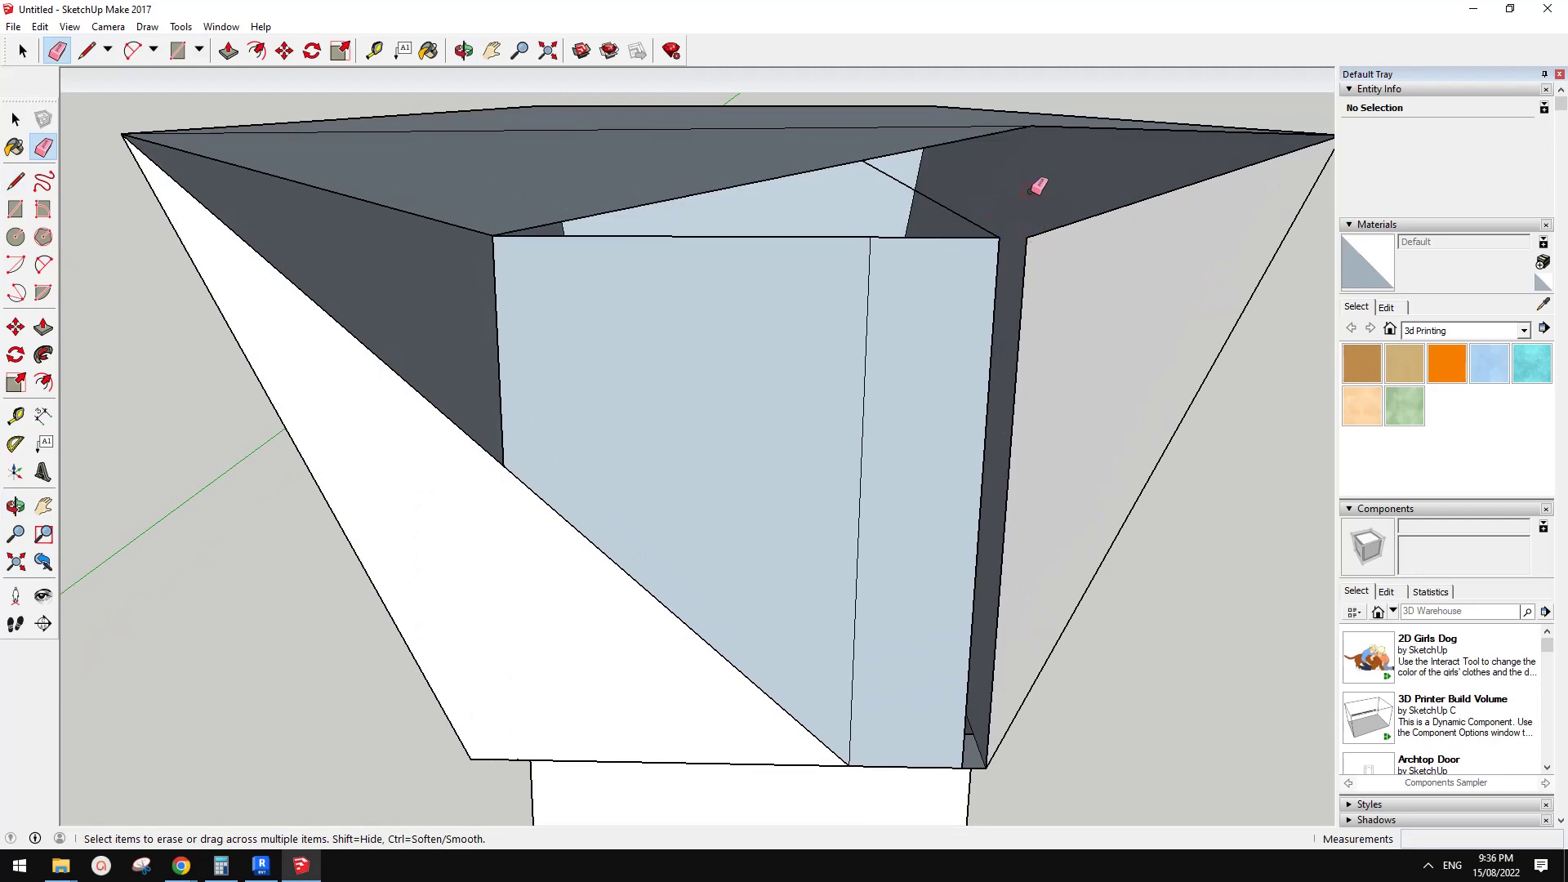
# Draw a line from the narrow front face's upper corner across to the recess's opposite upper corner.
pyautogui.press('l')
pyautogui.click(1026, 243)
pyautogui.click(497, 245)
pyautogui.moveTo(564, 245); pyautogui.dragTo(578, 305, button='middle')
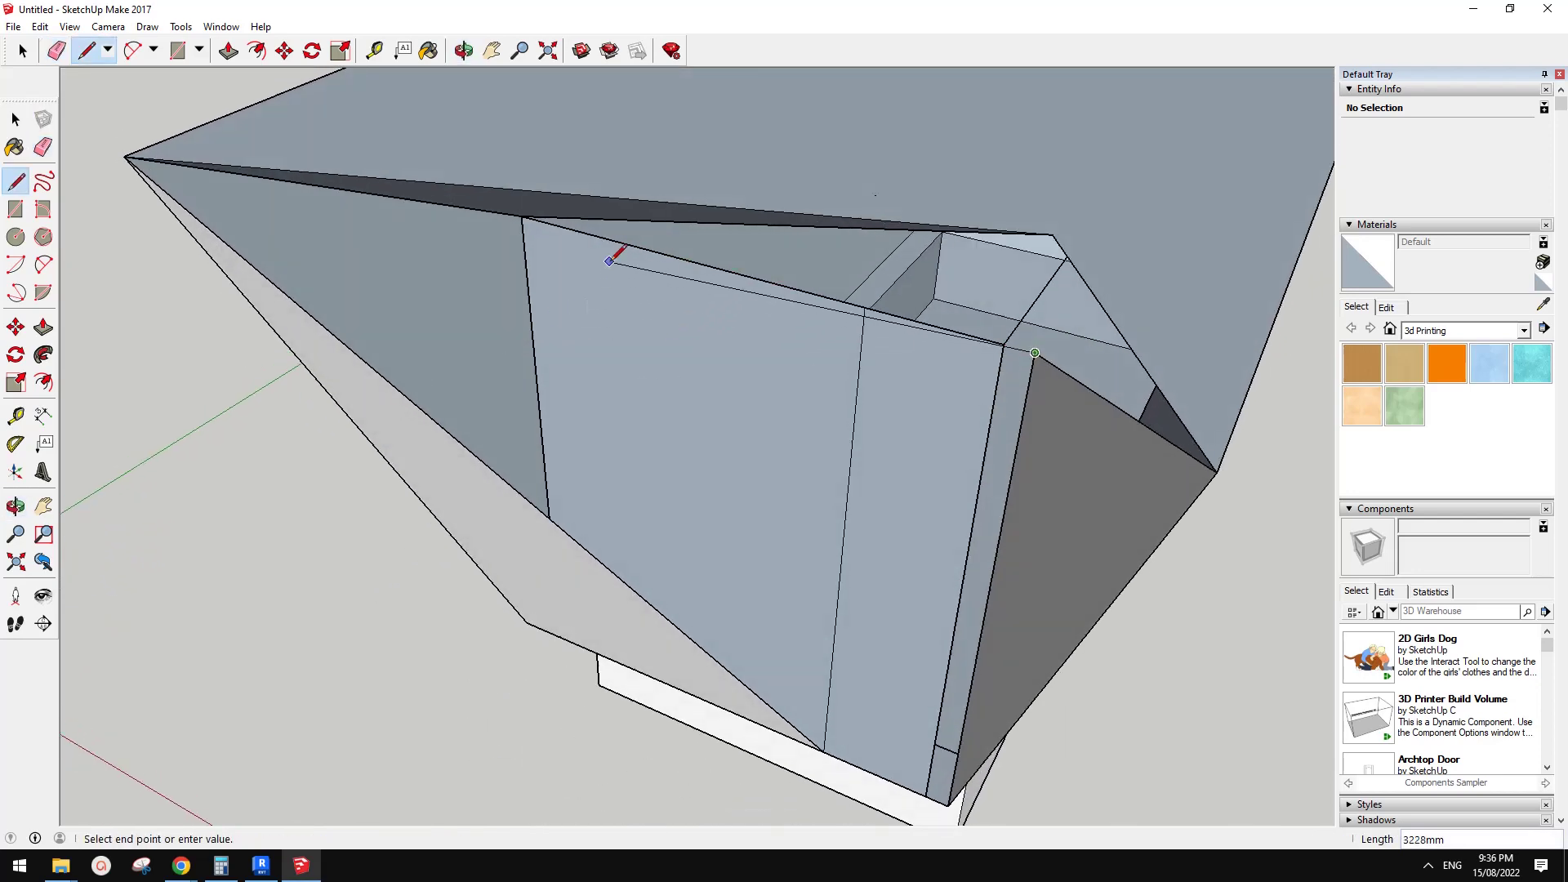
pyautogui.click(543, 219)
pyautogui.moveTo(795, 291)
pyautogui.mouseDown(button='middle')
pyautogui.moveTo(1015, 294)
pyautogui.moveTo(1009, 140)
pyautogui.moveTo(1027, 147)
pyautogui.moveTo(1036, 217)
pyautogui.mouseUp(button='middle')
pyautogui.press('e')
pyautogui.press('l')
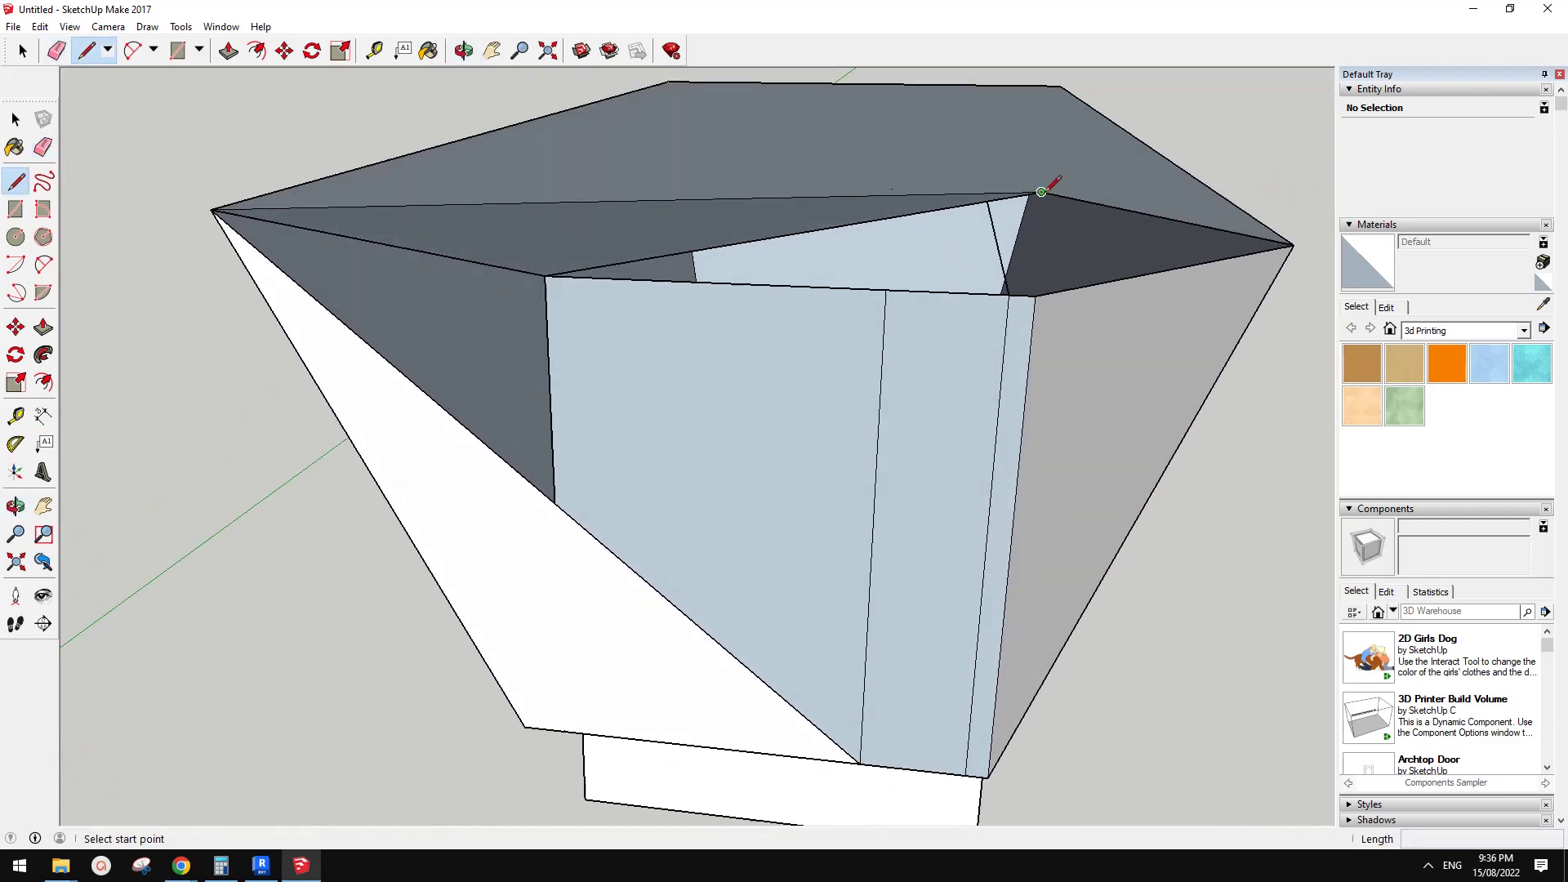
# Draw a line from the roof bend to the wall's upper front corner and erase the slanted edge beside it.
pyautogui.click(1041, 192)
pyautogui.moveTo(1031, 292)
pyautogui.mouseDown(button='middle')
pyautogui.moveTo(1113, 245)
pyautogui.moveTo(988, 269)
pyautogui.moveTo(945, 306)
pyautogui.moveTo(718, 263)
pyautogui.moveTo(872, 245)
pyautogui.mouseUp(button='middle')
pyautogui.click(994, 252)
pyautogui.press('e')
pyautogui.click(990, 200)
pyautogui.moveTo(1001, 226)
pyautogui.mouseDown(button='middle')
pyautogui.moveTo(1169, 335)
pyautogui.moveTo(1071, 266)
pyautogui.moveTo(1085, 304)
pyautogui.moveTo(959, 333)
pyautogui.moveTo(1017, 328)
pyautogui.moveTo(980, 320)
pyautogui.mouseUp(button='middle')
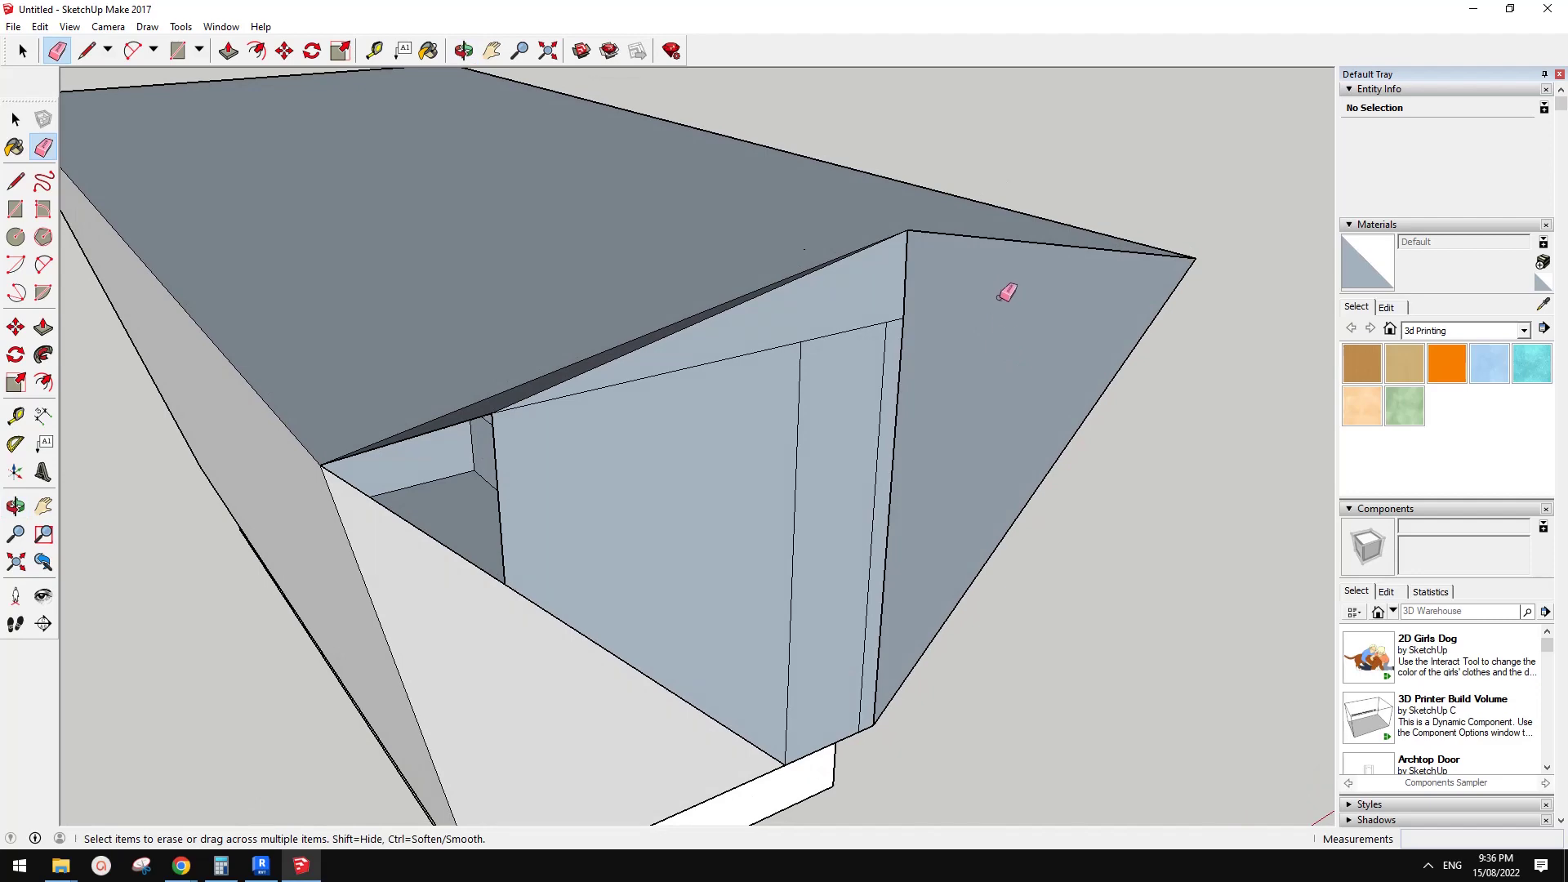
# Erase the short edge near the roof bend and draw a vertical line about 5311 mm long from the bend to the lower front corner.
pyautogui.moveTo(960, 276); pyautogui.dragTo(918, 310, button='middle')
pyautogui.click(916, 312)
pyautogui.moveTo(966, 424)
pyautogui.mouseDown(button='middle')
pyautogui.moveTo(969, 406)
pyautogui.moveTo(956, 416)
pyautogui.moveTo(992, 417)
pyautogui.mouseUp(button='middle')
pyautogui.press('l')
pyautogui.click(930, 153)
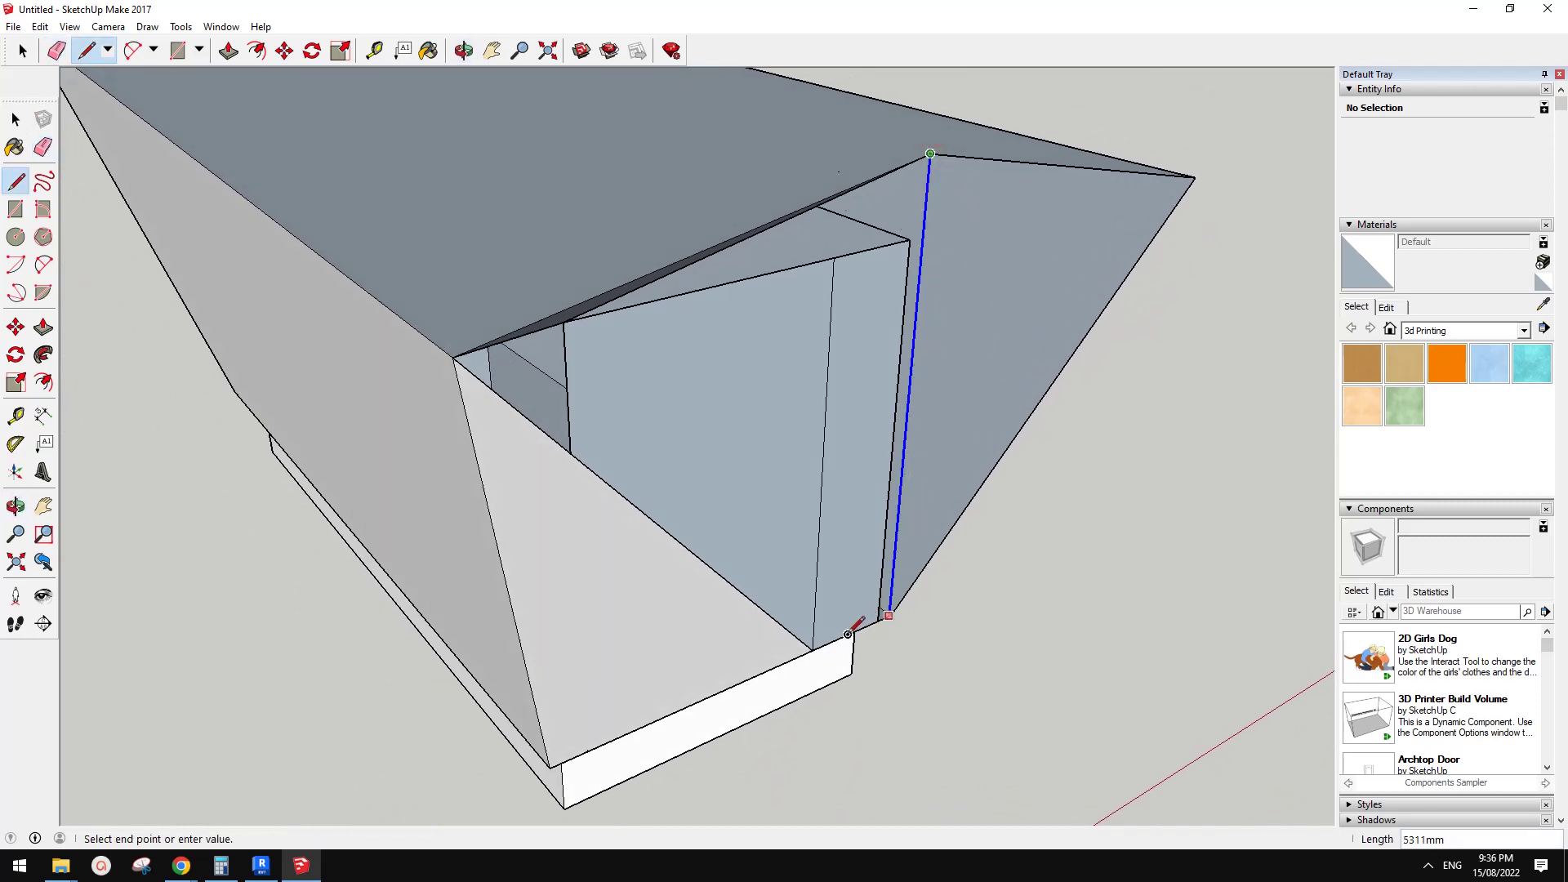
pyautogui.click(888, 615)
# Move the vertical edge below the roof bend about 30 mm so that it meets the lower front corner.
pyautogui.scroll(6, 881, 612)
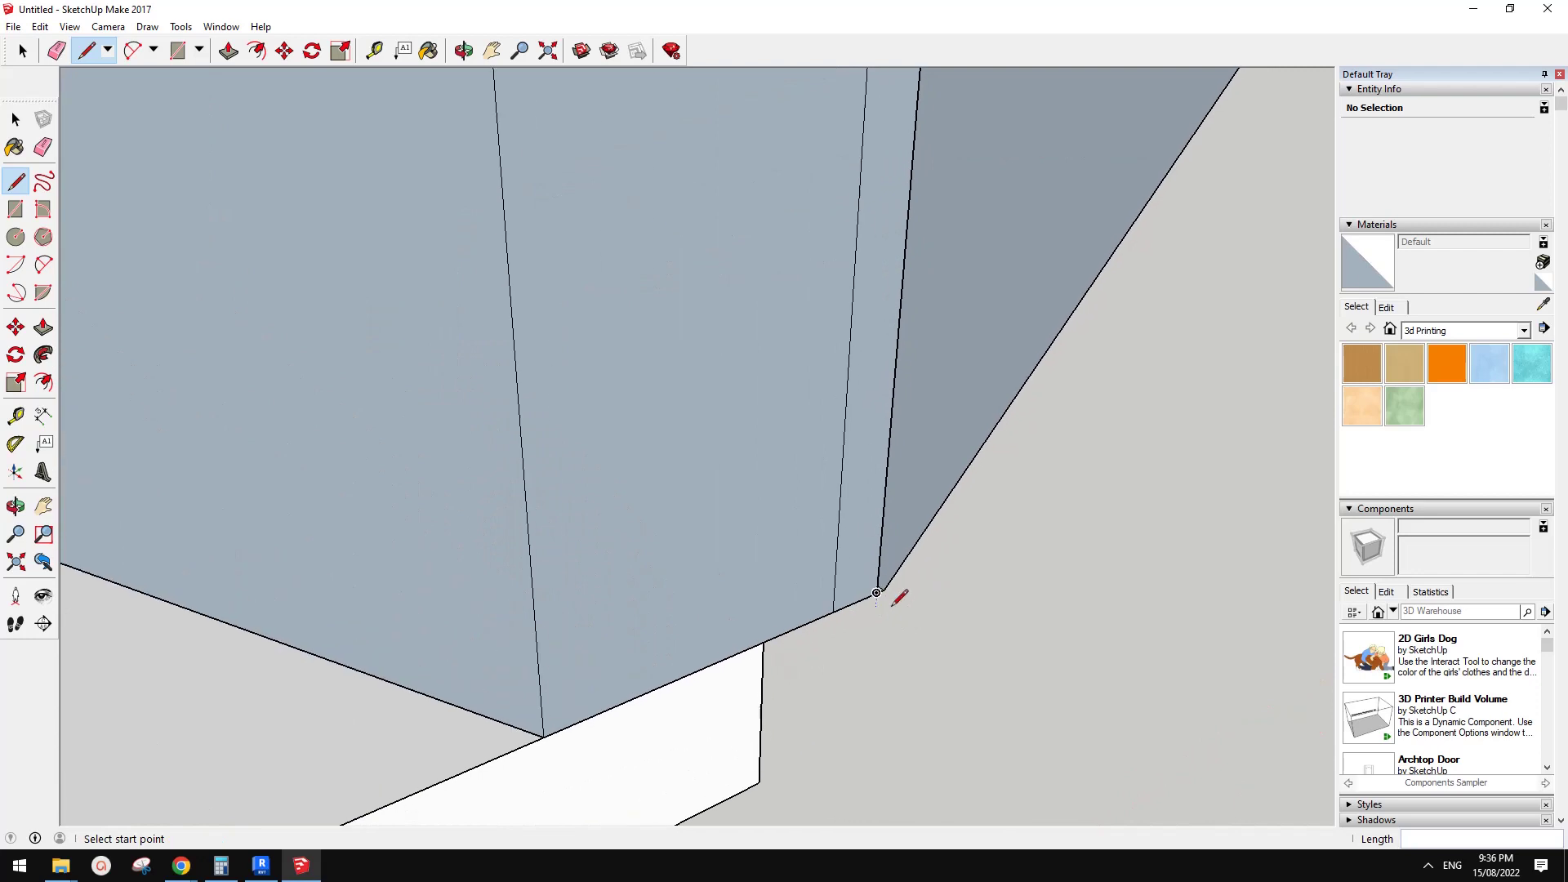
pyautogui.scroll(2, 870, 591)
pyautogui.moveTo(881, 585)
pyautogui.mouseDown(button='middle')
pyautogui.moveTo(795, 561)
pyautogui.moveTo(542, 368)
pyautogui.moveTo(560, 319)
pyautogui.moveTo(747, 562)
pyautogui.moveTo(784, 575)
pyautogui.mouseUp(button='middle')
pyautogui.press('Escape')
pyautogui.press('space')
pyautogui.click(749, 523)
pyautogui.press('m')
pyautogui.scroll(-6, 777, 575)
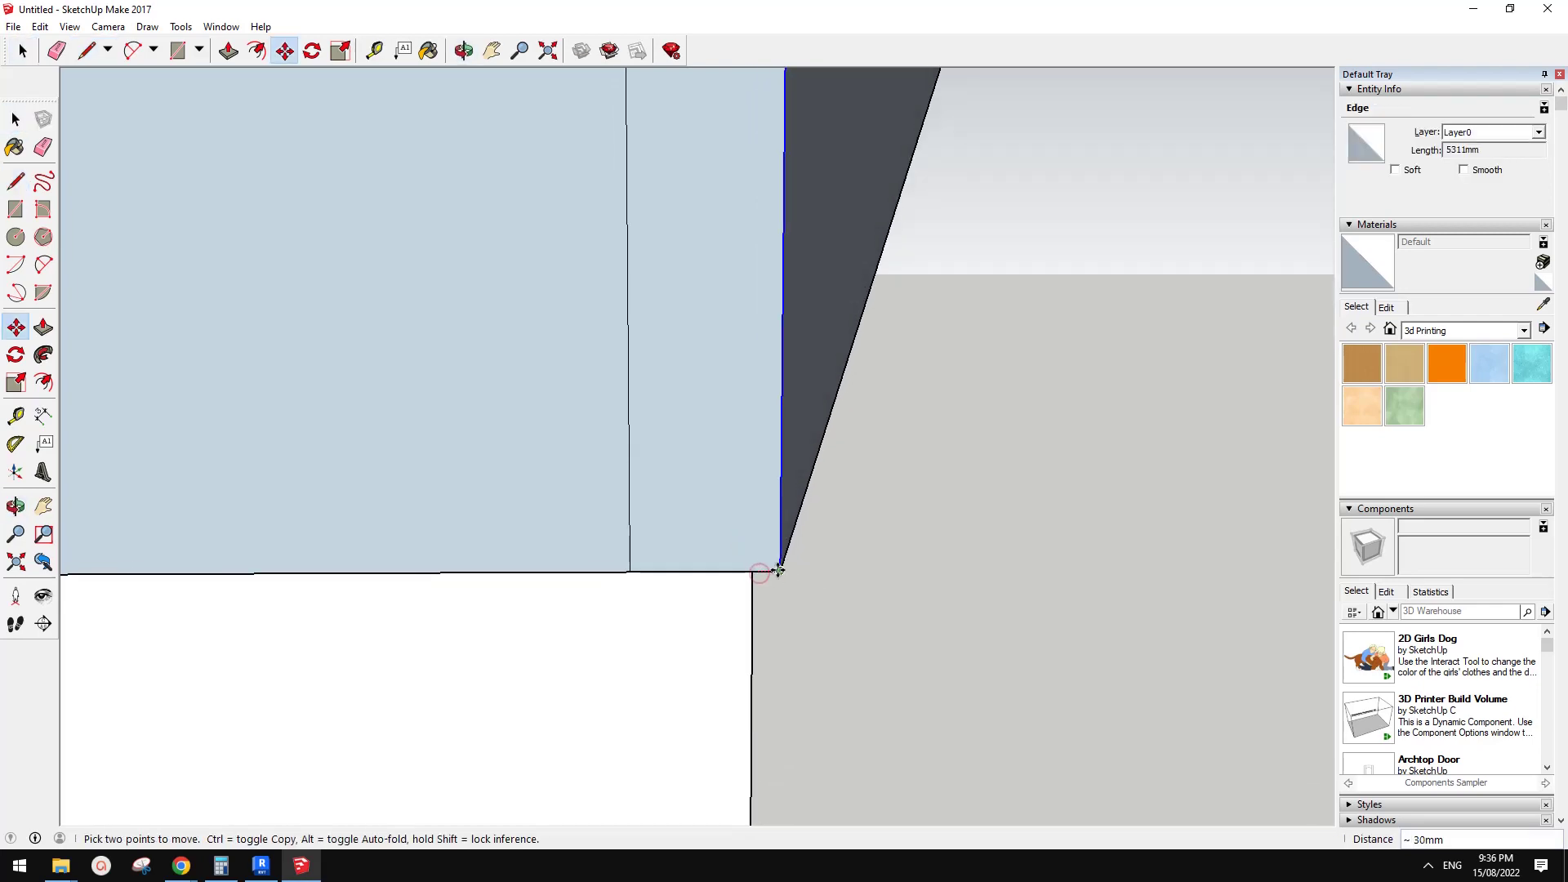
pyautogui.moveTo(814, 556); pyautogui.dragTo(945, 360, button='middle')
pyautogui.scroll(3, 899, 417)
pyautogui.press('space')
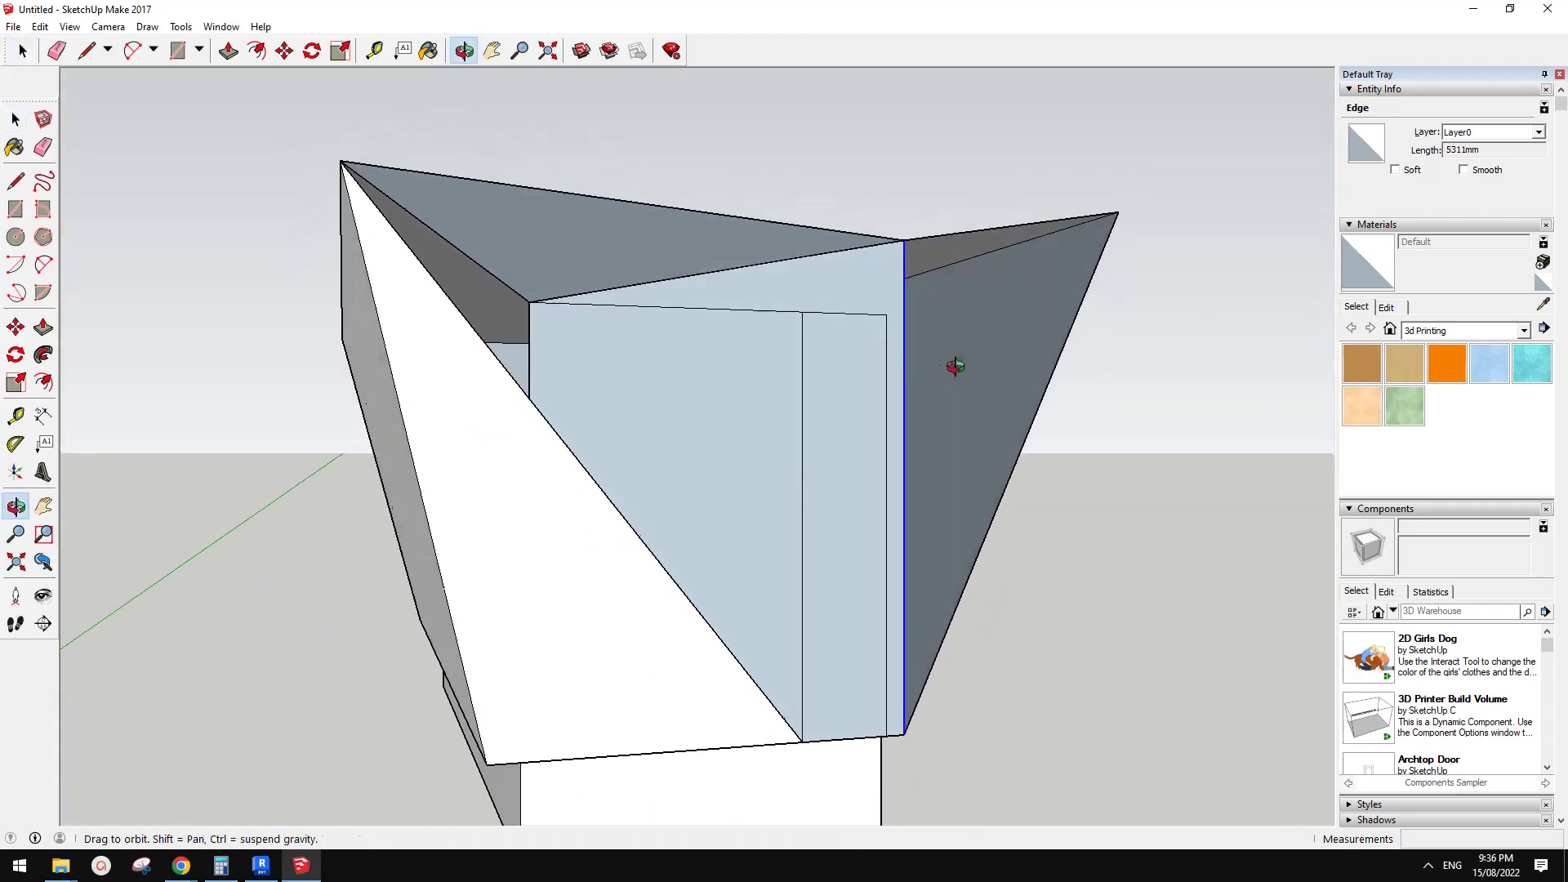
# Draw a line from the roof bend to the roof's outer corner to close the slanted side face, and select that face.
pyautogui.press('l')
pyautogui.click(905, 239)
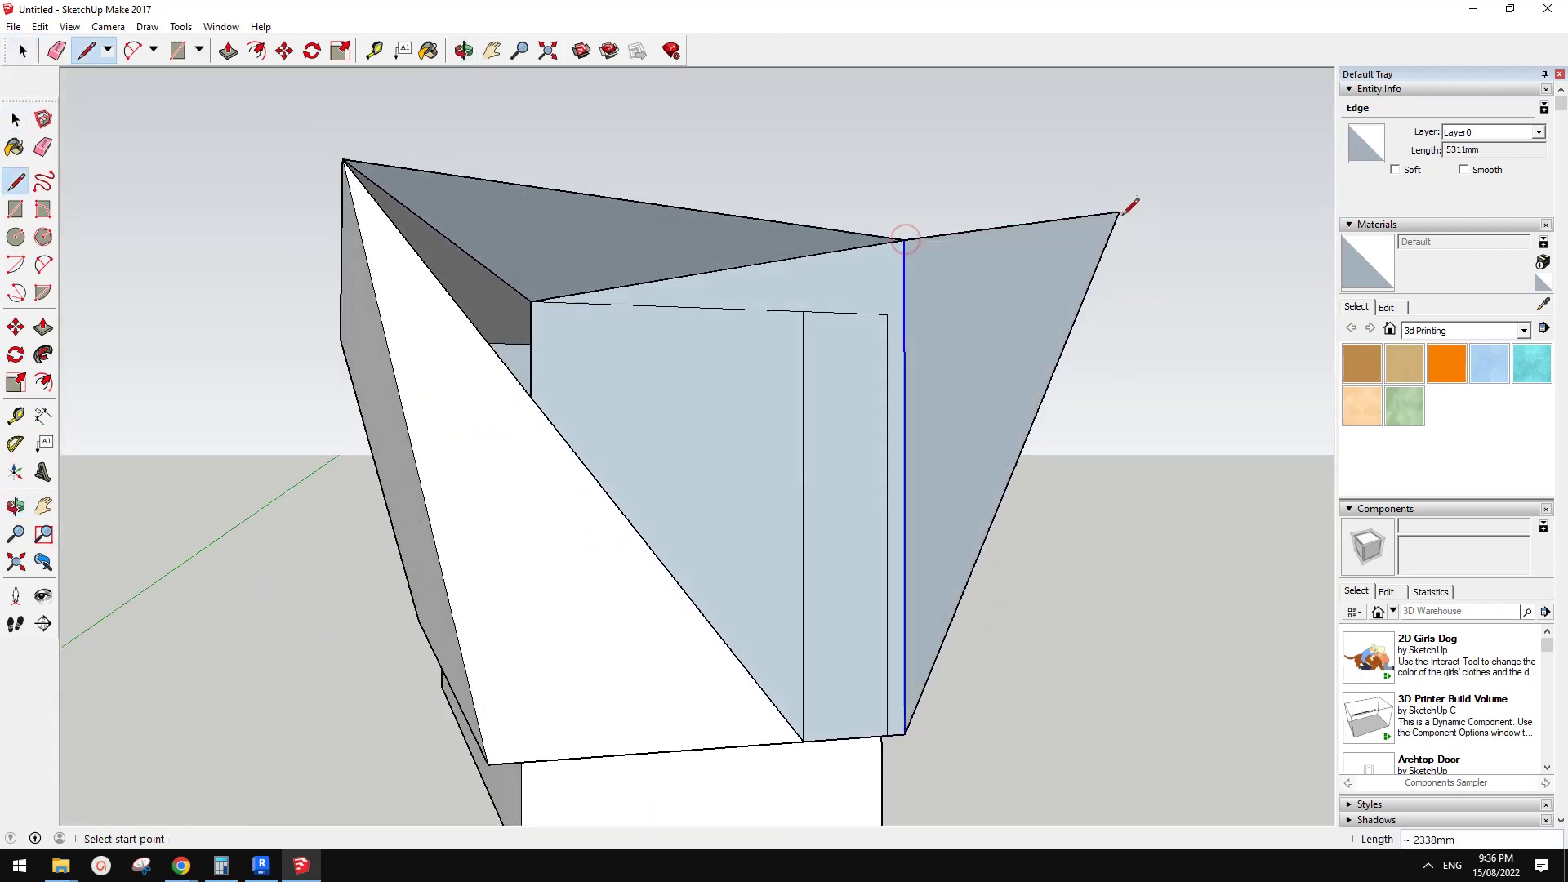
pyautogui.press('space')
pyautogui.moveTo(995, 343); pyautogui.dragTo(908, 506, button='middle')
pyautogui.click(798, 368)
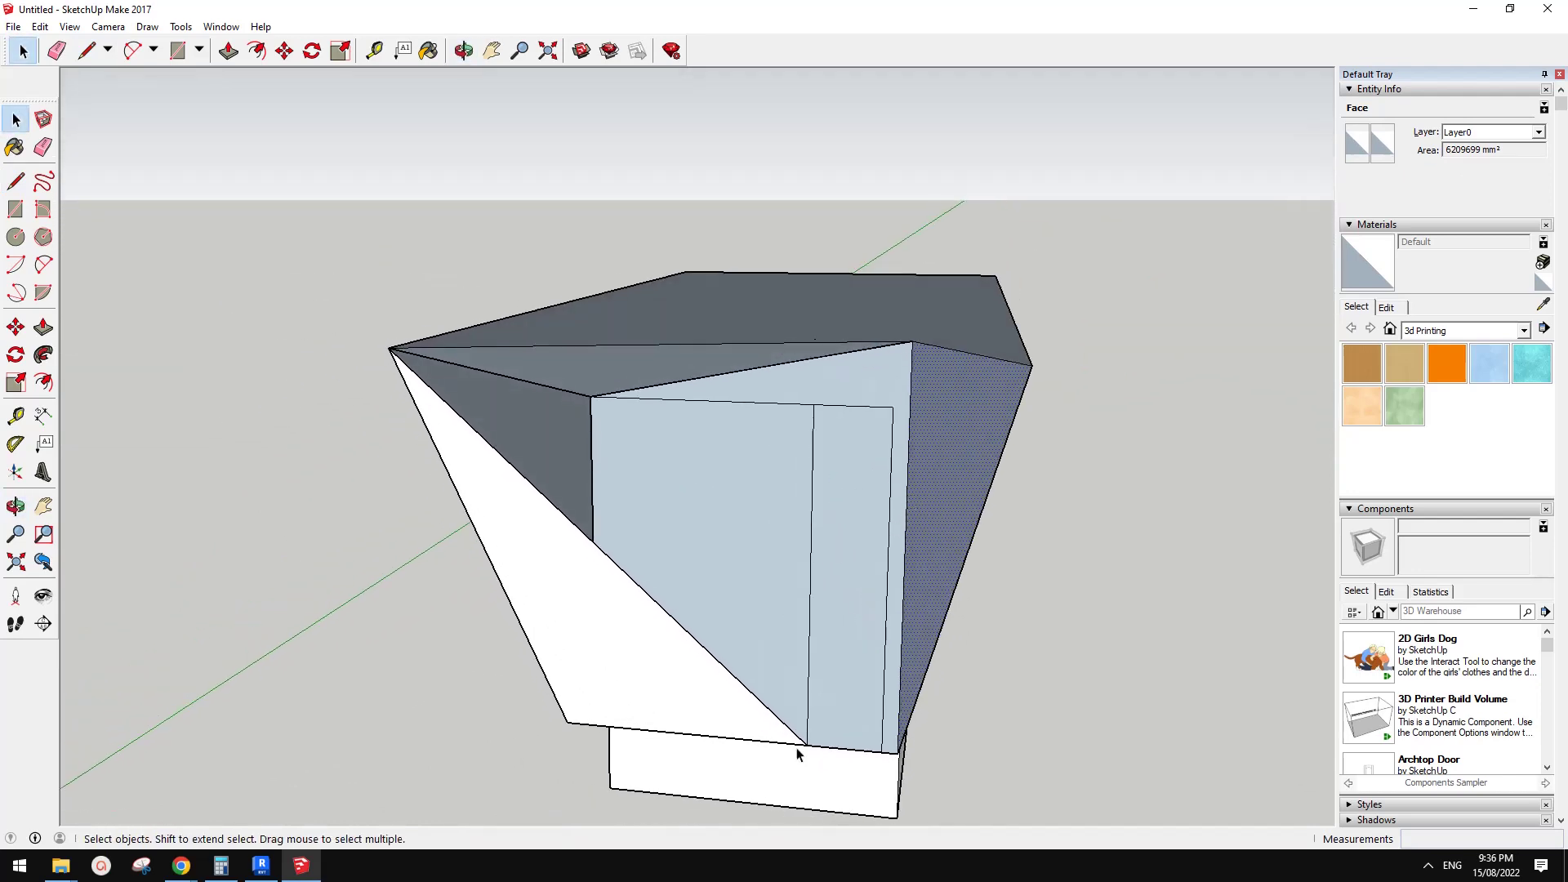
# Switch to Chrome to check the house reference photos in the document, and return to SketchUp.
pyautogui.moveTo(182, 866)
pyautogui.click(262, 805)
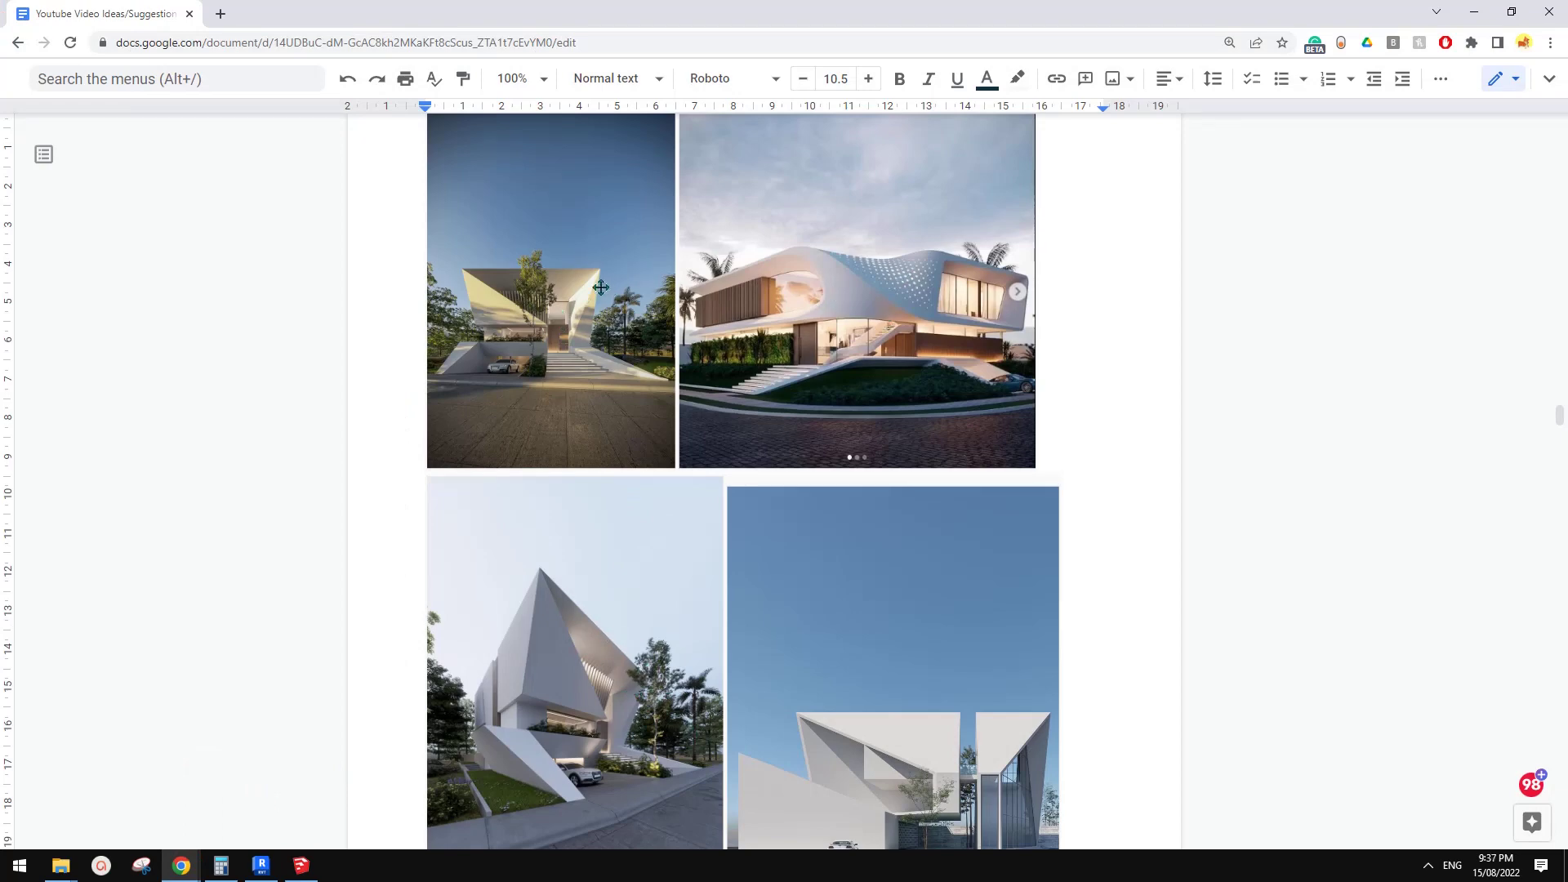
pyautogui.click(270, 868)
pyautogui.click(302, 866)
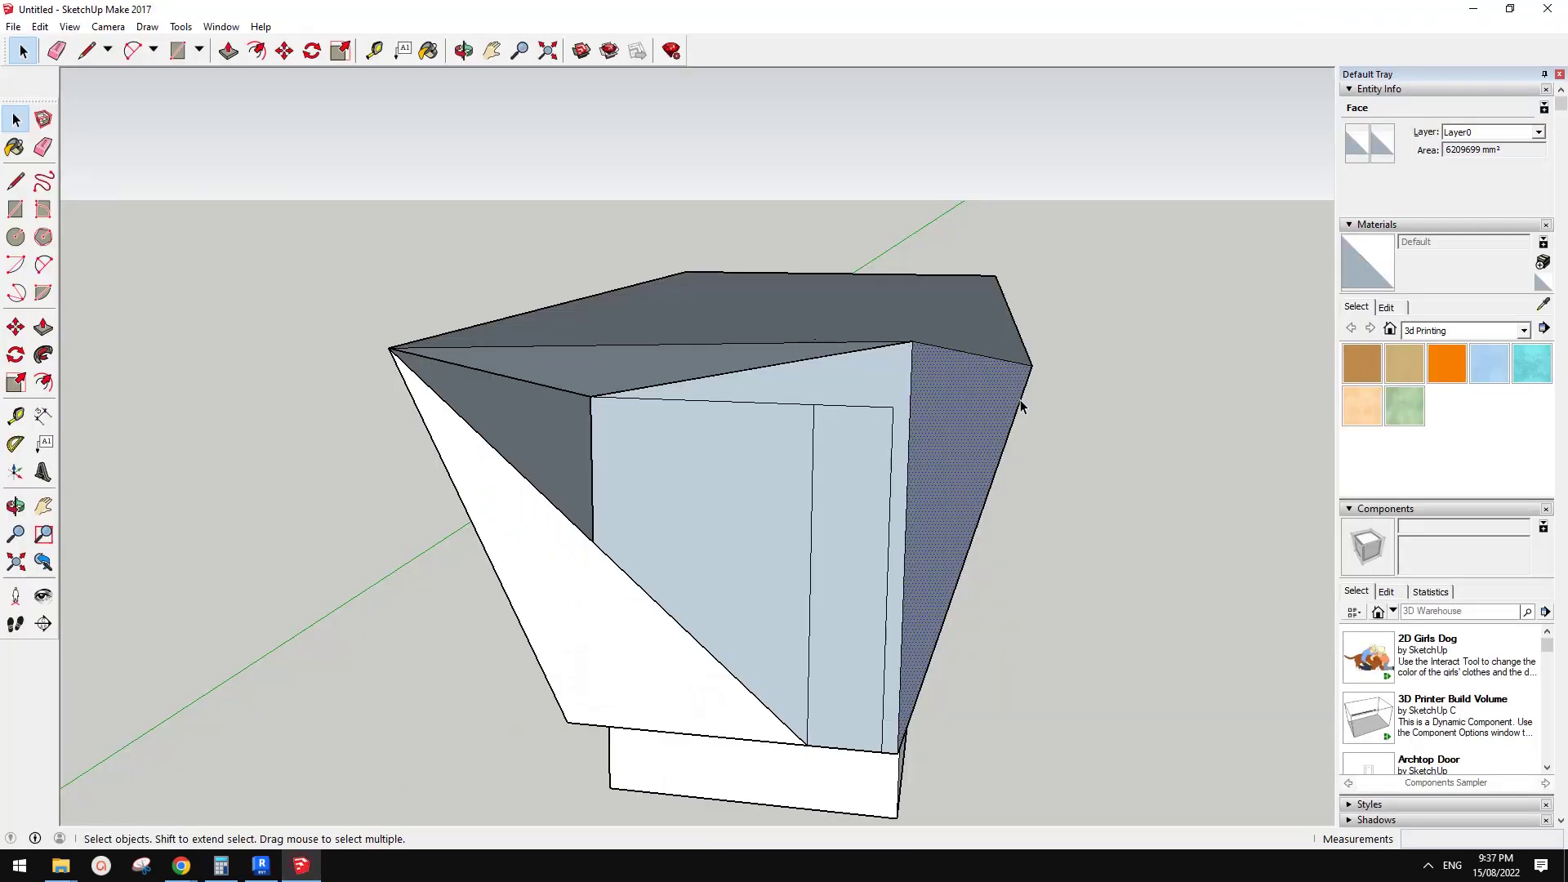
pyautogui.moveTo(1021, 406)
pyautogui.mouseDown(button='middle')
pyautogui.moveTo(920, 434)
pyautogui.moveTo(1032, 515)
pyautogui.moveTo(1043, 494)
pyautogui.mouseUp(button='middle')
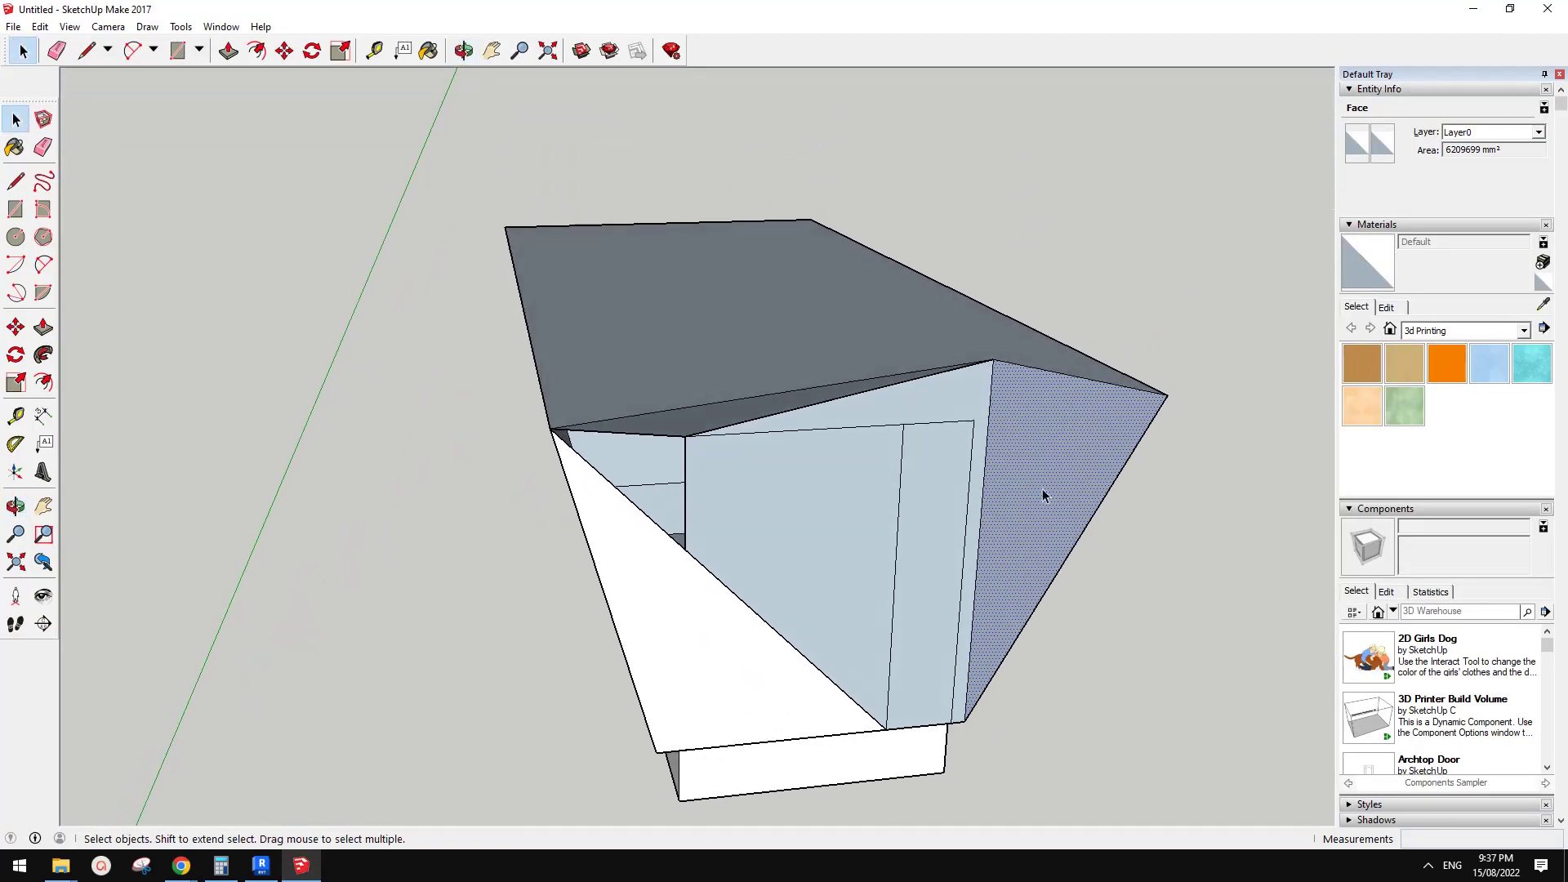
# Draw a line from the roof's outer corner to the wall's vertical edge and a red-axis line across the wall to the opposite edge.
pyautogui.press('l')
pyautogui.click(1166, 395)
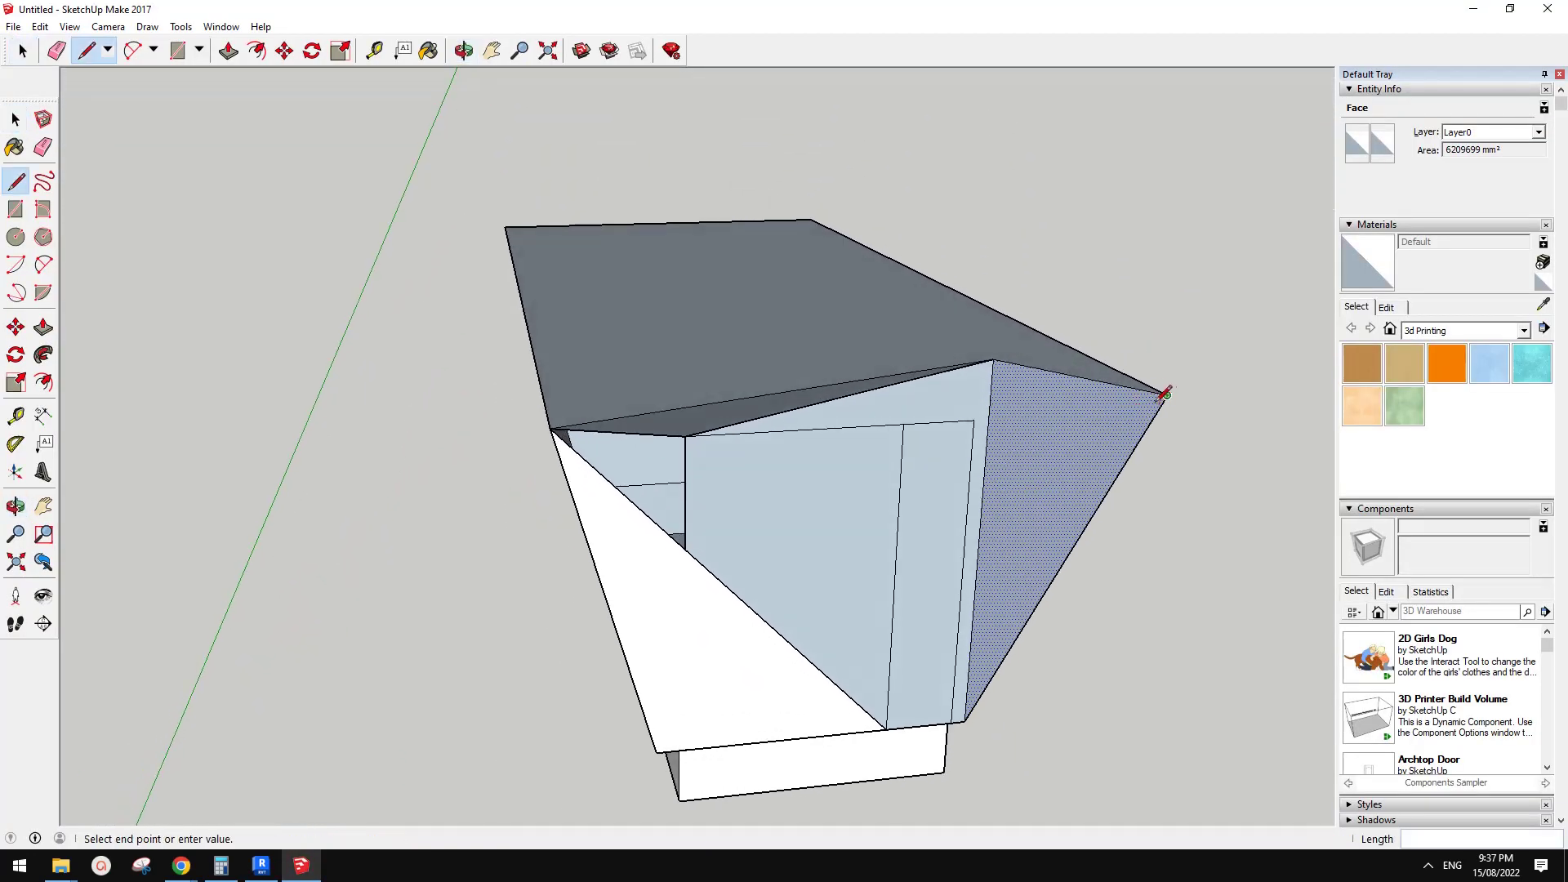
pyautogui.click(984, 467)
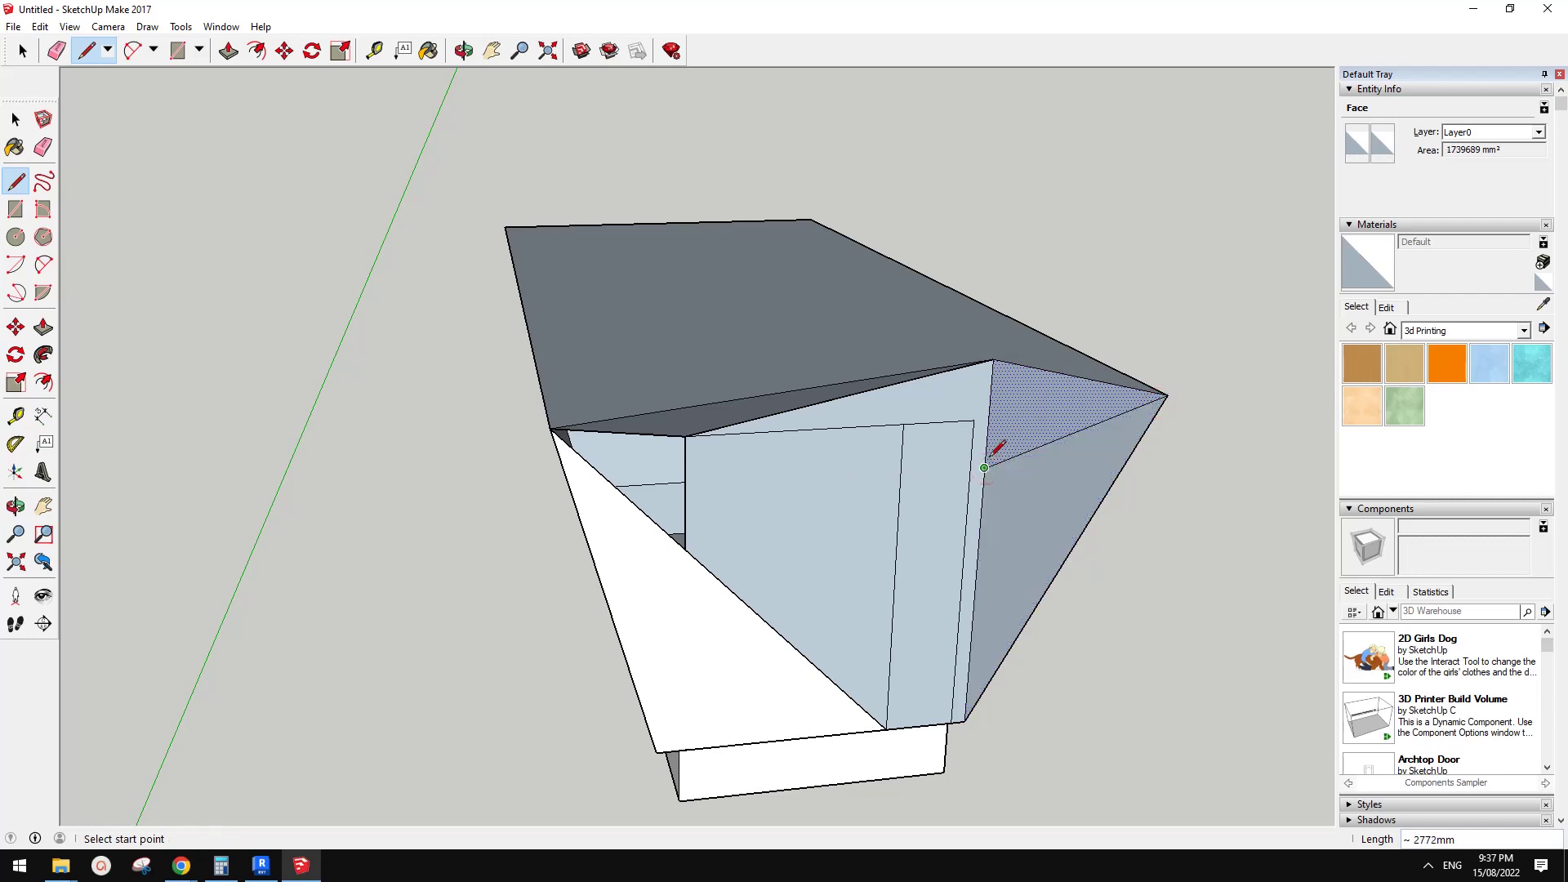
pyautogui.moveTo(984, 467); pyautogui.dragTo(883, 130, button='middle')
pyautogui.click(934, 493)
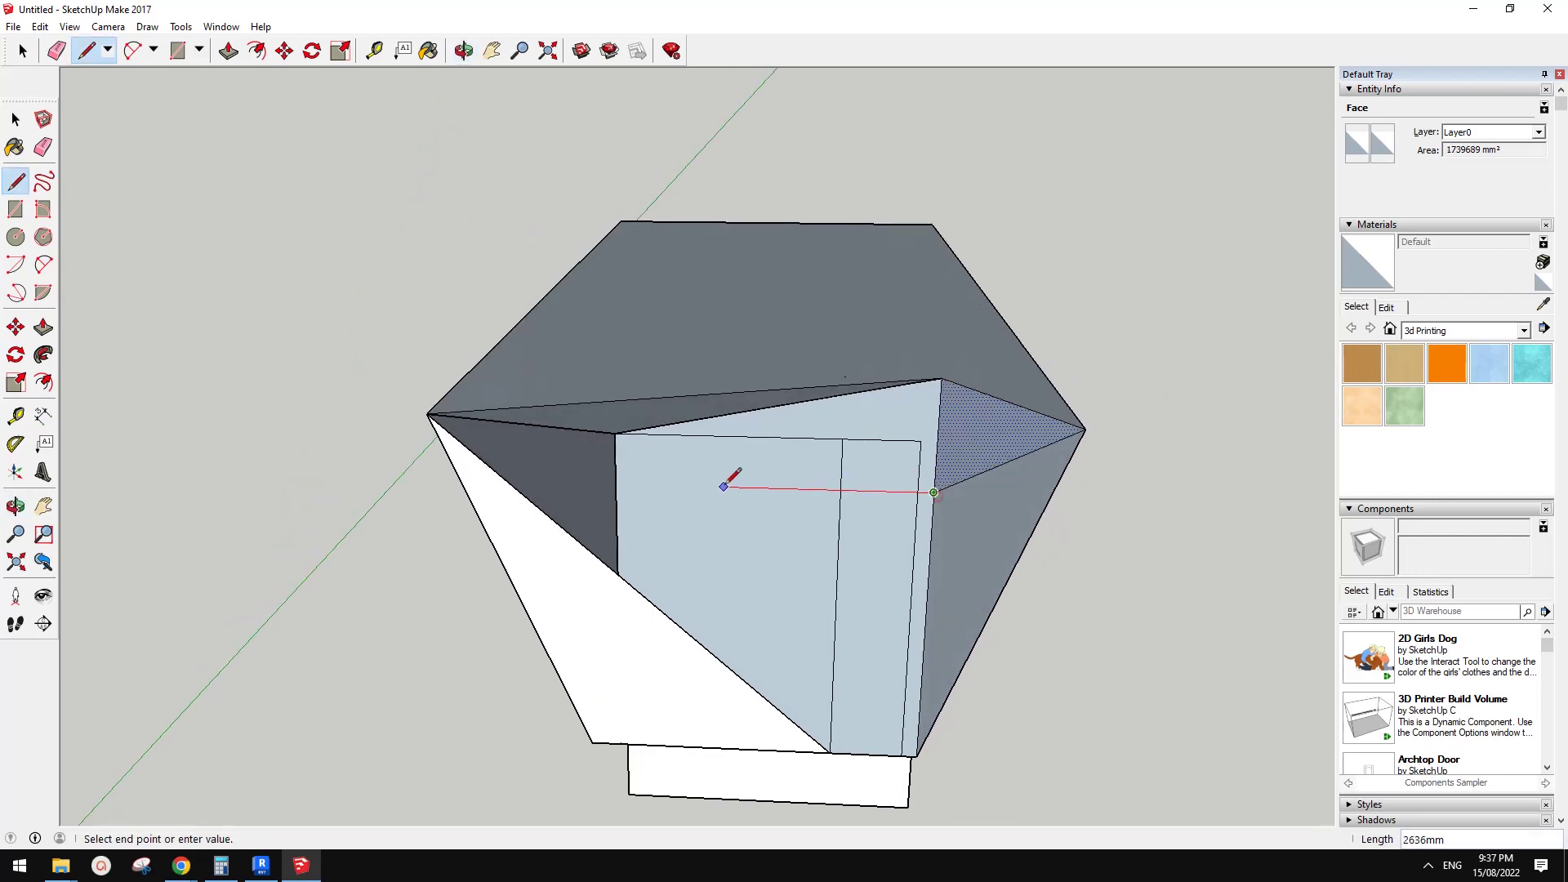
pyautogui.click(617, 484)
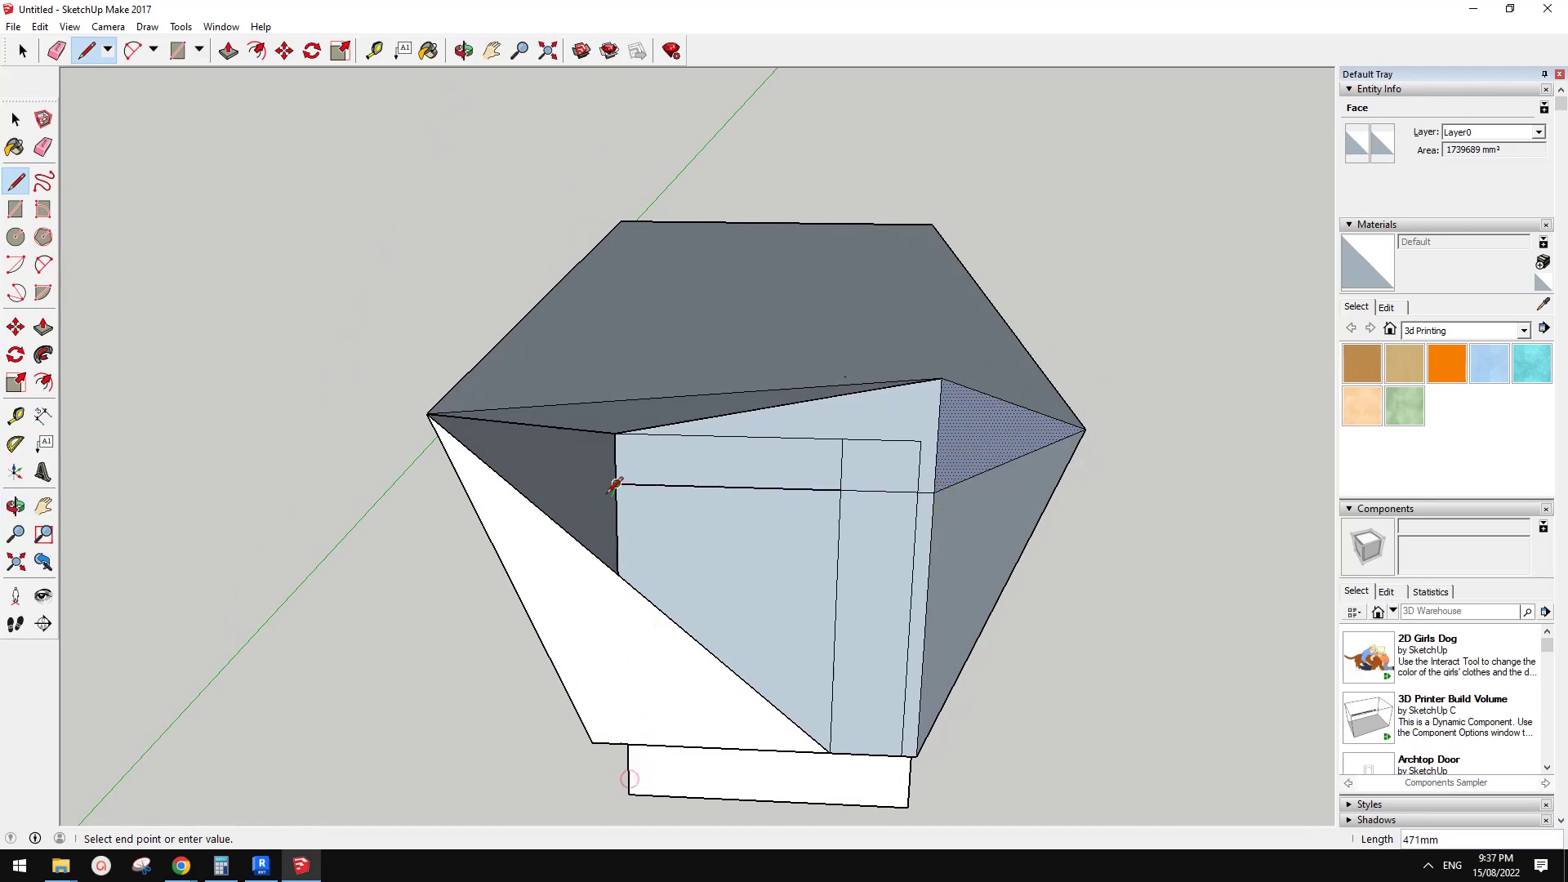
# Erase the leftover vertical seam lines on the recess wall.
pyautogui.moveTo(784, 424)
pyautogui.mouseDown(button='middle')
pyautogui.moveTo(1124, 364)
pyautogui.moveTo(982, 483)
pyautogui.moveTo(983, 441)
pyautogui.mouseUp(button='middle')
pyautogui.press('e')
pyautogui.click(981, 522)
pyautogui.click(892, 523)
pyautogui.moveTo(931, 486)
pyautogui.mouseDown(button='middle')
pyautogui.moveTo(948, 444)
pyautogui.moveTo(1089, 434)
pyautogui.moveTo(923, 392)
pyautogui.moveTo(766, 415)
pyautogui.mouseUp(button='middle')
pyautogui.moveTo(766, 414); pyautogui.dragTo(742, 459)
pyautogui.moveTo(743, 458)
pyautogui.mouseDown(button='middle')
pyautogui.moveTo(665, 438)
pyautogui.moveTo(819, 400)
pyautogui.mouseUp(button='middle')
# Draw a line across the front between the roof's two outer corners to close the roof, and erase the leftover roof edges.
pyautogui.press('l')
pyautogui.click(956, 426)
pyautogui.click(567, 336)
pyautogui.moveTo(732, 339); pyautogui.dragTo(1052, 264, button='middle')
pyautogui.press('e')
pyautogui.moveTo(959, 247); pyautogui.dragTo(1096, 393, button='middle')
pyautogui.moveTo(764, 459)
pyautogui.mouseDown(button='middle')
pyautogui.moveTo(784, 526)
pyautogui.moveTo(931, 483)
pyautogui.moveTo(910, 445)
pyautogui.moveTo(957, 456)
pyautogui.mouseUp(button='middle')
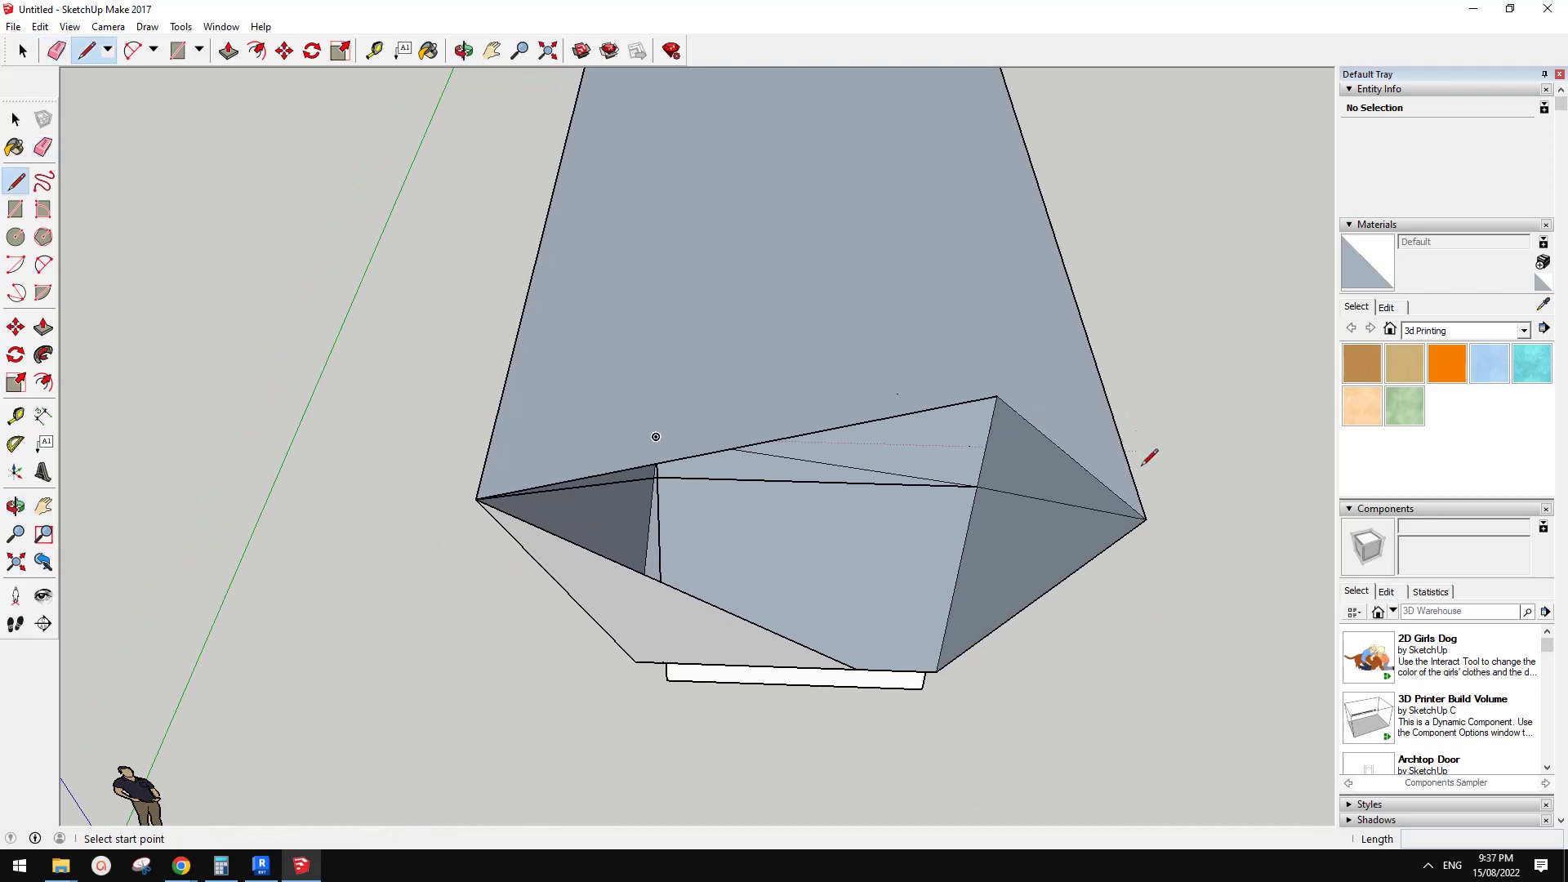
pyautogui.click(475, 499)
pyautogui.press('e')
pyautogui.moveTo(477, 502)
pyautogui.mouseDown(button='middle')
pyautogui.moveTo(1060, 344)
pyautogui.moveTo(1064, 325)
pyautogui.moveTo(932, 347)
pyautogui.mouseUp(button='middle')
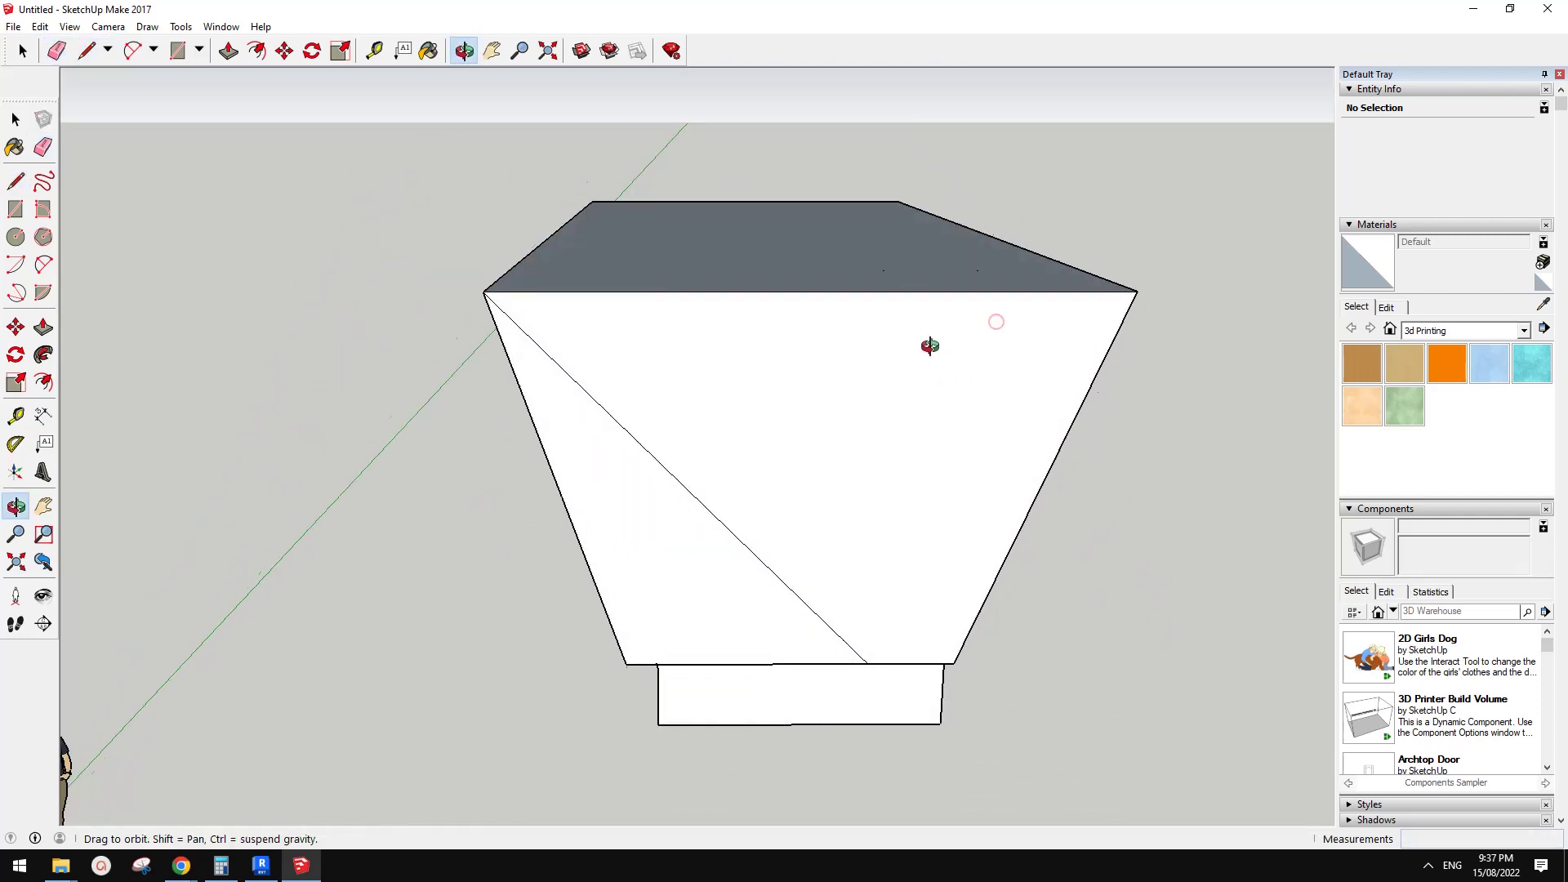
# Delete the flat face covering the front to reopen the recess.
pyautogui.press('space')
pyautogui.click(848, 490)
pyautogui.moveTo(897, 490); pyautogui.dragTo(749, 466, button='middle')
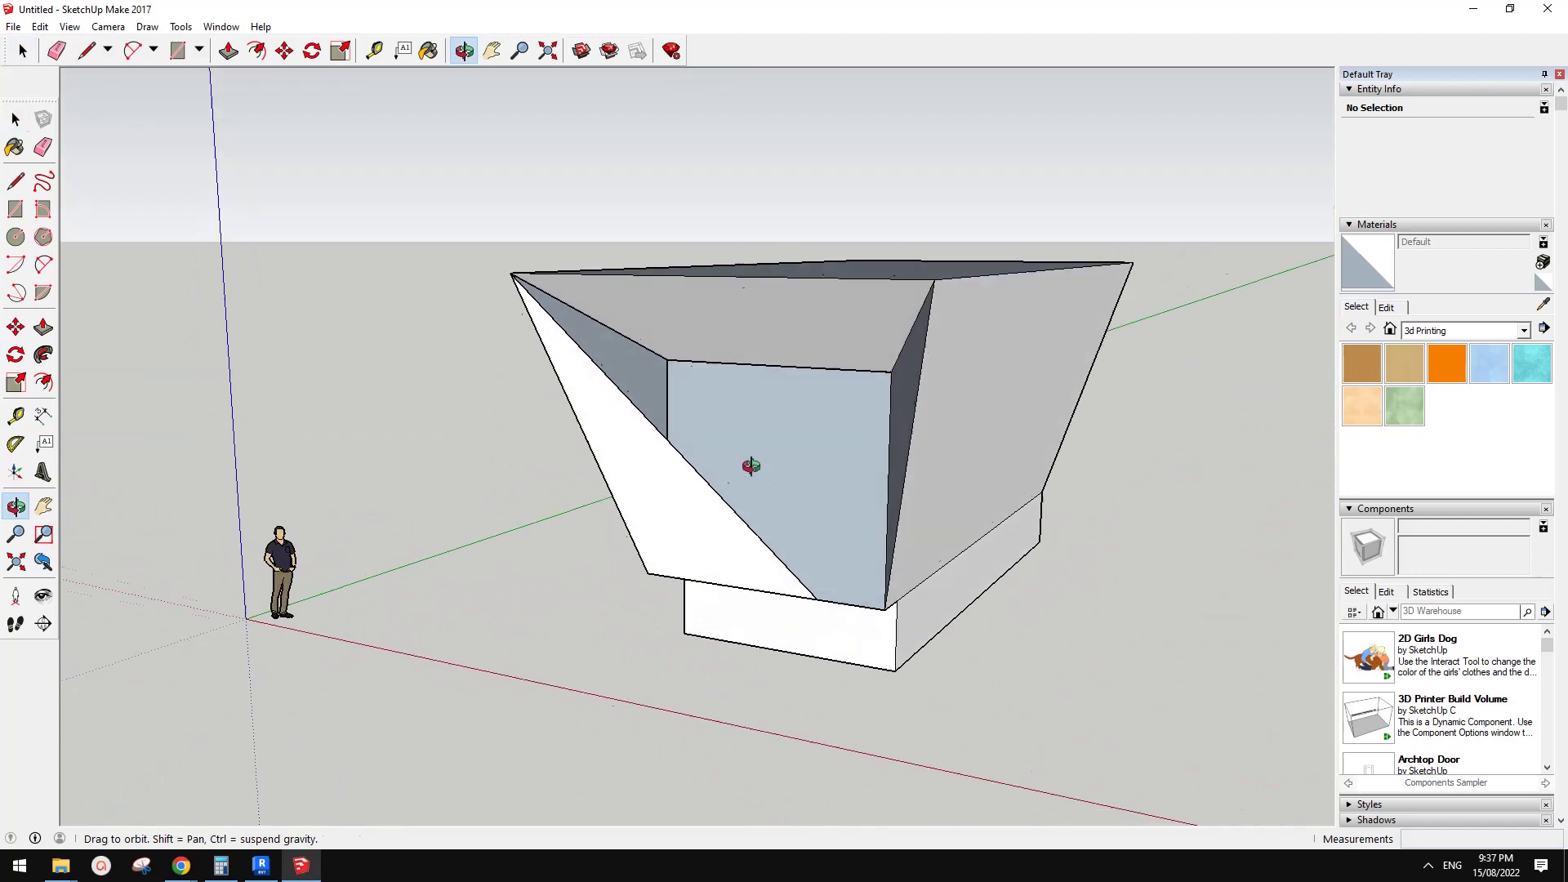
# Draw a line from the recess wall's upper corner to the diagonal's lower end and push the resulting front face inward.
pyautogui.press('l')
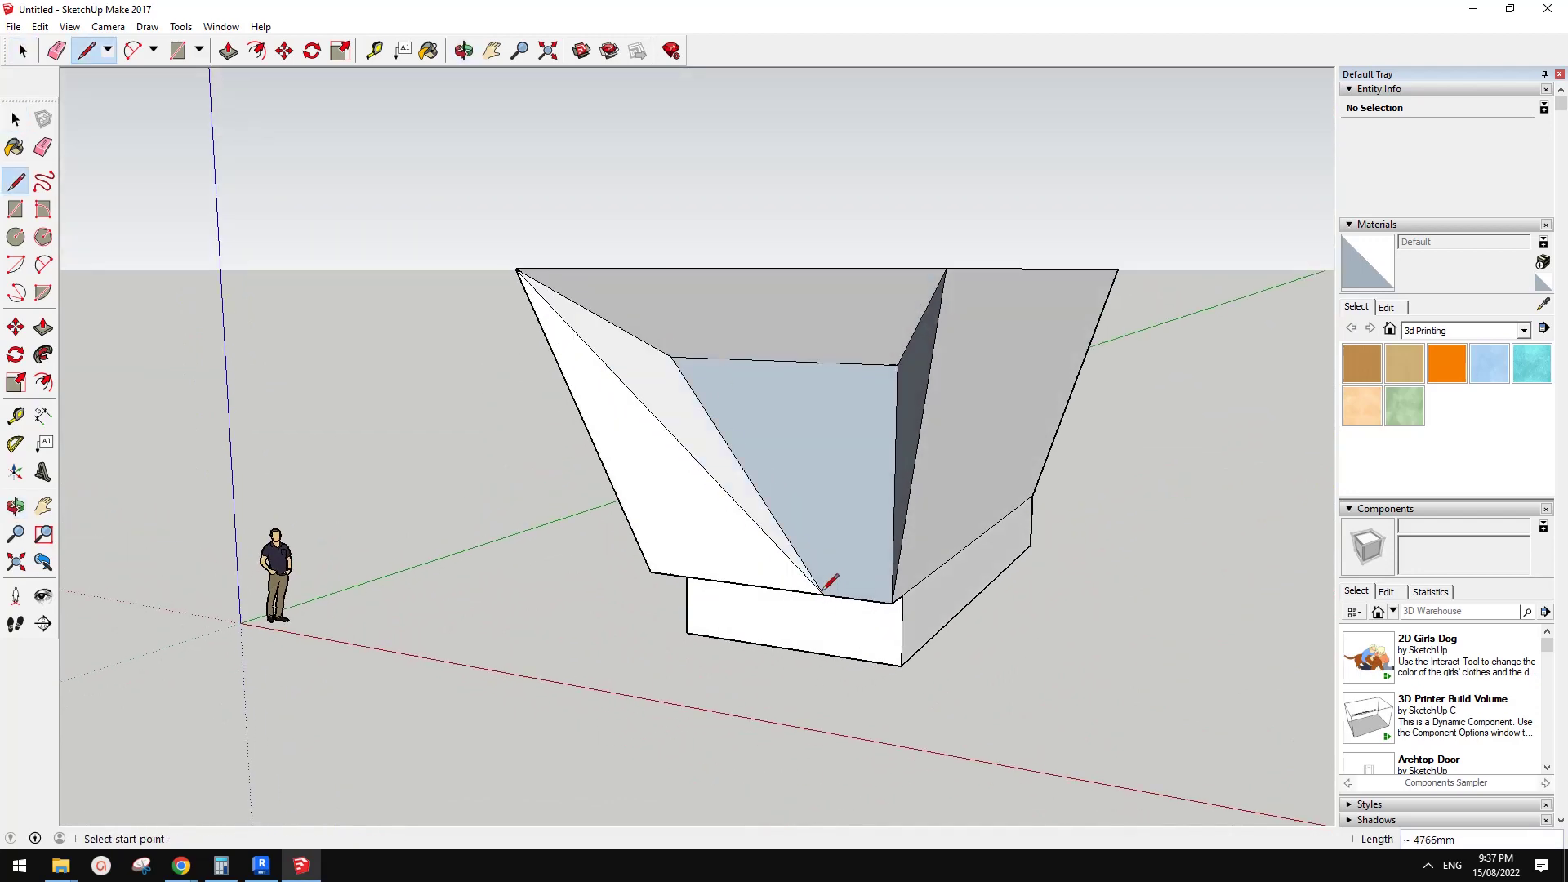
pyautogui.moveTo(830, 582); pyautogui.dragTo(984, 585, button='middle')
pyautogui.moveTo(914, 484); pyautogui.dragTo(935, 562, button='middle')
pyautogui.press('p')
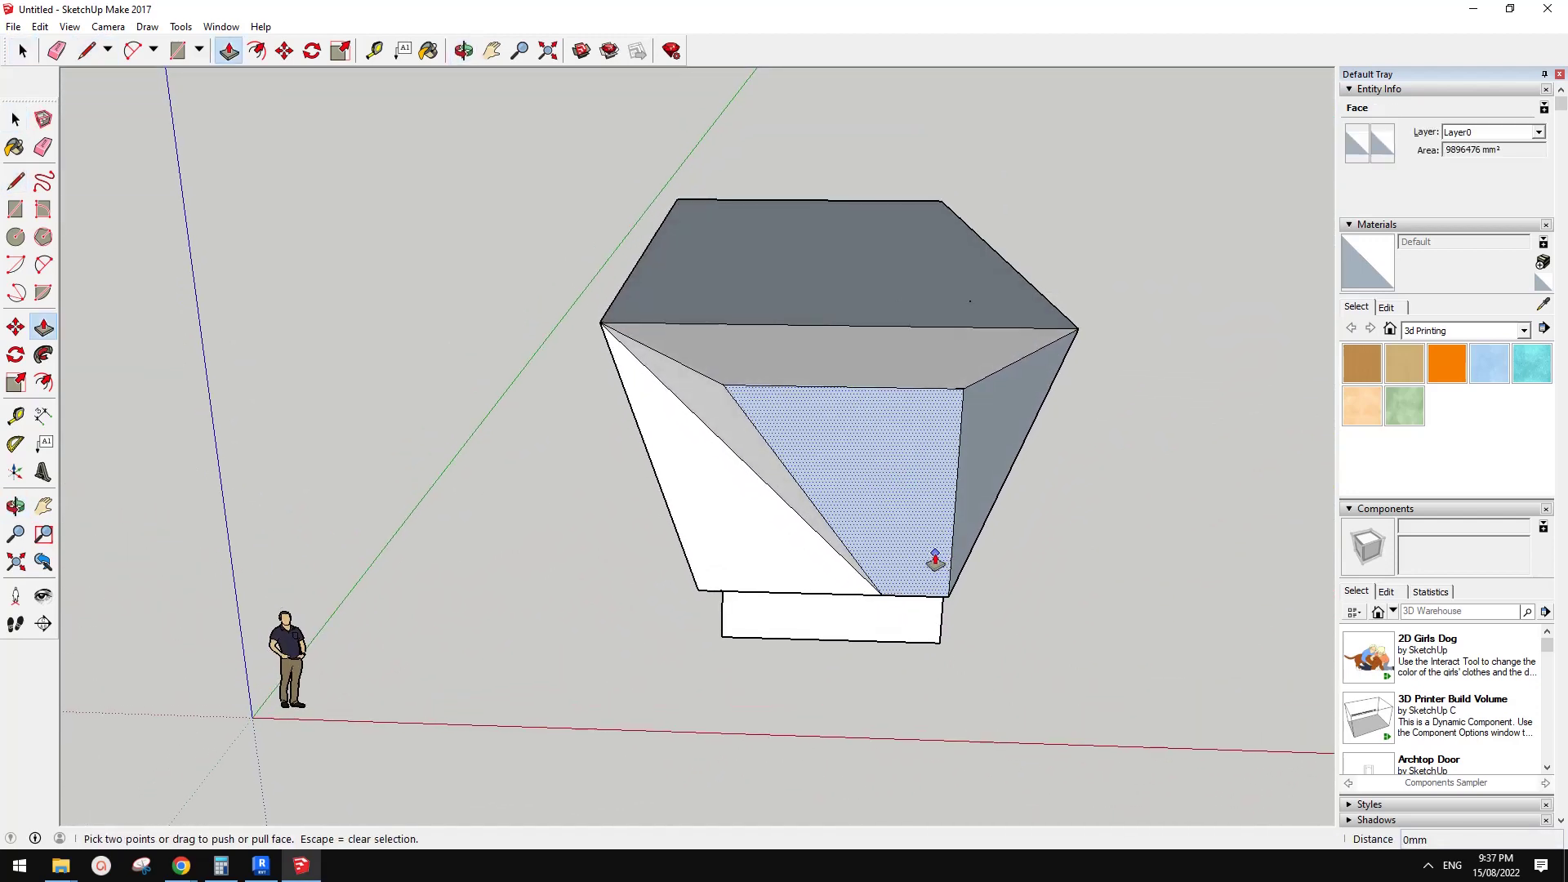
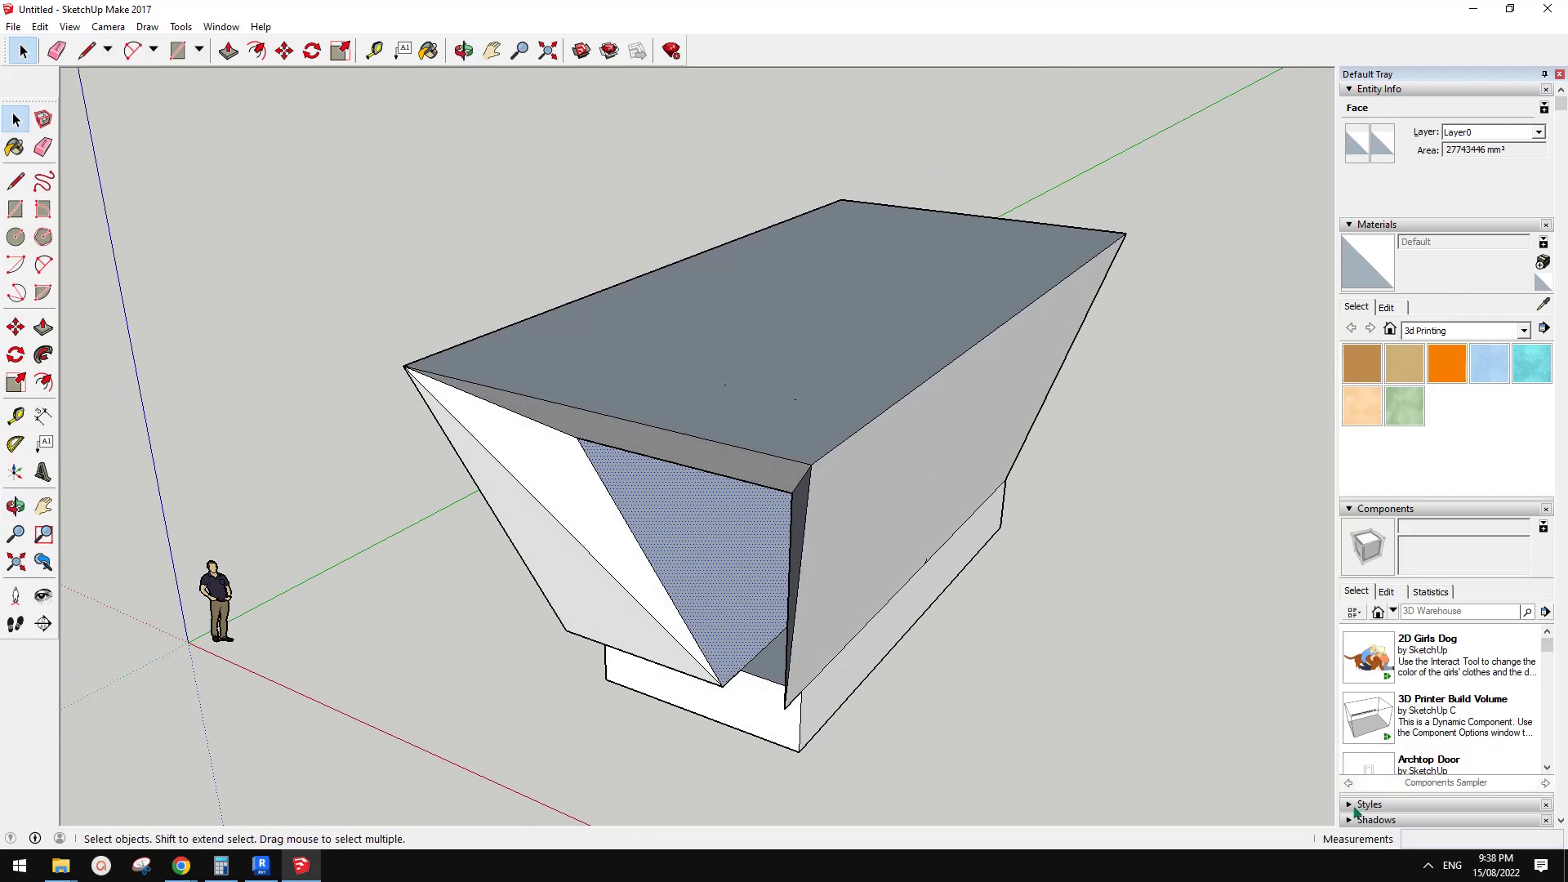
pyautogui.scroll(-1, 1386, 555)
pyautogui.scroll(-3, 1410, 692)
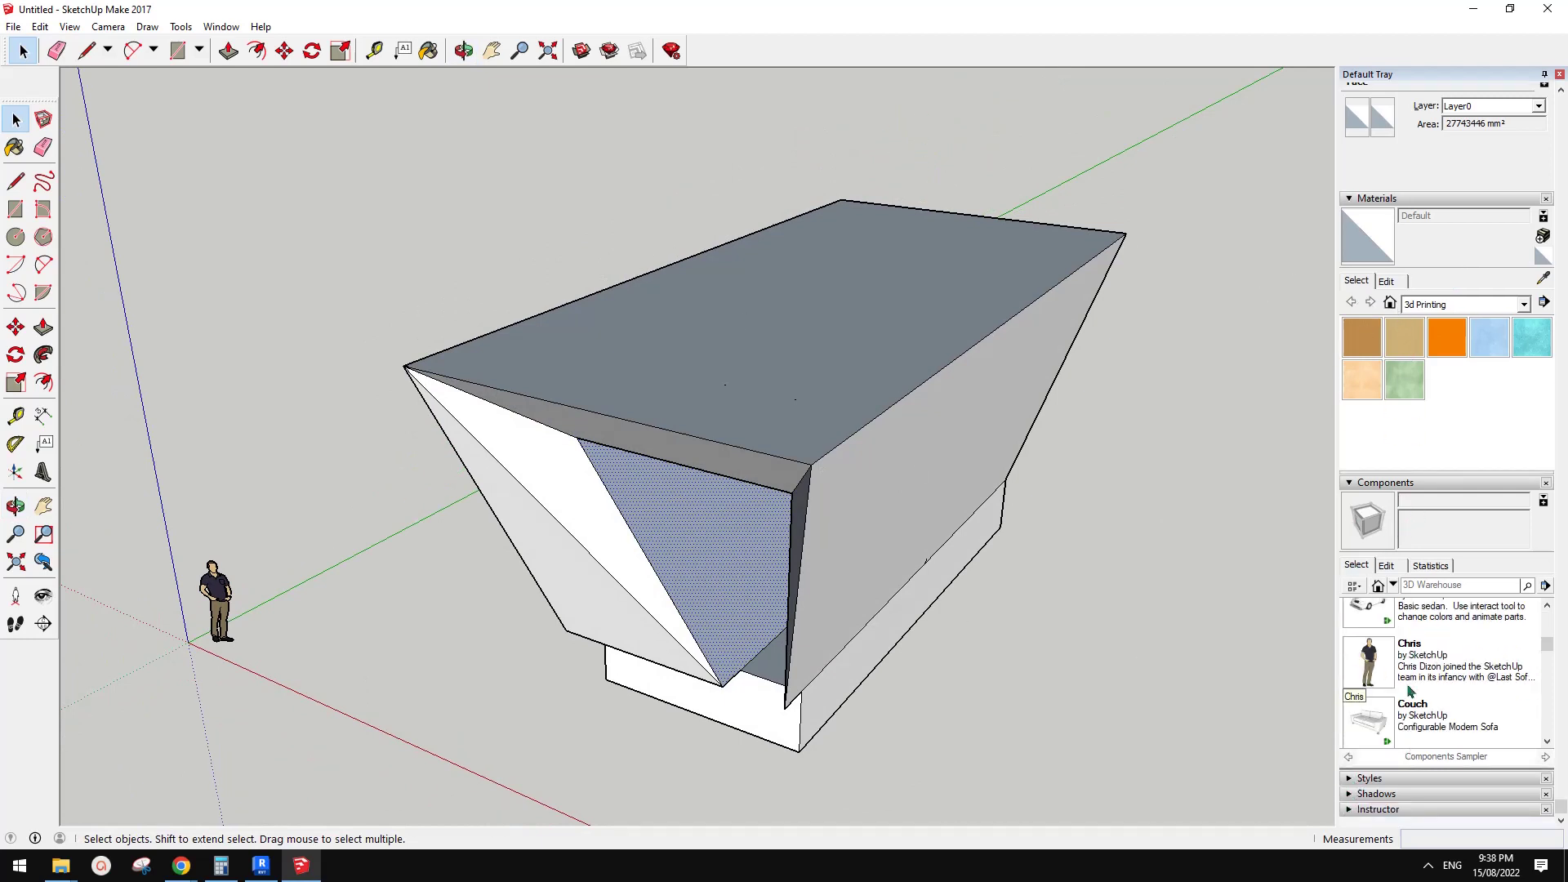
pyautogui.click(1348, 779)
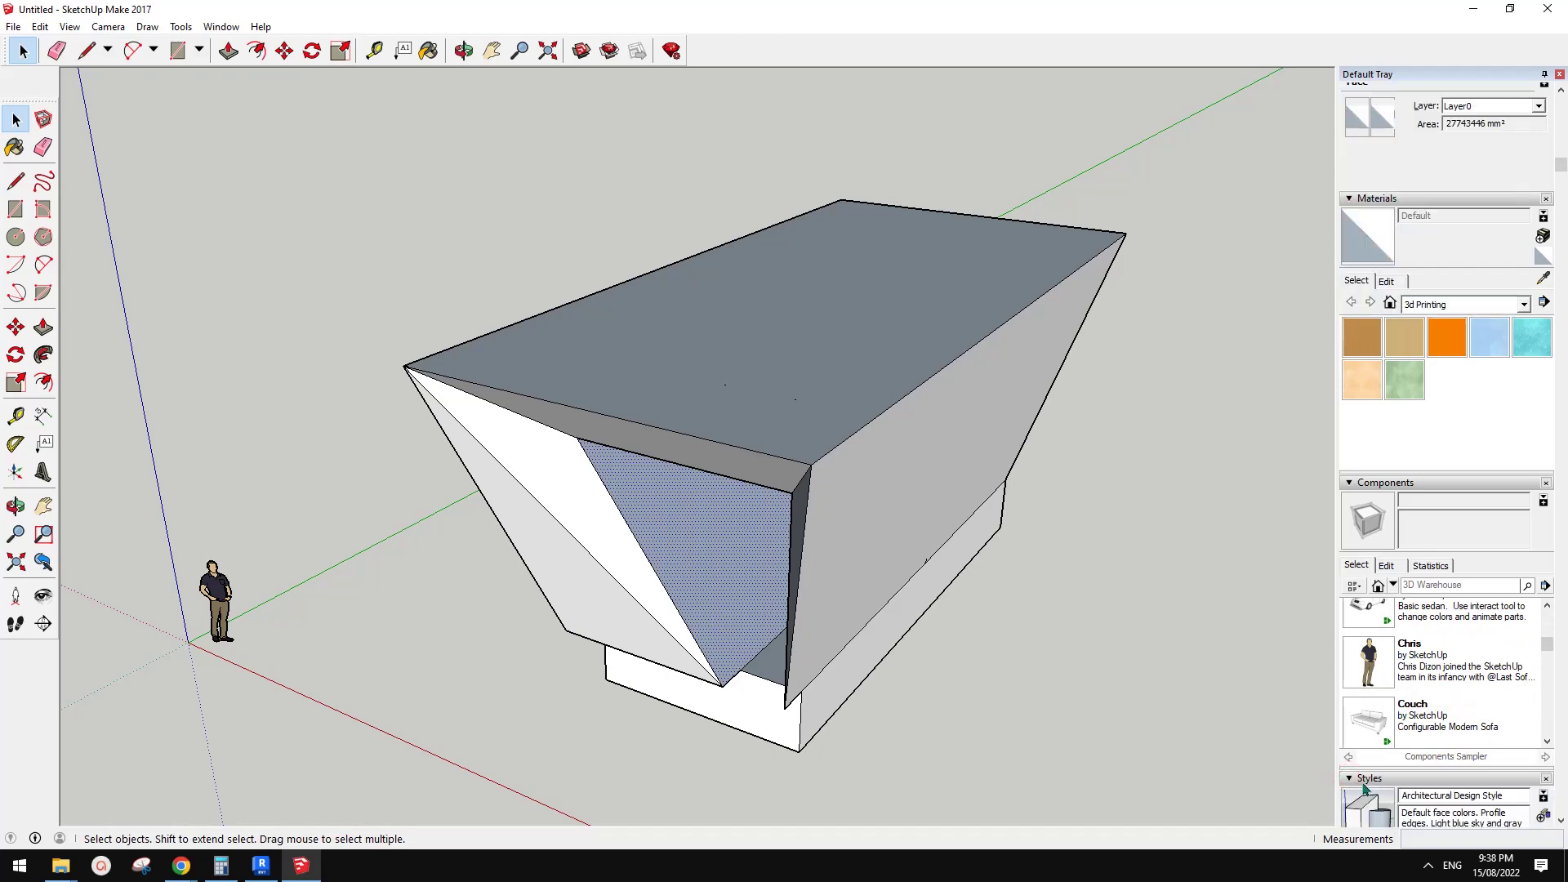
pyautogui.scroll(-10, 1416, 769)
pyautogui.scroll(4, 1414, 678)
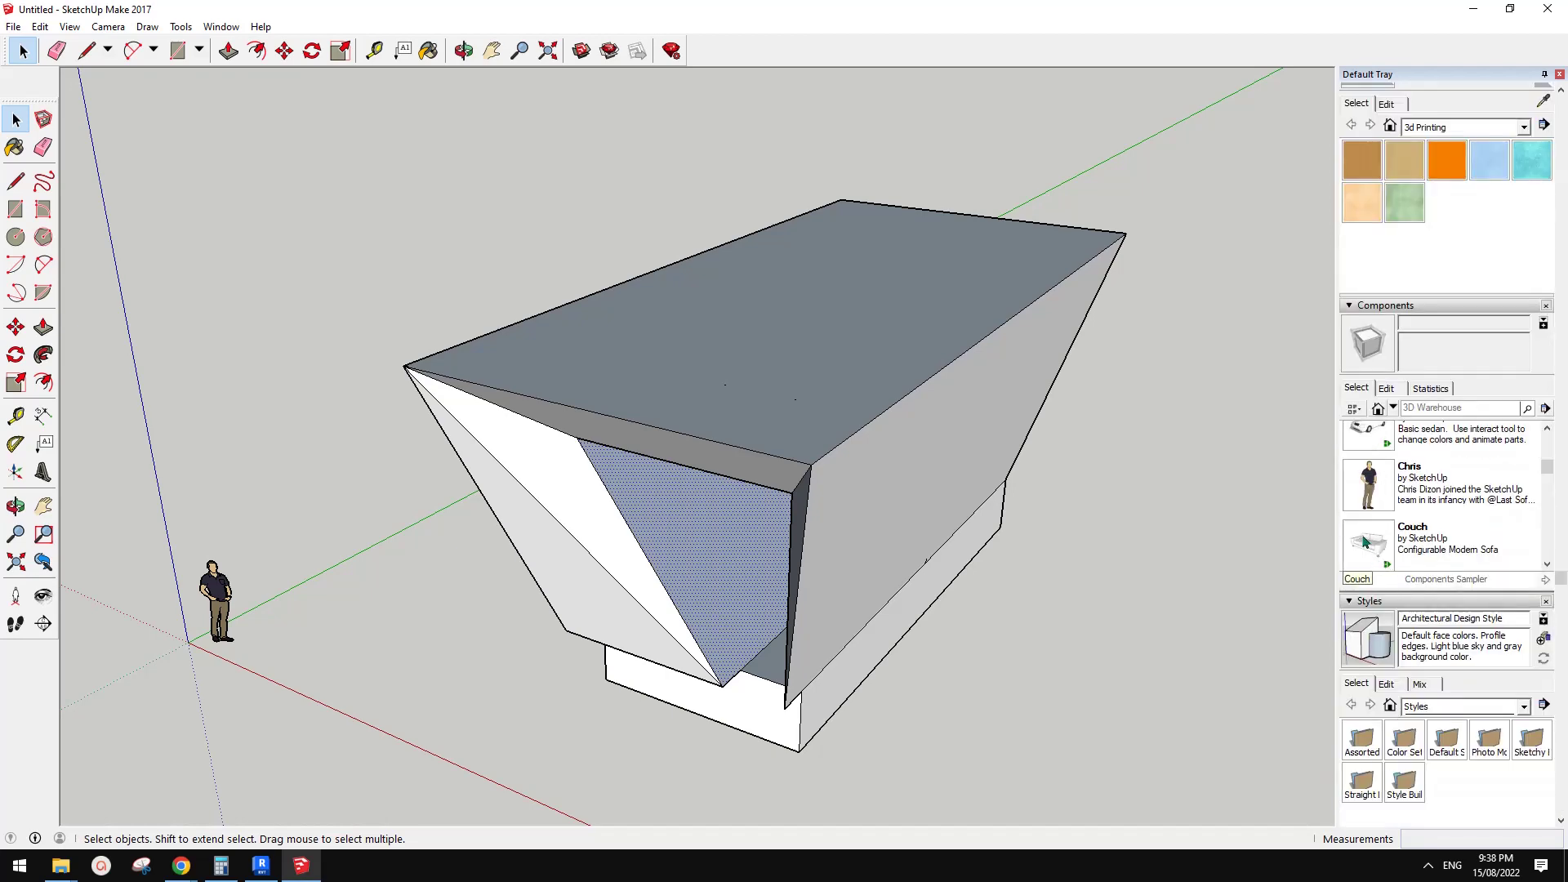
pyautogui.click(1347, 602)
pyautogui.scroll(5, 1388, 622)
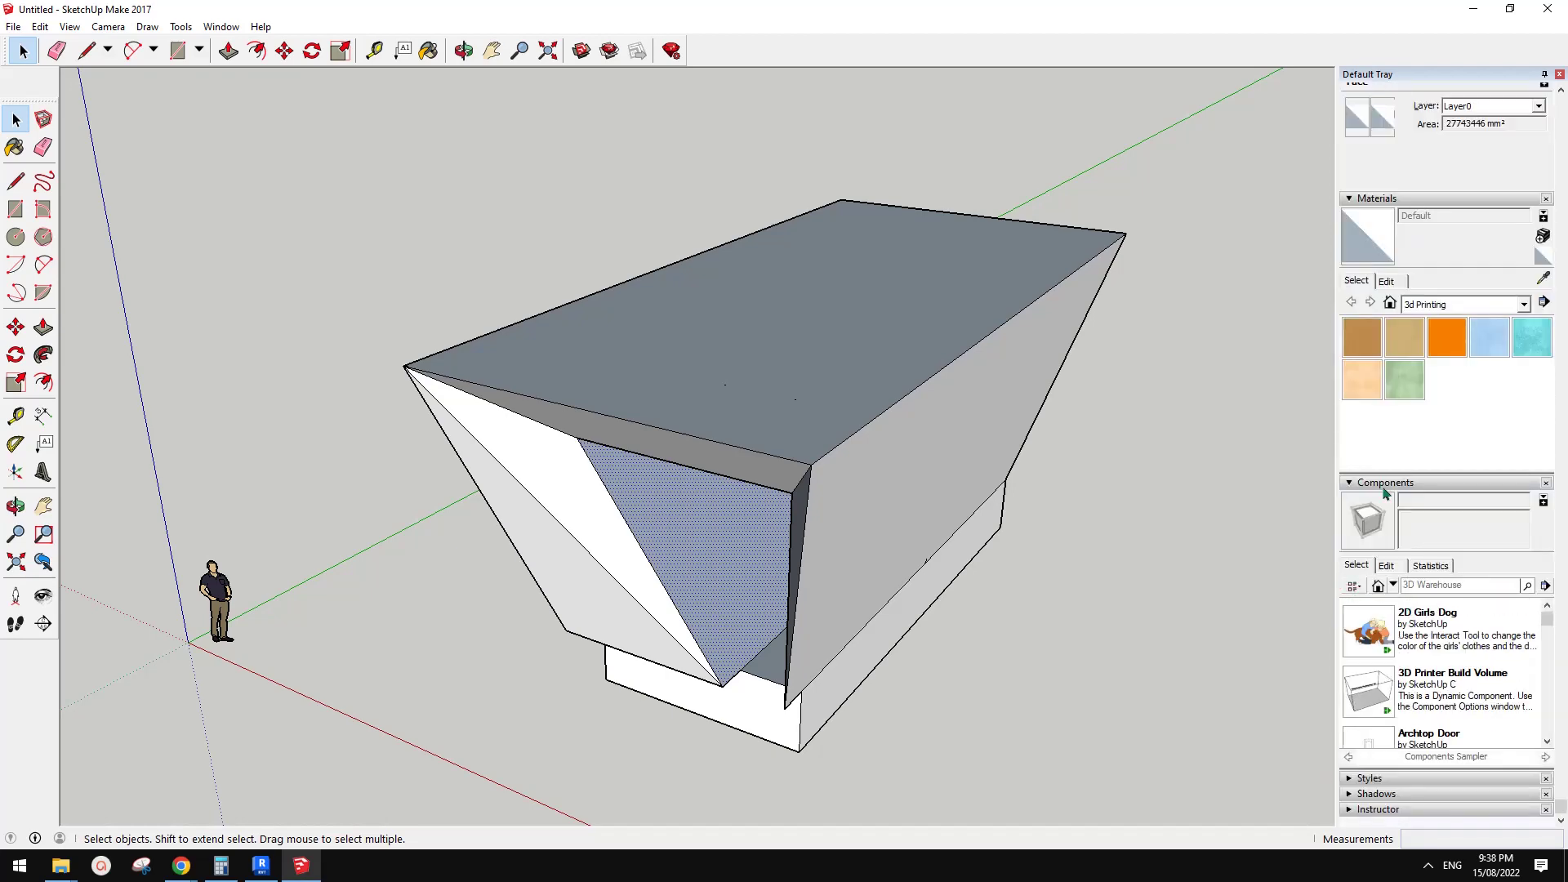
# Erase the selected slanted face inside the recess.
pyautogui.moveTo(759, 571)
pyautogui.mouseDown(button='middle')
pyautogui.moveTo(805, 547)
pyautogui.moveTo(776, 580)
pyautogui.moveTo(713, 602)
pyautogui.moveTo(815, 594)
pyautogui.moveTo(864, 623)
pyautogui.moveTo(905, 597)
pyautogui.mouseUp(button='middle')
pyautogui.rightClick(755, 539)
pyautogui.click(791, 563)
# Draw a line from the back wall's lower corner across the recess and erase the leftover edge inside it.
pyautogui.press('l')
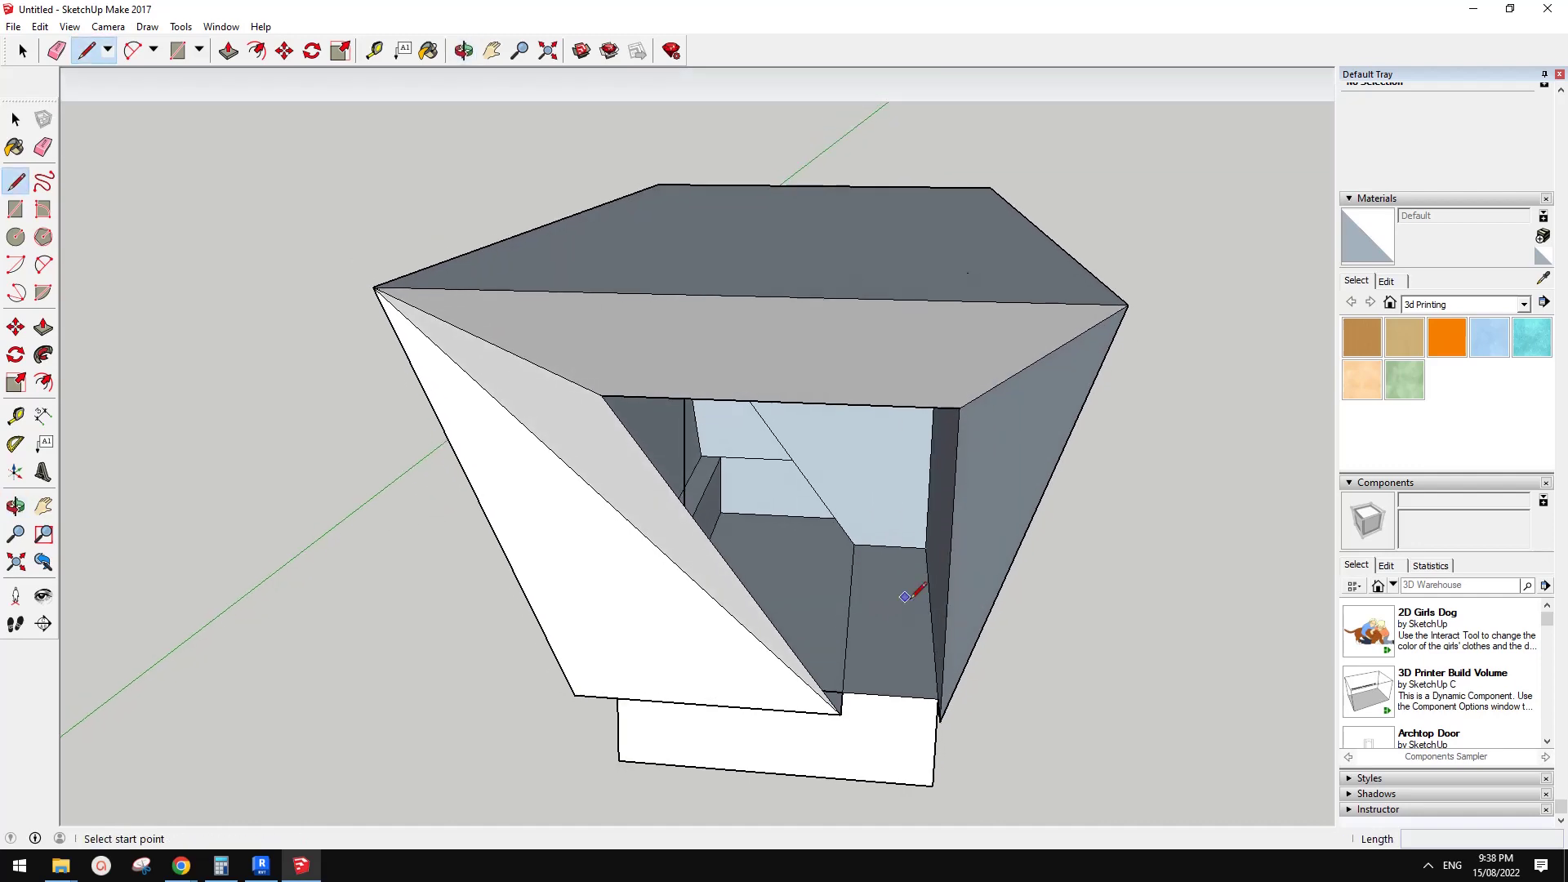
pyautogui.click(853, 544)
pyautogui.moveTo(853, 544)
pyautogui.mouseDown(button='middle')
pyautogui.moveTo(792, 542)
pyautogui.moveTo(796, 474)
pyautogui.moveTo(832, 553)
pyautogui.moveTo(784, 651)
pyautogui.moveTo(781, 630)
pyautogui.moveTo(689, 683)
pyautogui.moveTo(512, 704)
pyautogui.moveTo(427, 620)
pyautogui.moveTo(774, 655)
pyautogui.moveTo(817, 686)
pyautogui.mouseUp(button='middle')
pyautogui.click(731, 545)
pyautogui.press('e')
pyautogui.click(799, 473)
# Push/Pull the recess floor face to give the overhanging lower edge a thickness.
pyautogui.press('l')
pyautogui.moveTo(840, 596)
pyautogui.mouseDown(button='middle')
pyautogui.moveTo(756, 654)
pyautogui.moveTo(563, 630)
pyautogui.moveTo(641, 683)
pyautogui.moveTo(676, 525)
pyautogui.moveTo(681, 725)
pyautogui.moveTo(662, 595)
pyautogui.moveTo(830, 420)
pyautogui.moveTo(806, 495)
pyautogui.moveTo(748, 501)
pyautogui.moveTo(816, 641)
pyautogui.mouseUp(button='middle')
pyautogui.press('p')
pyautogui.click(746, 500)
pyautogui.click(746, 501)
# Draw a line about 579 mm long along the overhang's open end beside the recess floor and clean up the edges there.
pyautogui.press('l')
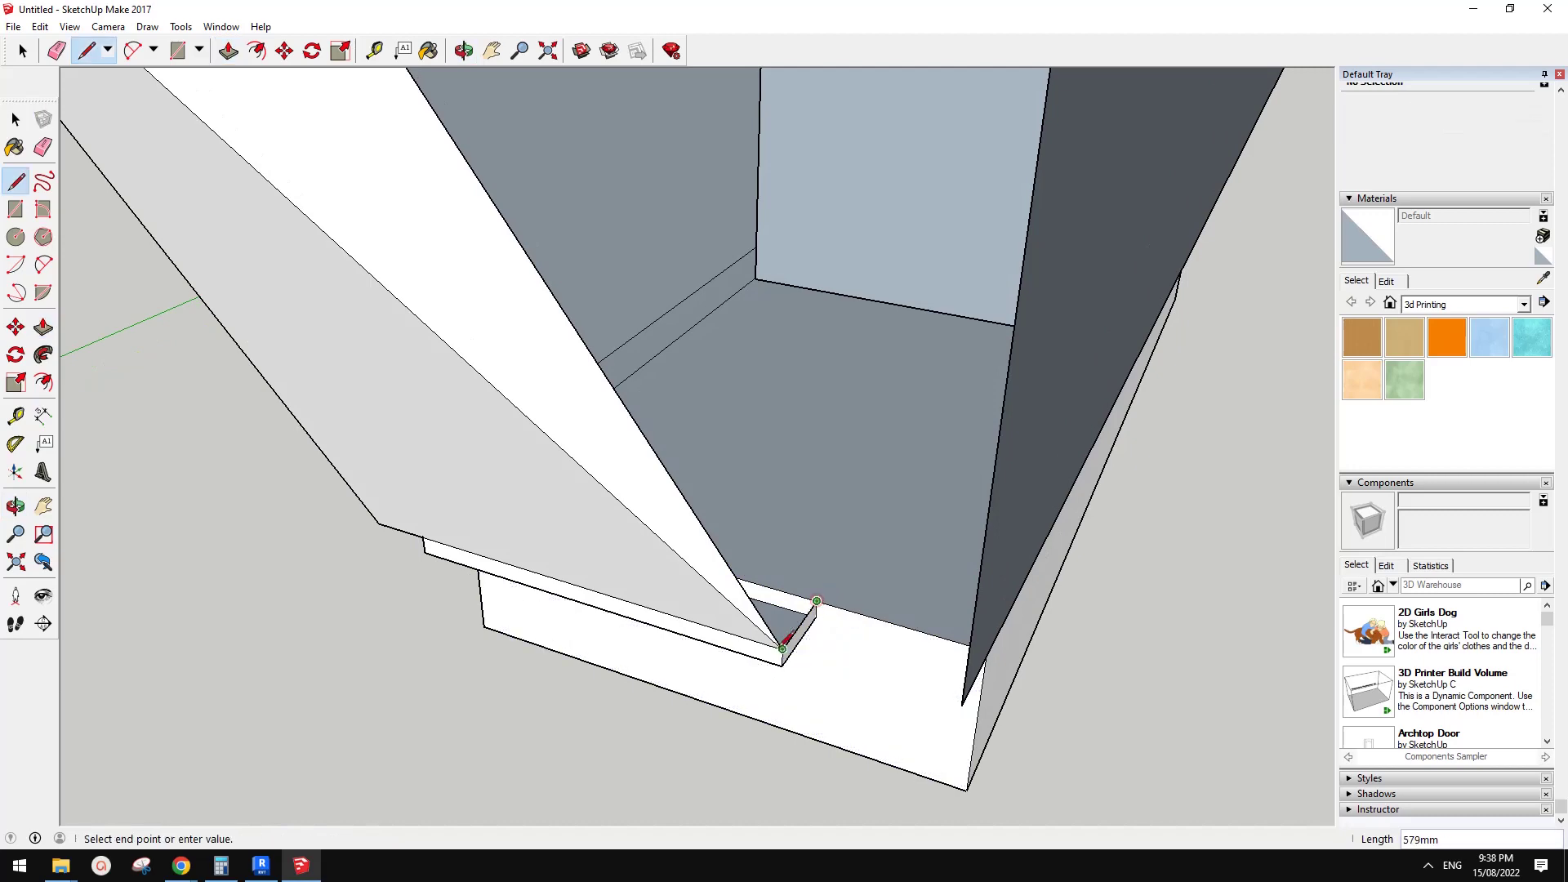
pyautogui.press('e')
pyautogui.moveTo(789, 592)
pyautogui.mouseDown(button='middle')
pyautogui.moveTo(899, 419)
pyautogui.moveTo(1026, 360)
pyautogui.moveTo(798, 378)
pyautogui.moveTo(772, 394)
pyautogui.mouseUp(button='middle')
# Push/Pull the small end face beneath the overhang along the side of the base to its far corner.
pyautogui.press('p')
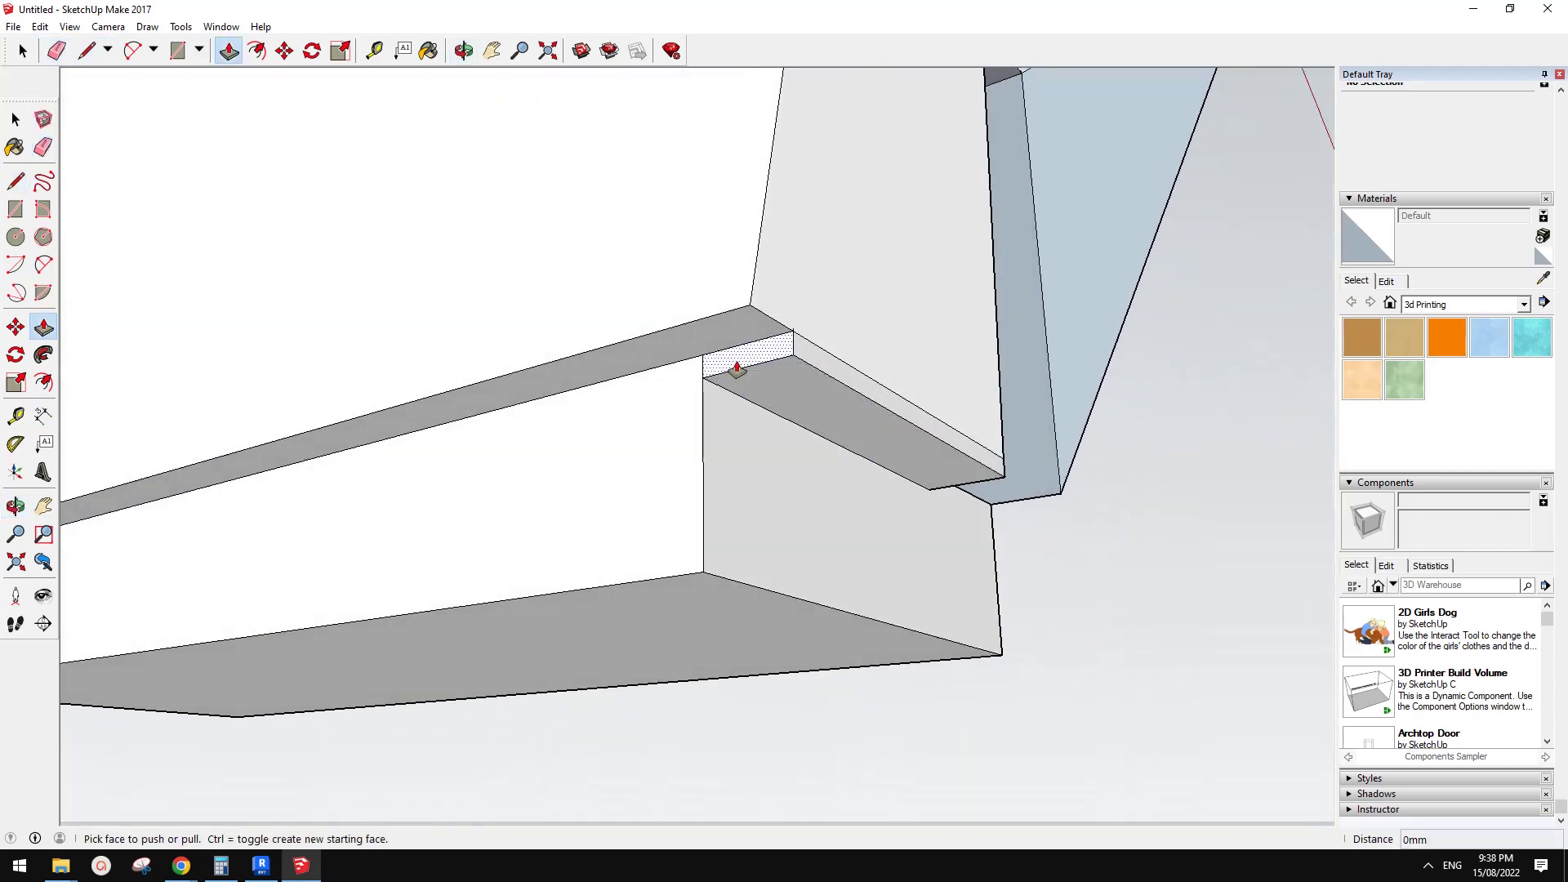
pyautogui.click(735, 364)
pyautogui.click(723, 318)
pyautogui.moveTo(720, 335); pyautogui.dragTo(1016, 406, button='middle')
pyautogui.click(988, 408)
pyautogui.scroll(-5, 799, 438)
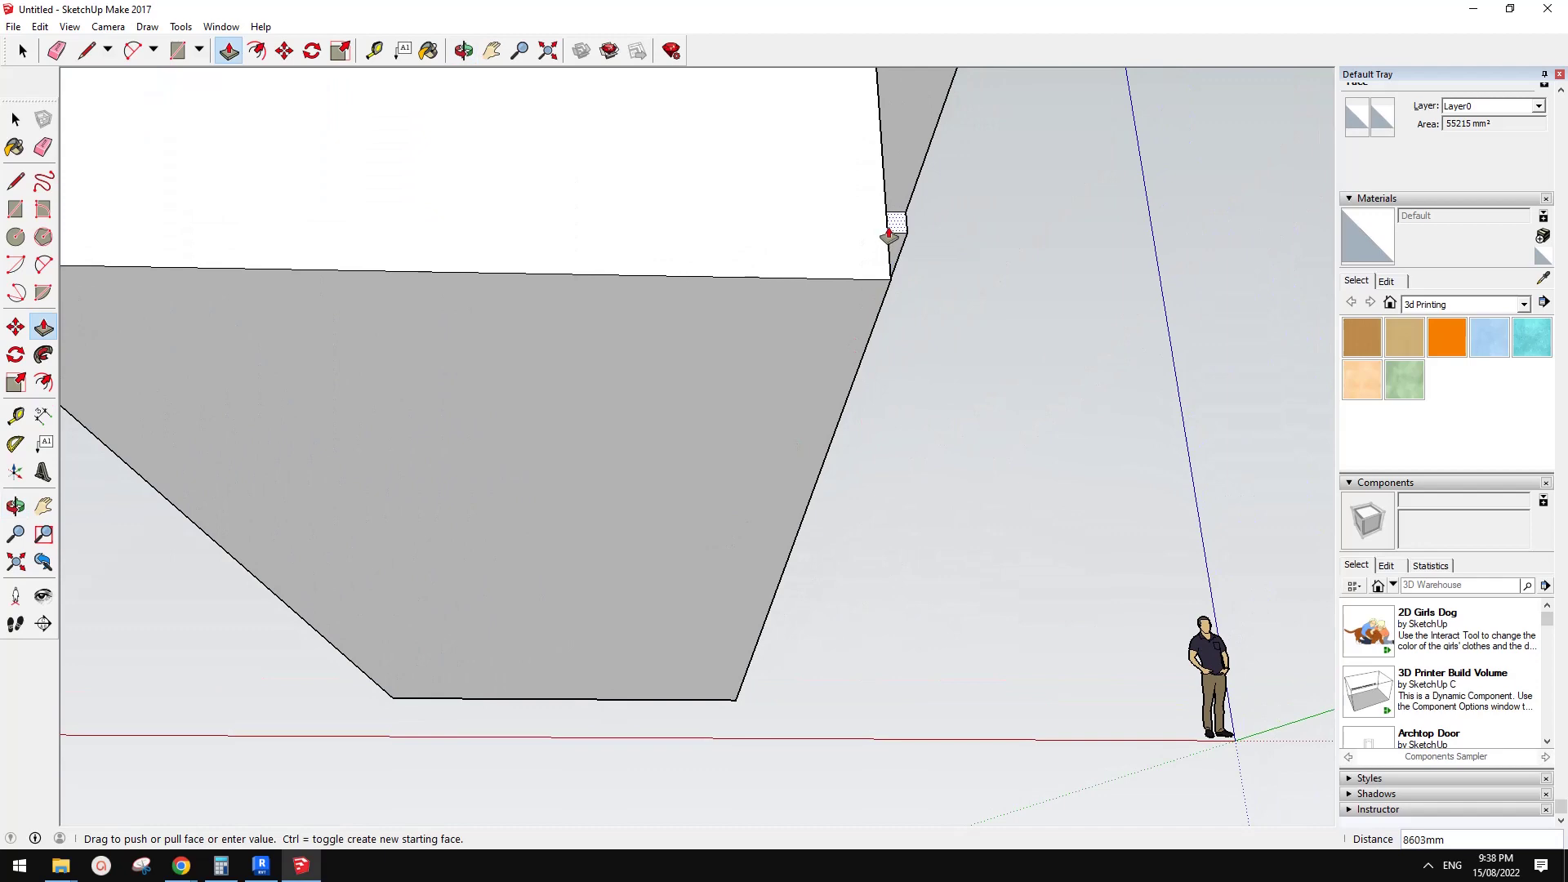
pyautogui.click(892, 282)
# Erase the short vertical seam where the extended overhang slab meets the base's end face.
pyautogui.moveTo(892, 282)
pyautogui.mouseDown(button='middle')
pyautogui.moveTo(641, 494)
pyautogui.moveTo(699, 270)
pyautogui.moveTo(673, 243)
pyautogui.moveTo(455, 319)
pyautogui.mouseUp(button='middle')
pyautogui.press('e')
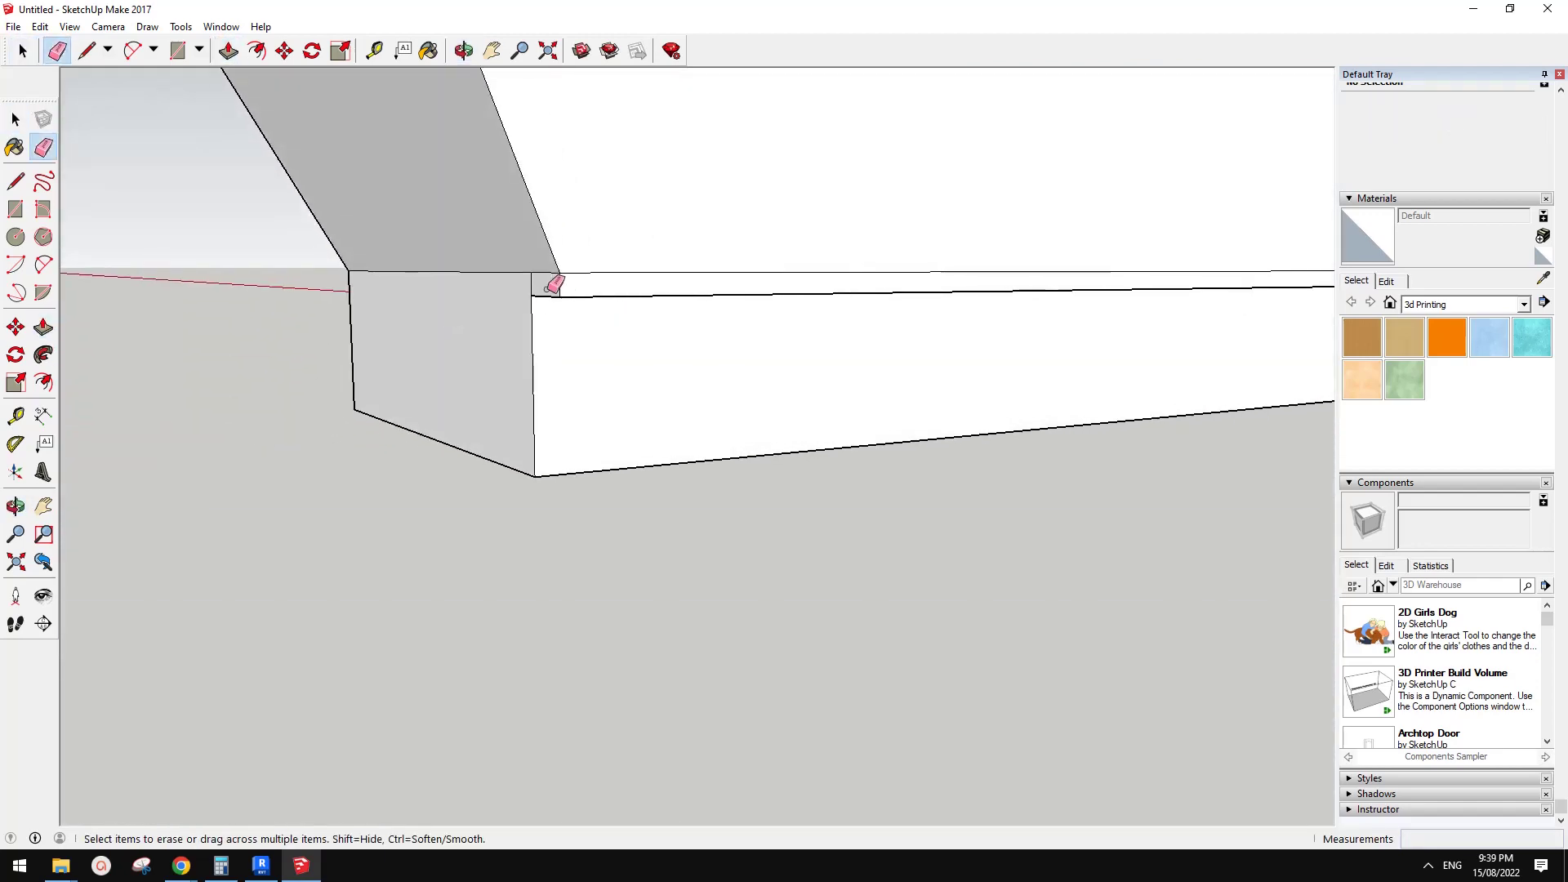
pyautogui.scroll(2, 548, 280)
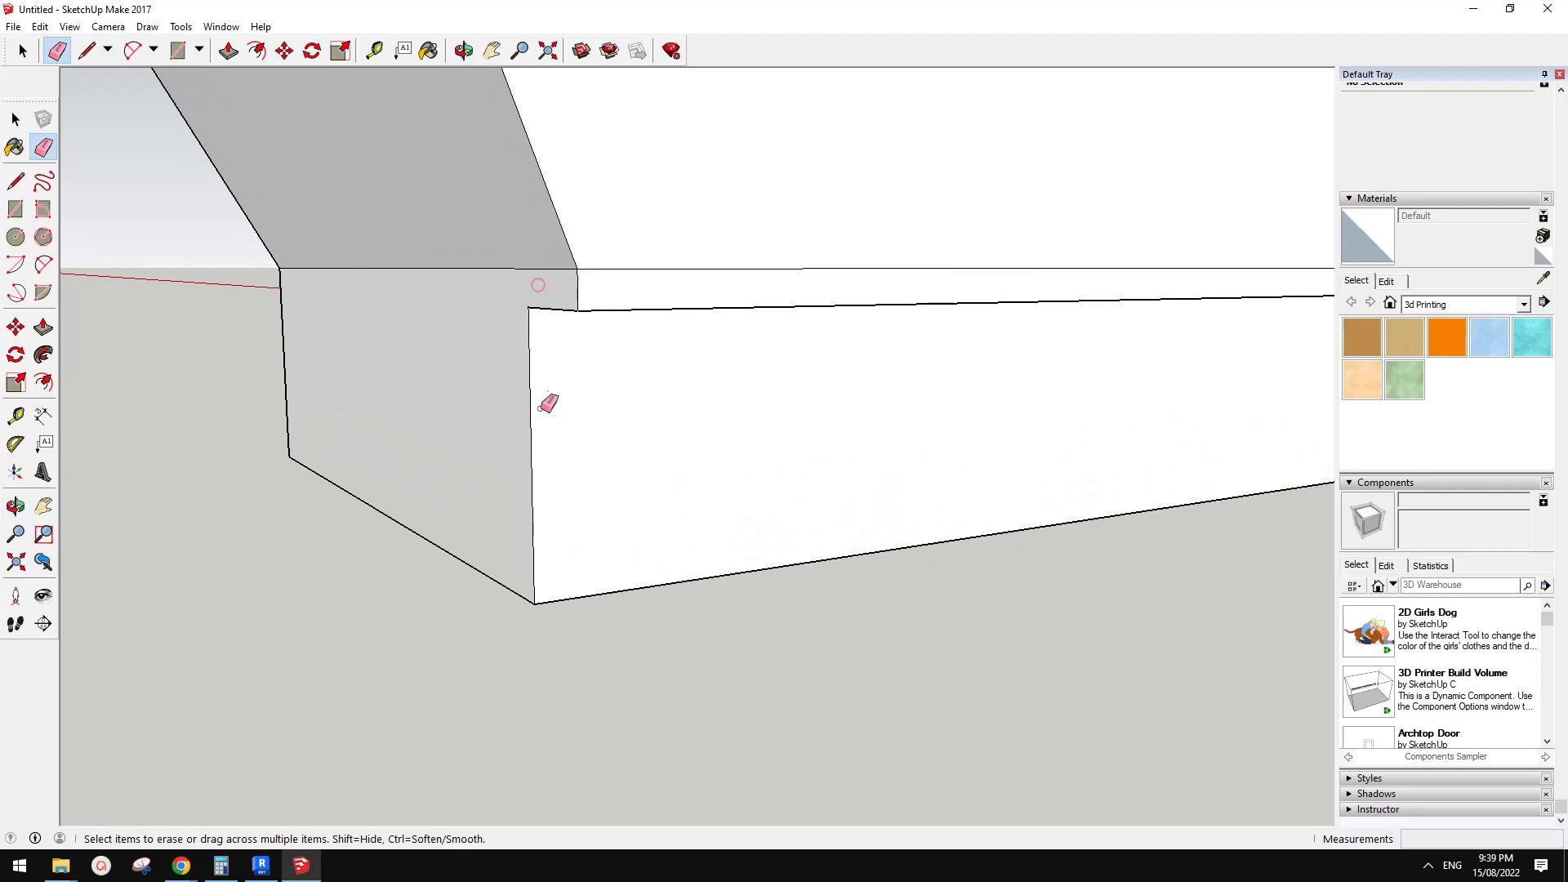
# Reverse the faces of the sloped facet beside the recess opening and the recess floor.
pyautogui.moveTo(548, 403)
pyautogui.mouseDown(button='middle')
pyautogui.moveTo(703, 280)
pyautogui.moveTo(917, 308)
pyautogui.moveTo(830, 400)
pyautogui.moveTo(413, 447)
pyautogui.moveTo(714, 449)
pyautogui.moveTo(563, 458)
pyautogui.moveTo(559, 353)
pyautogui.moveTo(542, 560)
pyautogui.moveTo(718, 536)
pyautogui.moveTo(749, 570)
pyautogui.moveTo(625, 412)
pyautogui.mouseUp(button='middle')
pyautogui.press('space')
pyautogui.rightClick(625, 413)
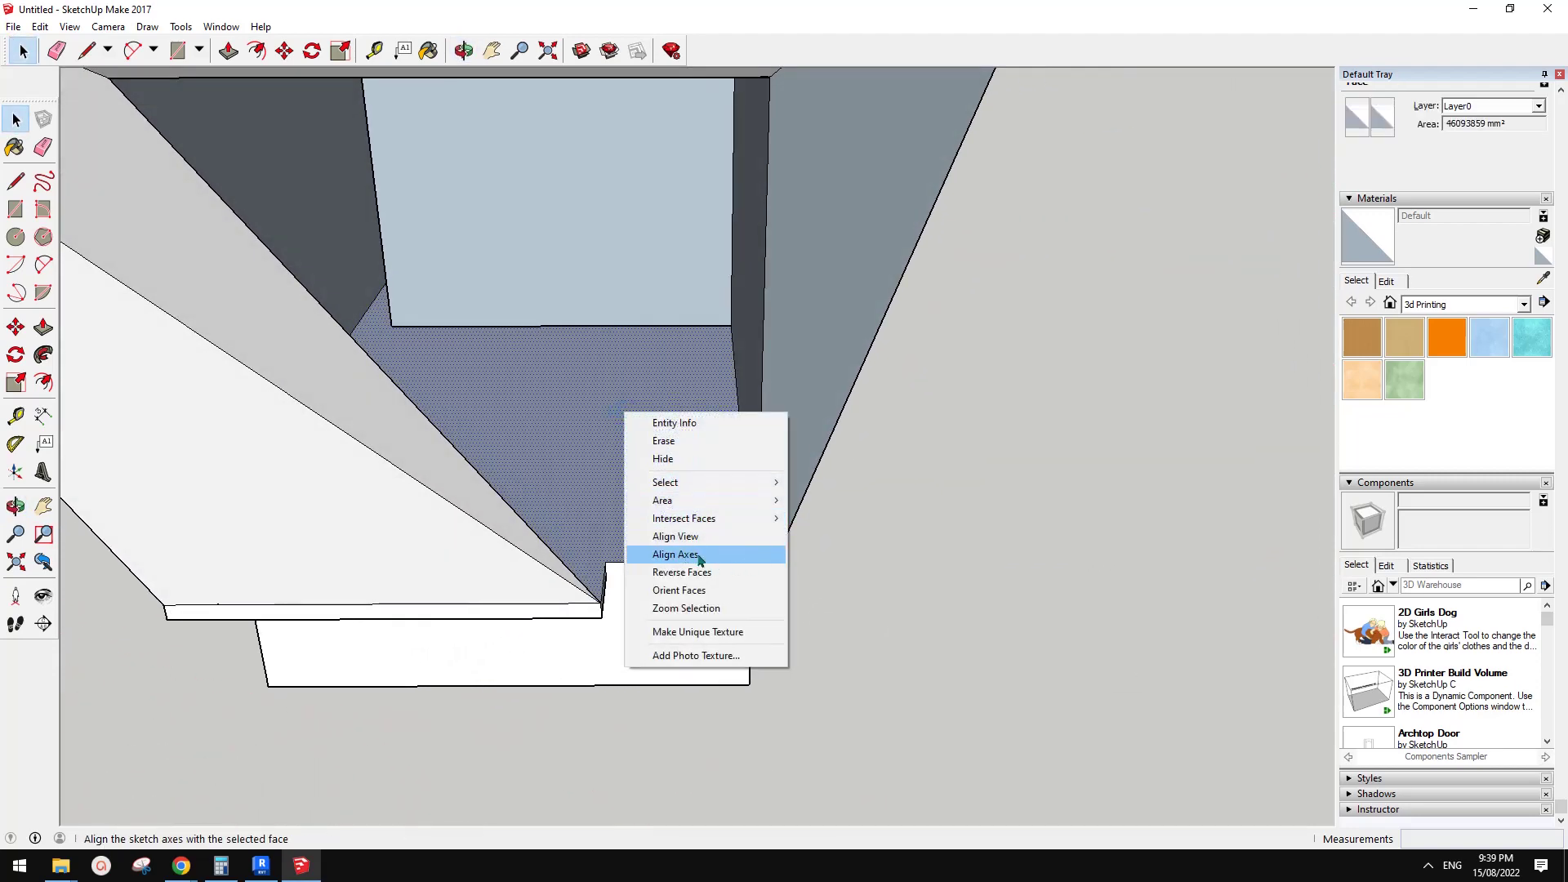
pyautogui.click(699, 556)
pyautogui.rightClick(796, 310)
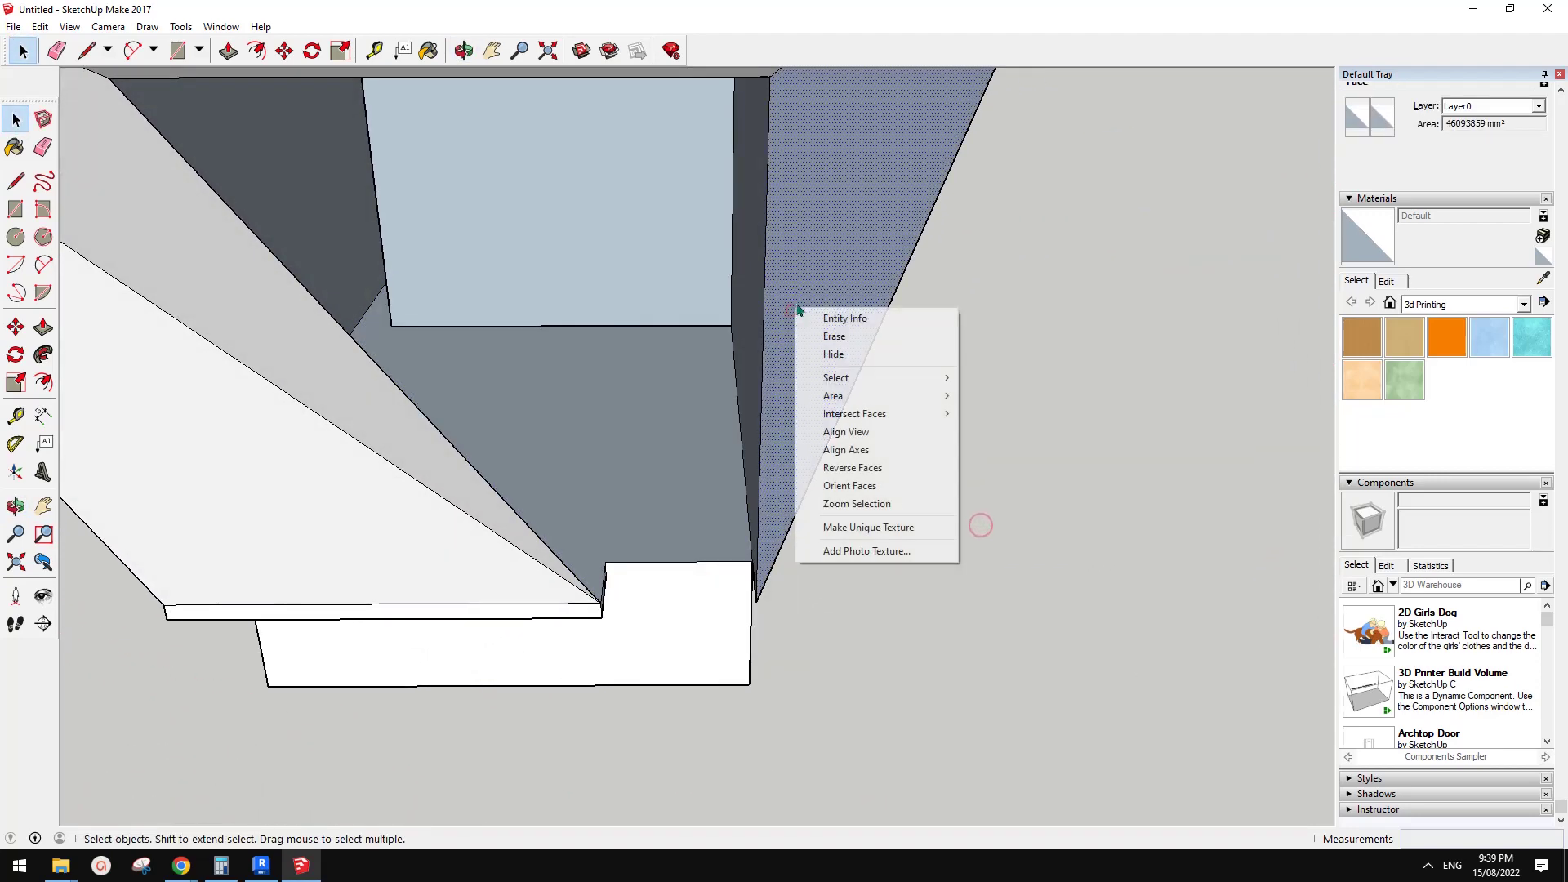
pyautogui.click(869, 472)
pyautogui.moveTo(869, 471); pyautogui.dragTo(596, 449, button='middle')
pyautogui.rightClick(597, 449)
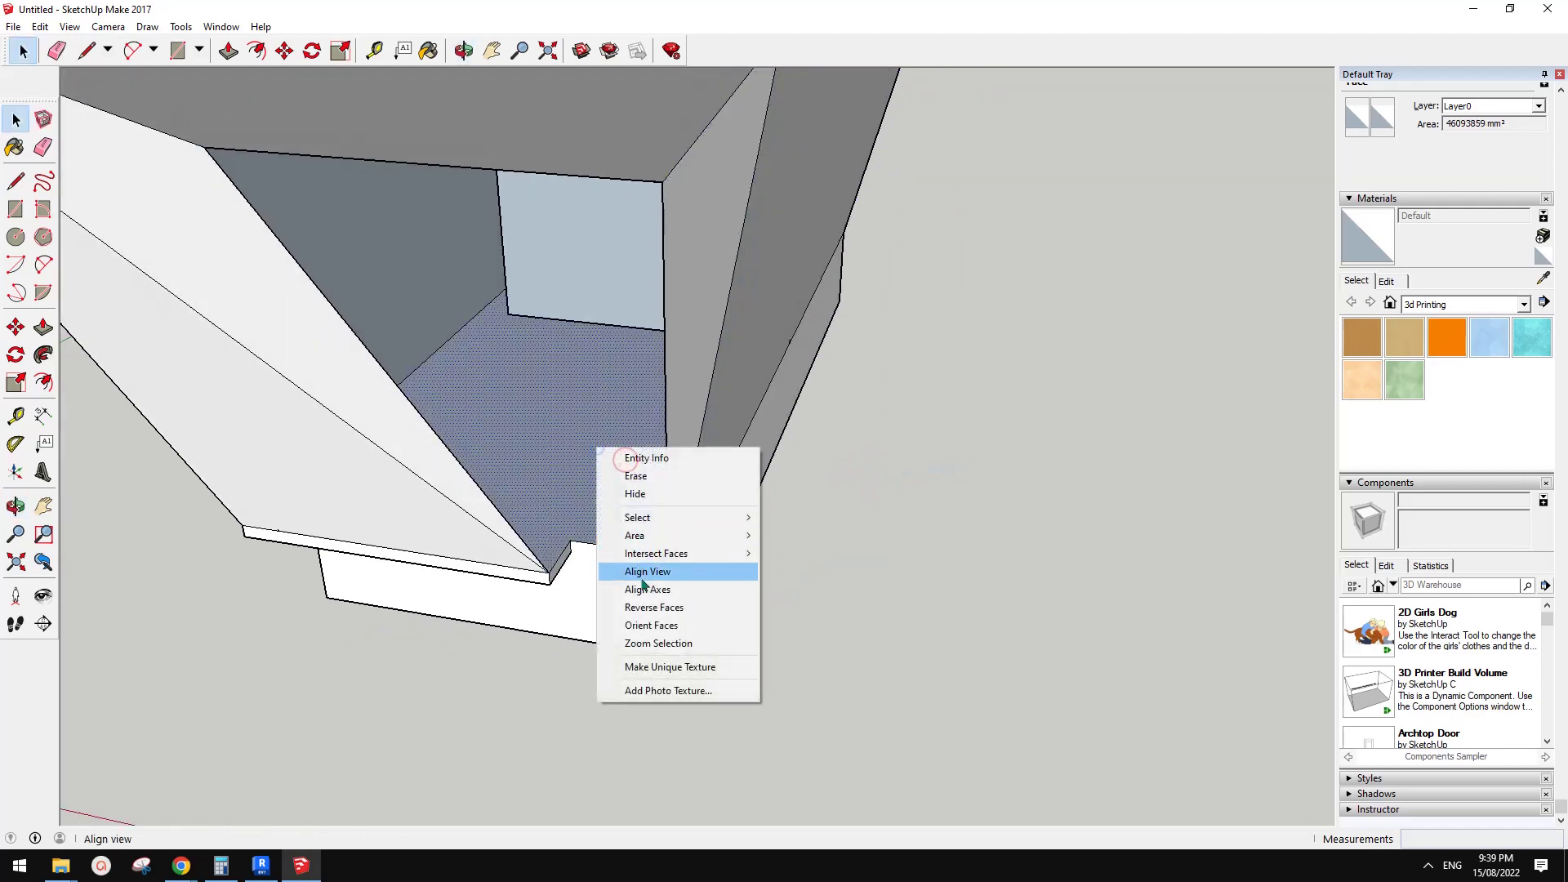
pyautogui.click(650, 607)
# Reverse the faces of the recess's long side wall and its back wall.
pyautogui.rightClick(460, 309)
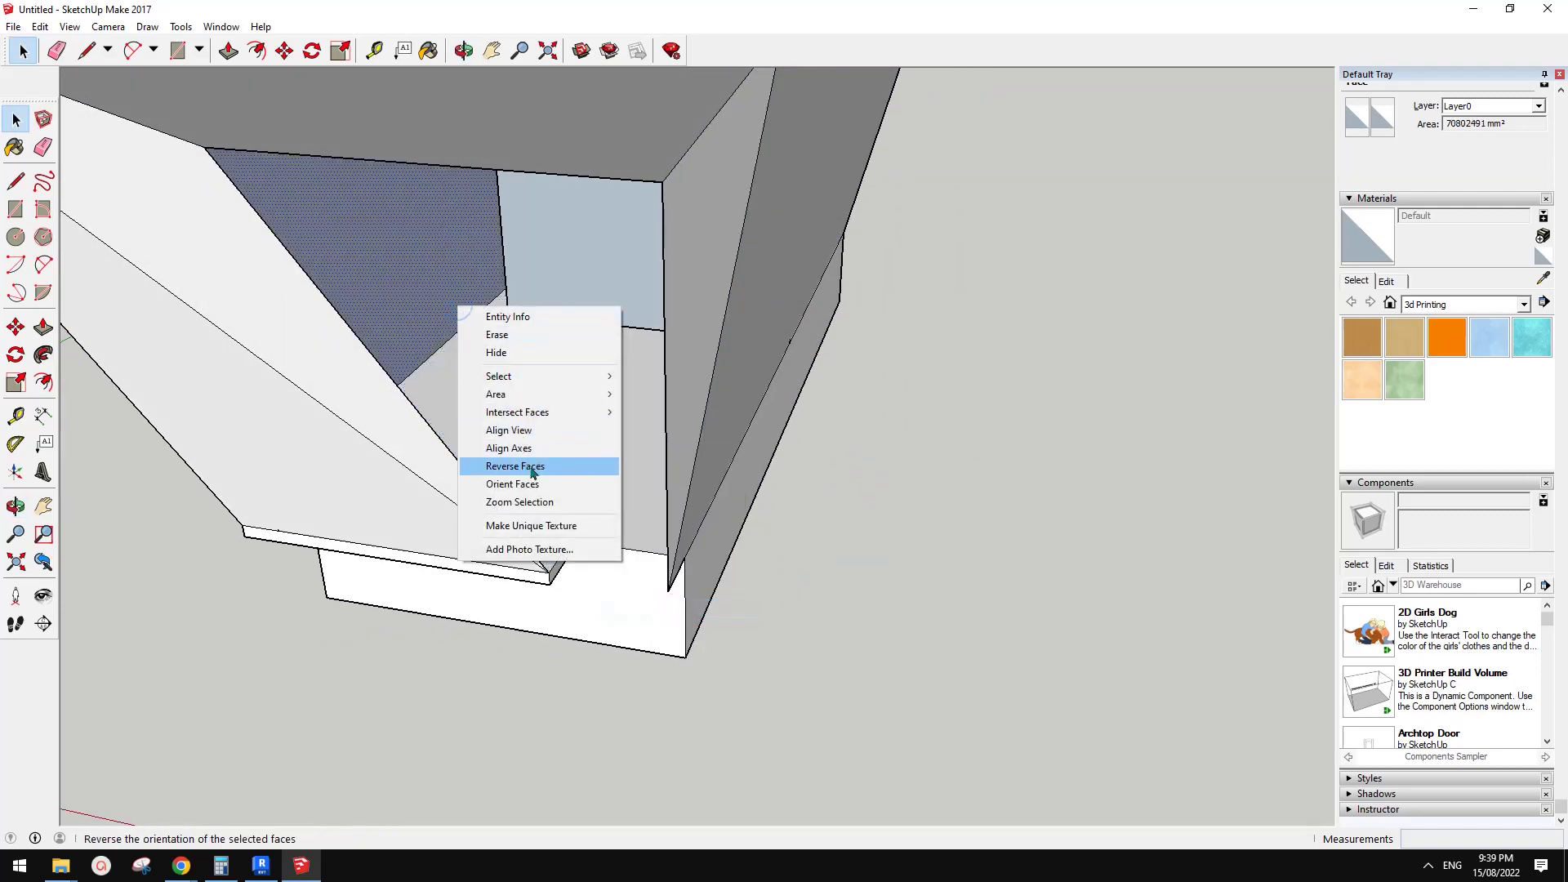
pyautogui.click(531, 472)
pyautogui.rightClick(577, 258)
pyautogui.click(621, 417)
# Reverse the house mass's long sloping outer side face and its roof face.
pyautogui.moveTo(621, 416); pyautogui.dragTo(686, 201, button='middle')
pyautogui.rightClick(663, 452)
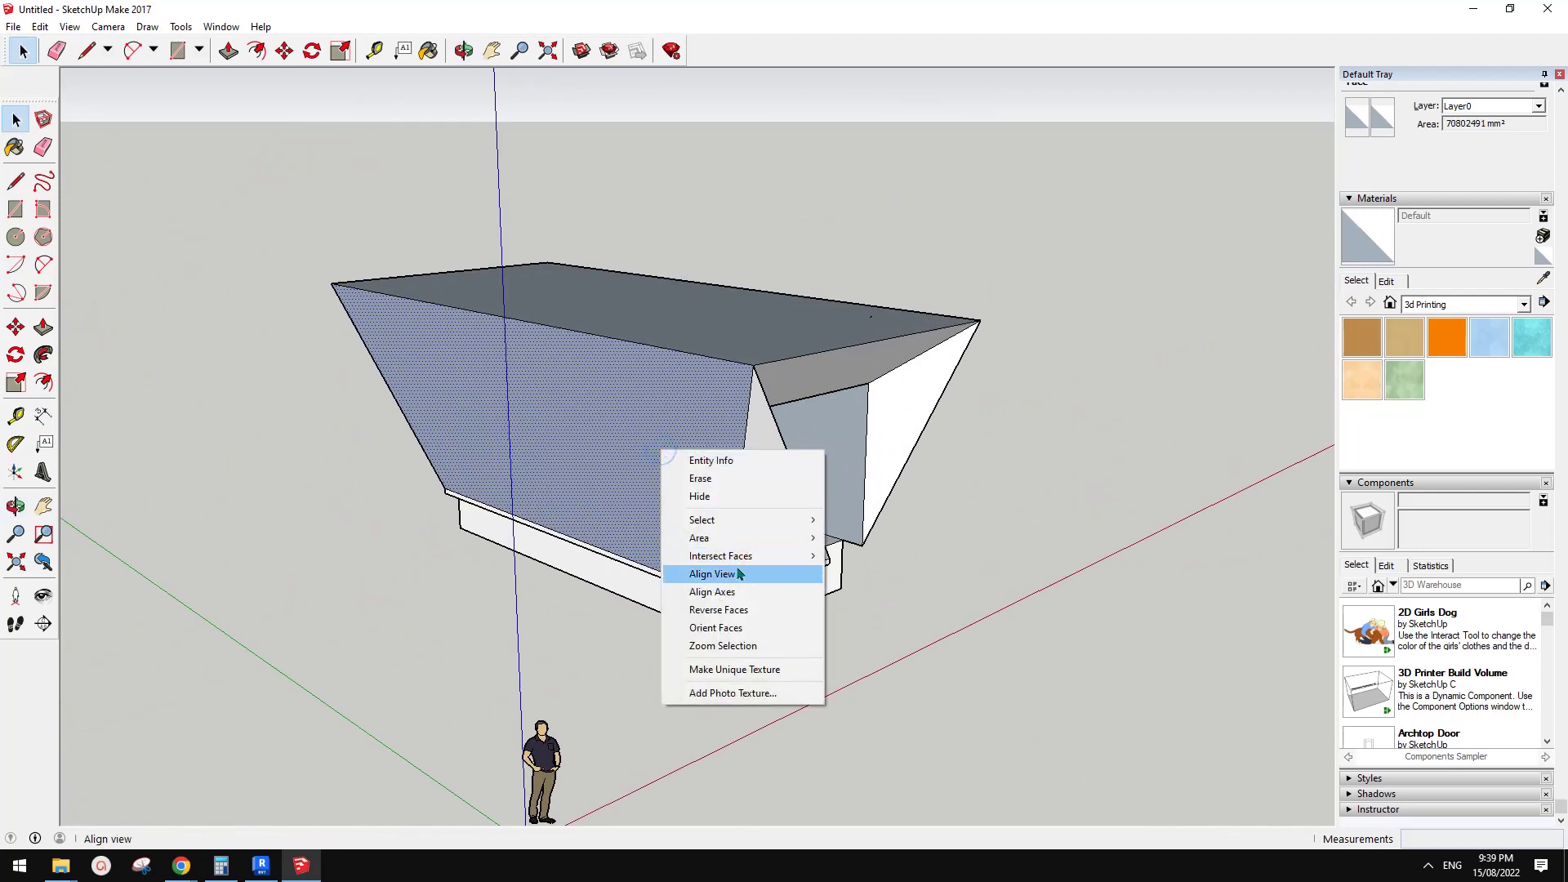
pyautogui.click(735, 610)
pyautogui.moveTo(735, 610); pyautogui.dragTo(757, 493, button='middle')
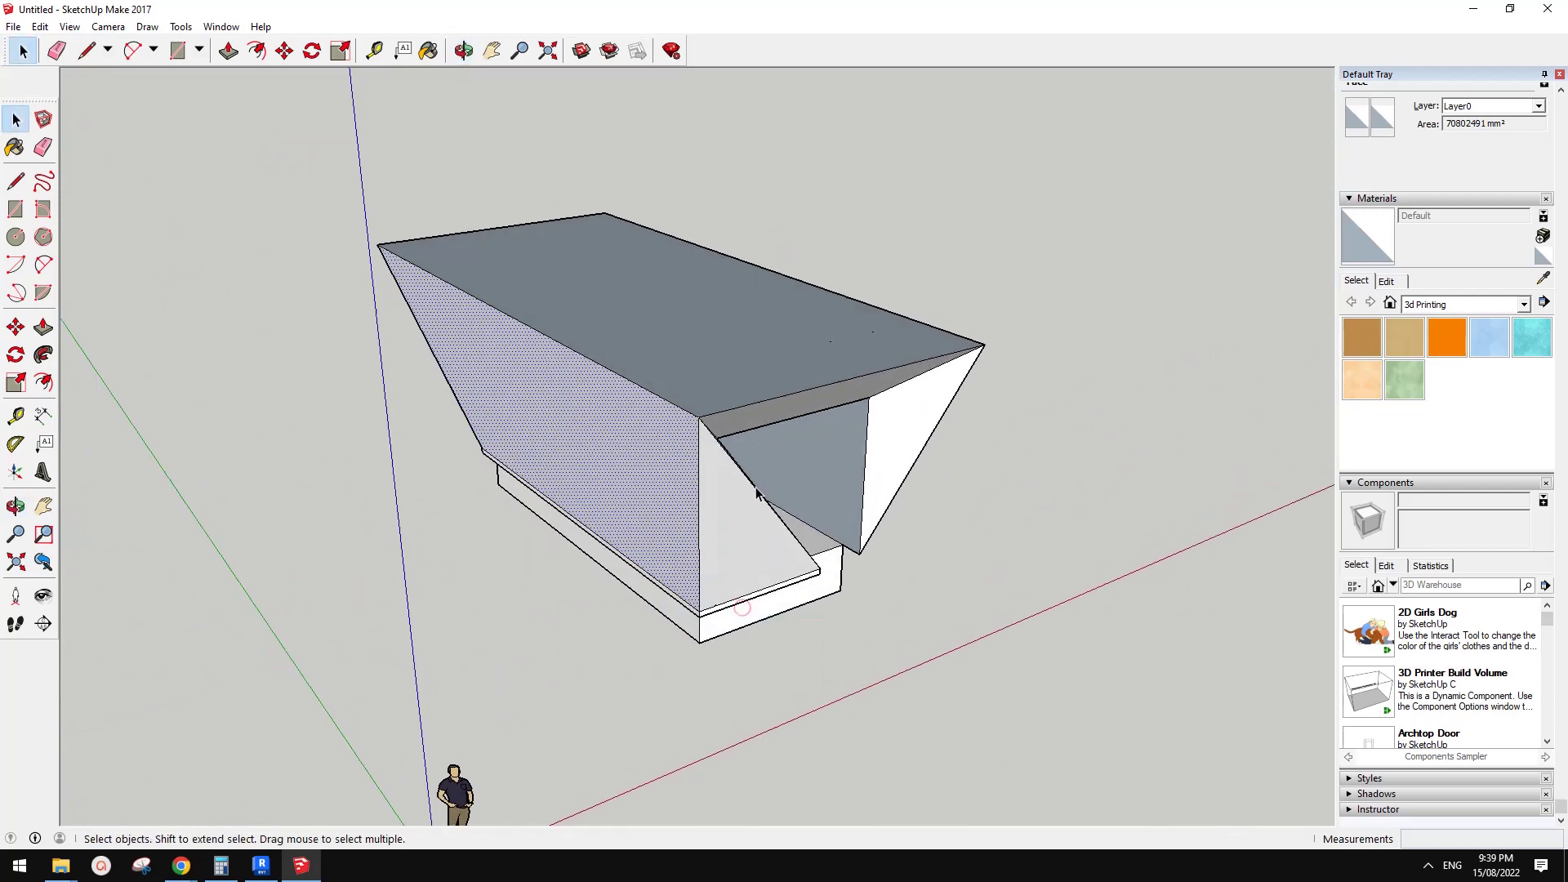
pyautogui.rightClick(753, 378)
pyautogui.click(829, 534)
pyautogui.moveTo(829, 534); pyautogui.dragTo(889, 424, button='middle')
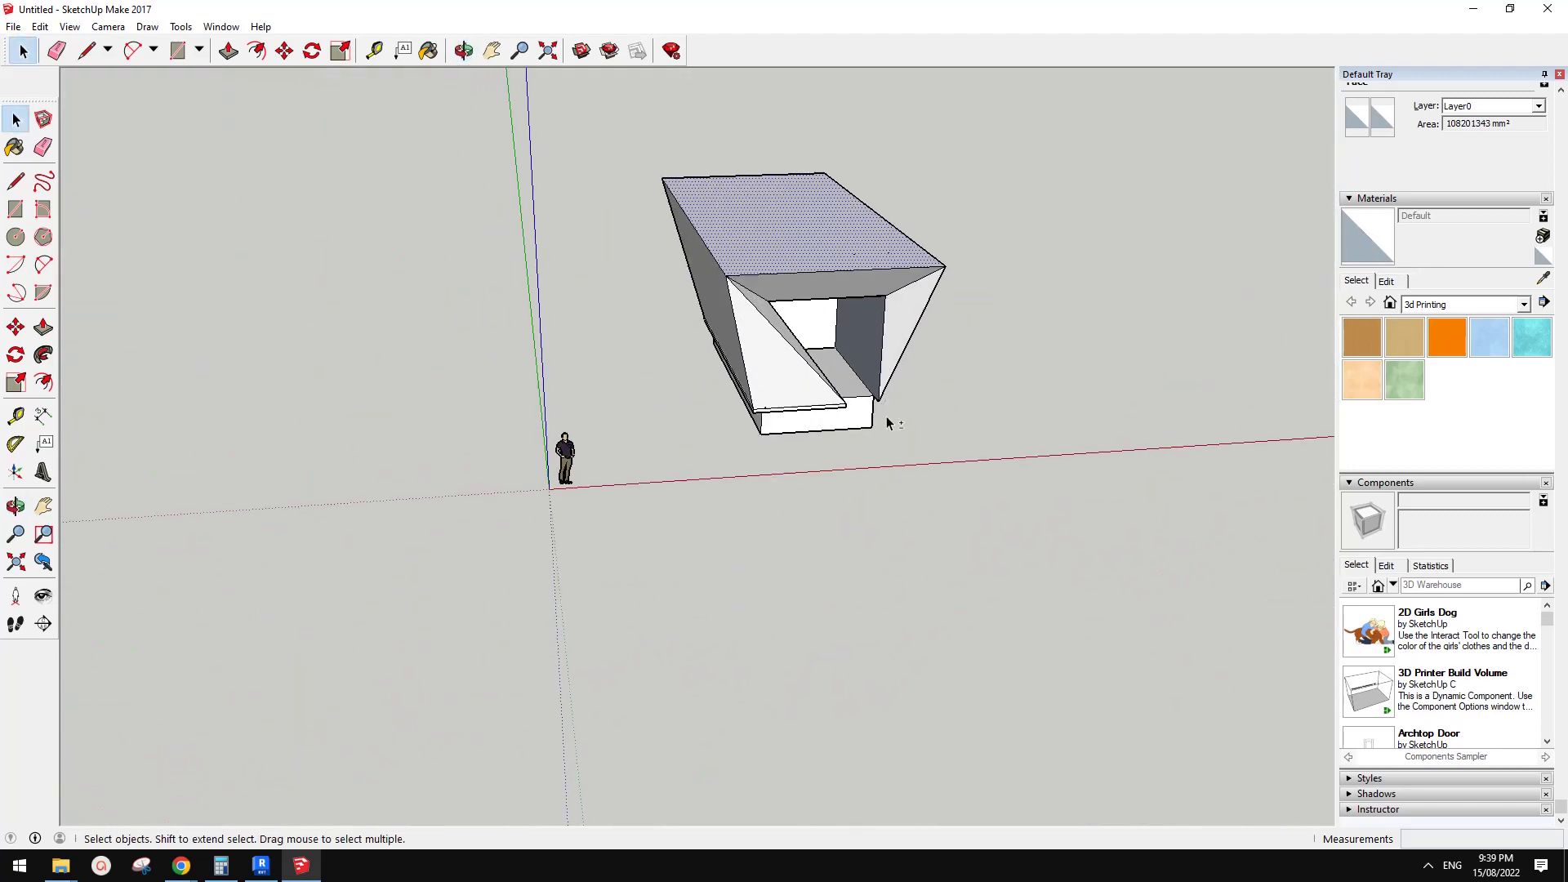
# Check the reference photos in Chrome and, back in SketchUp, draw a long narrow rectangle on the ground beside the house base.
pyautogui.moveTo(189, 872)
pyautogui.click(254, 801)
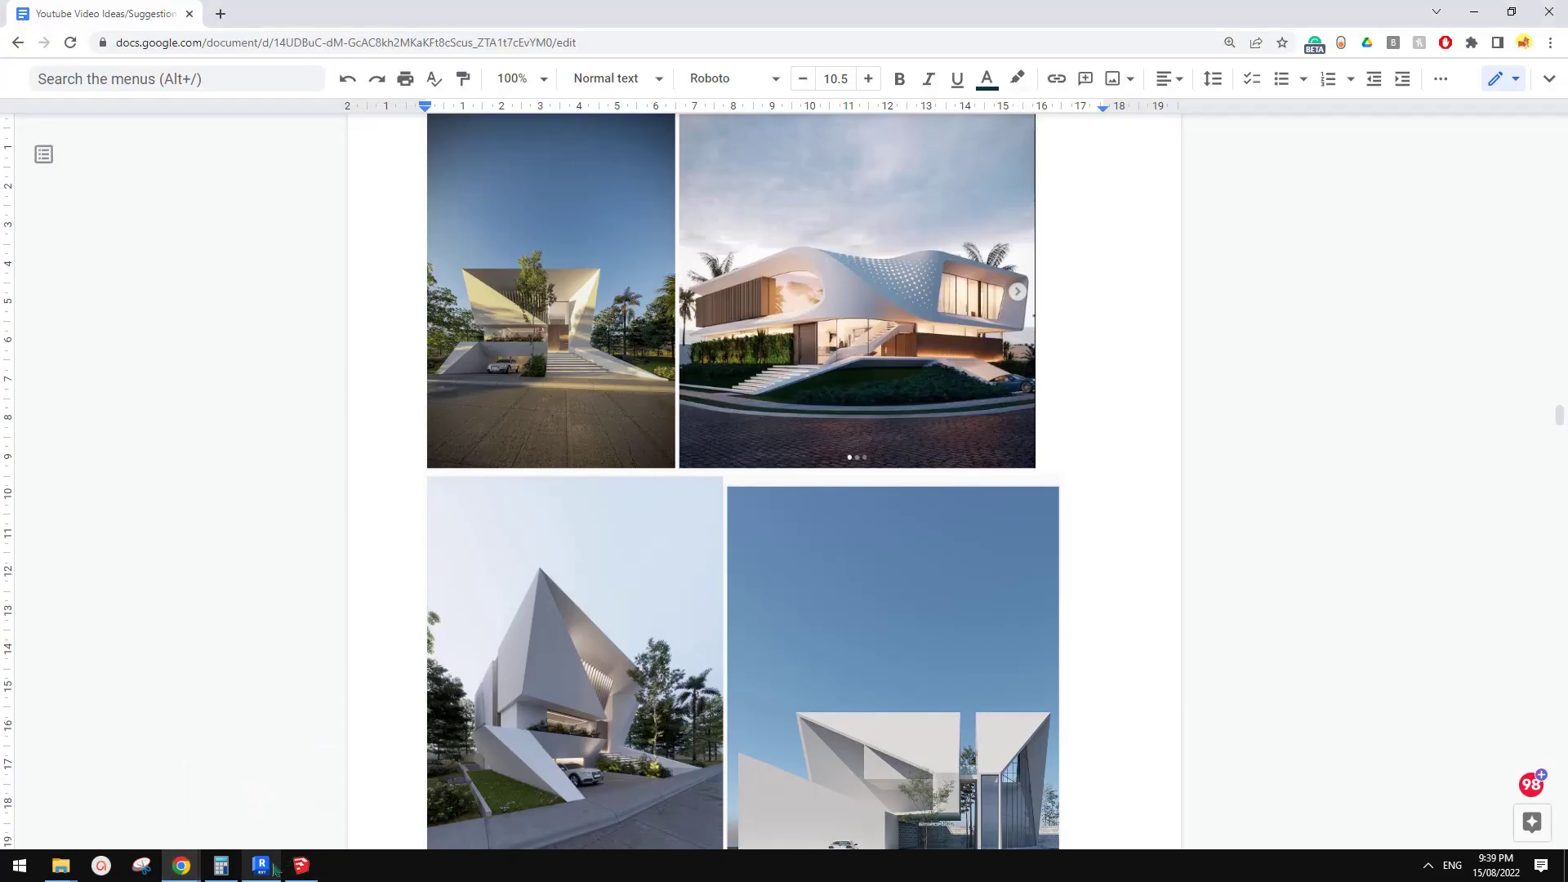
pyautogui.click(302, 869)
pyautogui.scroll(3, 666, 457)
pyautogui.press('r')
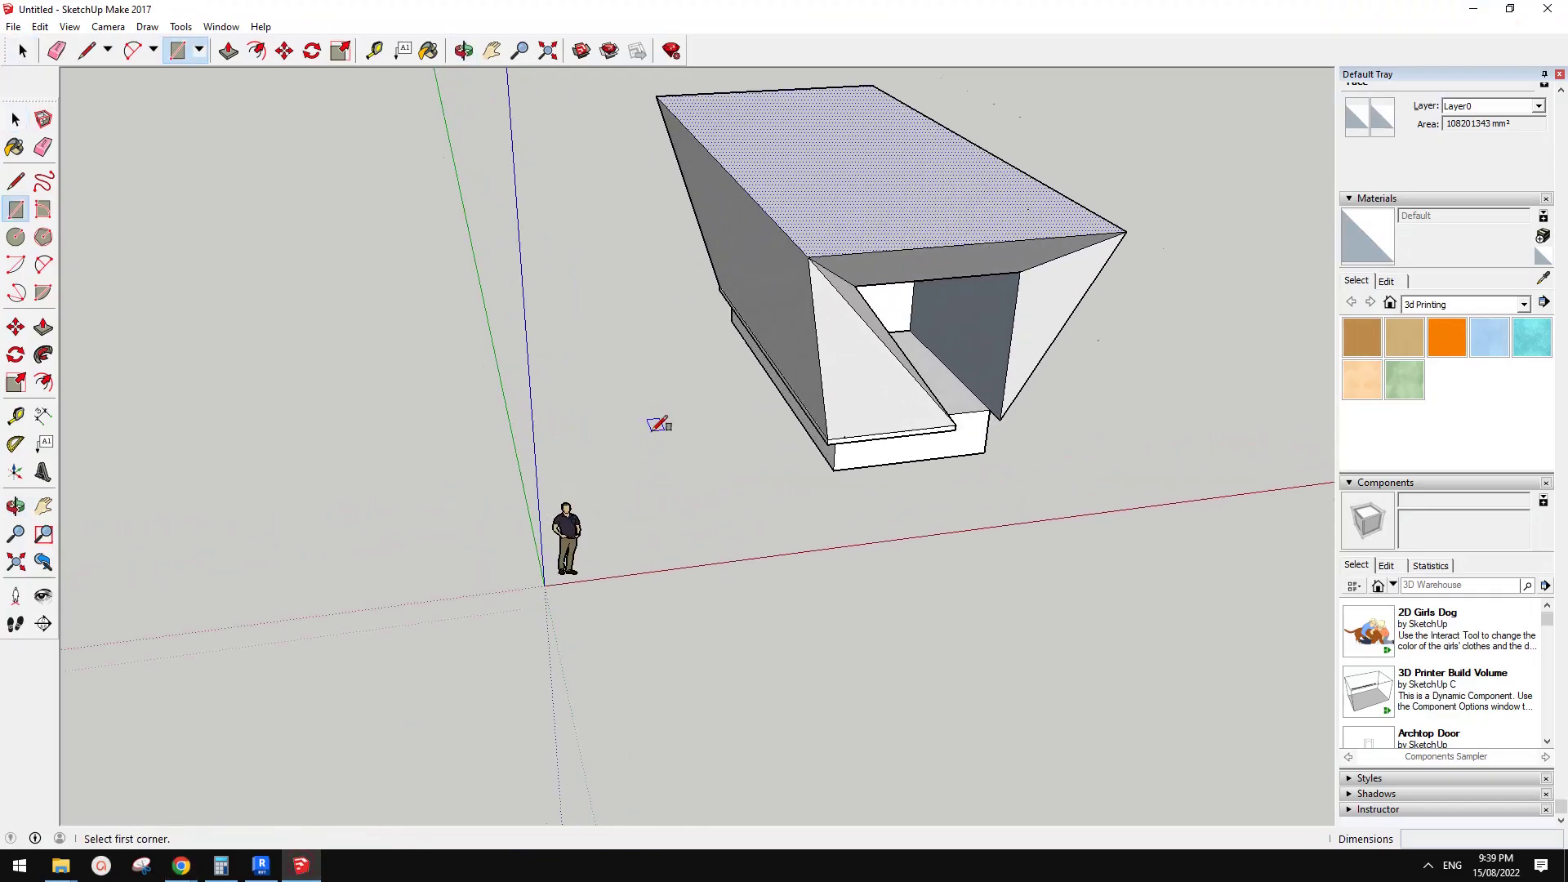
pyautogui.click(700, 405)
pyautogui.click(721, 609)
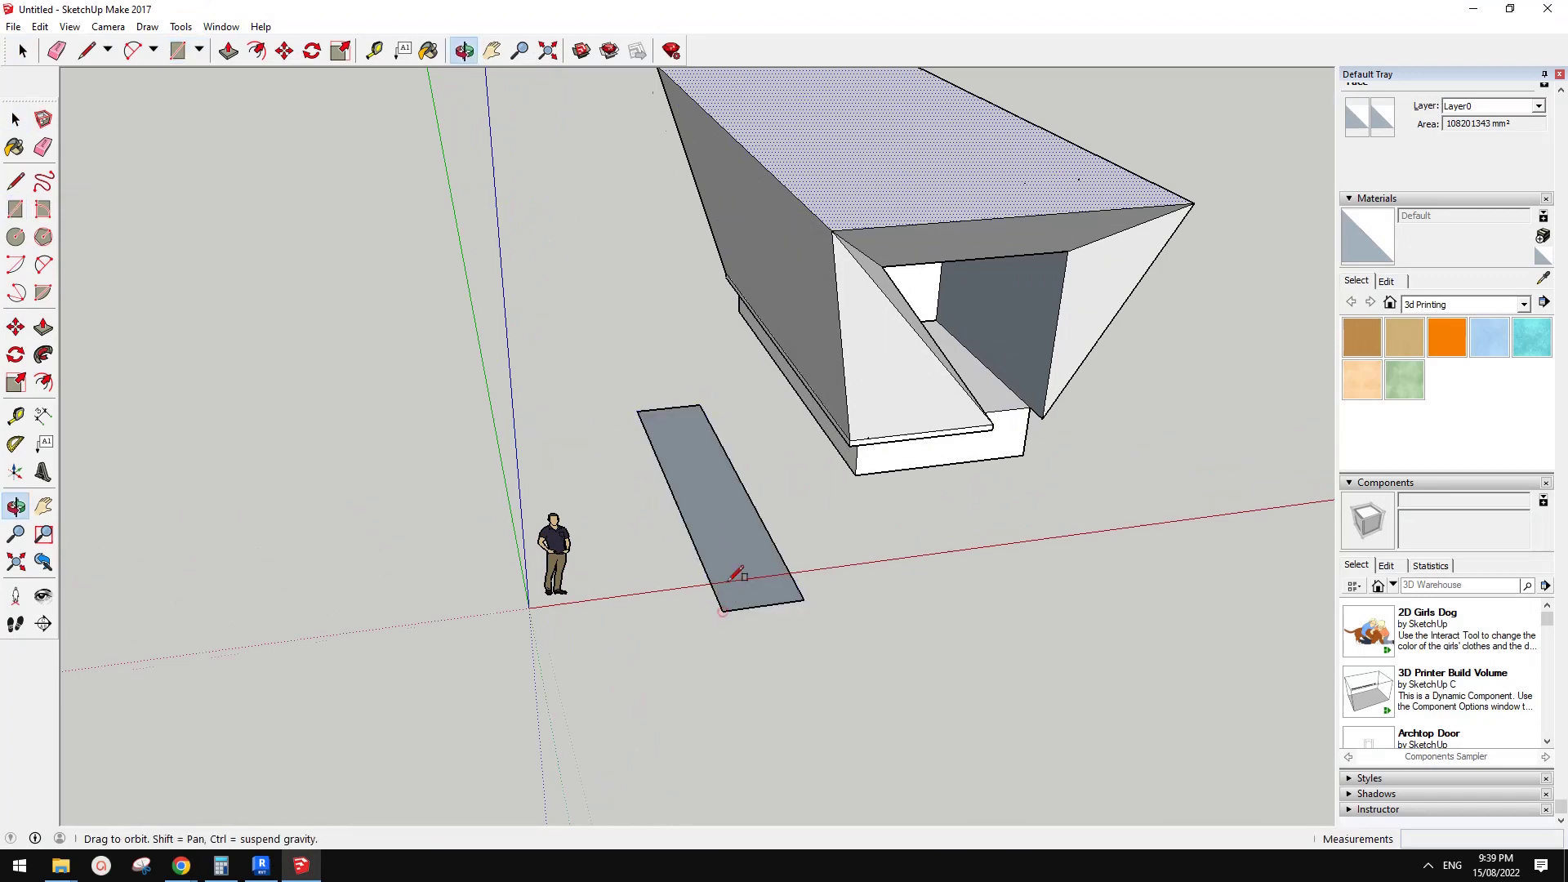
# Push/Pull the narrow rectangle up about 1899 mm to form a long wall block.
pyautogui.moveTo(735, 571); pyautogui.dragTo(717, 605, button='middle')
pyautogui.press('p')
pyautogui.click(733, 533)
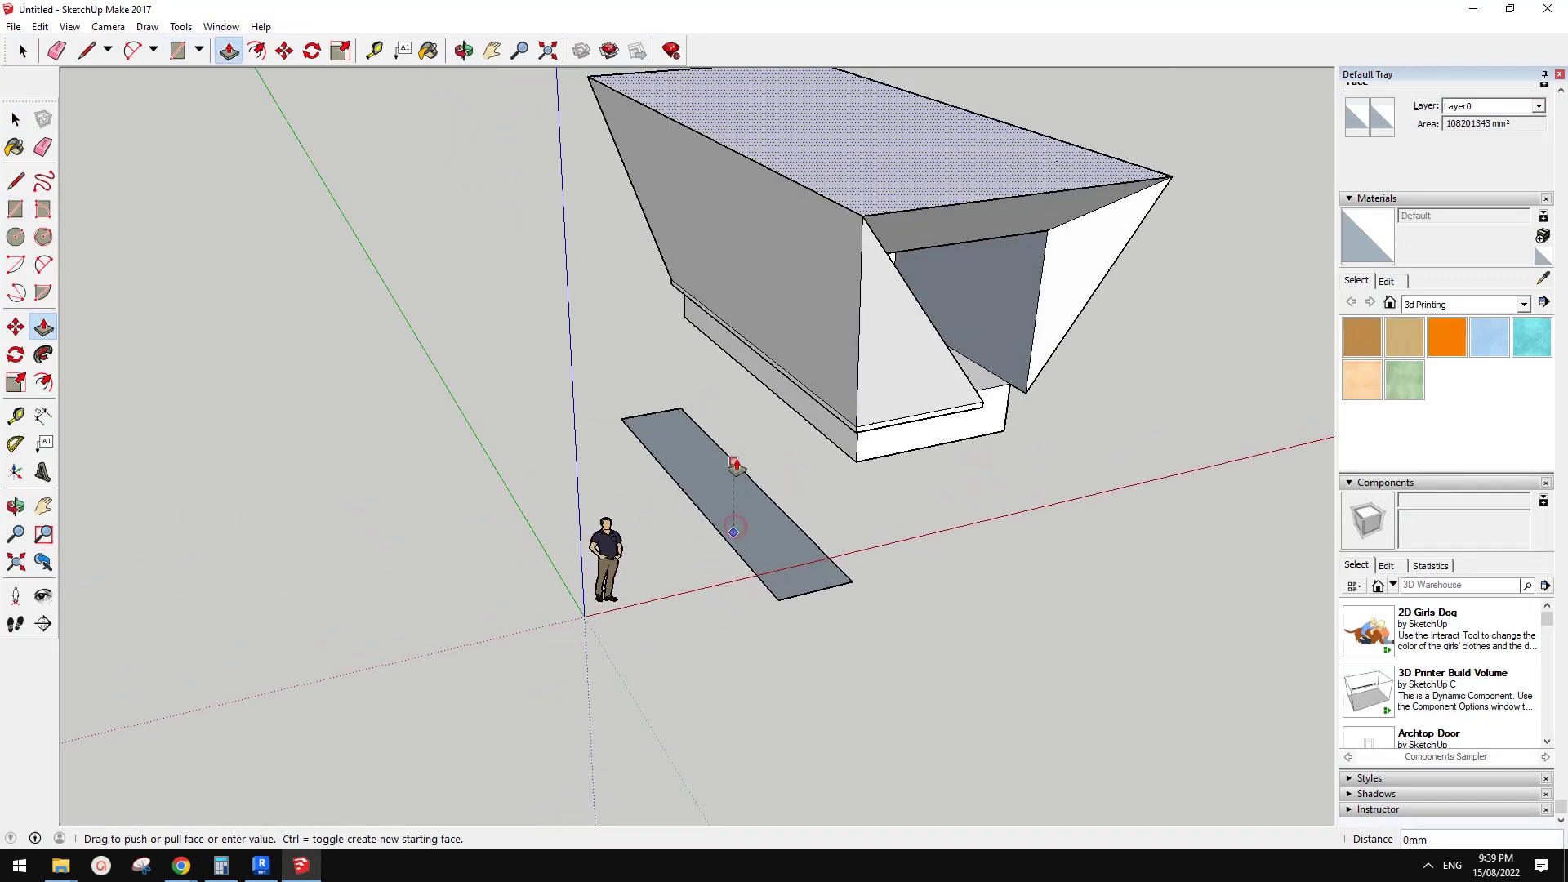
pyautogui.moveTo(758, 527); pyautogui.dragTo(759, 449)
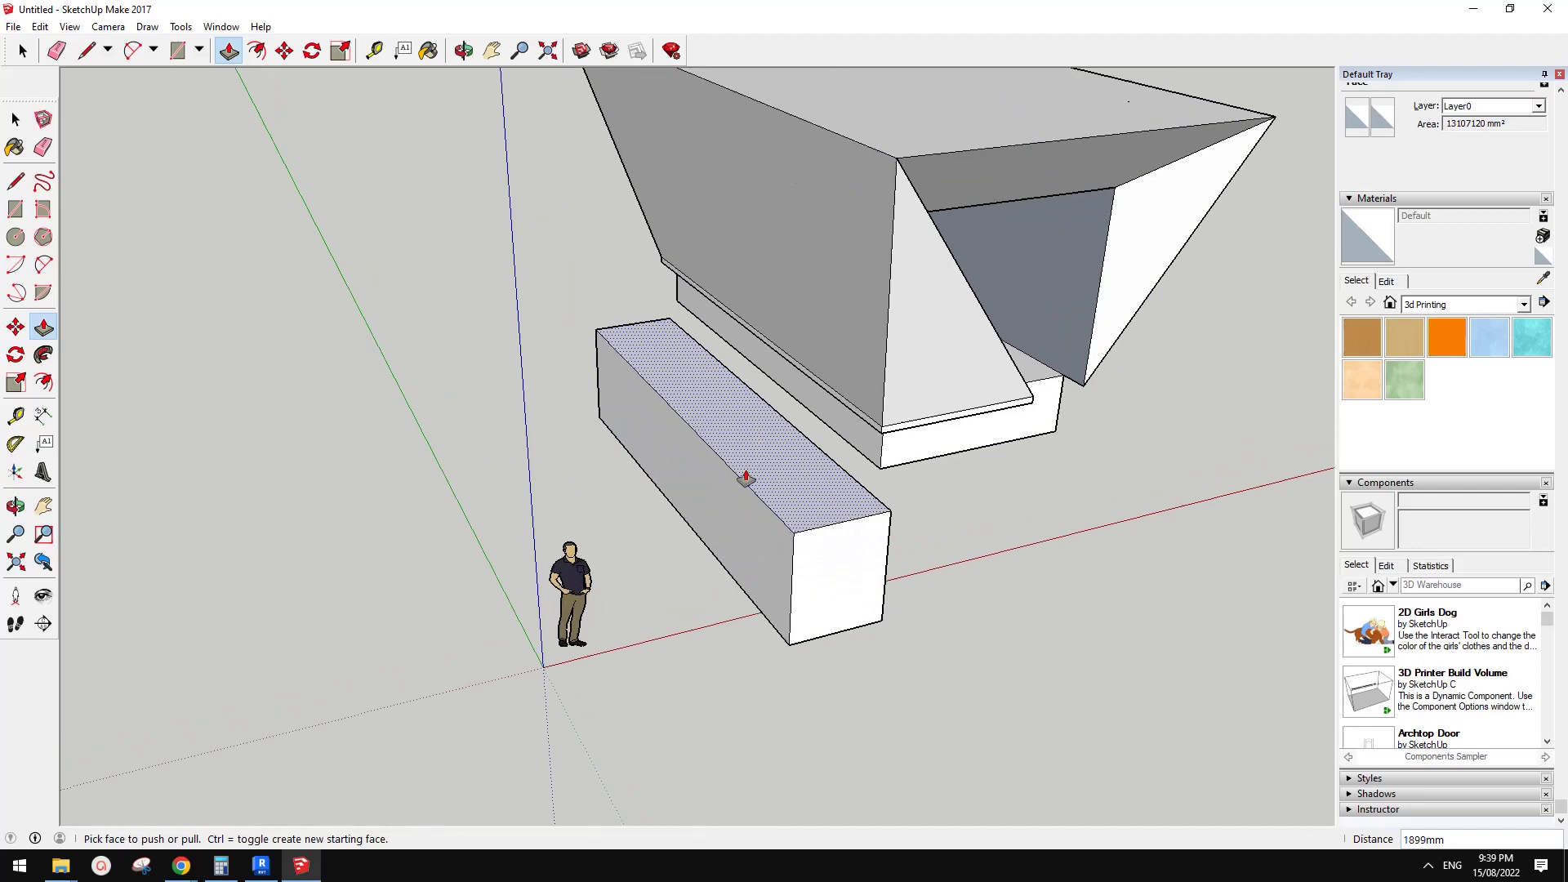
pyautogui.press('space')
# Move the wall block's long lower outer edge inward so that its outer side face slopes.
pyautogui.moveTo(784, 514); pyautogui.dragTo(814, 635, button='middle')
pyautogui.click(730, 556)
pyautogui.press('m')
pyautogui.click(658, 658)
# Move the wall block's lower front edge outward about 2971 mm to give it a ramped end.
pyautogui.moveTo(909, 625); pyautogui.dragTo(1019, 682, button='middle')
pyautogui.click(1010, 645)
pyautogui.click(1215, 722)
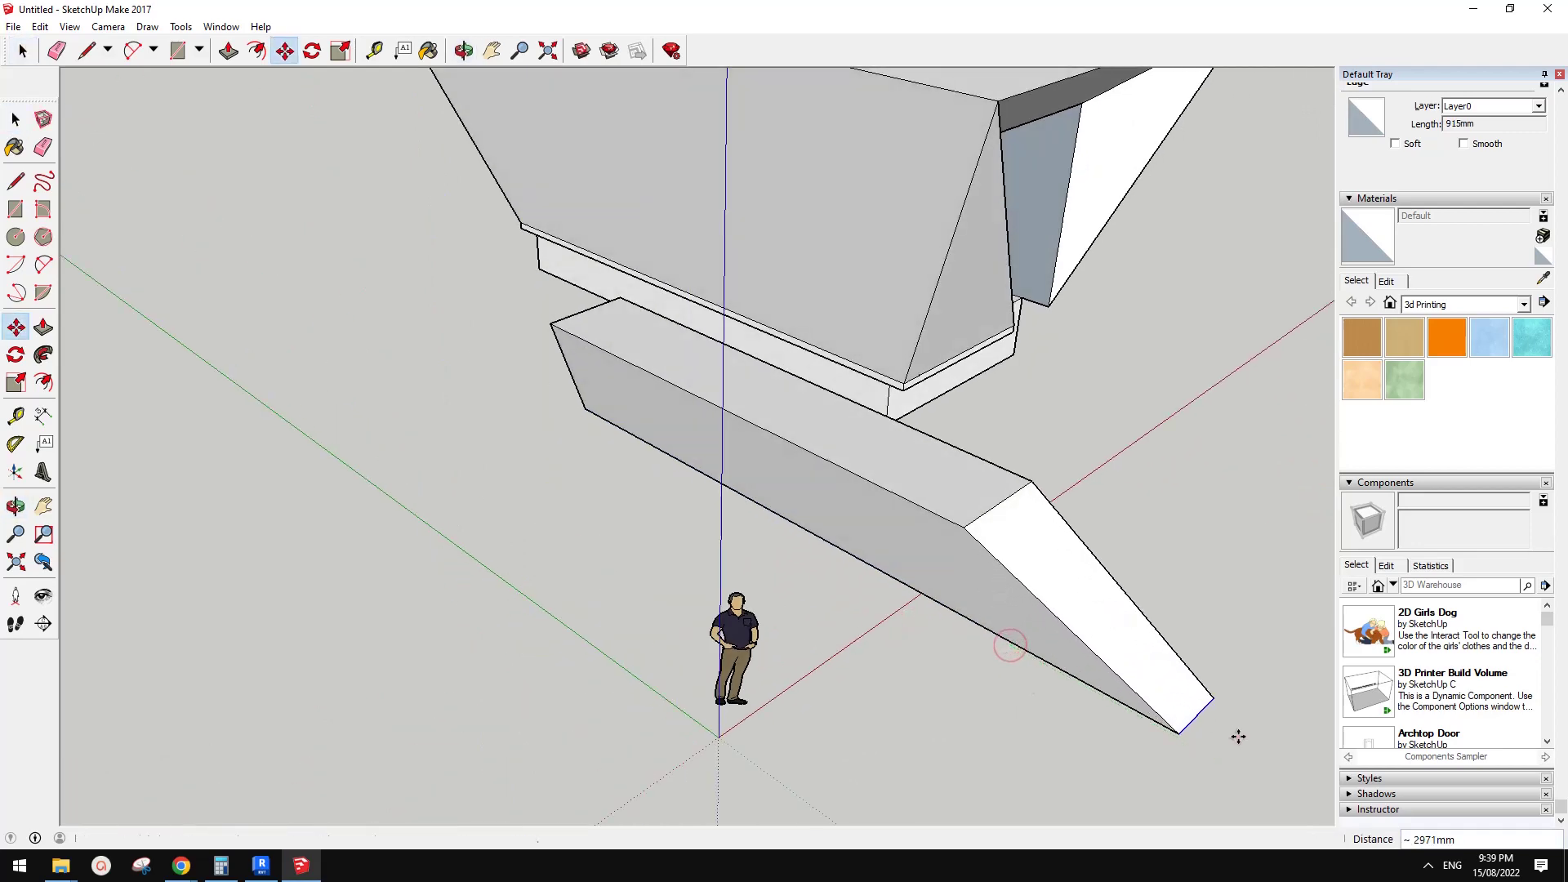
pyautogui.moveTo(1232, 735); pyautogui.dragTo(441, 792, button='middle')
pyautogui.press('space')
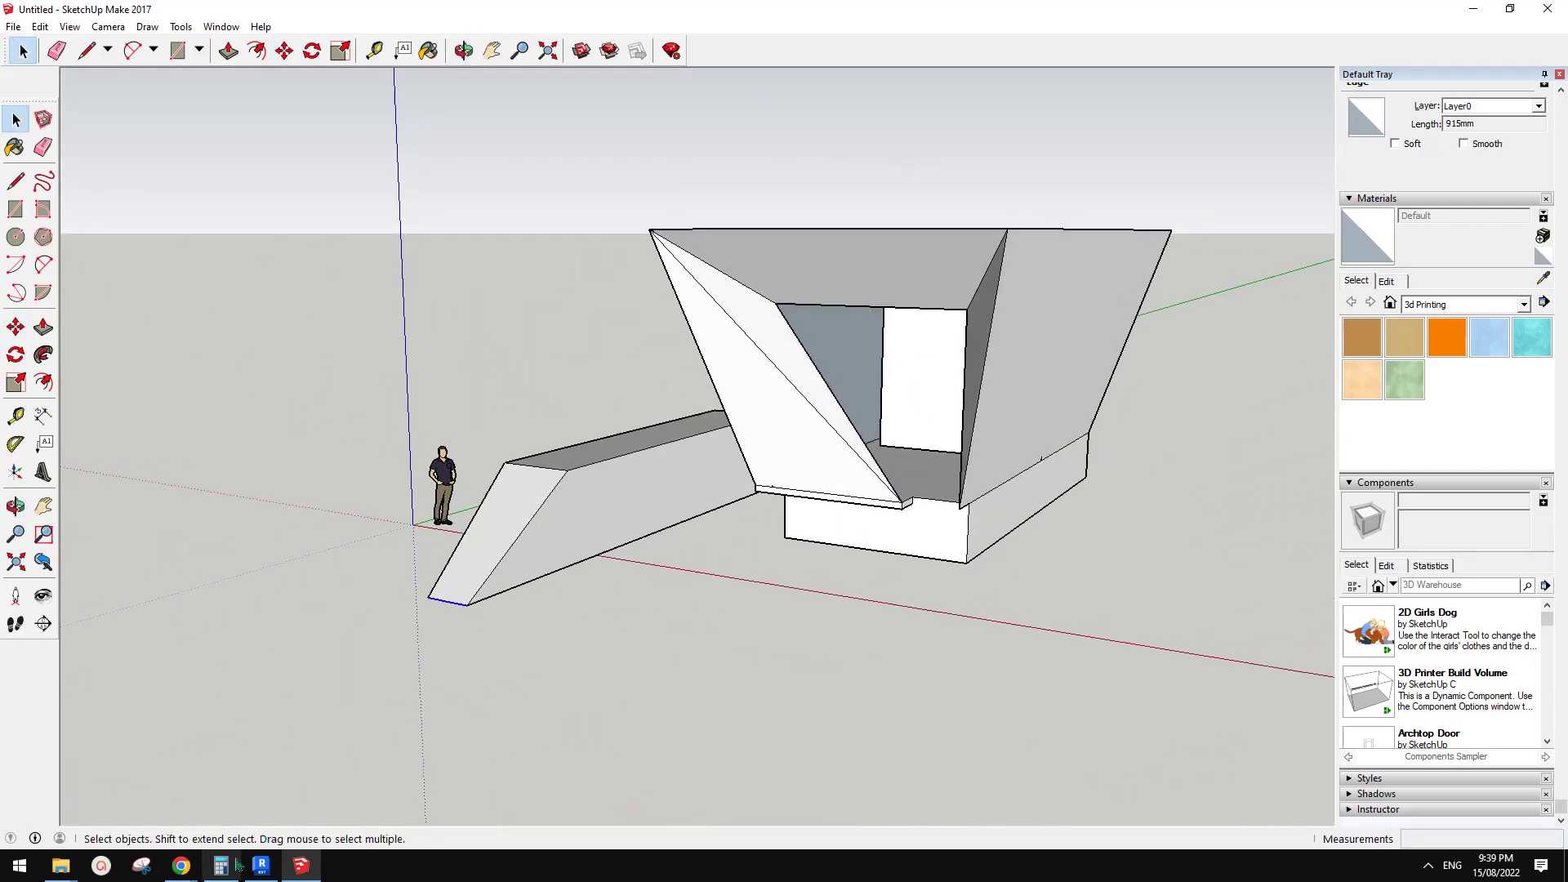
# Check the reference photos in Chrome and draw a 300 by 170 mm rectangle low on the wall block's inner side face in SketchUp.
pyautogui.moveTo(182, 866)
pyautogui.click(357, 795)
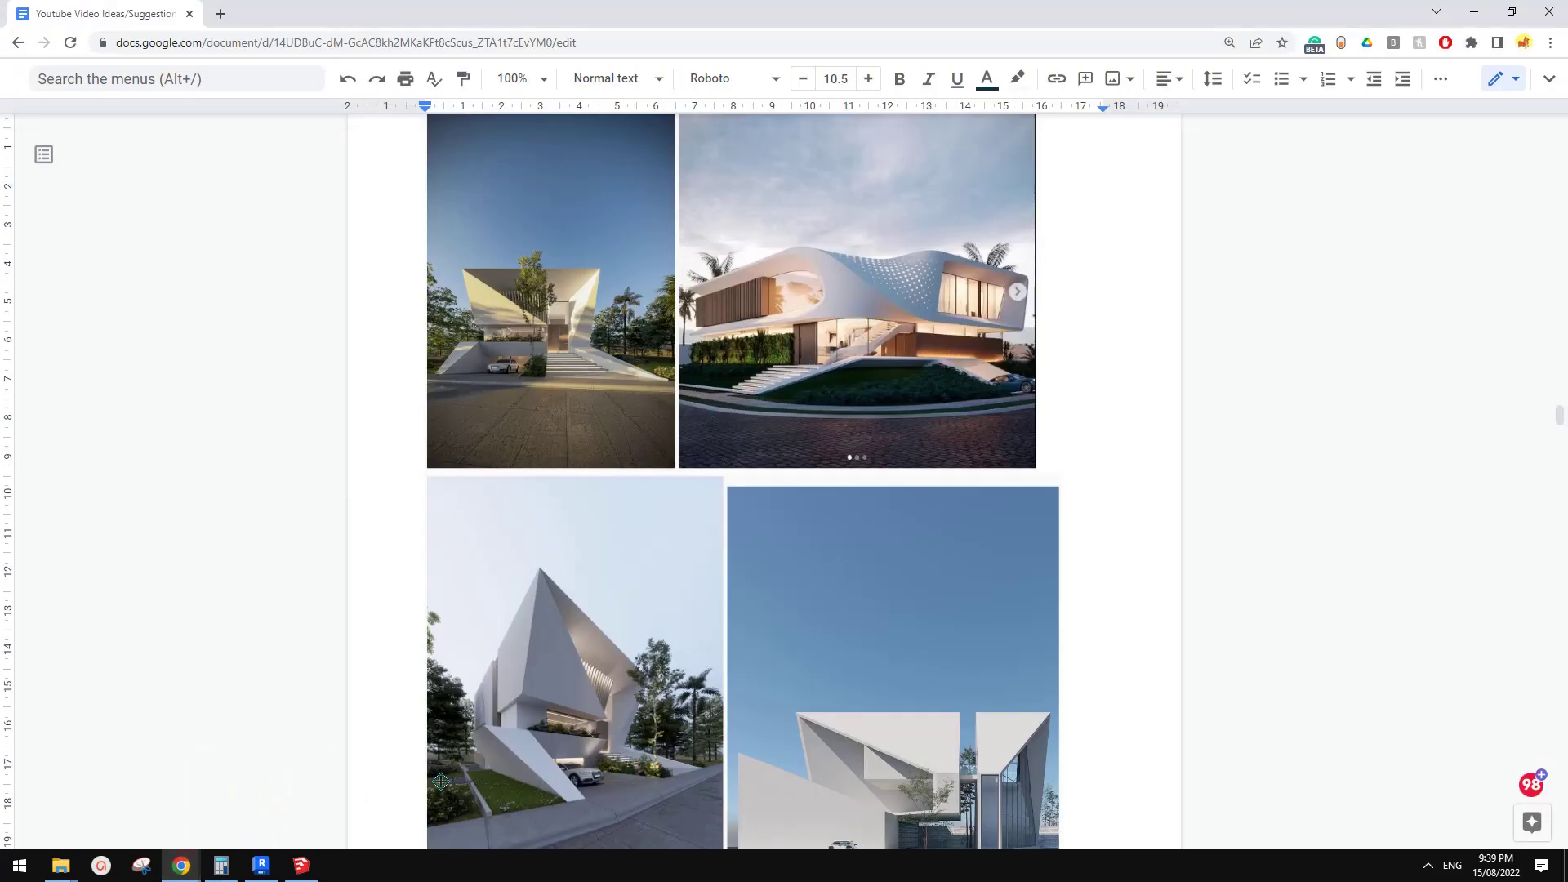
pyautogui.click(302, 868)
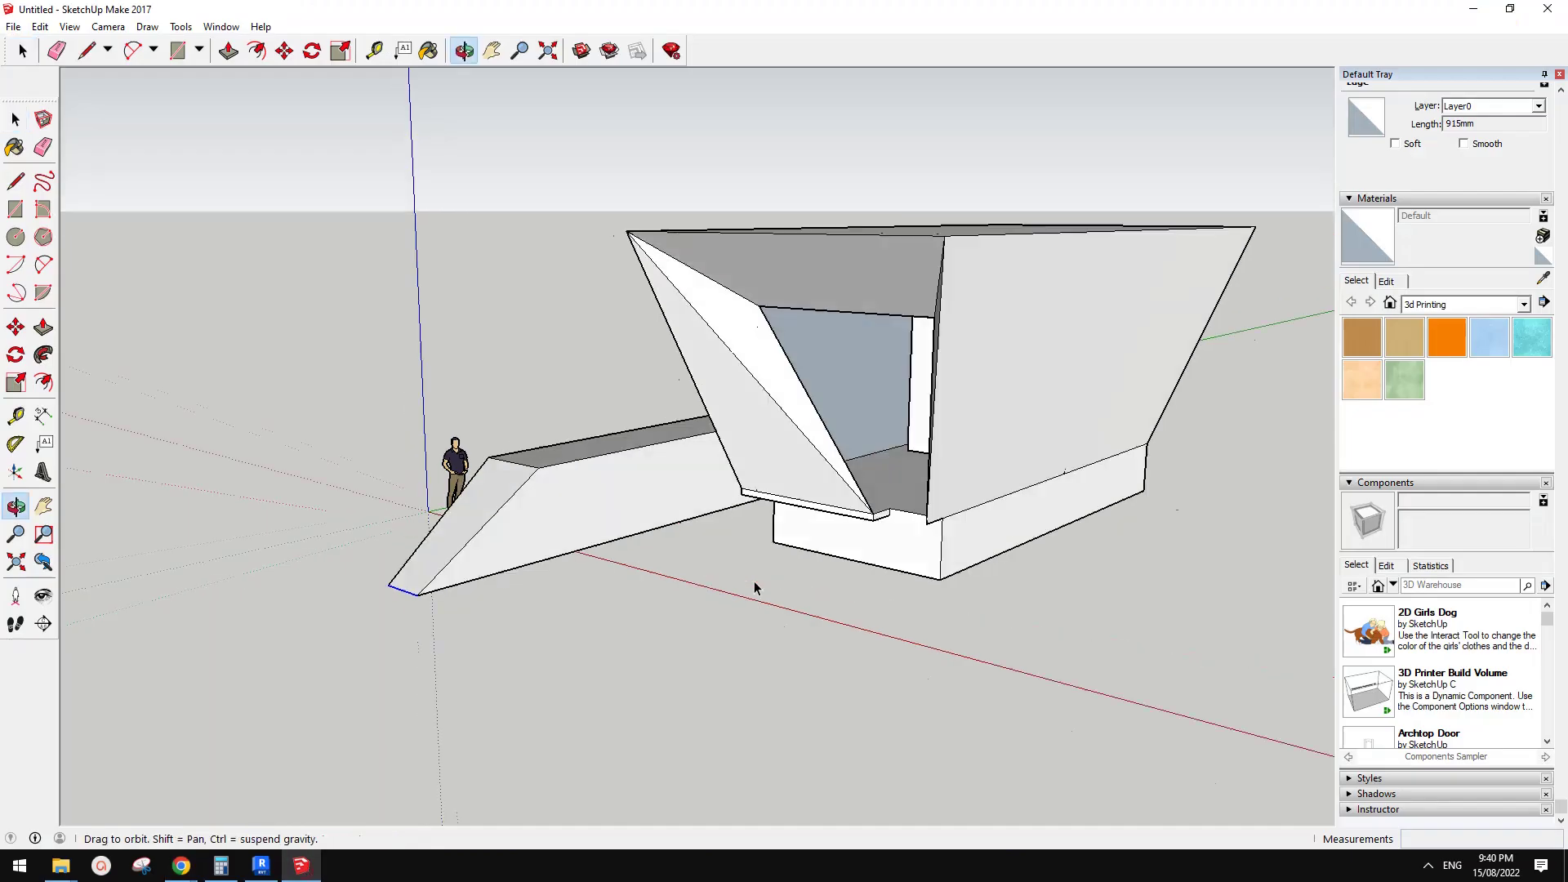
pyautogui.scroll(5, 753, 581)
pyautogui.press('r')
pyautogui.scroll(3, 596, 525)
pyautogui.moveTo(442, 536); pyautogui.dragTo(411, 501, button='middle')
pyautogui.click(411, 502)
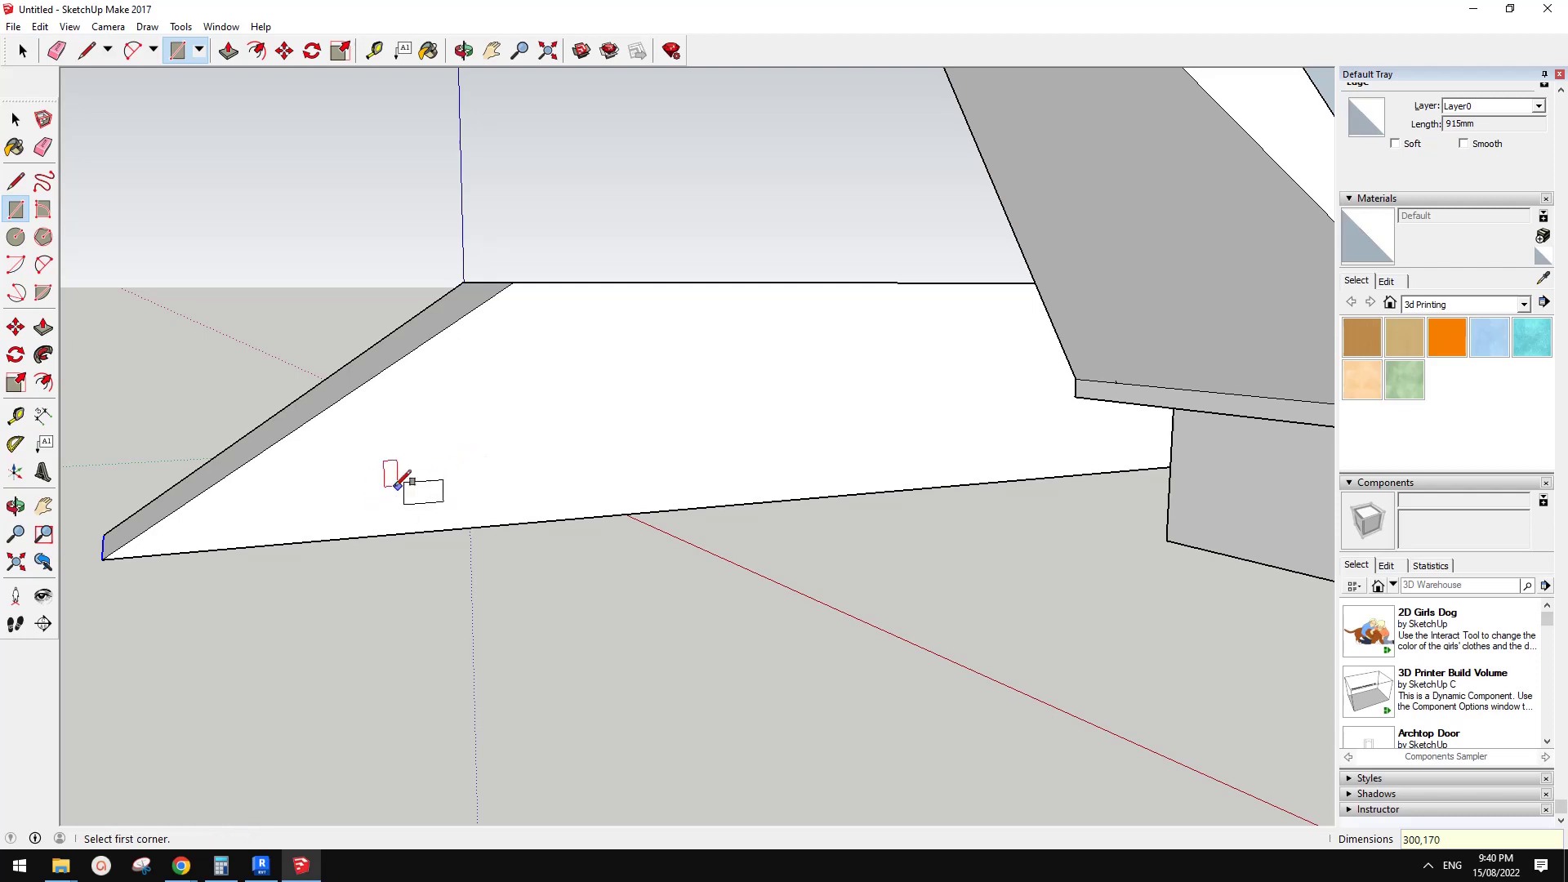
pyautogui.press('space')
# Push/Pull the small rectangle outward about 4157 mm to form the first stair step.
pyautogui.moveTo(434, 503); pyautogui.dragTo(637, 630, button='middle')
pyautogui.press('p')
pyautogui.click(431, 508)
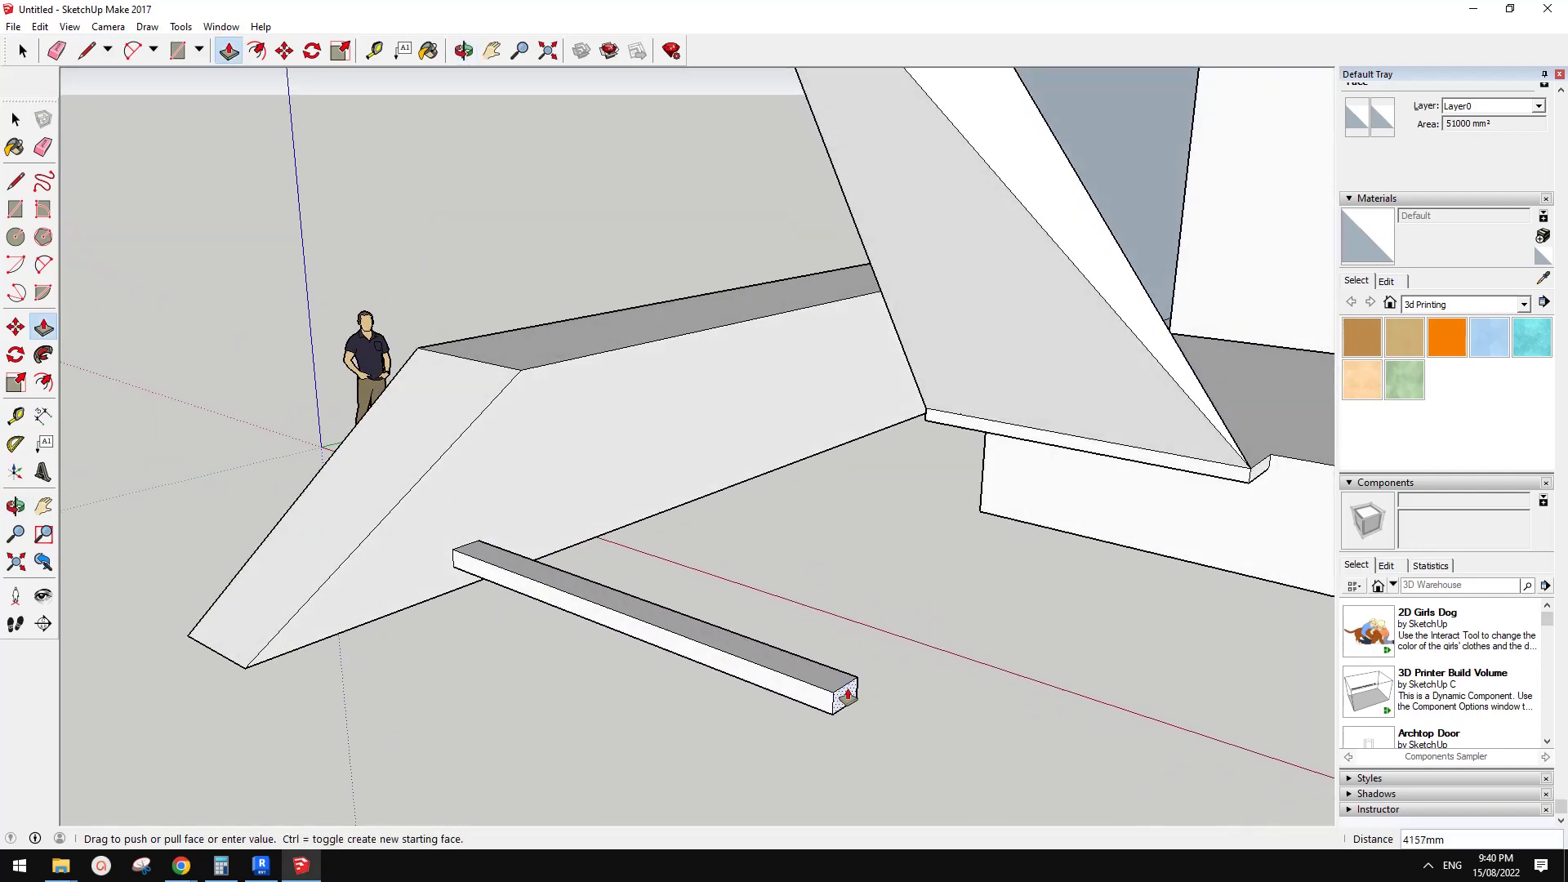
pyautogui.click(847, 693)
pyautogui.moveTo(846, 693); pyautogui.dragTo(640, 588, button='middle')
pyautogui.moveTo(483, 560); pyautogui.dragTo(525, 562, button='middle')
pyautogui.press('space')
pyautogui.tripleClick(525, 562)
pyautogui.rightClick(525, 562)
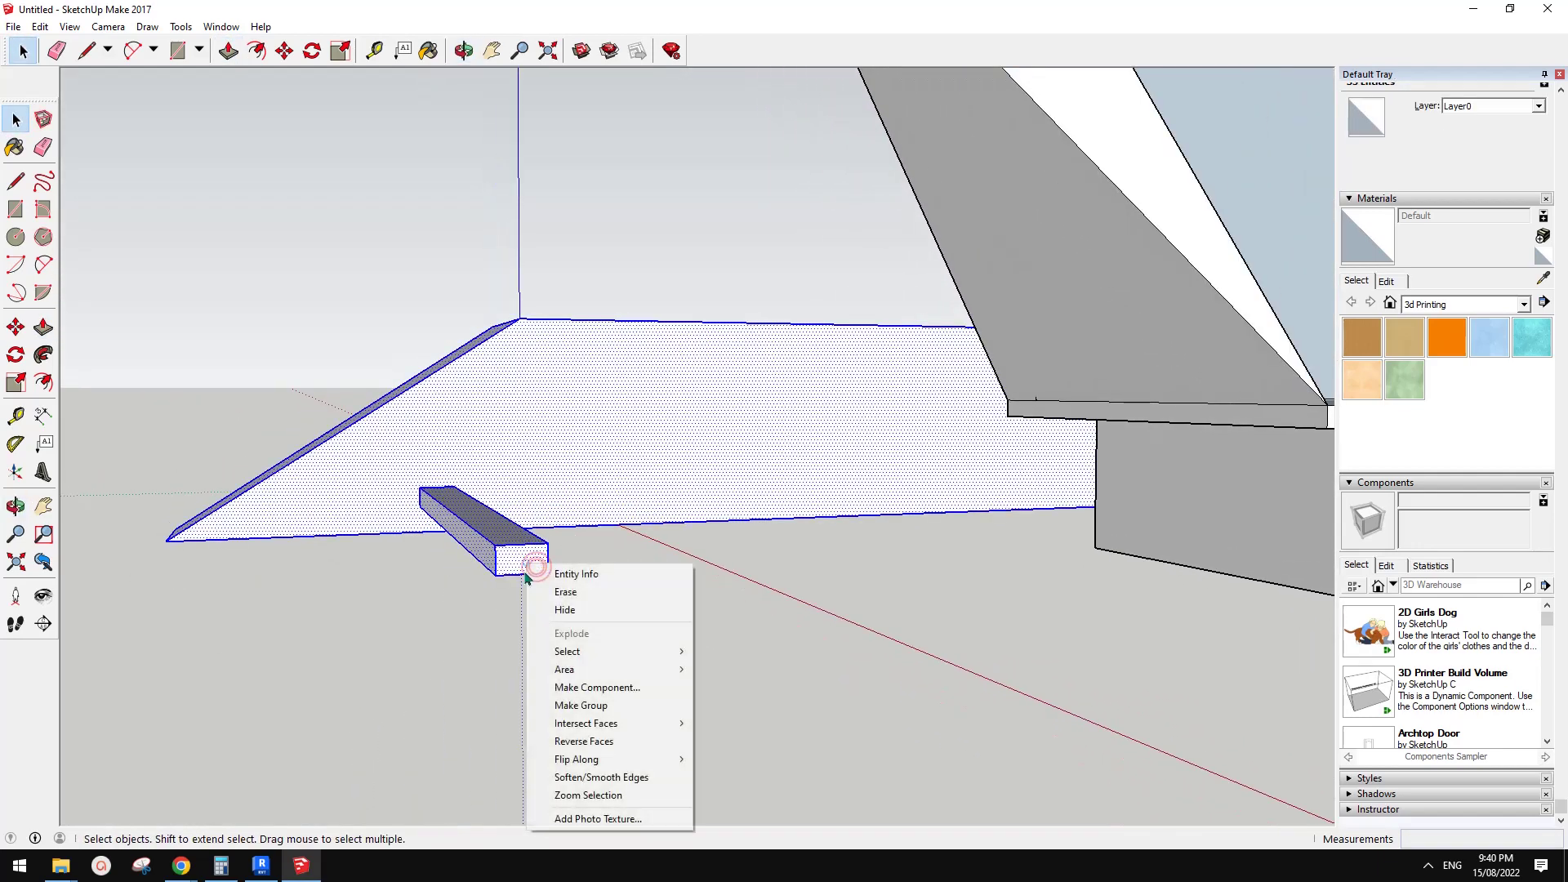
pyautogui.click(564, 611)
pyautogui.hotkey('ctrl', 'z')
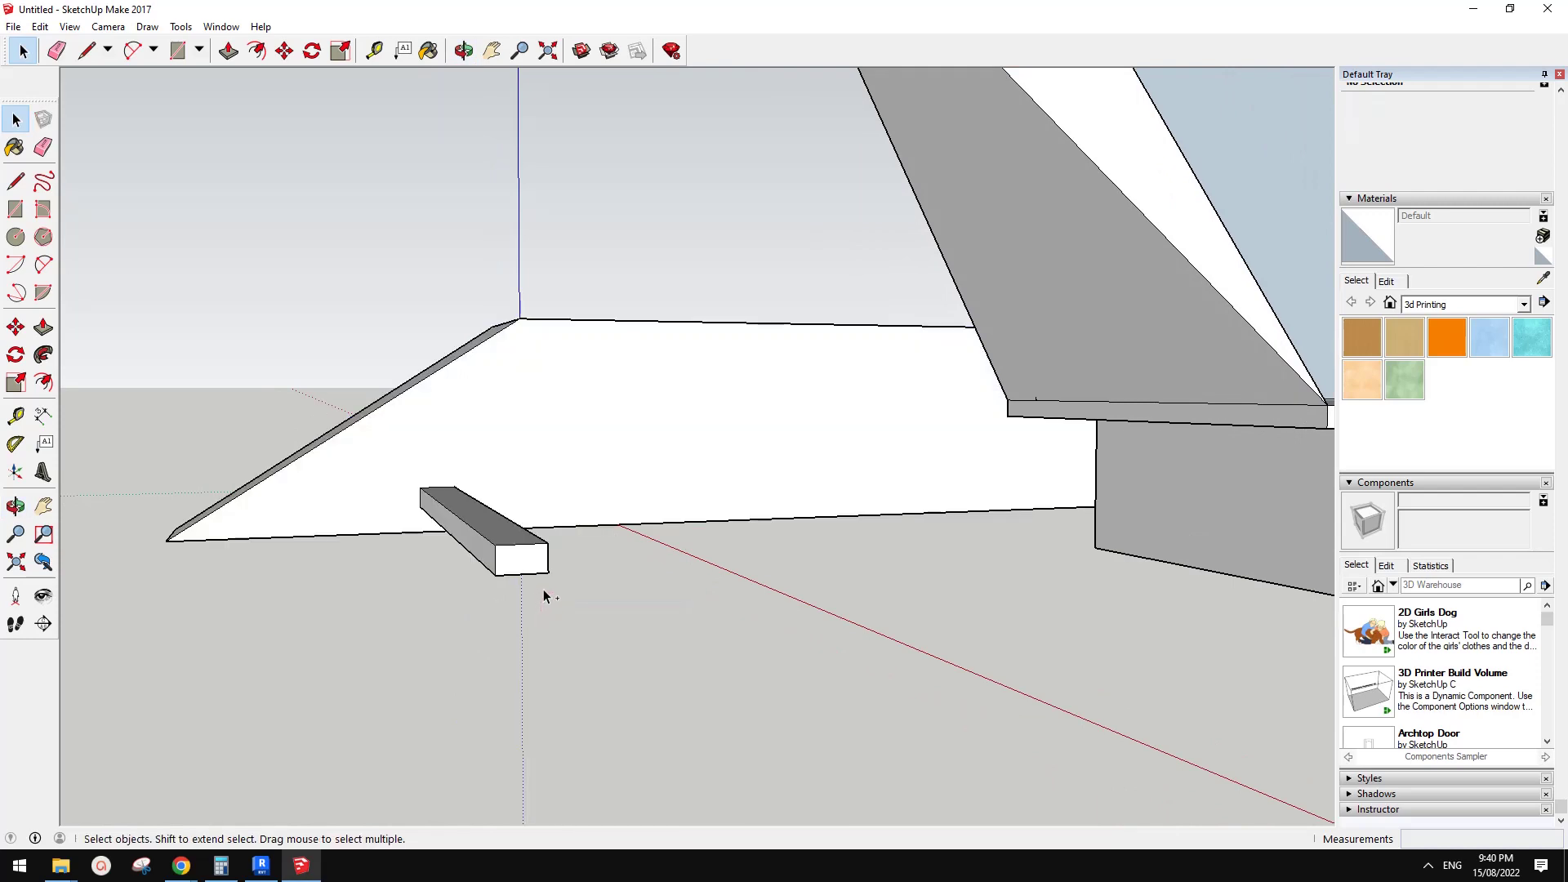
# Select only the step's geometry and make it a group.
pyautogui.moveTo(610, 614); pyautogui.dragTo(610, 617)
pyautogui.rightClick(504, 545)
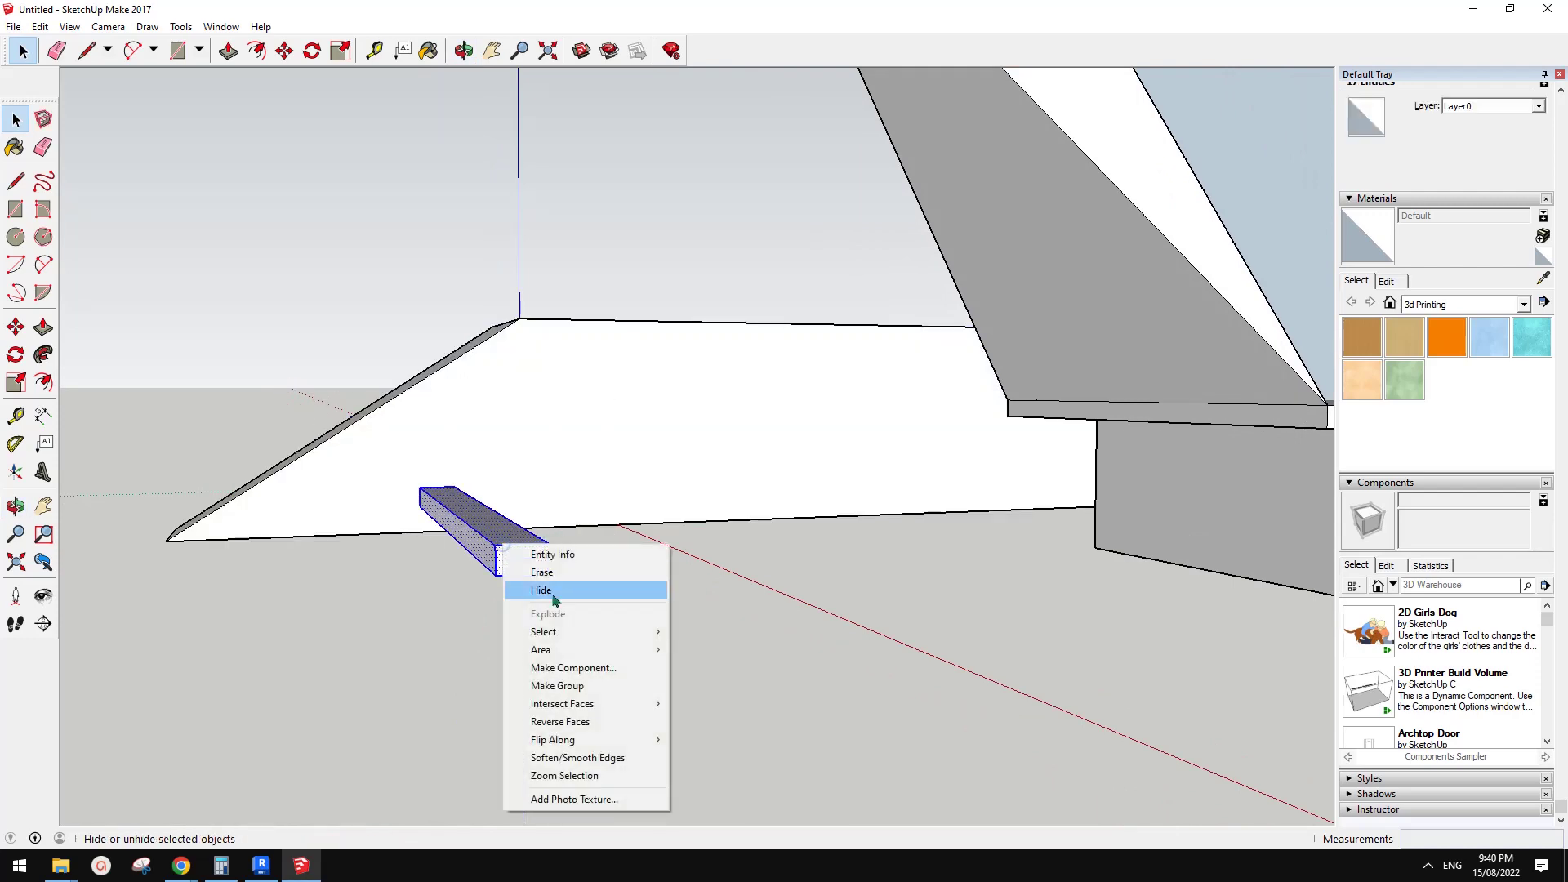
pyautogui.click(541, 686)
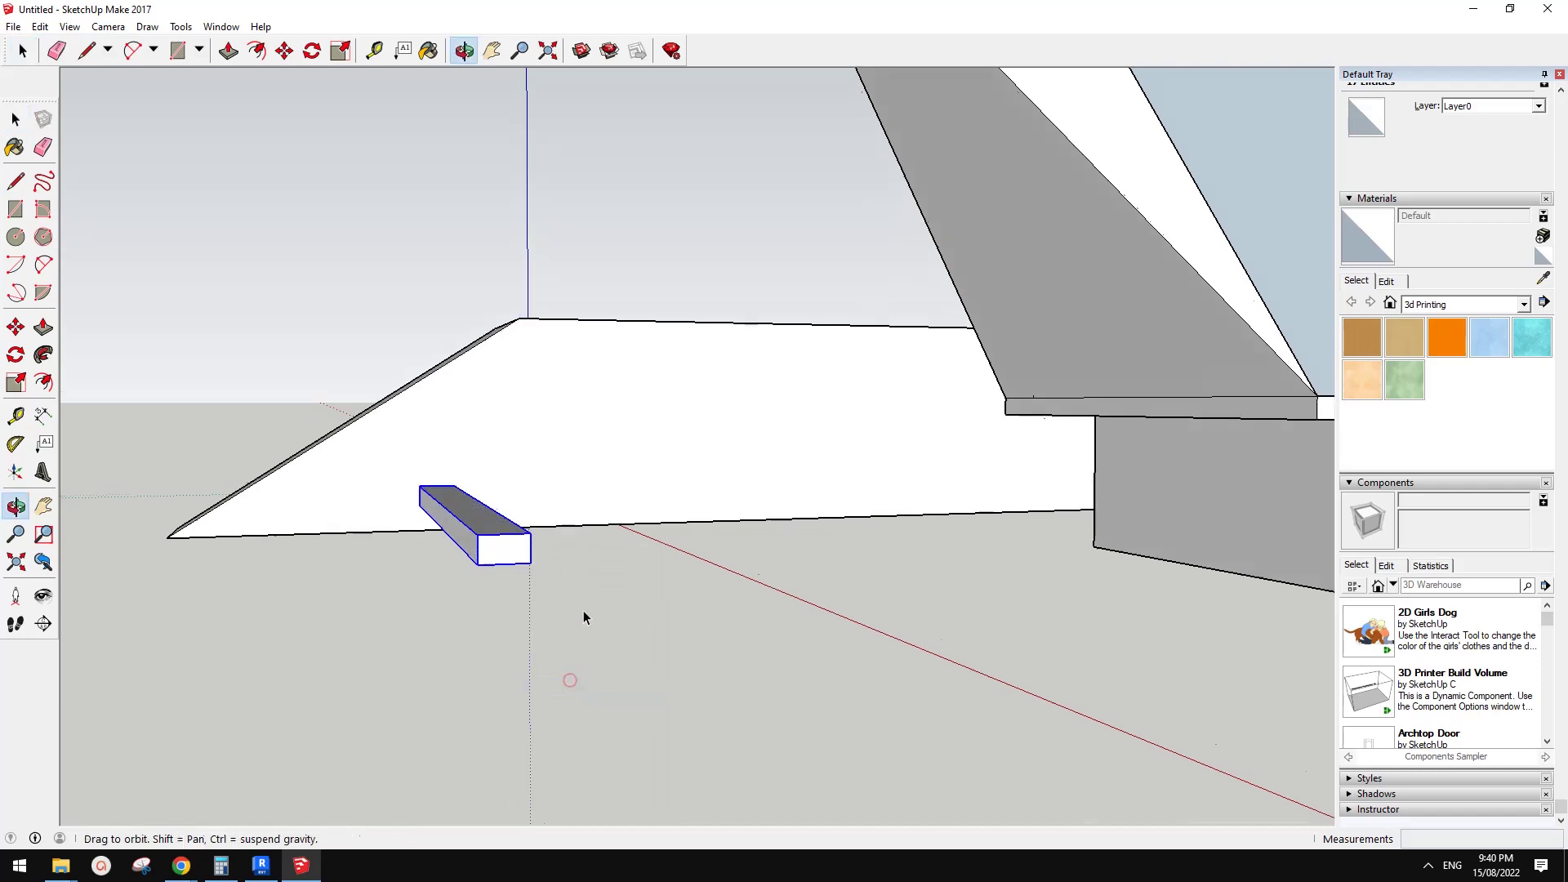
# Copy the step group diagonally so the copy's lower corner sits on the original's opposite upper corner.
pyautogui.moveTo(584, 611); pyautogui.dragTo(449, 532, button='middle')
pyautogui.press('m')
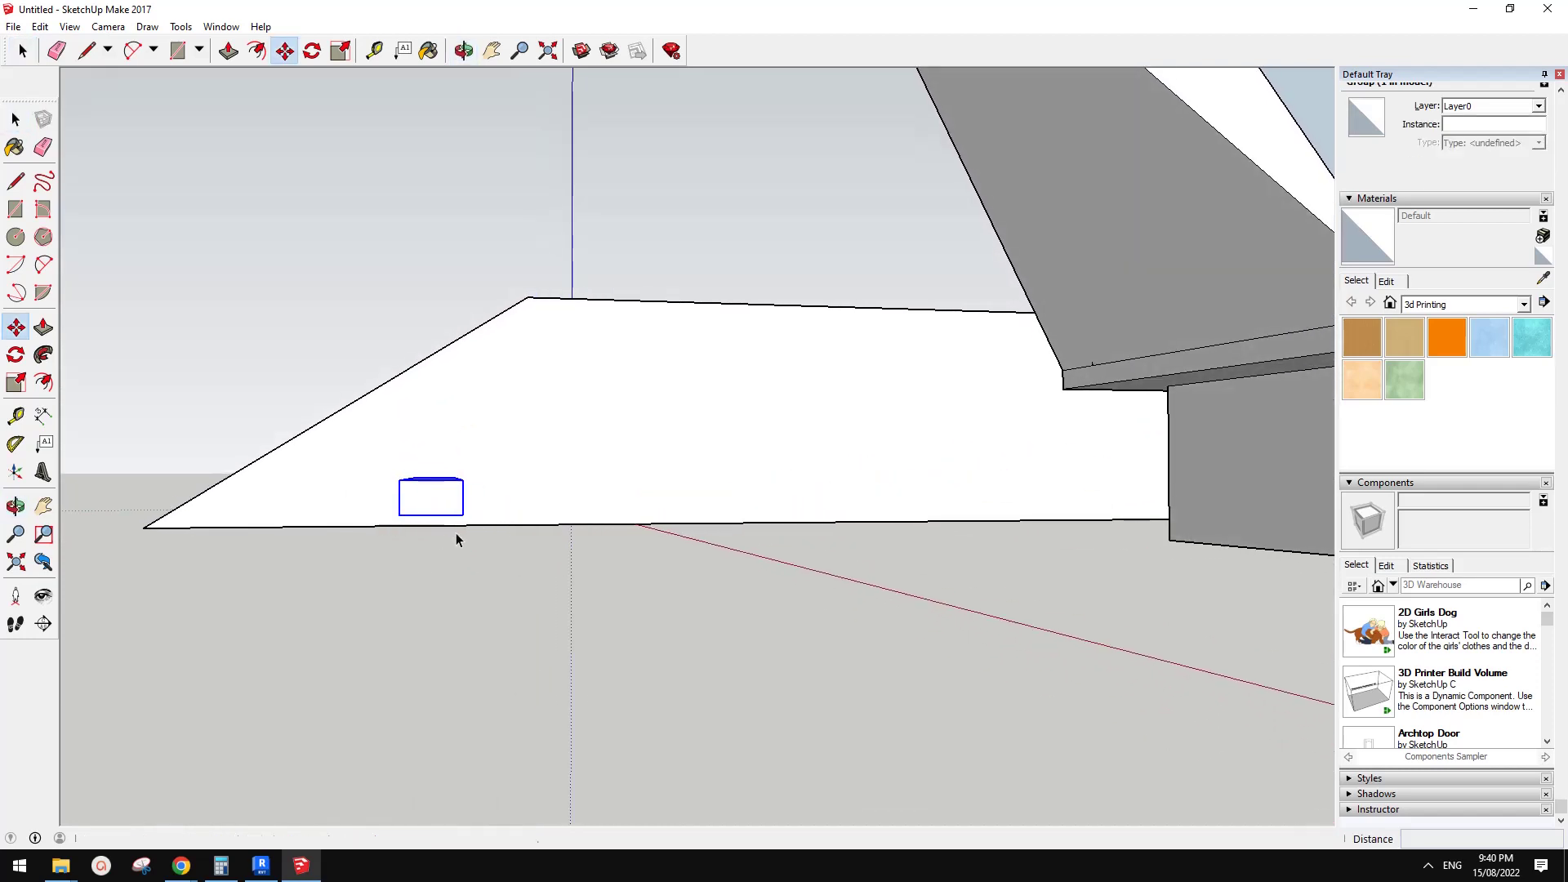
pyautogui.click(401, 517)
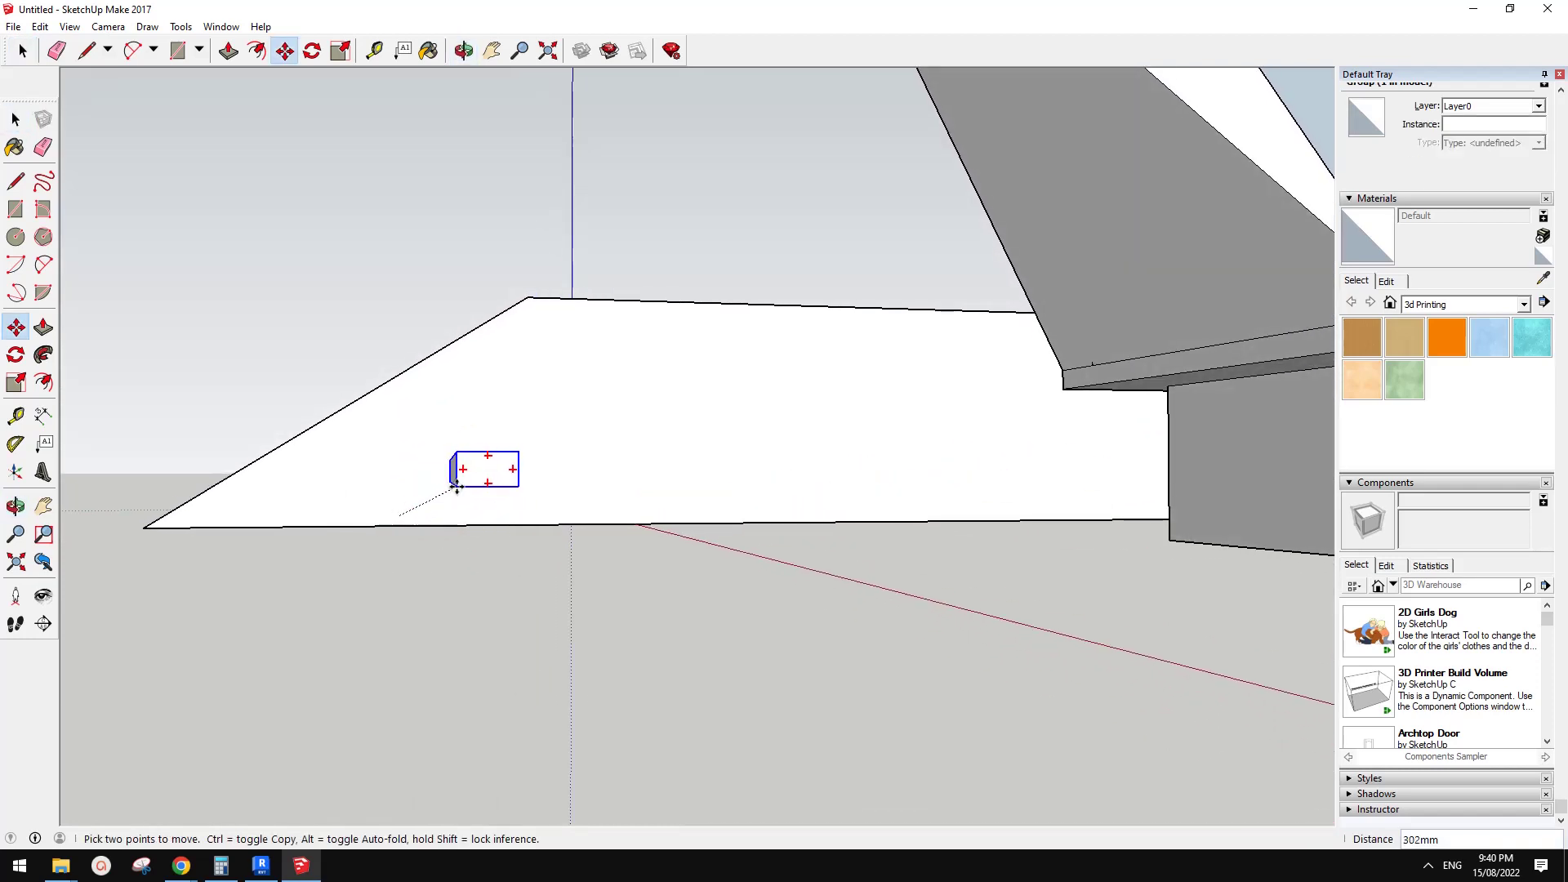
pyautogui.press('ctrl')
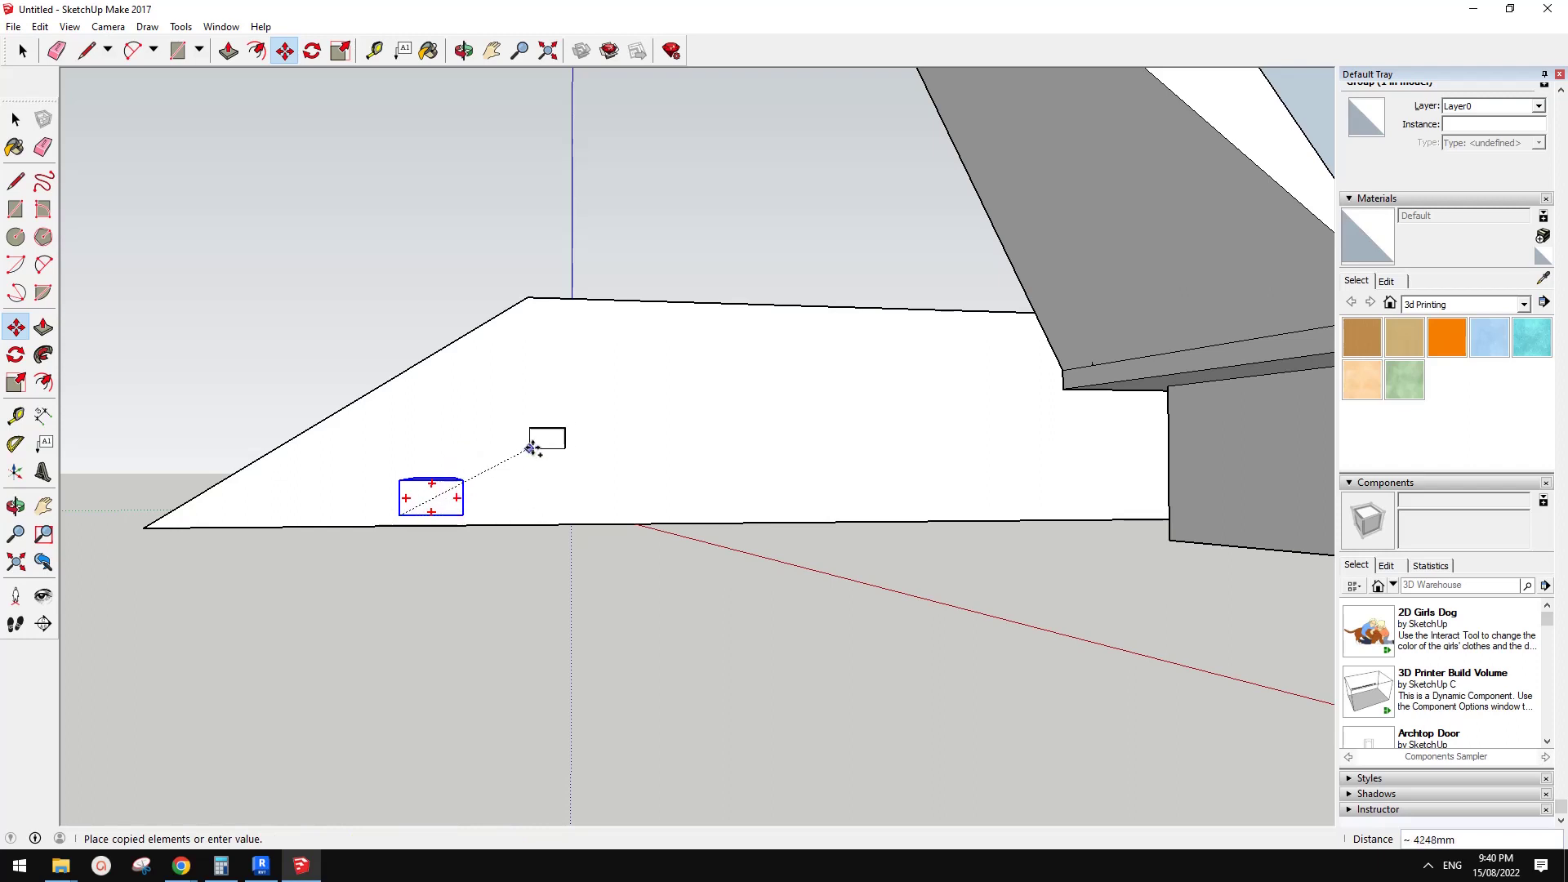
pyautogui.click(463, 482)
pyautogui.moveTo(473, 483); pyautogui.dragTo(553, 527, button='middle')
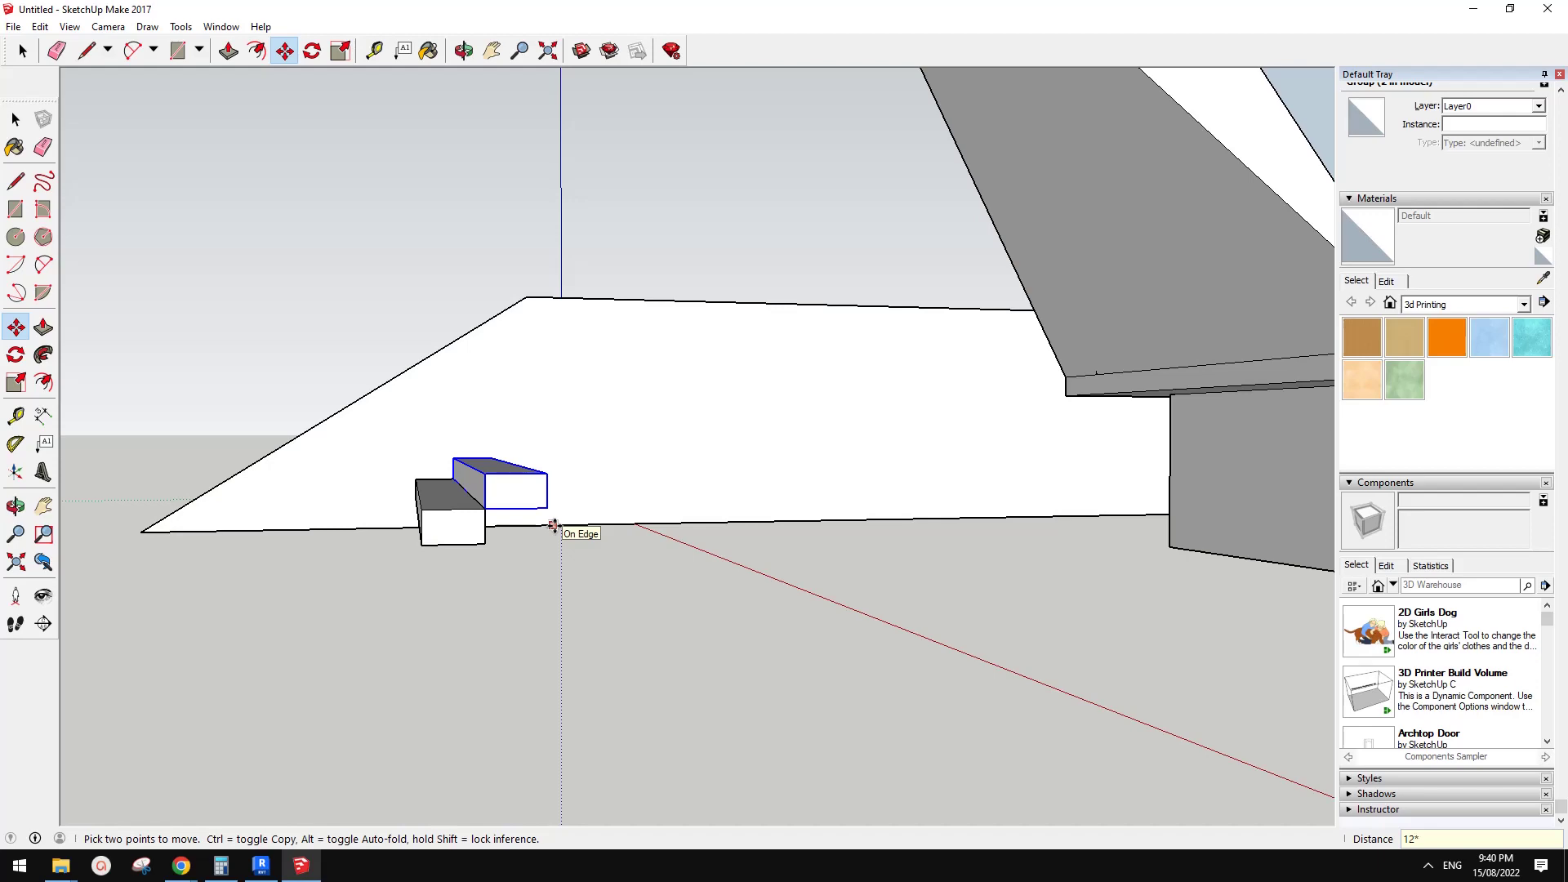
# Array the copied step with 12* to build the full stair flight along the wall block.
pyautogui.write('12*')
pyautogui.press('Return')
pyautogui.press('space')
pyautogui.moveTo(553, 529); pyautogui.dragTo(865, 571, button='middle')
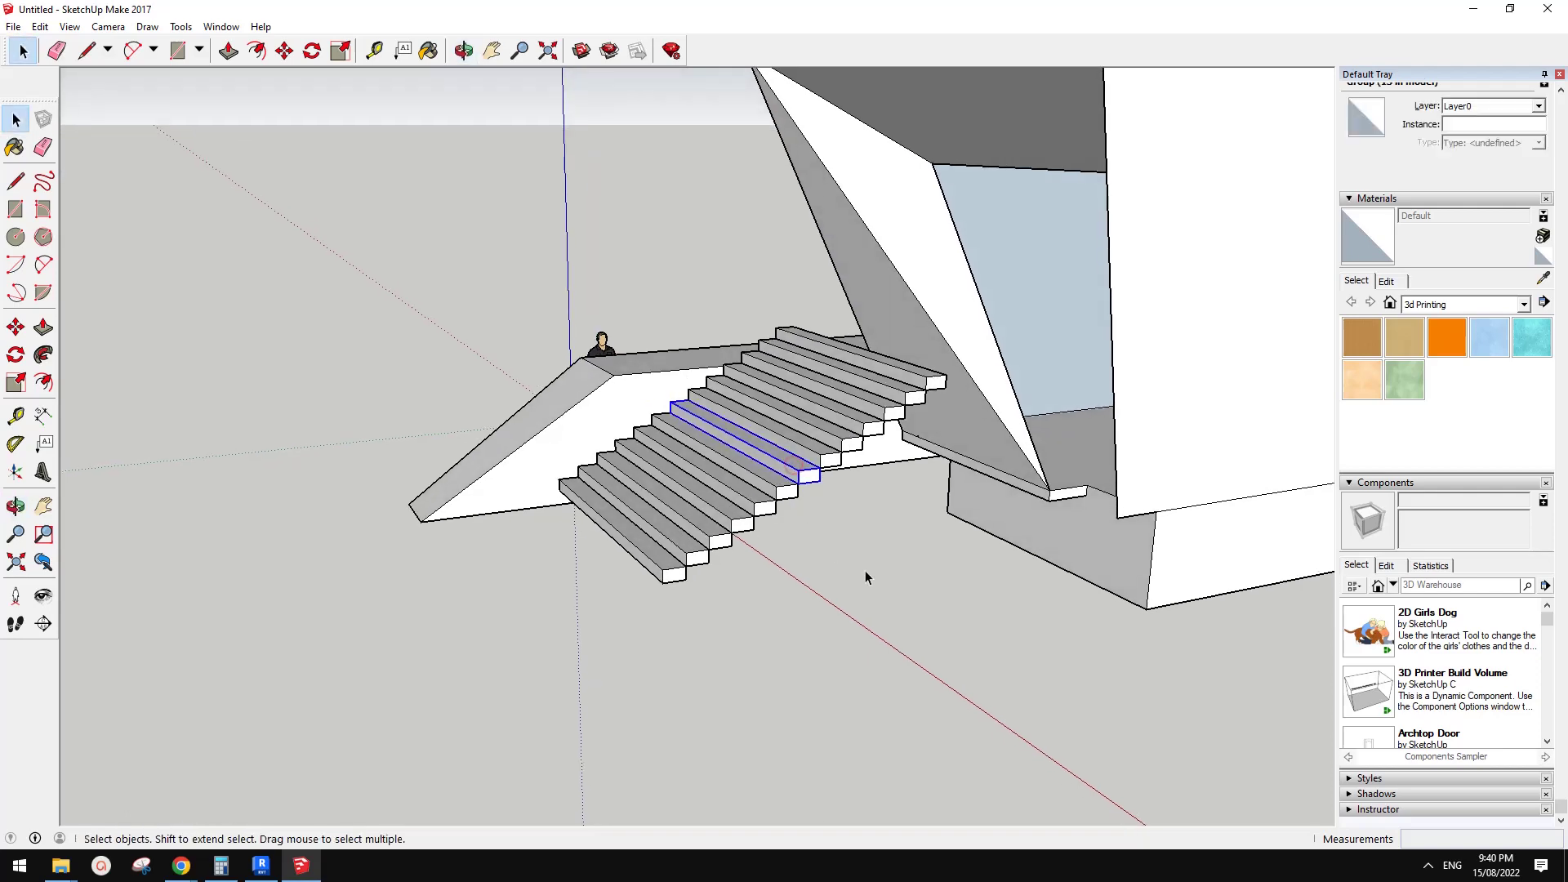
pyautogui.click(914, 375)
pyautogui.moveTo(915, 384); pyautogui.dragTo(598, 691, button='middle')
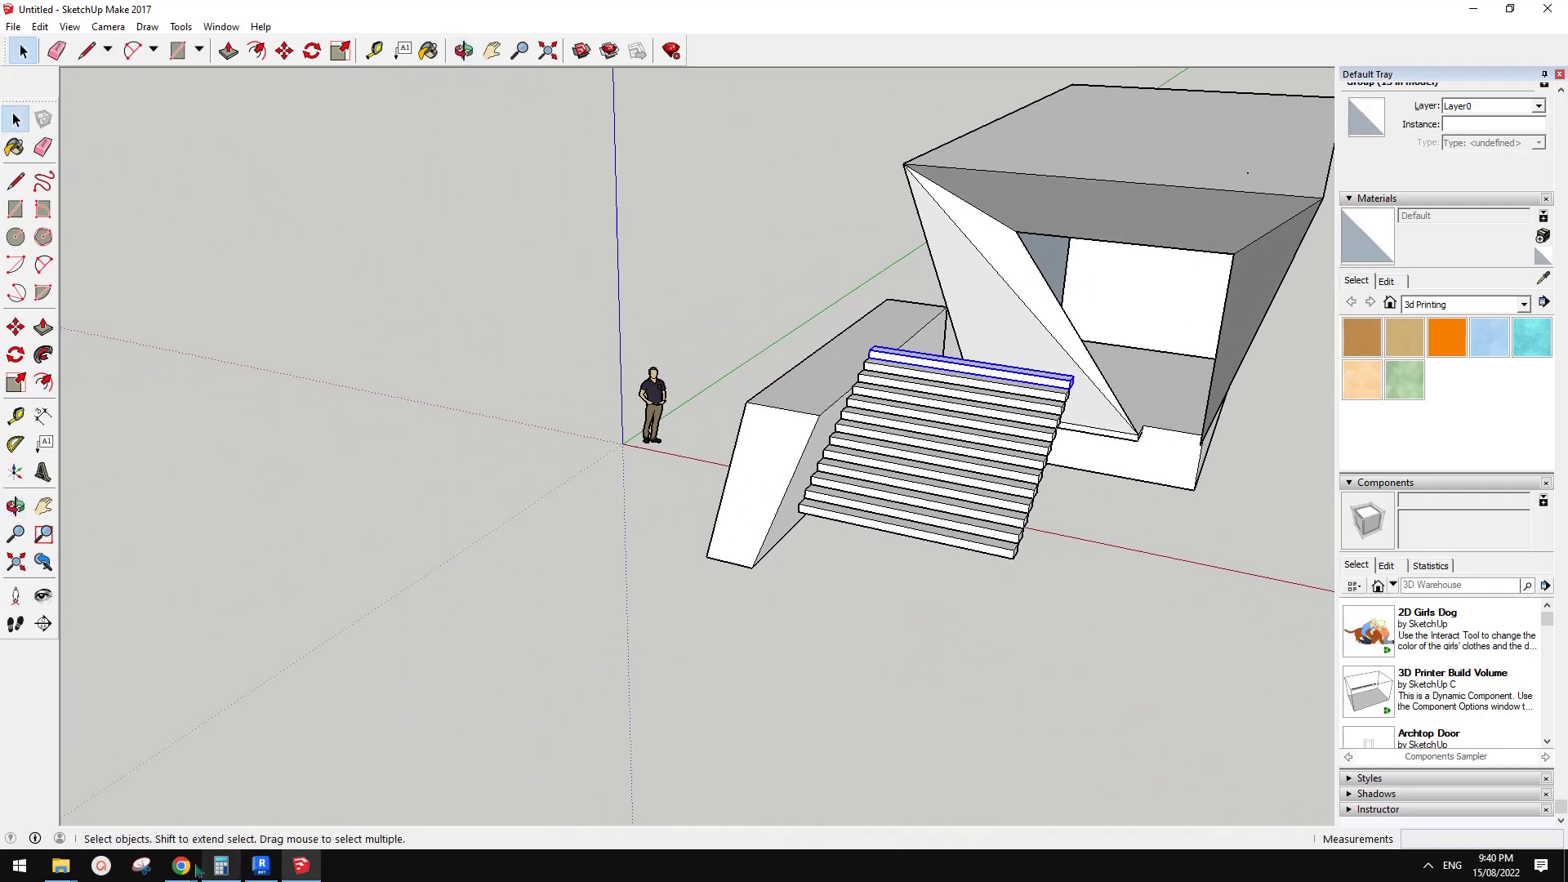
# Check the reference photos in Chrome and draw a rectangle about 3541 by 4872 mm on open ground away from the stairs in SketchUp.
pyautogui.moveTo(186, 870)
pyautogui.click(242, 812)
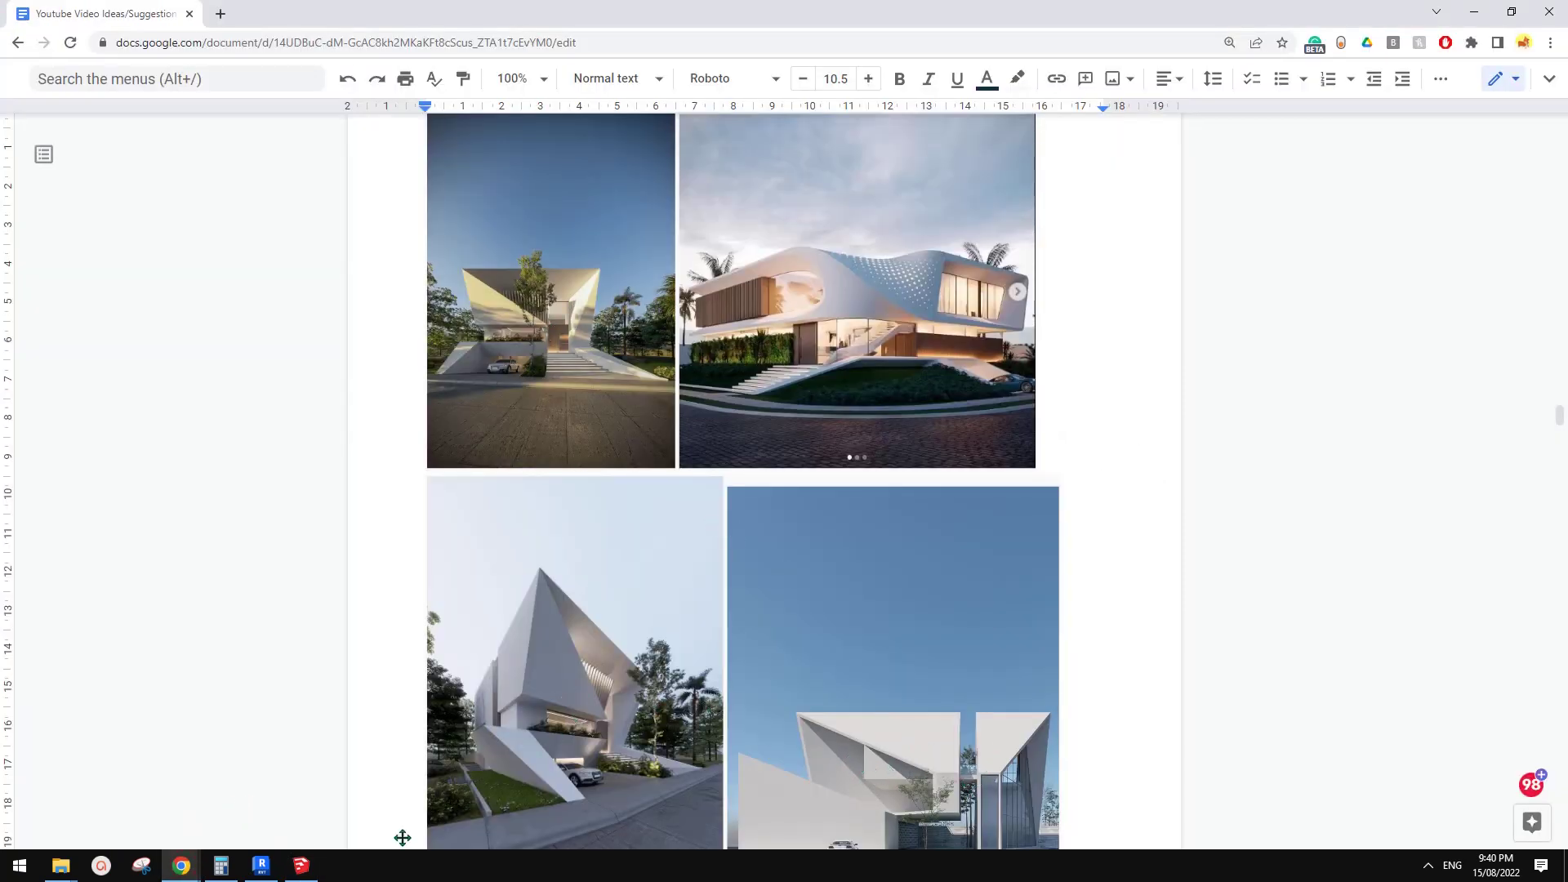
pyautogui.click(263, 867)
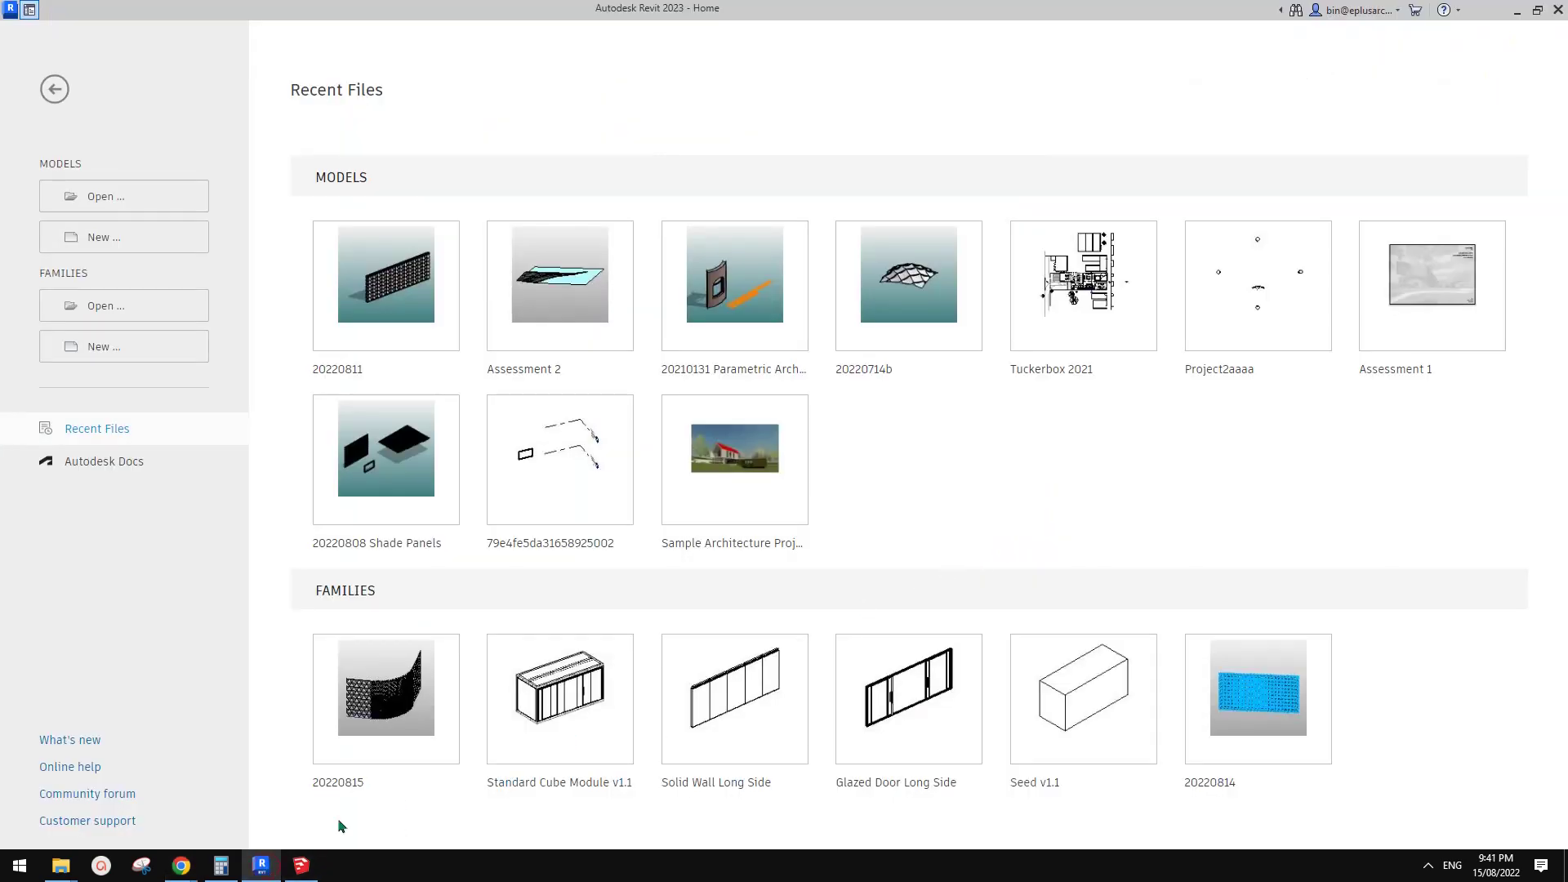
pyautogui.click(301, 866)
pyautogui.moveTo(817, 515)
pyautogui.mouseDown(button='middle')
pyautogui.moveTo(1078, 645)
pyautogui.moveTo(924, 574)
pyautogui.moveTo(1026, 602)
pyautogui.moveTo(1035, 649)
pyautogui.mouseUp(button='middle')
pyautogui.press('r')
pyautogui.click(1034, 649)
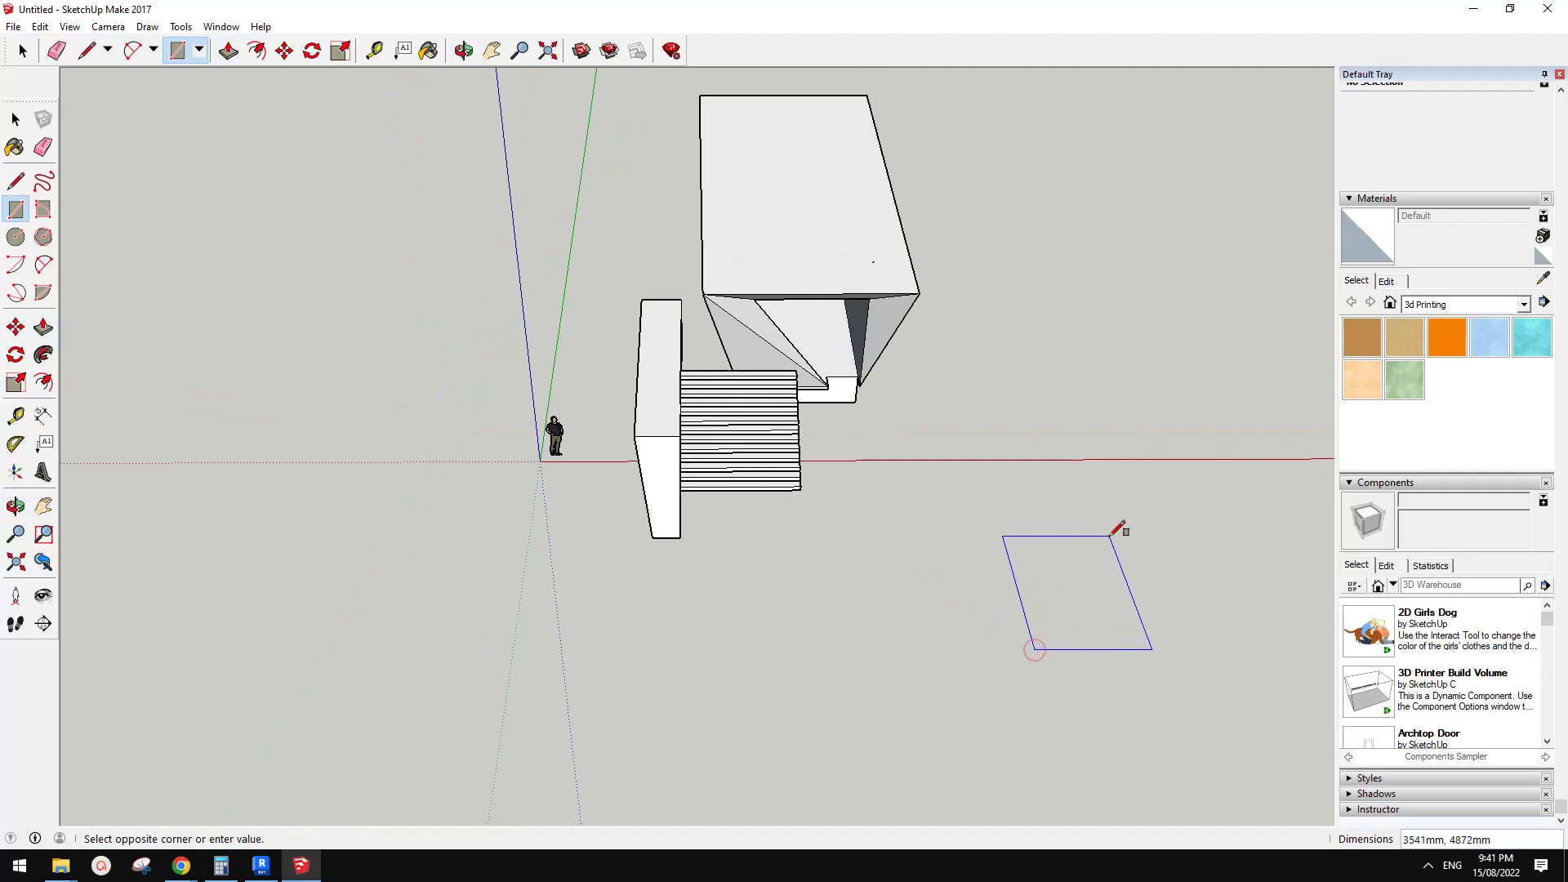
pyautogui.click(1112, 534)
# Push/Pull the new rectangle up about 5174 mm into a box.
pyautogui.moveTo(1112, 535)
pyautogui.mouseDown(button='middle')
pyautogui.moveTo(1132, 617)
pyautogui.moveTo(1093, 536)
pyautogui.mouseUp(button='middle')
pyautogui.press('p')
pyautogui.click(1093, 536)
pyautogui.click(1114, 427)
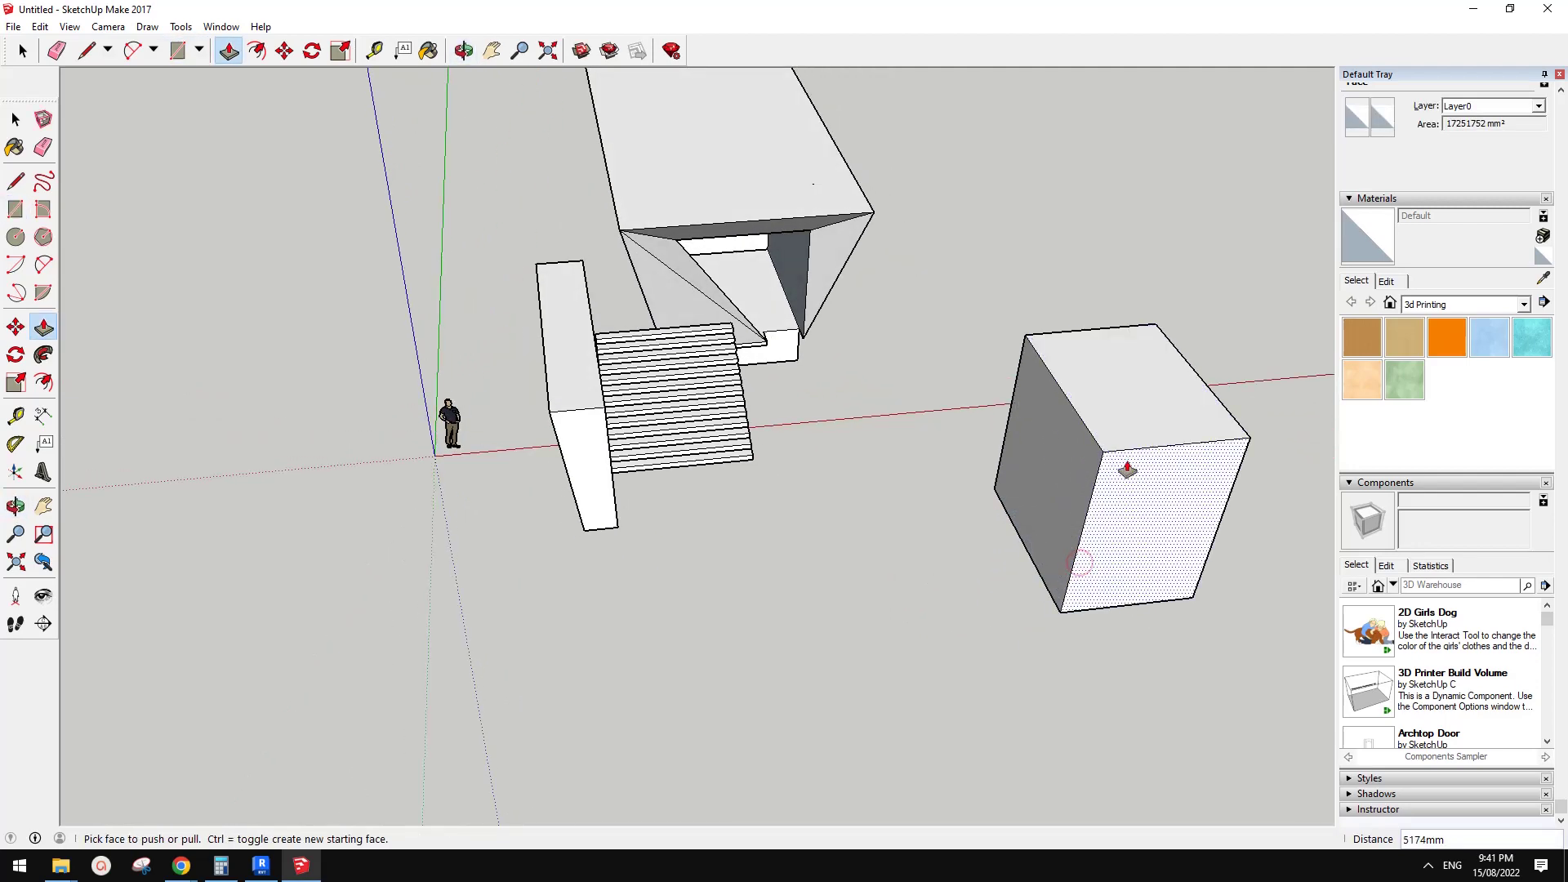
# Draw a centre line about 4872 mm long from back to front across the box's top face.
pyautogui.moveTo(1128, 470)
pyautogui.mouseDown(button='middle')
pyautogui.moveTo(1209, 452)
pyautogui.moveTo(1044, 414)
pyautogui.mouseUp(button='middle')
pyautogui.press('l')
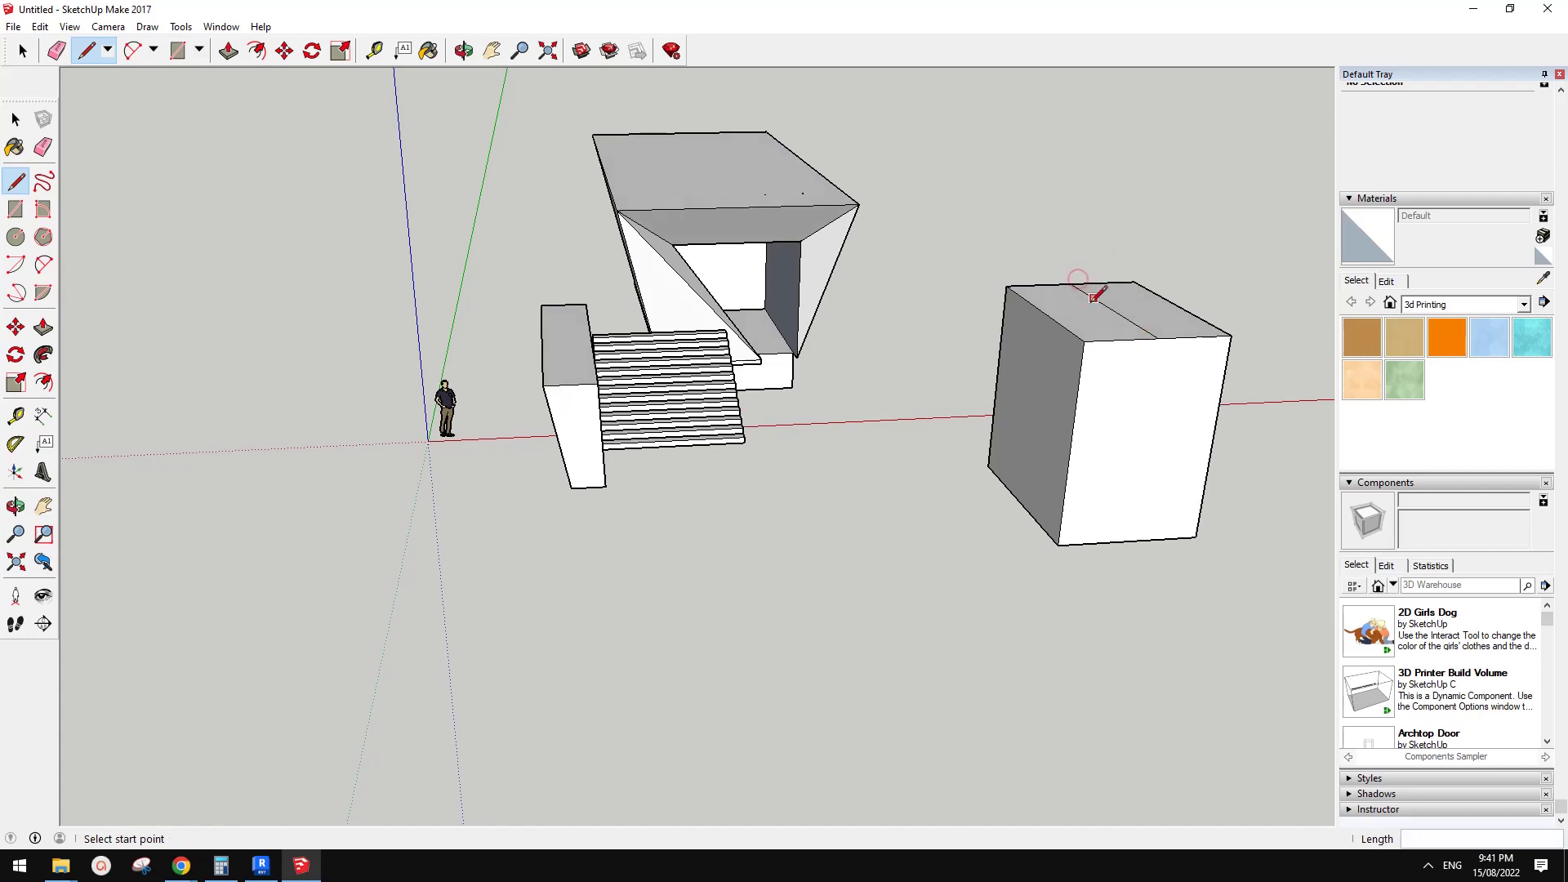
pyautogui.moveTo(1095, 287); pyautogui.dragTo(1095, 332, button='middle')
# Move the centre line on the box's top face straight up to form a gable roof.
pyautogui.press('m')
pyautogui.press('space')
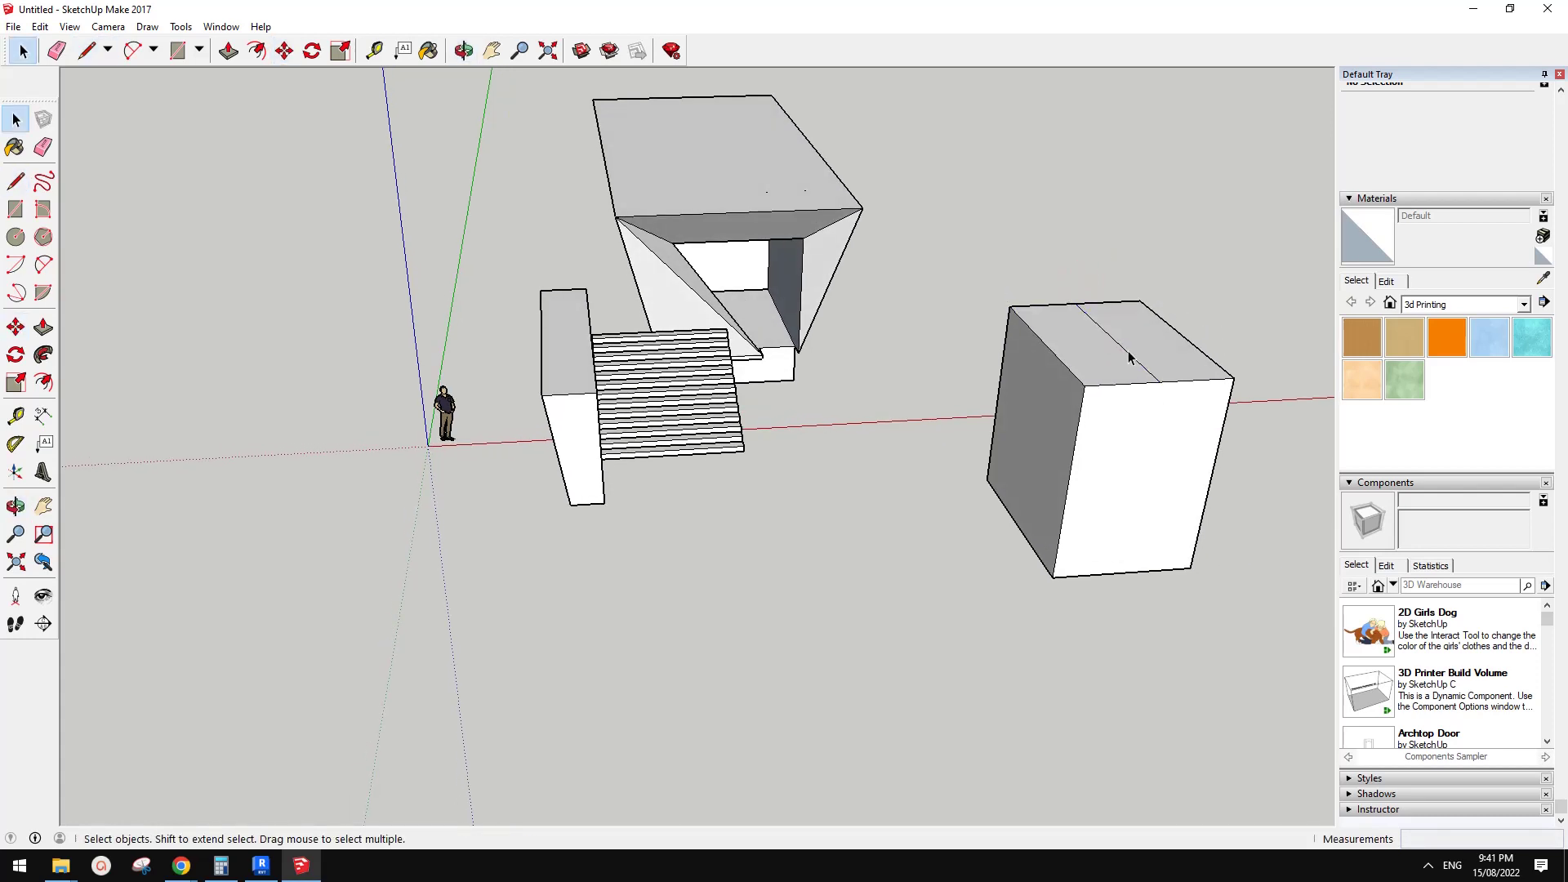
pyautogui.click(1127, 354)
pyautogui.press('m')
pyautogui.click(1150, 447)
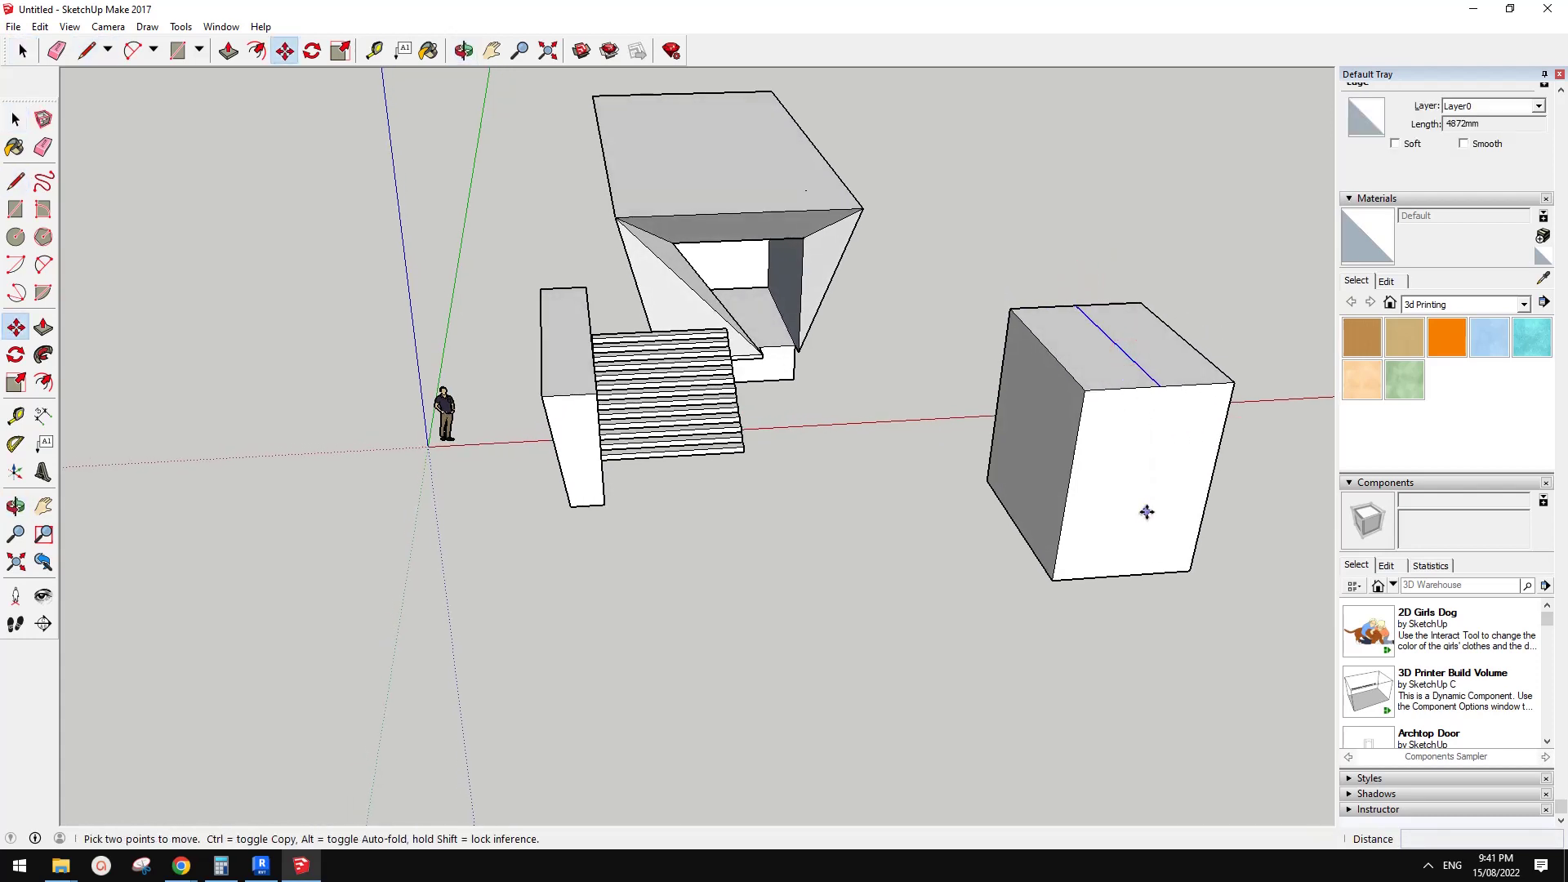
pyautogui.moveTo(1155, 479); pyautogui.dragTo(1131, 431, button='middle')
# Offset the gabled front face's outline inward to leave a narrow border all round.
pyautogui.press('l')
pyautogui.press('space')
pyautogui.click(1130, 431)
pyautogui.press('f')
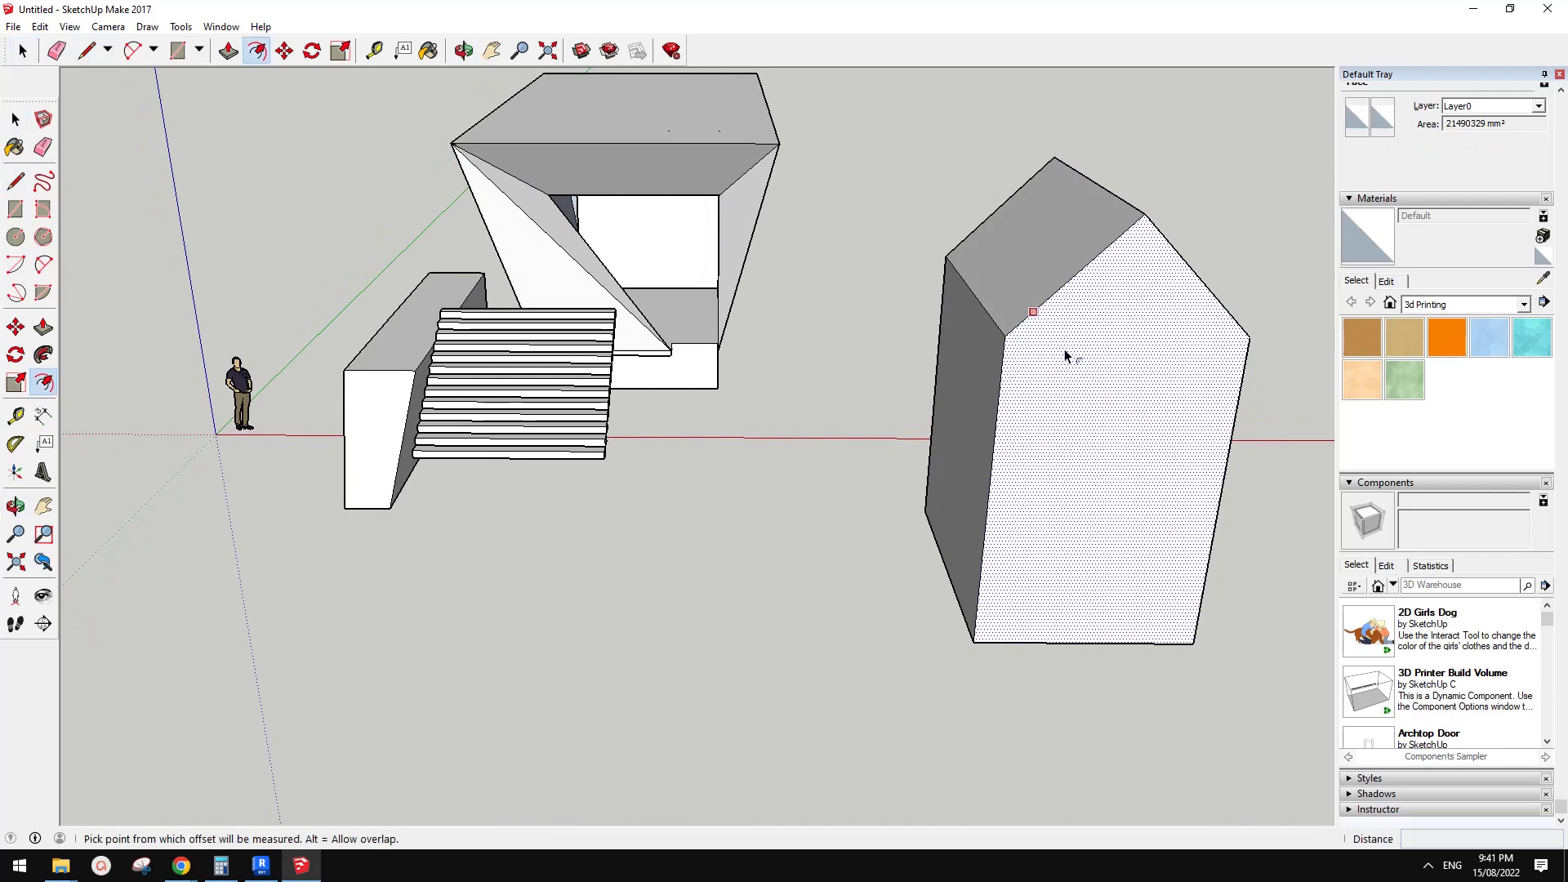
pyautogui.click(1048, 316)
pyautogui.click(1075, 360)
# Push the inset front face back into the gabled volume to hollow it into a thin-walled shell.
pyautogui.press('p')
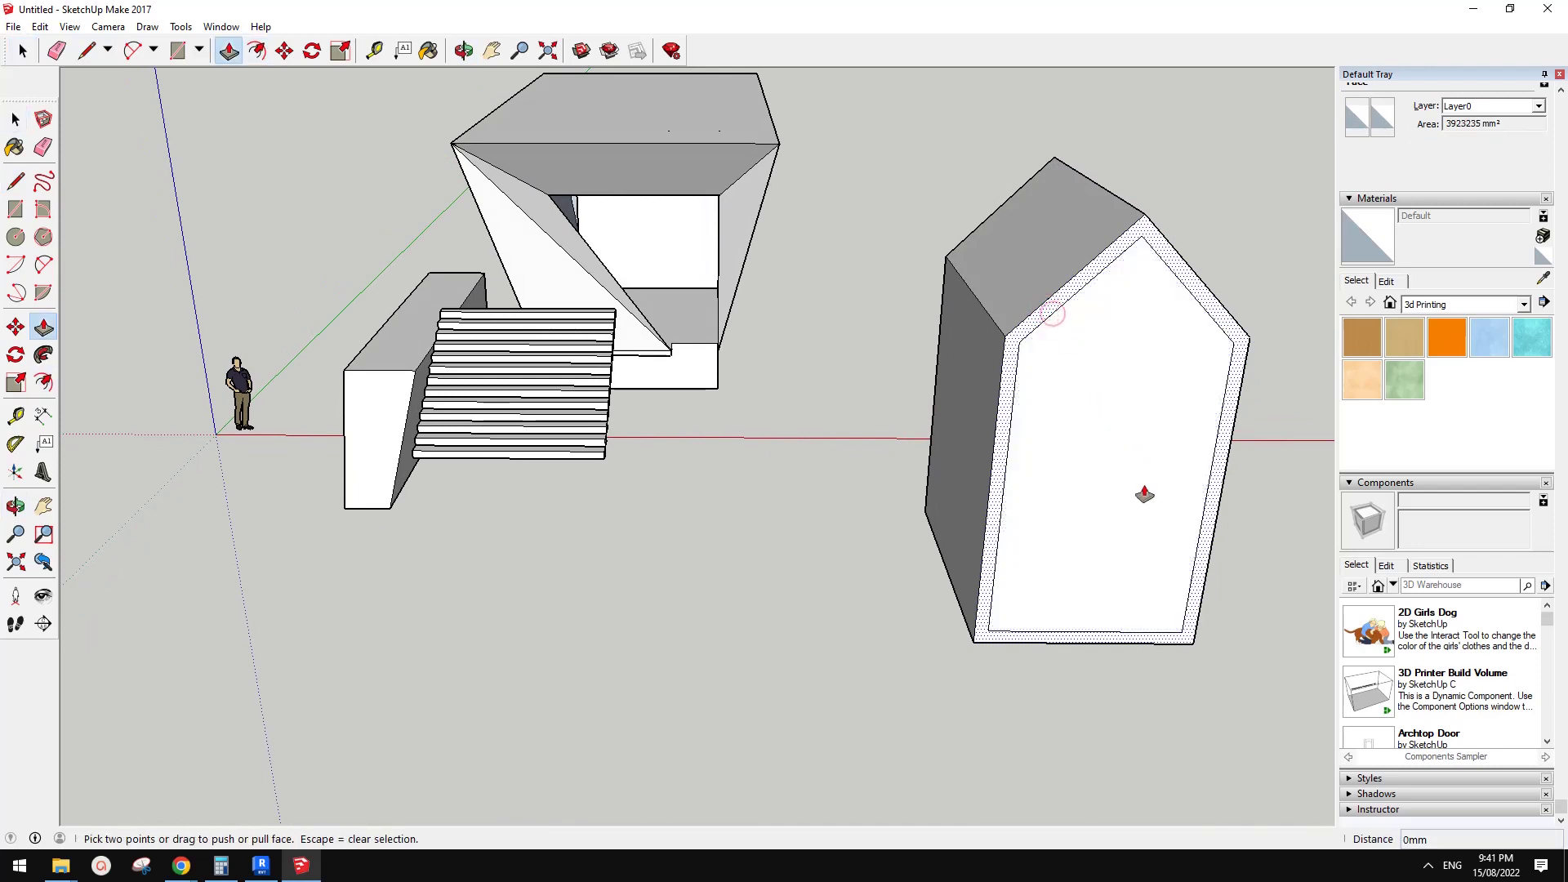
pyautogui.click(1141, 490)
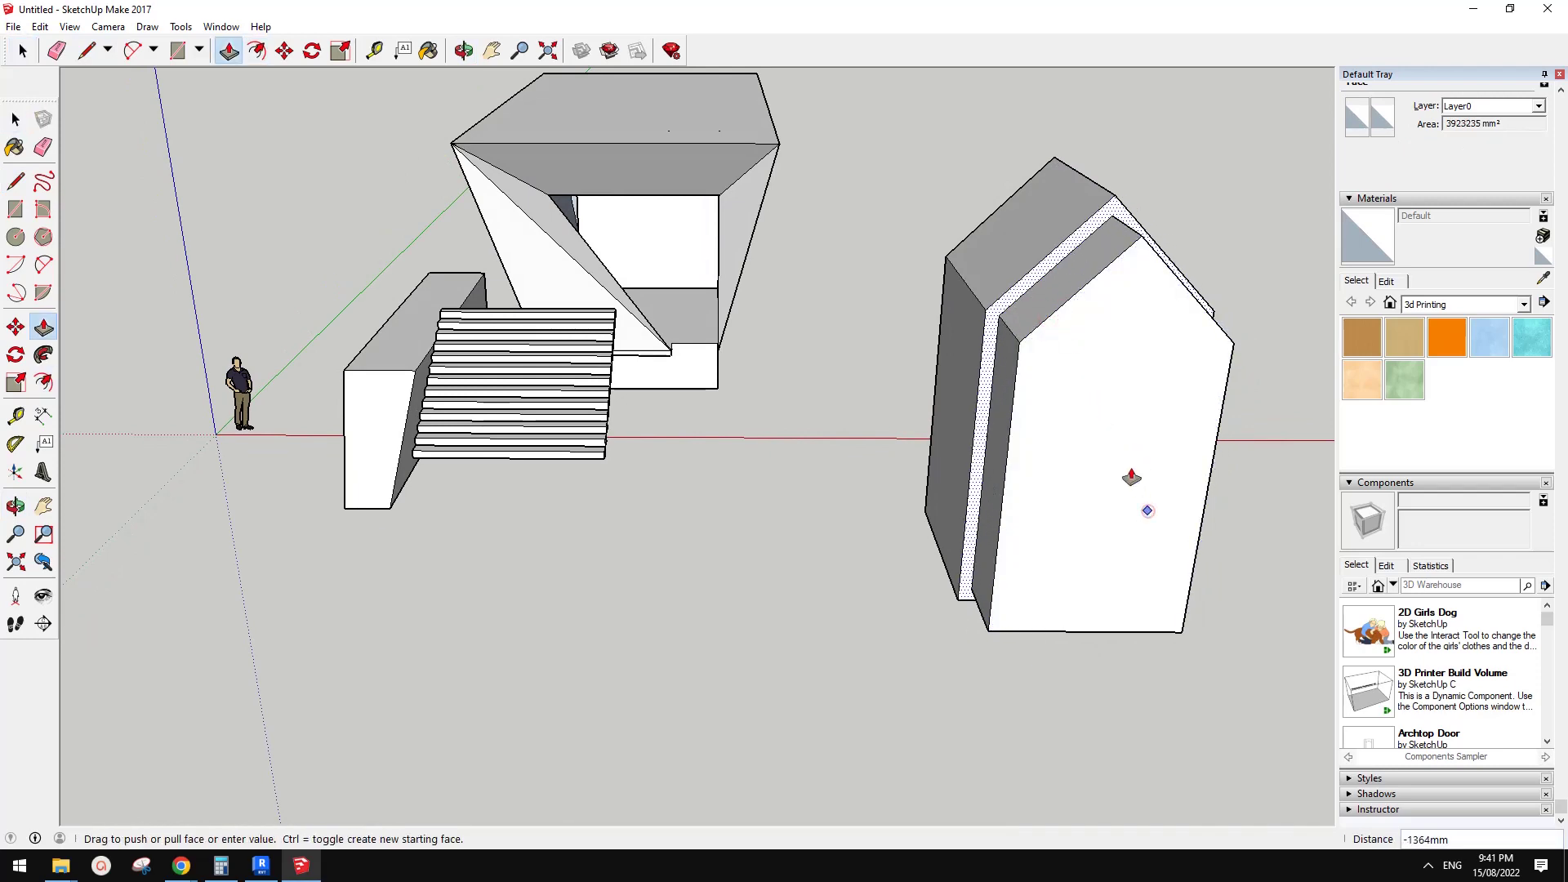
pyautogui.click(1102, 420)
pyautogui.moveTo(1109, 475); pyautogui.dragTo(1049, 374, button='middle')
# Draw a window rectangle about 1.5 by 0.9 m on the side wall of the gabled house.
pyautogui.press('space')
pyautogui.press('r')
pyautogui.click(1021, 351)
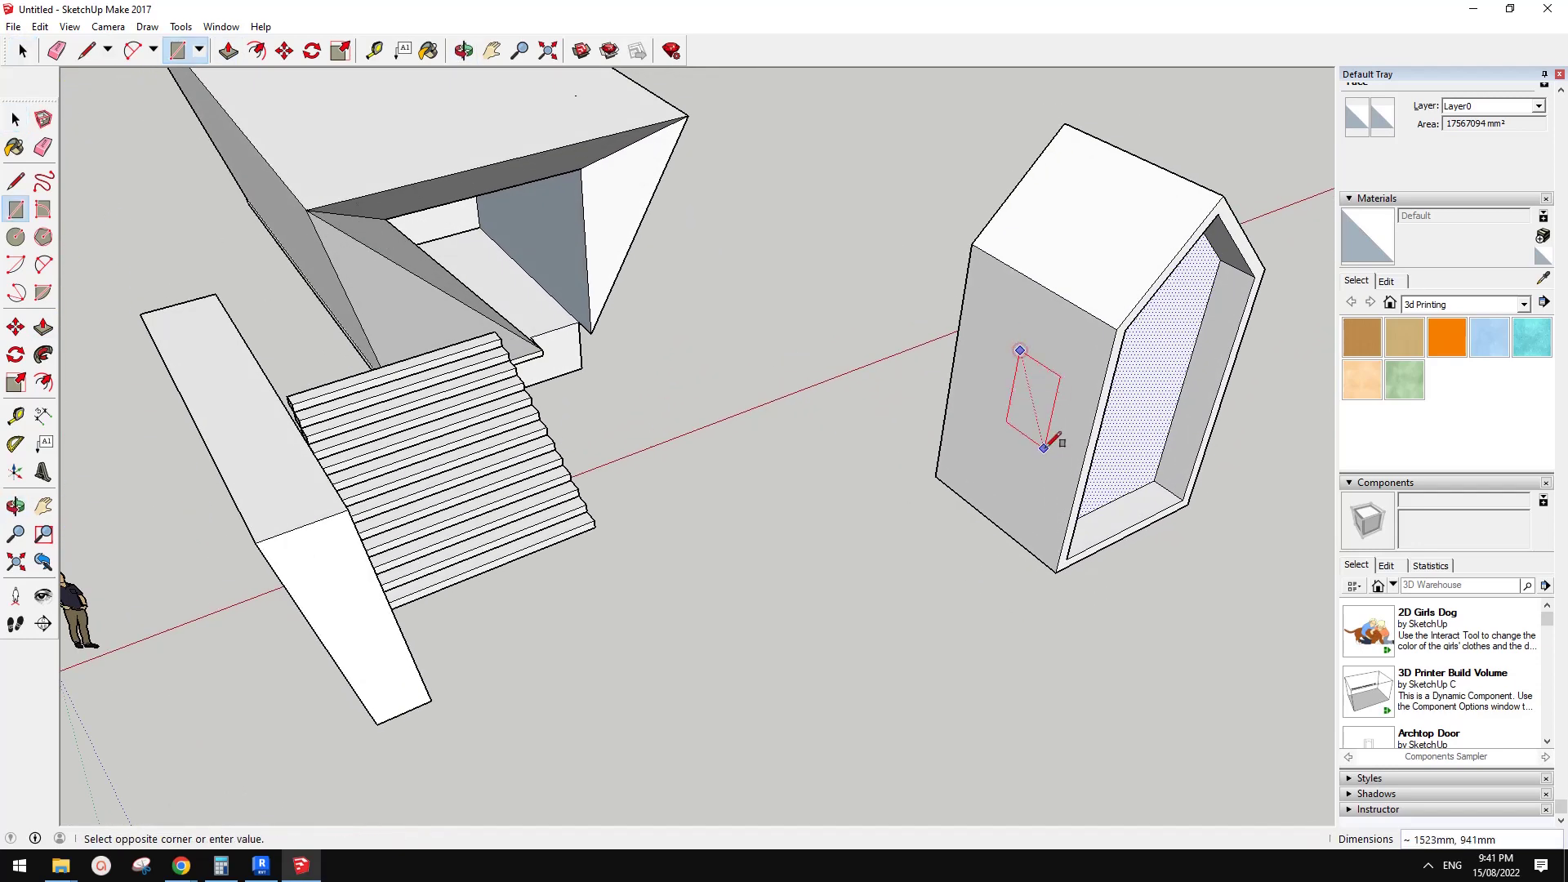
pyautogui.click(1044, 446)
# Push the window rectangle about 2328 mm inward through the side wall.
pyautogui.press('p')
pyautogui.moveTo(1044, 446); pyautogui.dragTo(941, 449)
pyautogui.press('Escape')
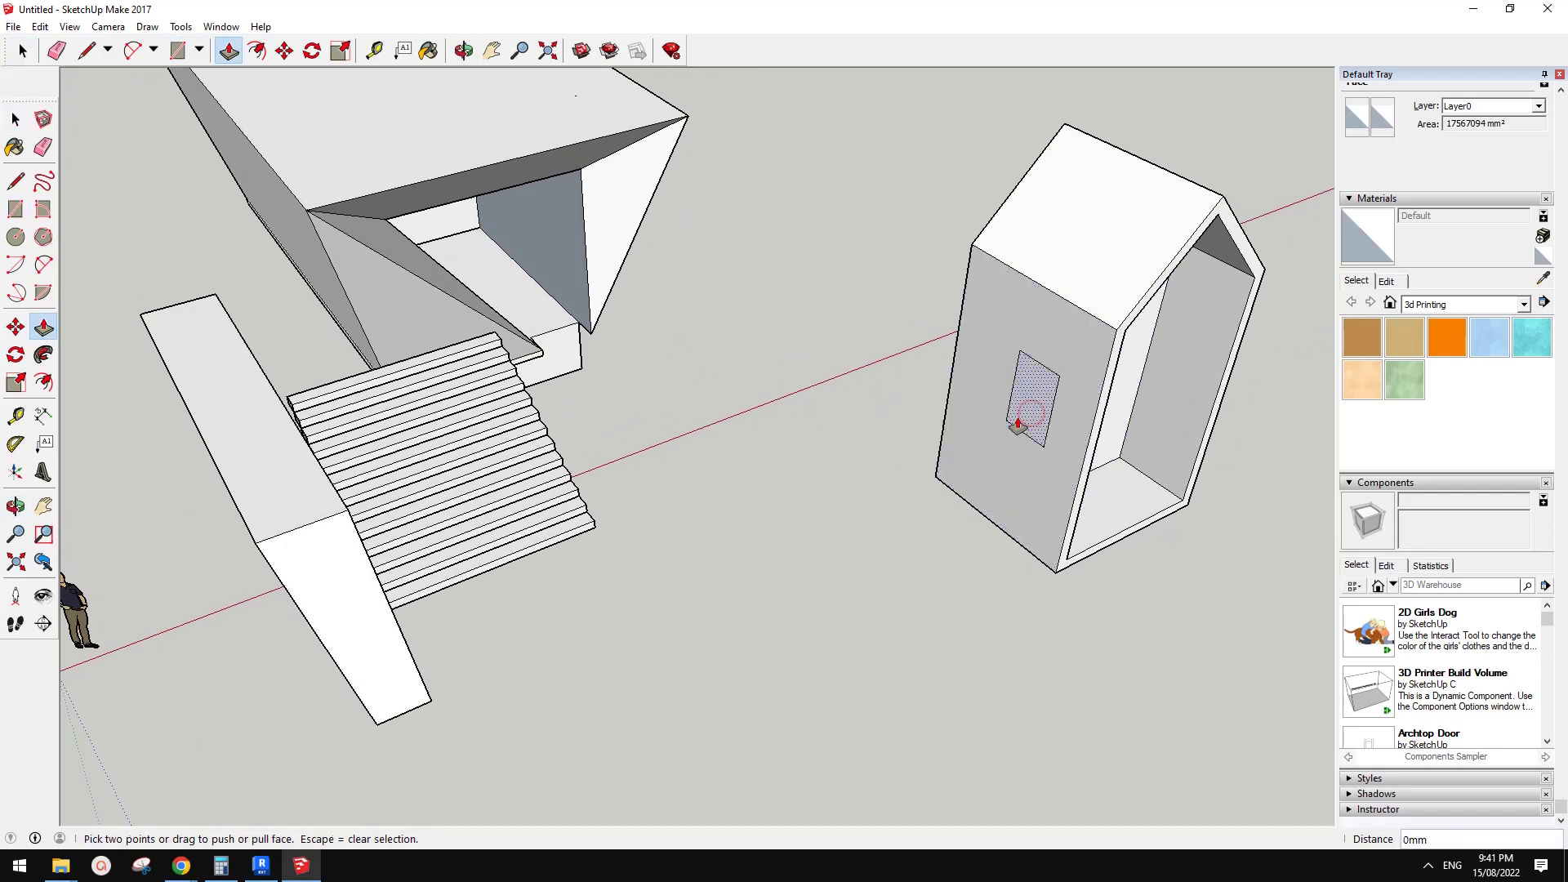
pyautogui.moveTo(1032, 412); pyautogui.dragTo(1072, 381)
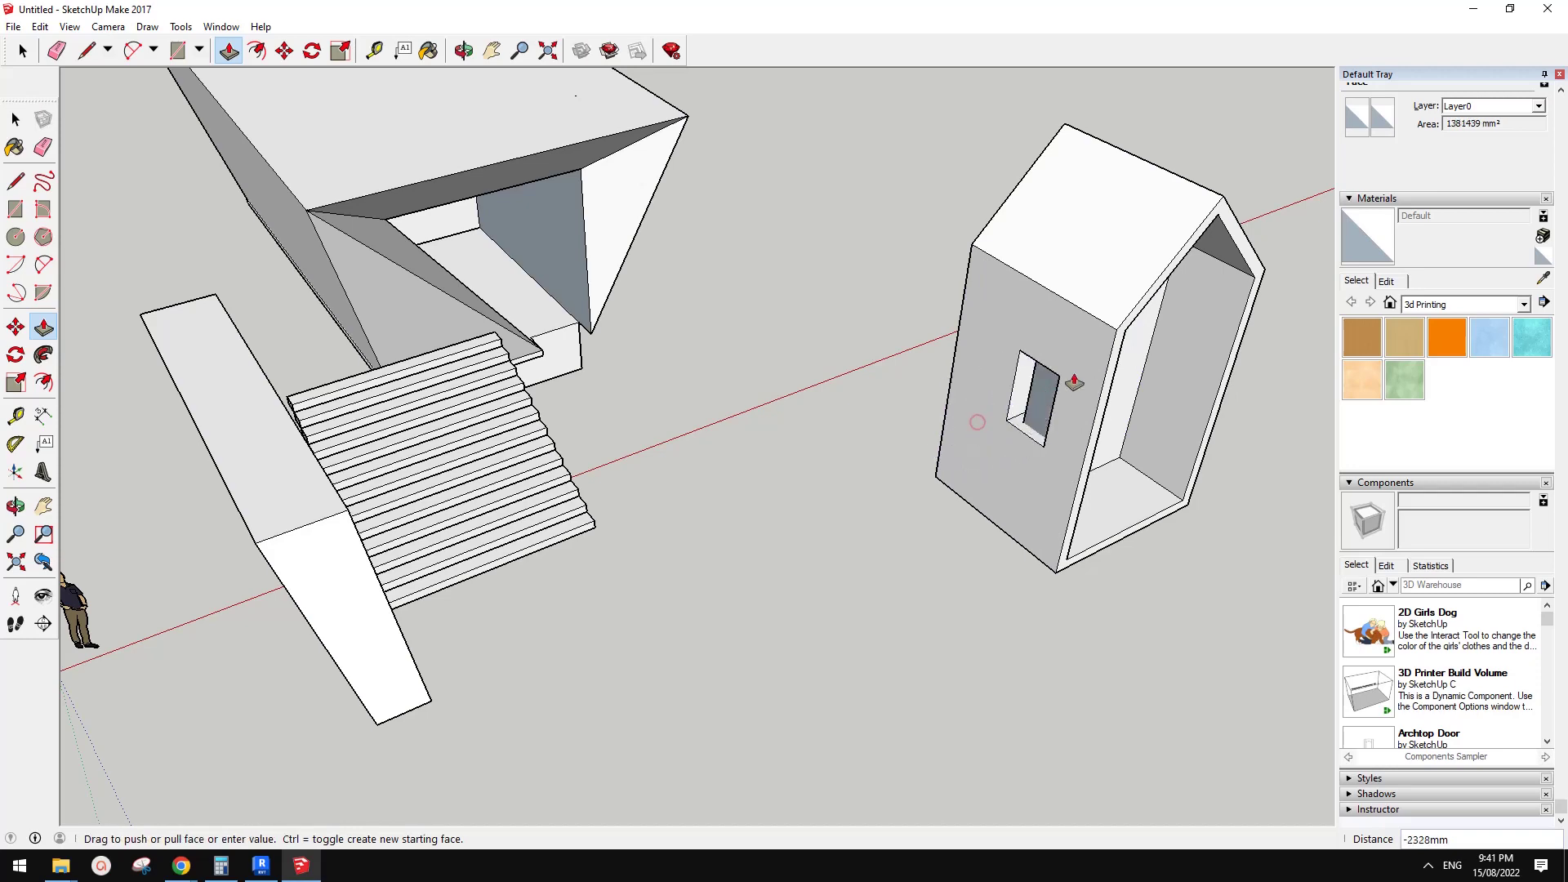
pyautogui.moveTo(1051, 449); pyautogui.dragTo(899, 501, button='middle')
pyautogui.moveTo(693, 612); pyautogui.dragTo(809, 554, button='middle')
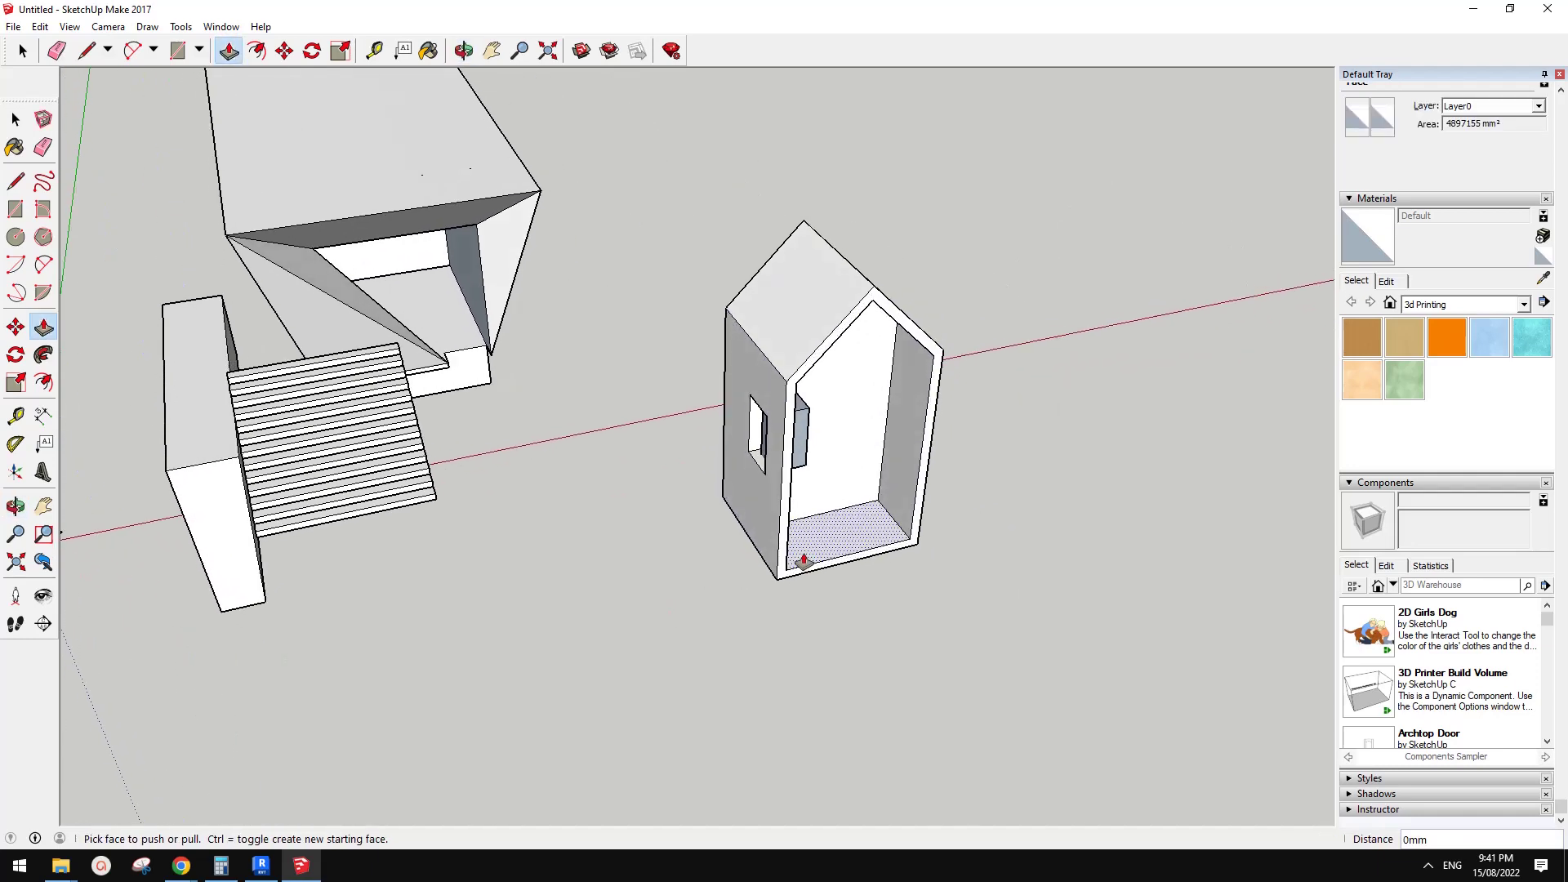
# Check the reference photos in Chrome and draw a small rectangle on the open ground in front of the stairs in SketchUp.
pyautogui.moveTo(176, 874)
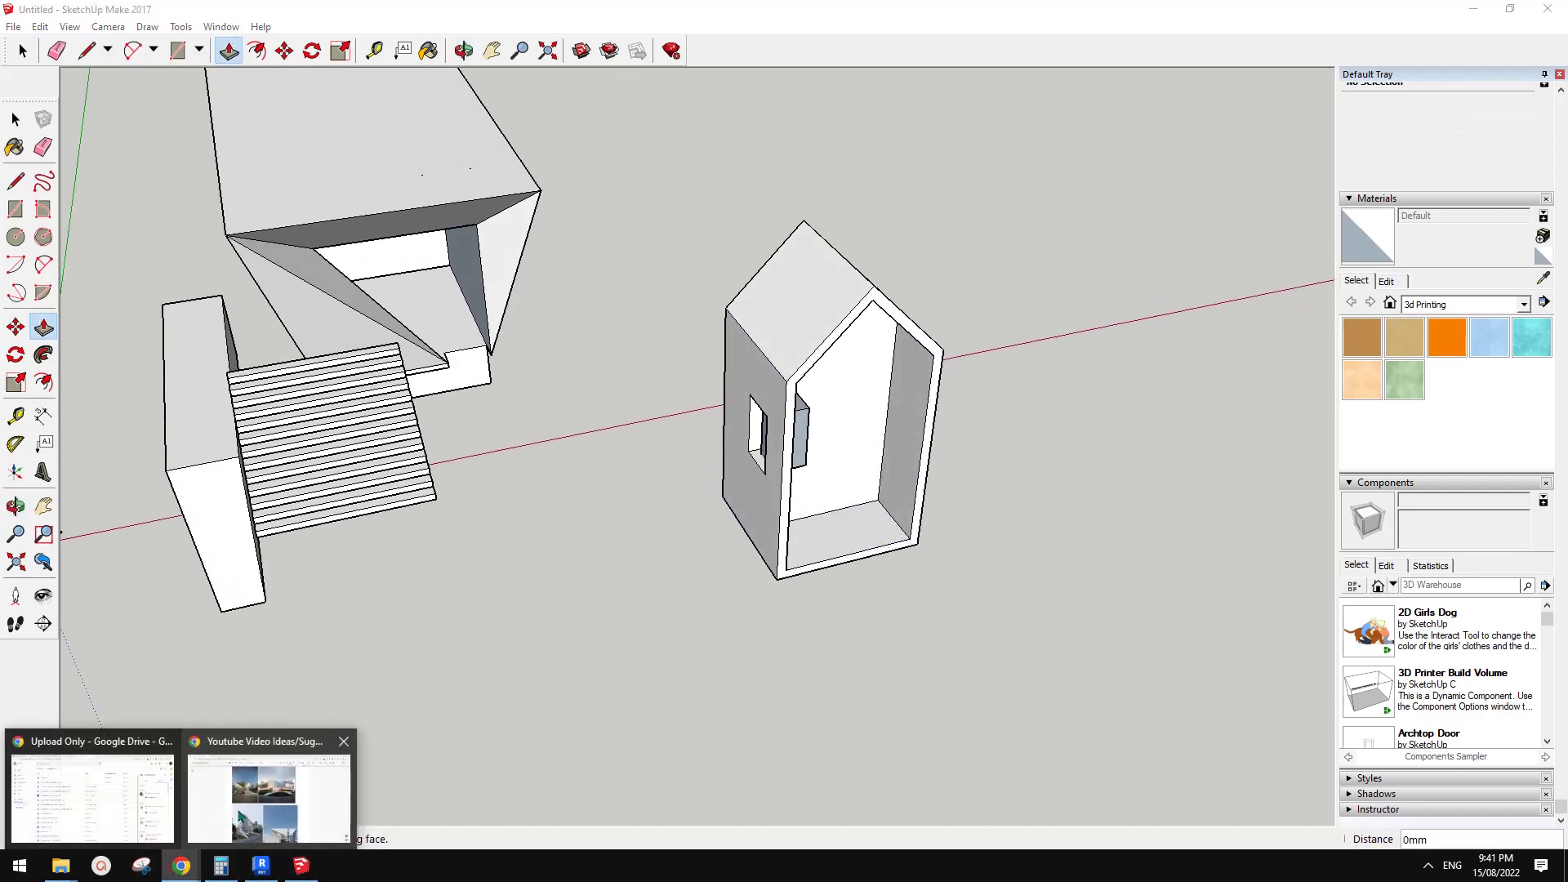
pyautogui.click(245, 802)
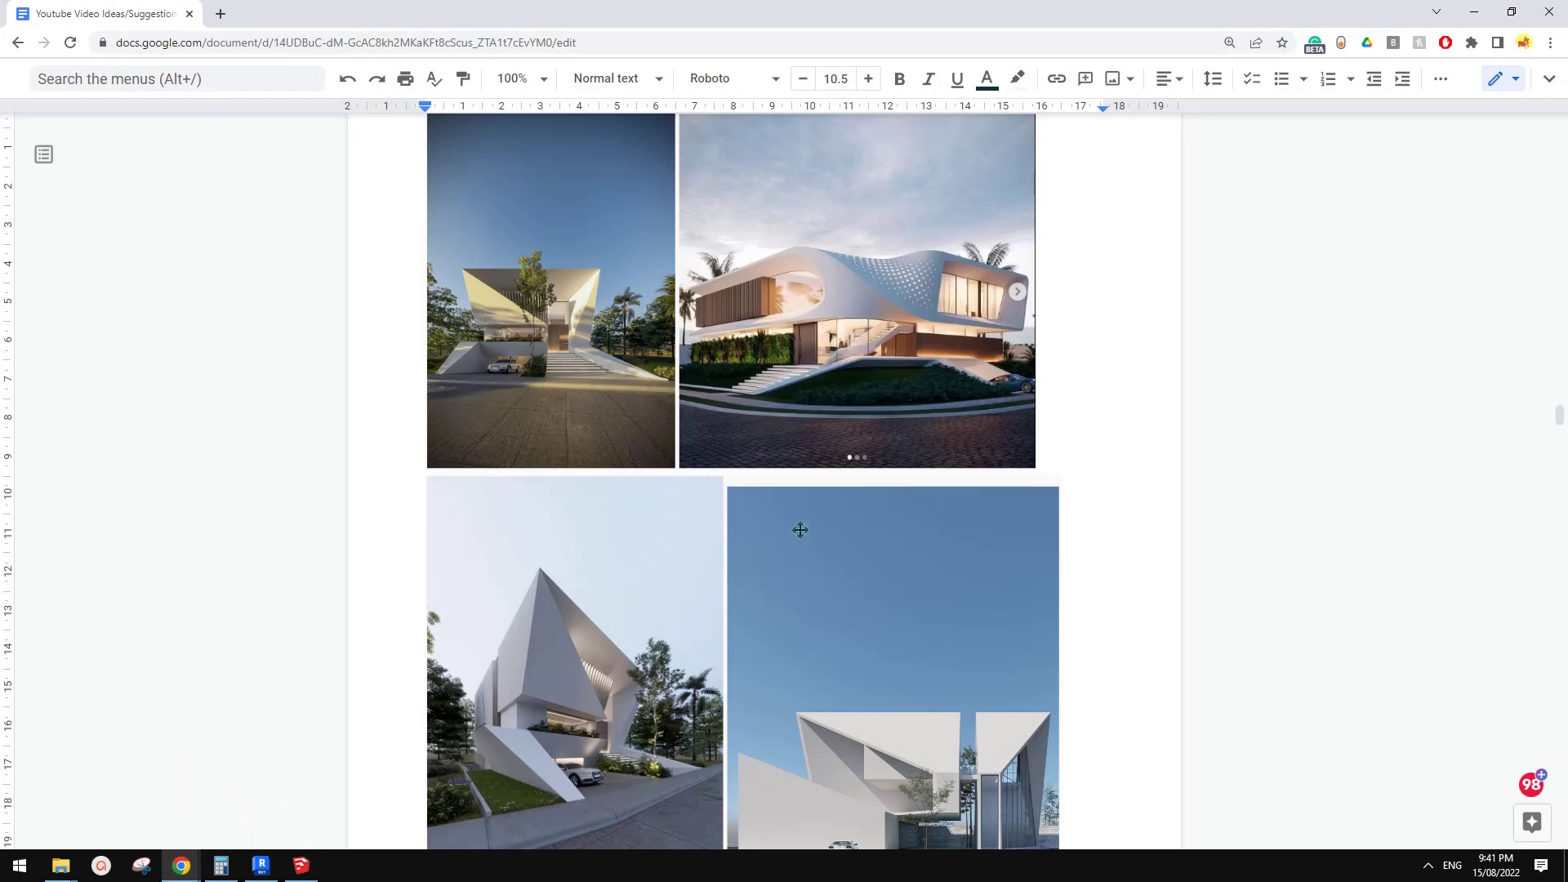
pyautogui.click(261, 866)
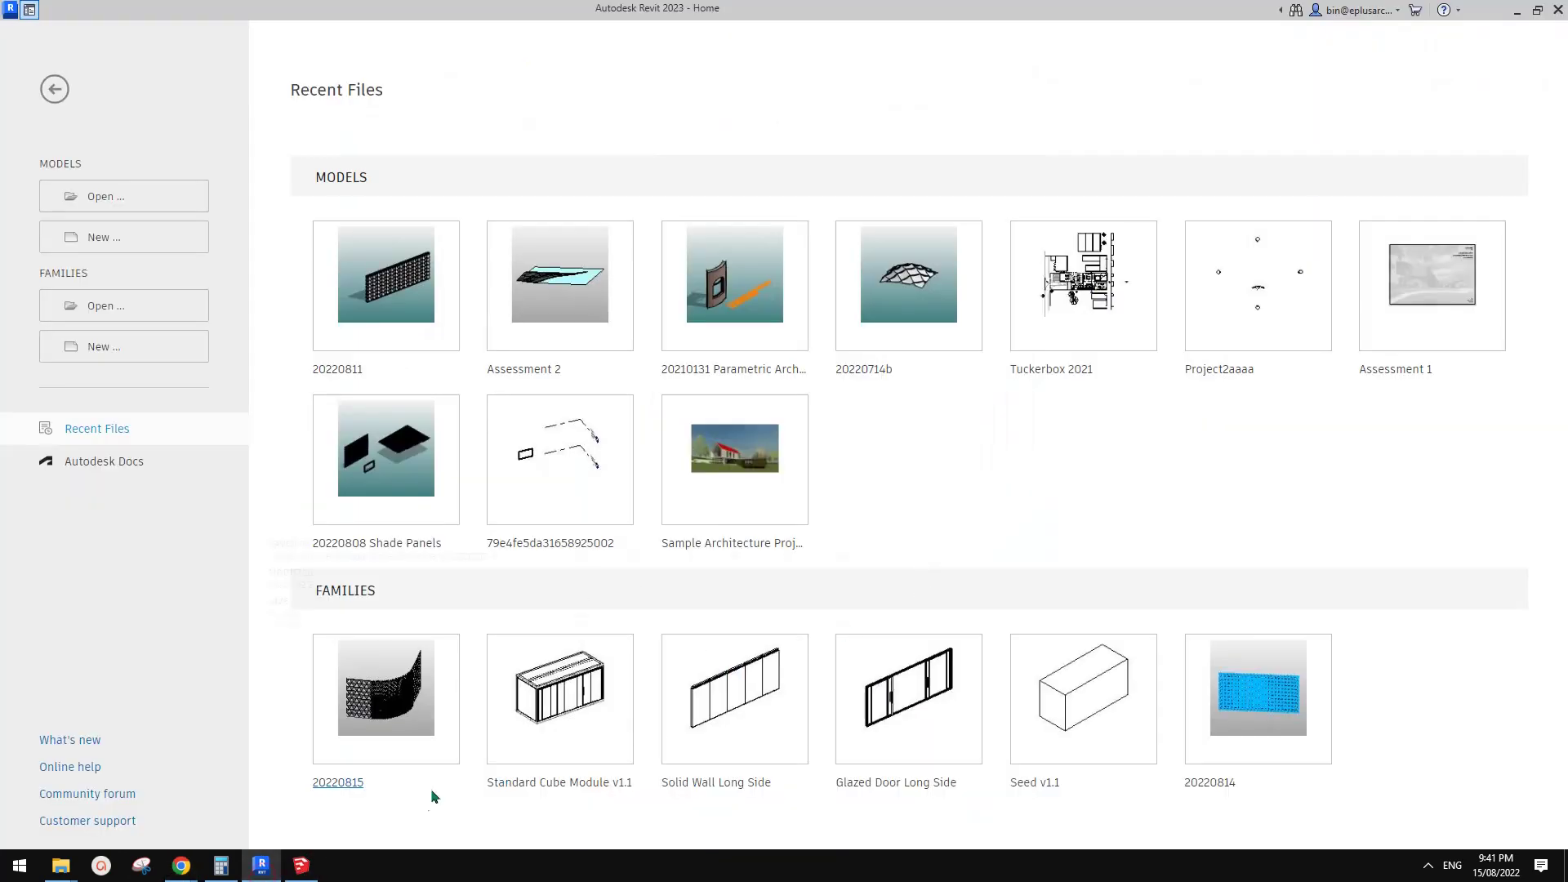
pyautogui.click(301, 866)
pyautogui.moveTo(851, 602)
pyautogui.mouseDown(button='middle')
pyautogui.moveTo(830, 553)
pyautogui.moveTo(804, 682)
pyautogui.moveTo(712, 663)
pyautogui.mouseUp(button='middle')
pyautogui.press('r')
pyautogui.click(614, 708)
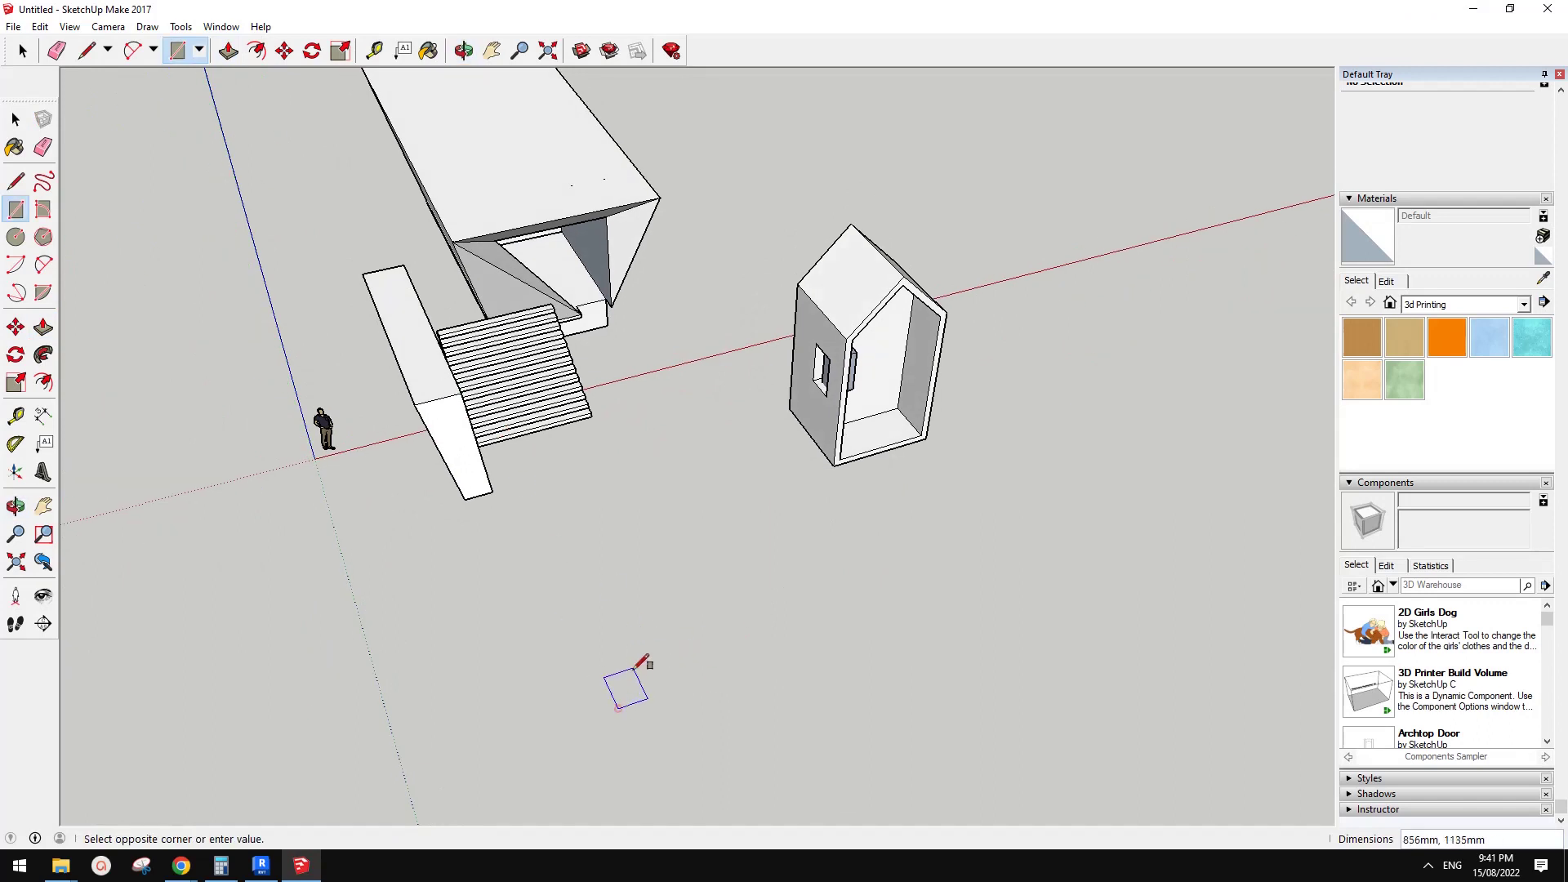
pyautogui.click(641, 662)
# Push/Pull the small ground rectangle up about 1636 mm into a block.
pyautogui.press('p')
pyautogui.click(624, 690)
pyautogui.click(619, 653)
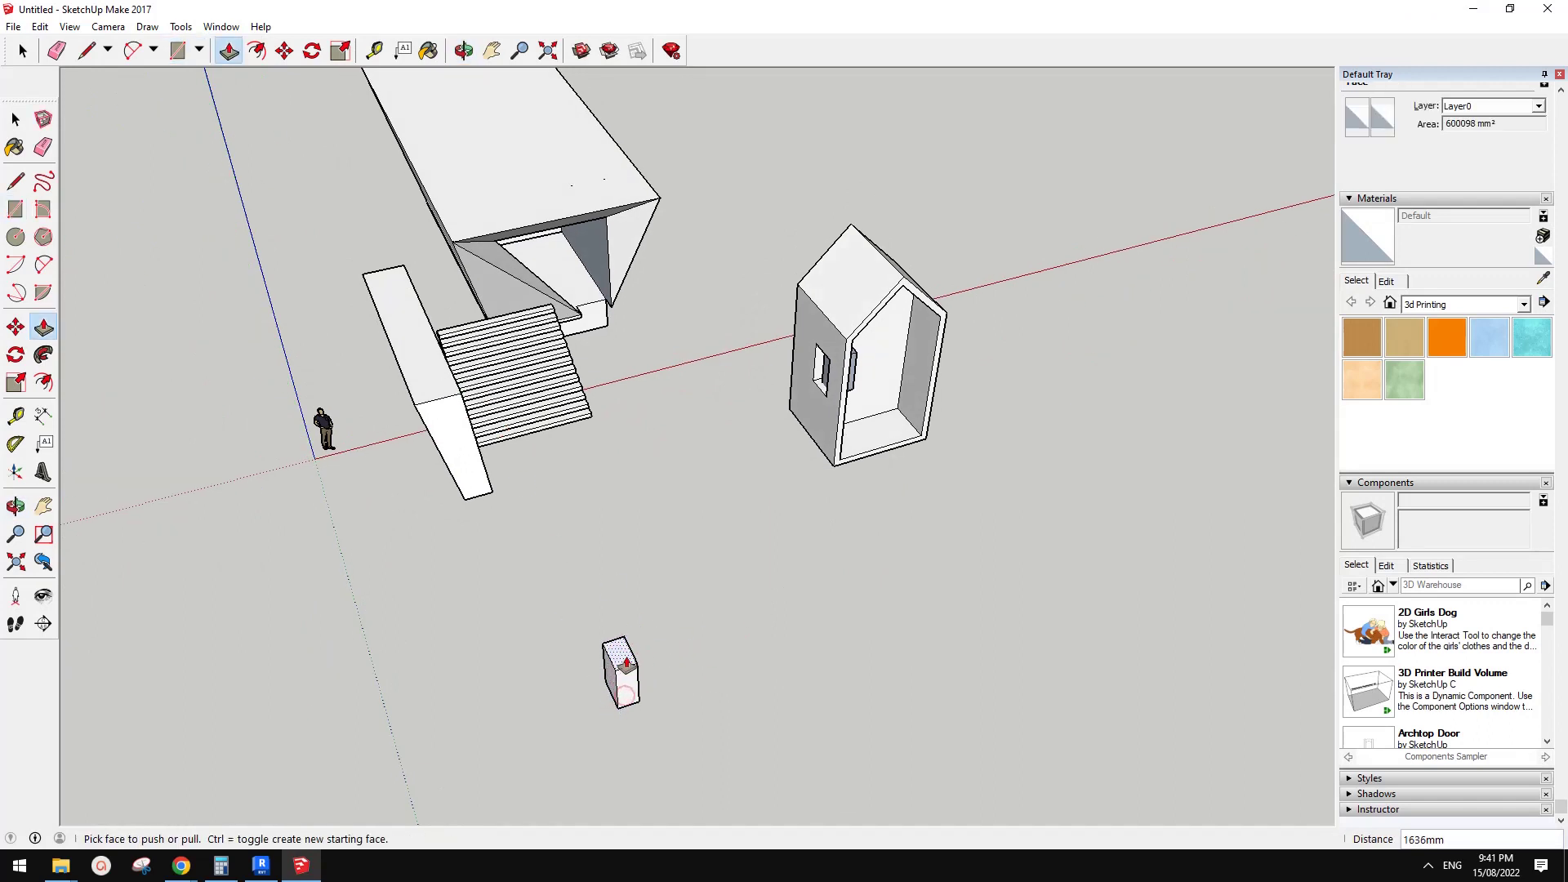
# Copy the whole small block about 2685 mm parallel to the red axis and array the copy with 10* into a row.
pyautogui.press('space')
pyautogui.tripleClick(627, 684)
pyautogui.moveTo(627, 684)
pyautogui.mouseDown(button='middle')
pyautogui.moveTo(619, 665)
pyautogui.moveTo(646, 700)
pyautogui.mouseUp(button='middle')
pyautogui.press('m')
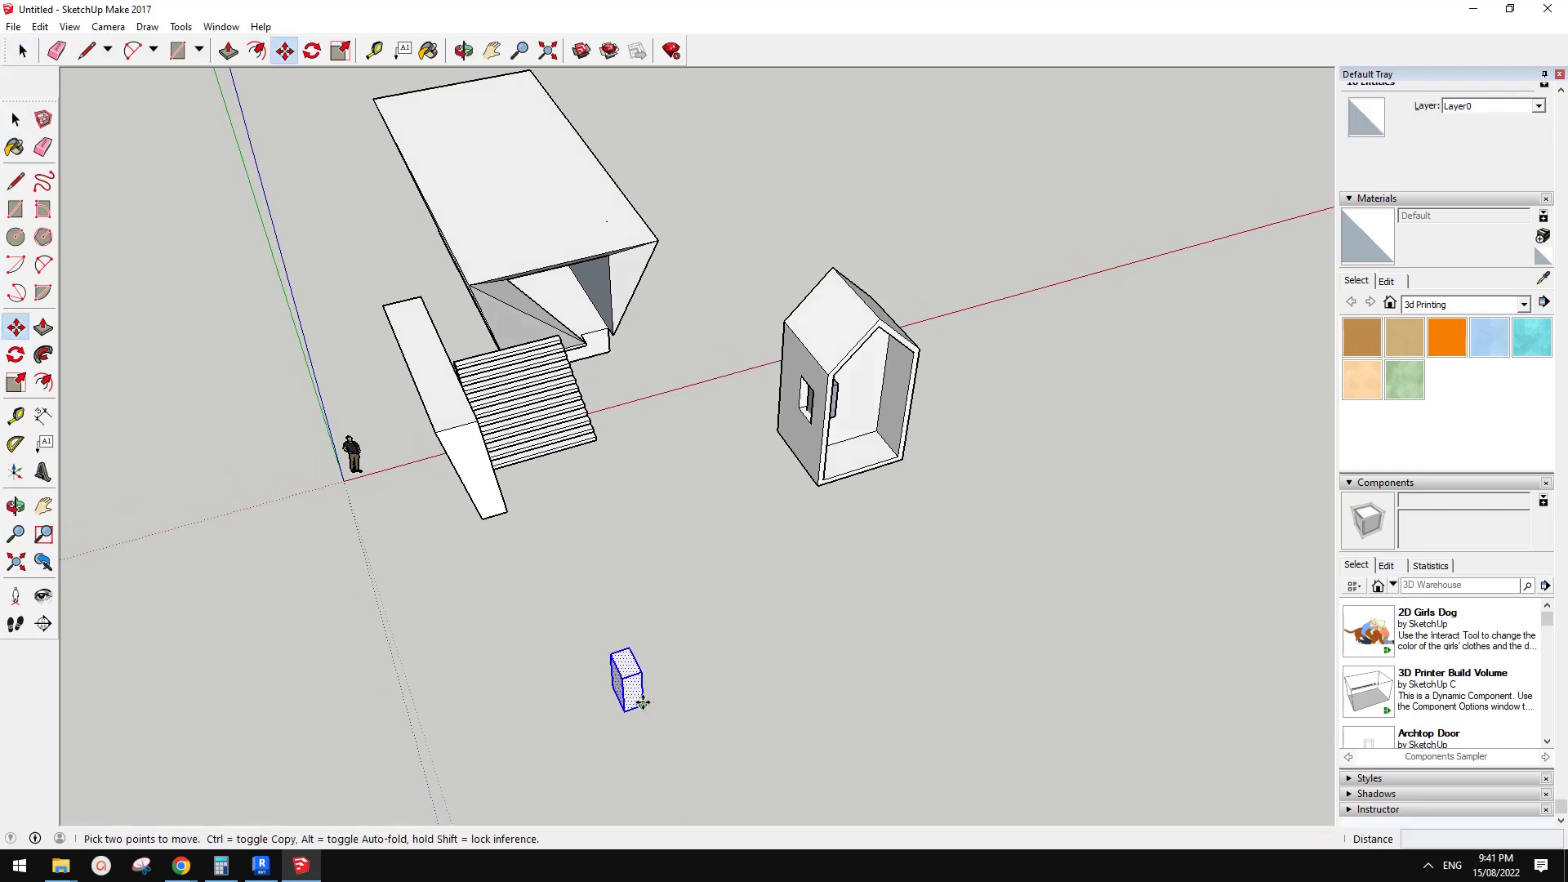
pyautogui.click(643, 703)
pyautogui.press('ctrl')
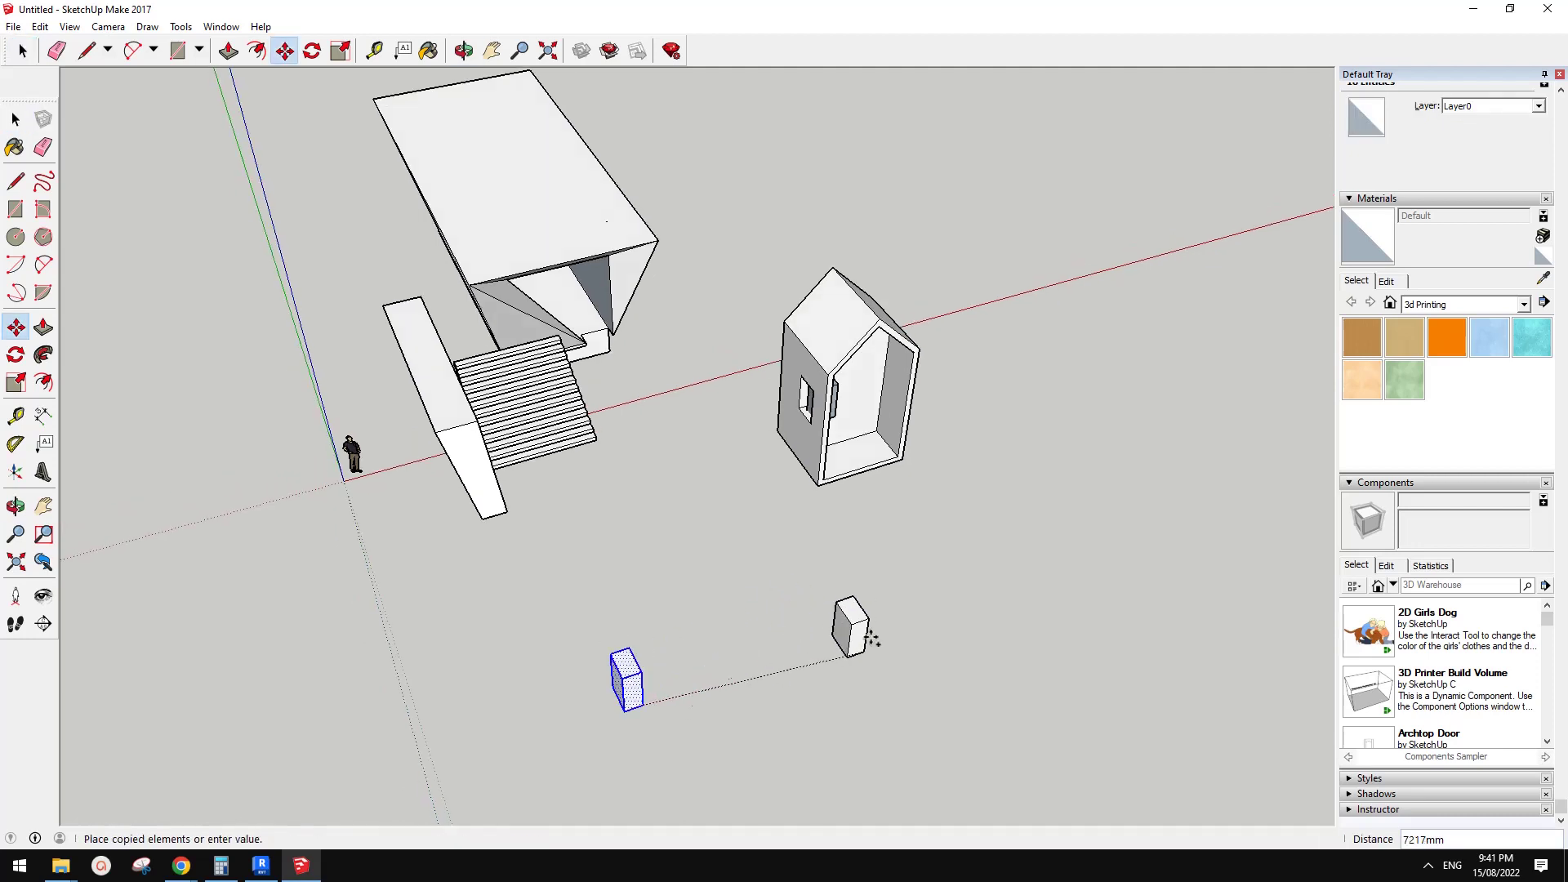
pyautogui.click(725, 680)
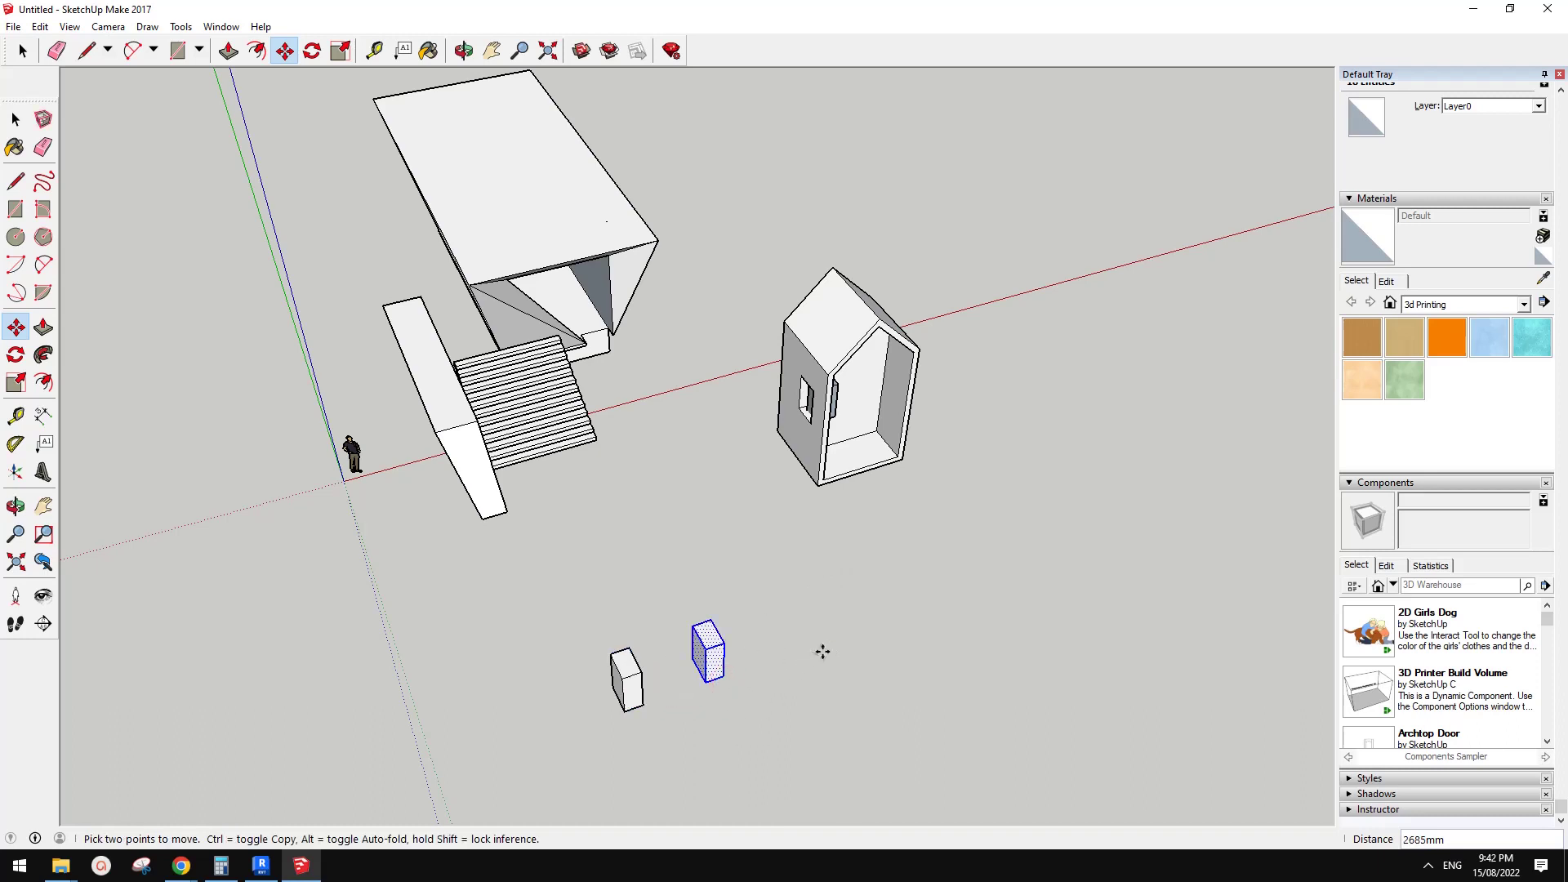
pyautogui.write('10*')
pyautogui.press('Return')
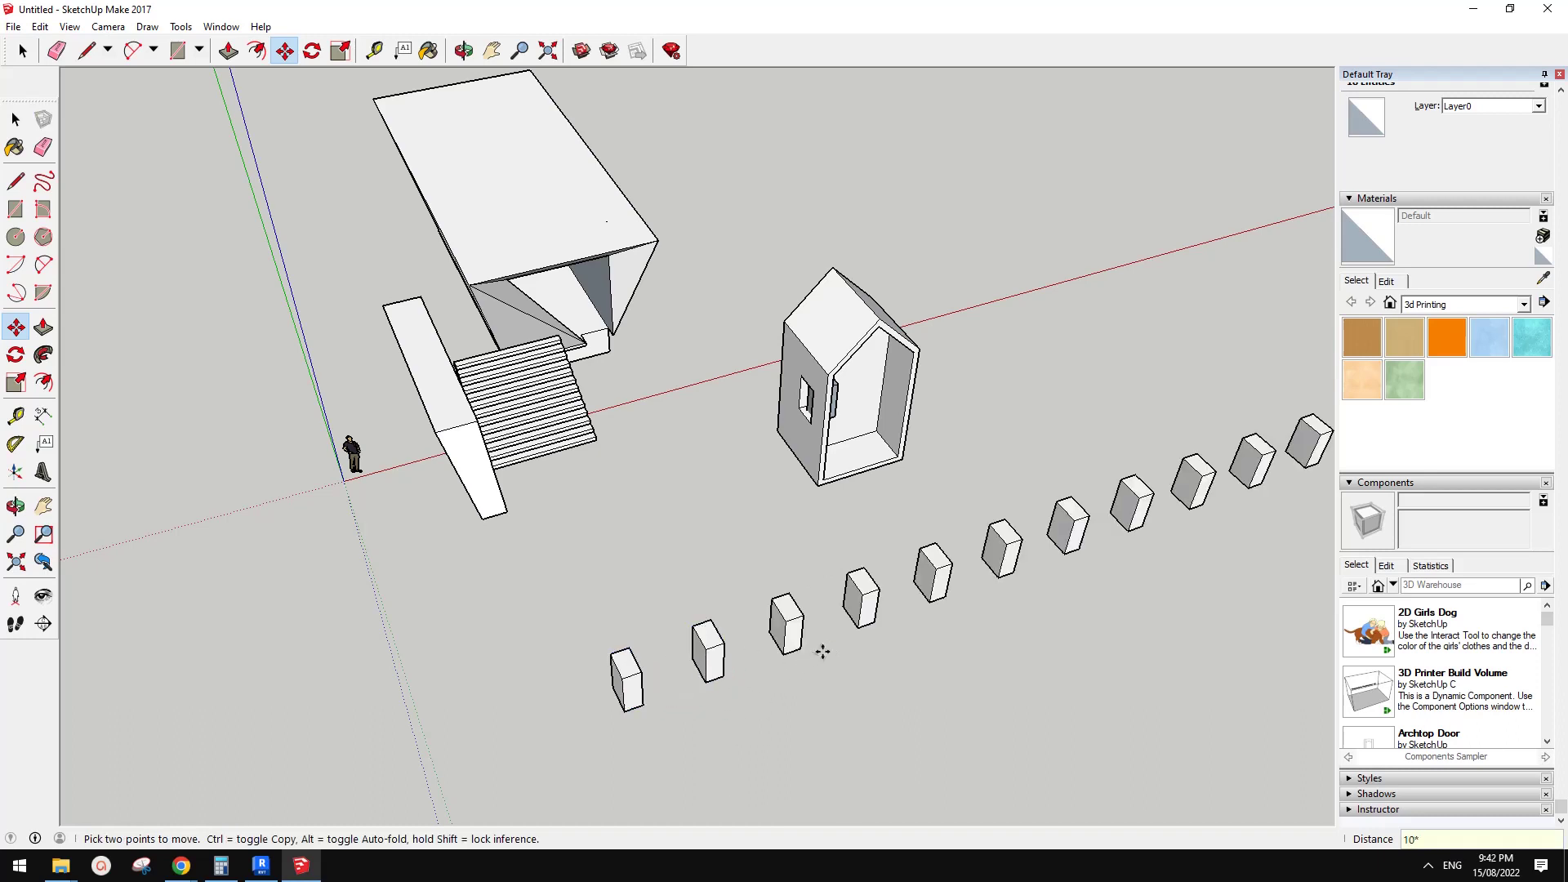
# Copy the row's first block away from the row across the open ground and array it with 10x as a second row.
pyautogui.keyDown('shift'); pyautogui.moveTo(1106, 591); pyautogui.dragTo(898, 555, button='middle'); pyautogui.keyUp('shift')
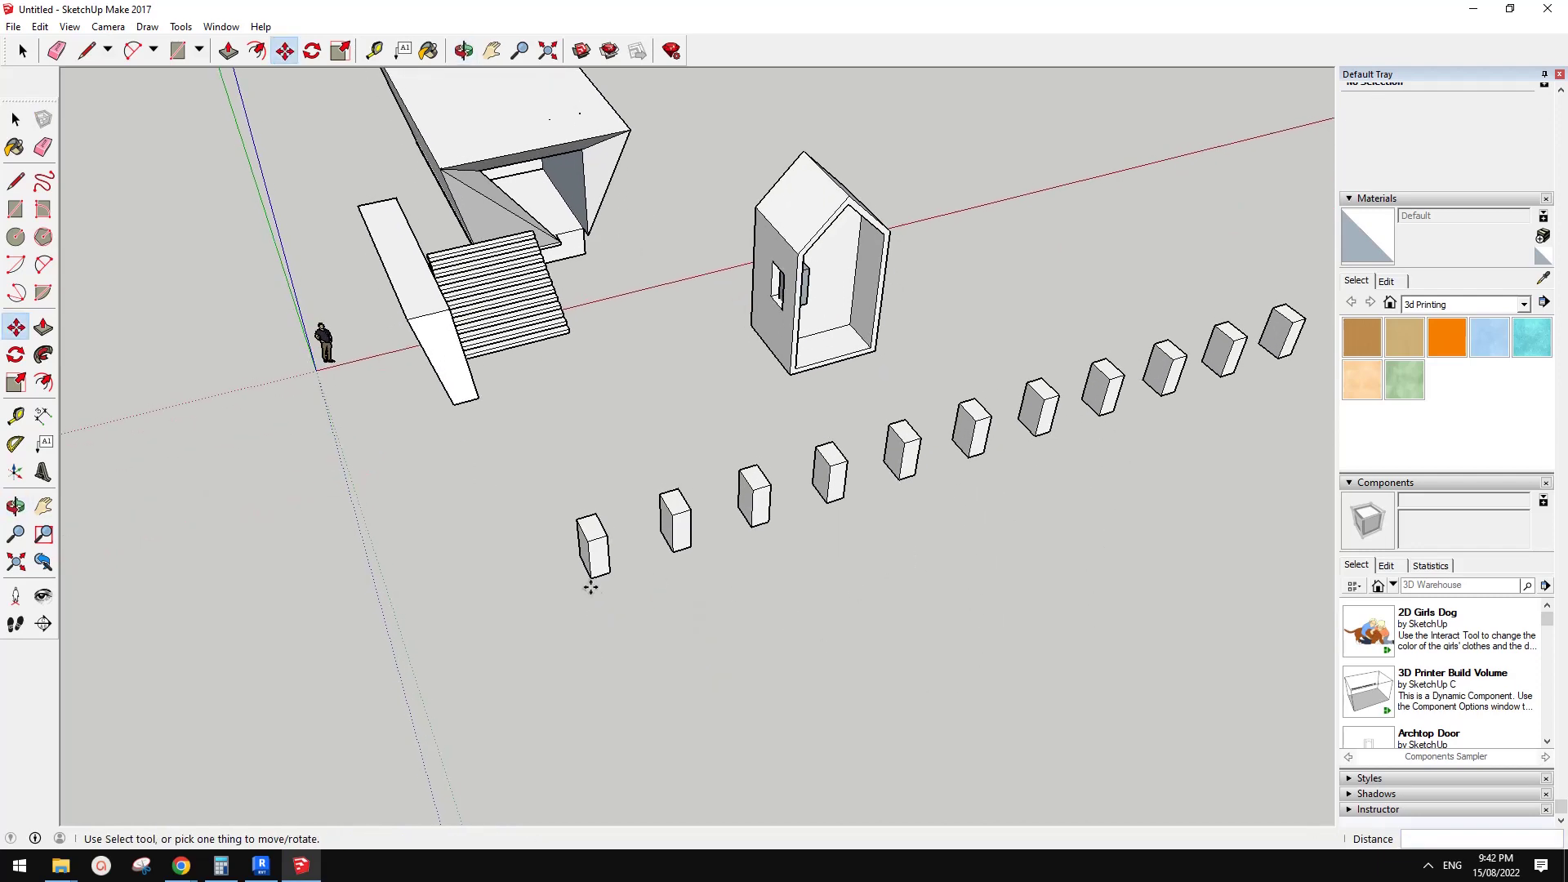
pyautogui.press('space')
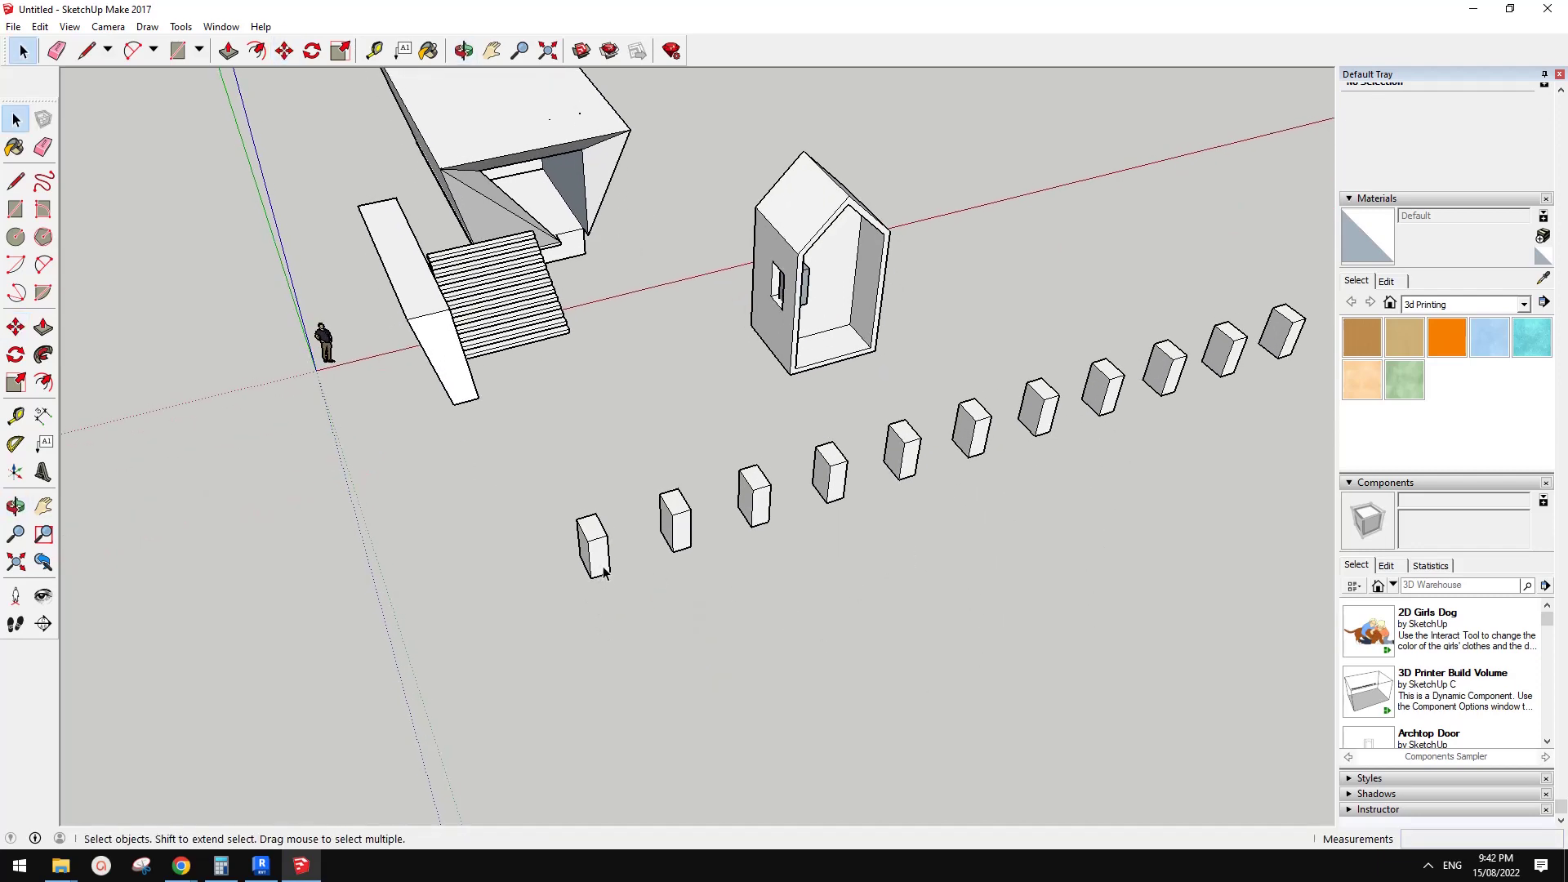
pyautogui.click(603, 565)
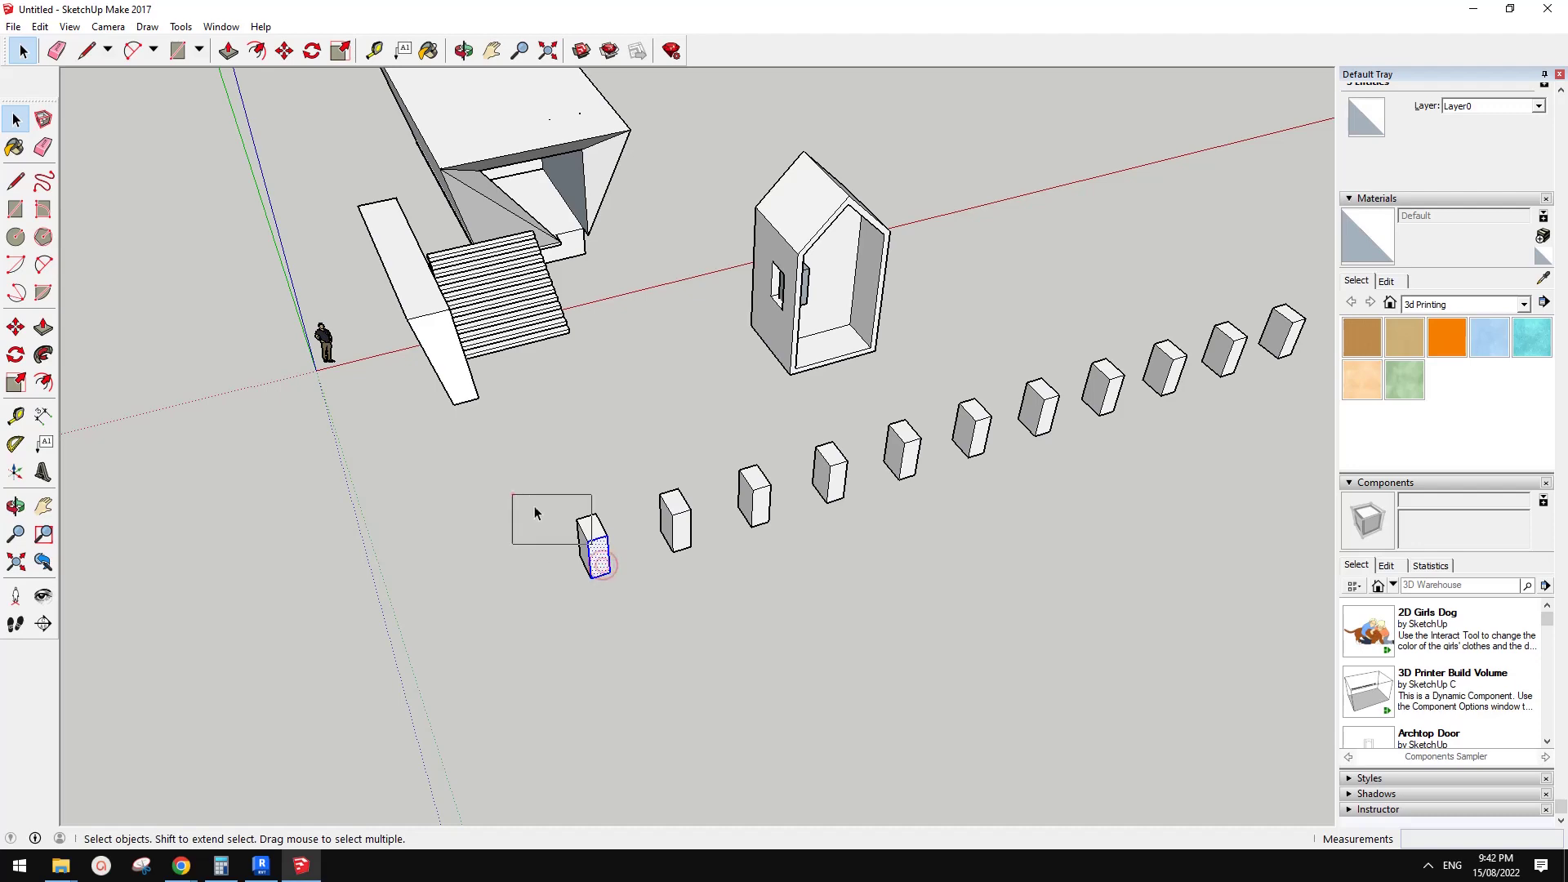
pyautogui.moveTo(603, 565); pyautogui.dragTo(703, 619, button='middle')
pyautogui.press('m')
pyautogui.click(670, 624)
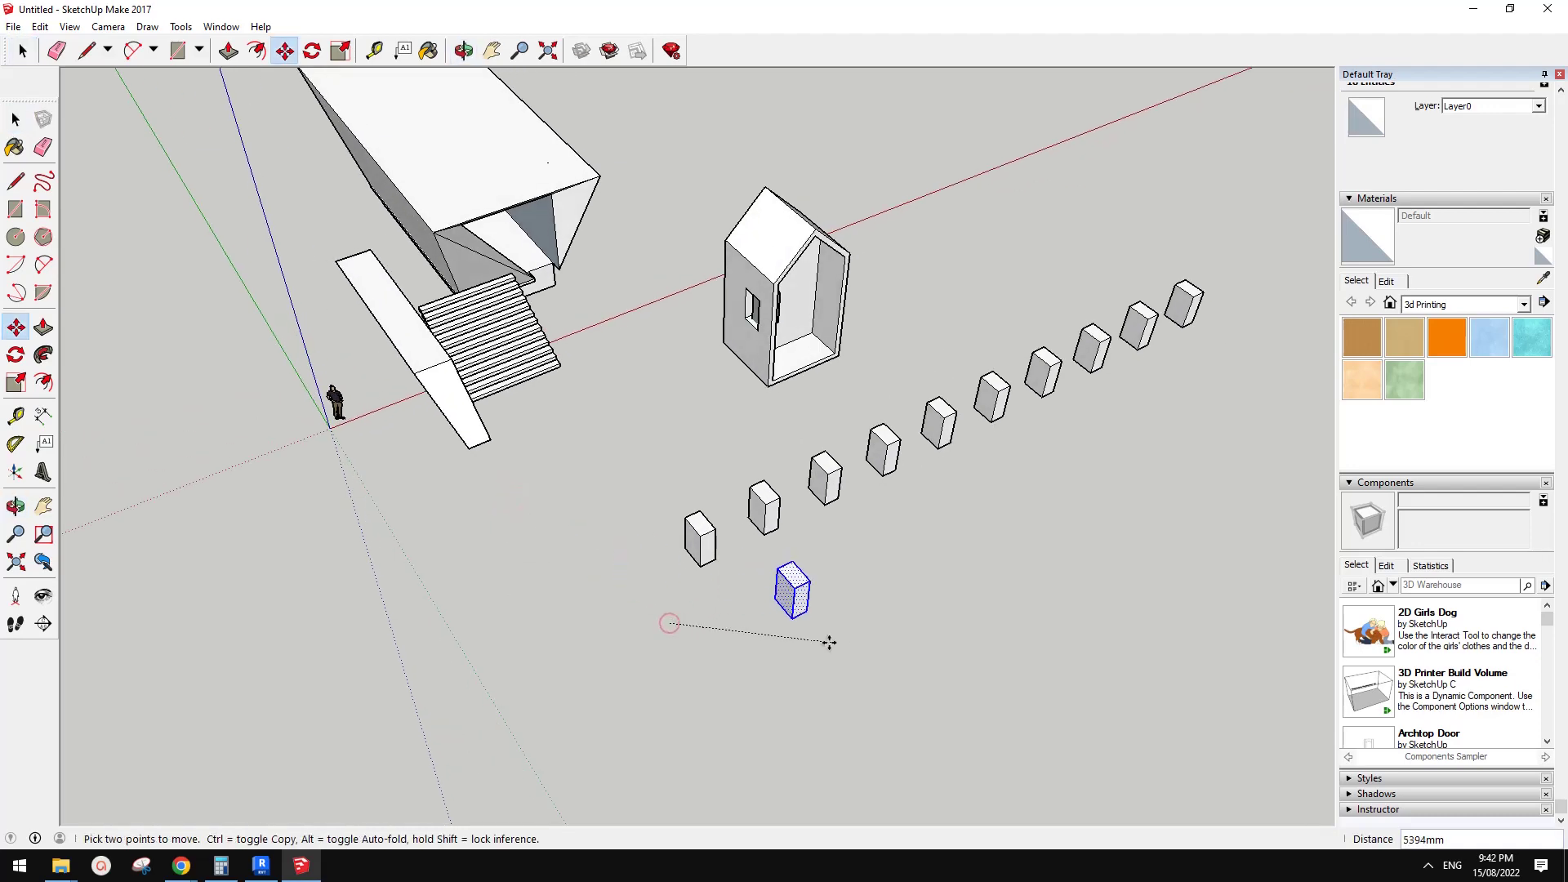
pyautogui.press('ctrl')
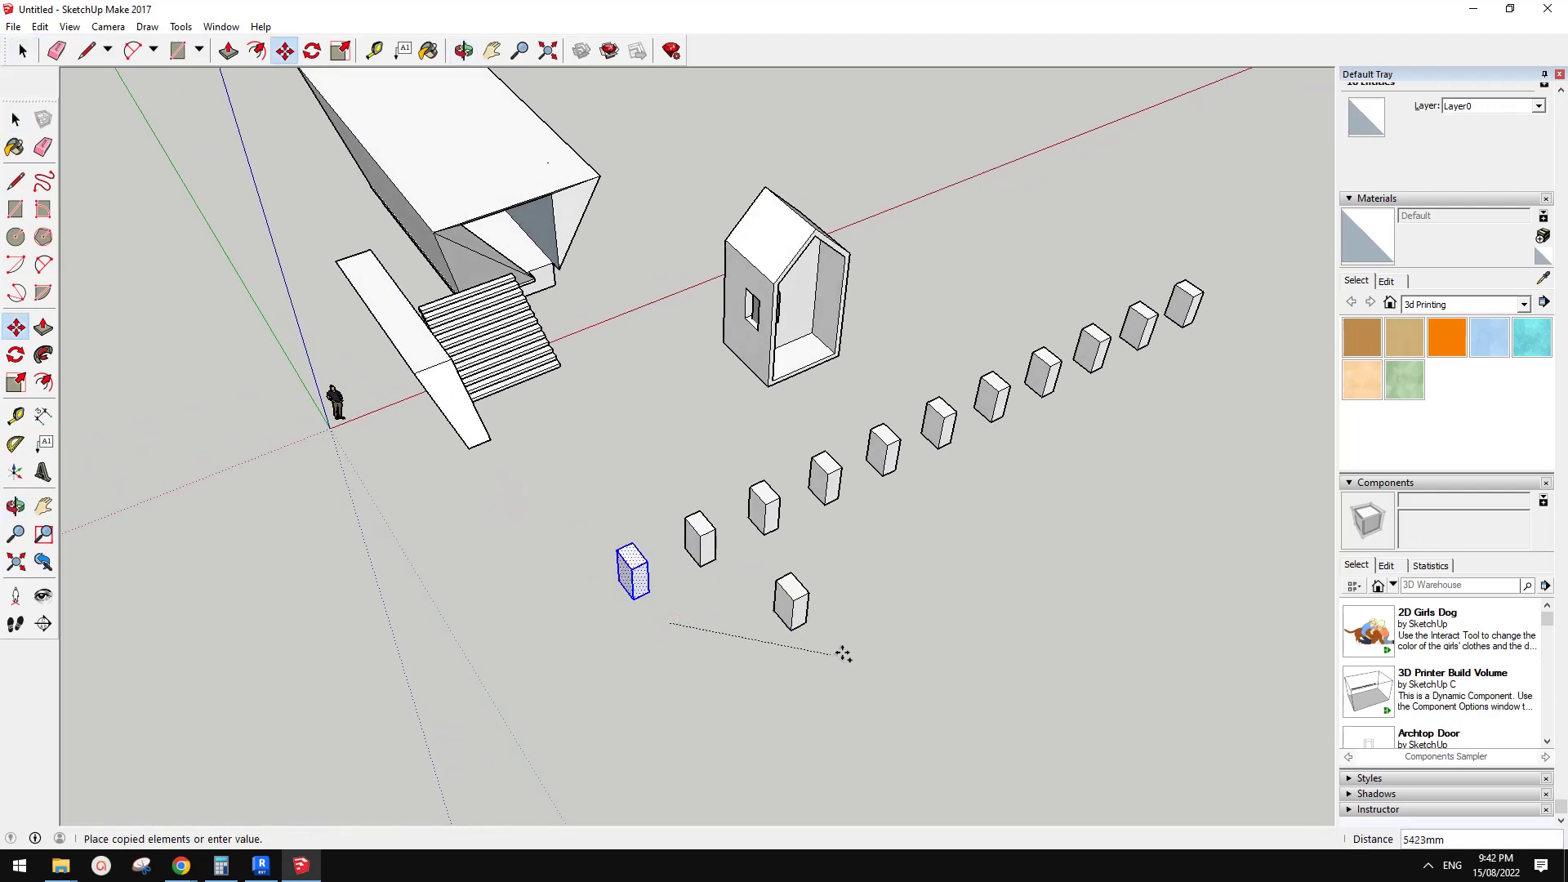
pyautogui.click(1263, 748)
pyautogui.write('10')
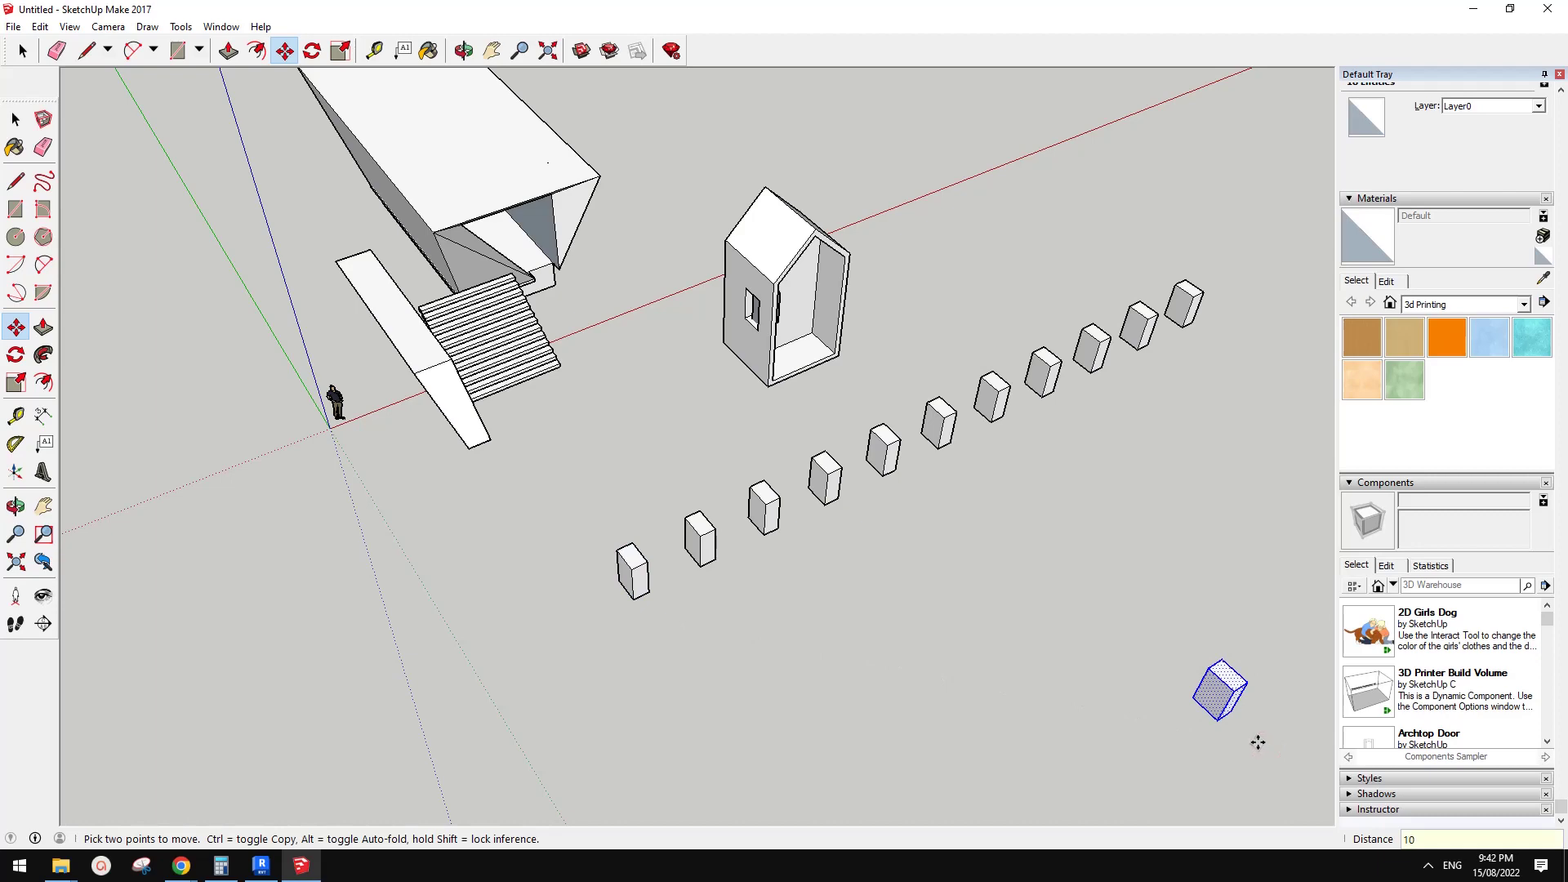
pyautogui.write('x')
pyautogui.press('Return')
pyautogui.press('space')
pyautogui.moveTo(1255, 739); pyautogui.dragTo(945, 497, button='middle')
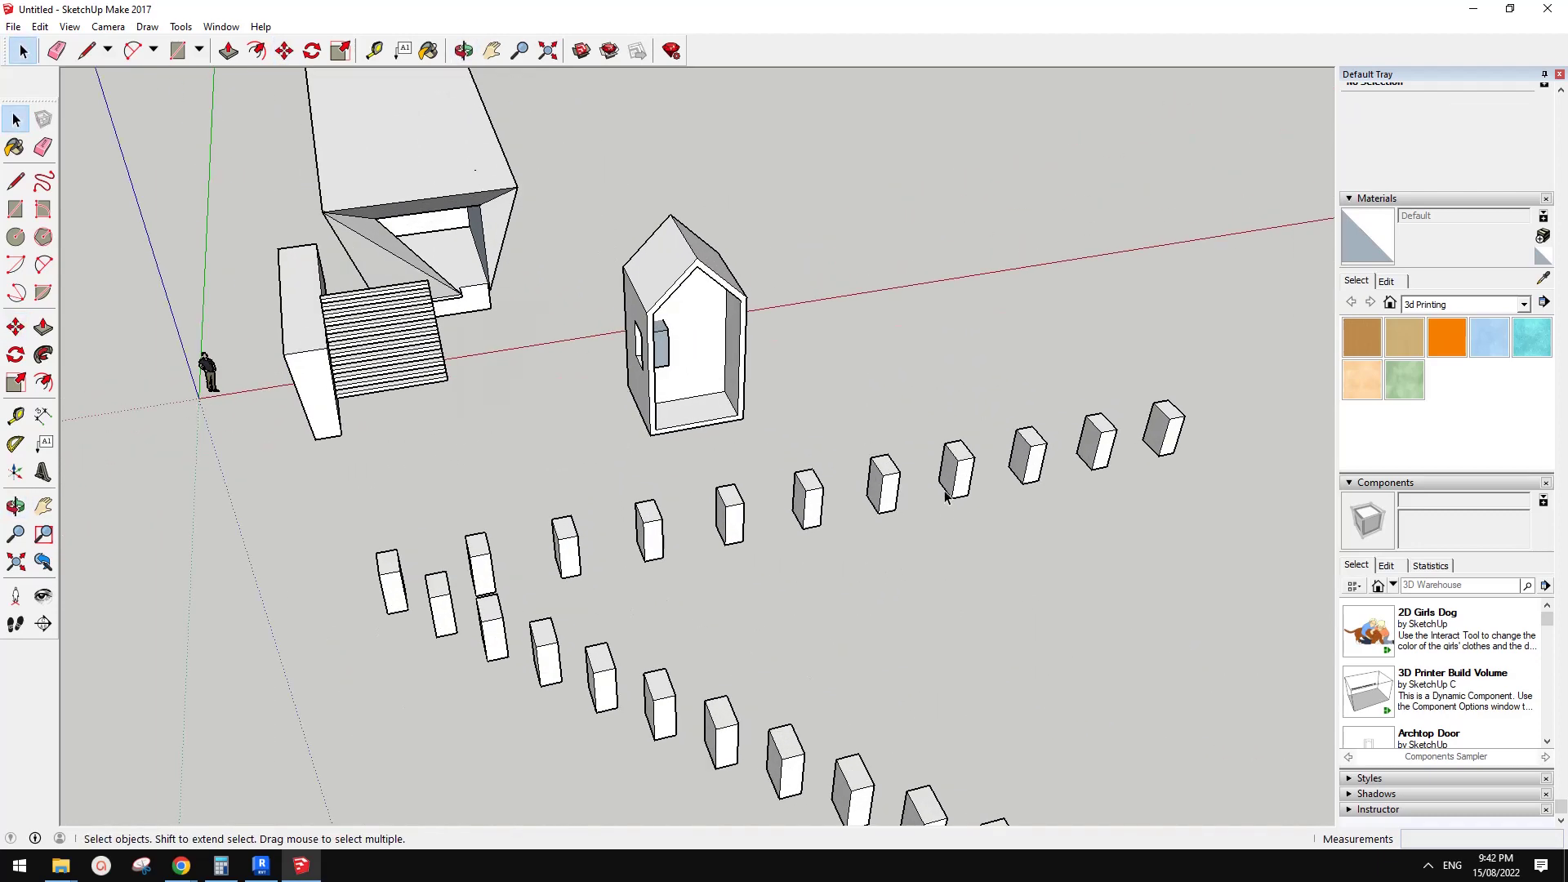
pyautogui.rightClick(960, 488)
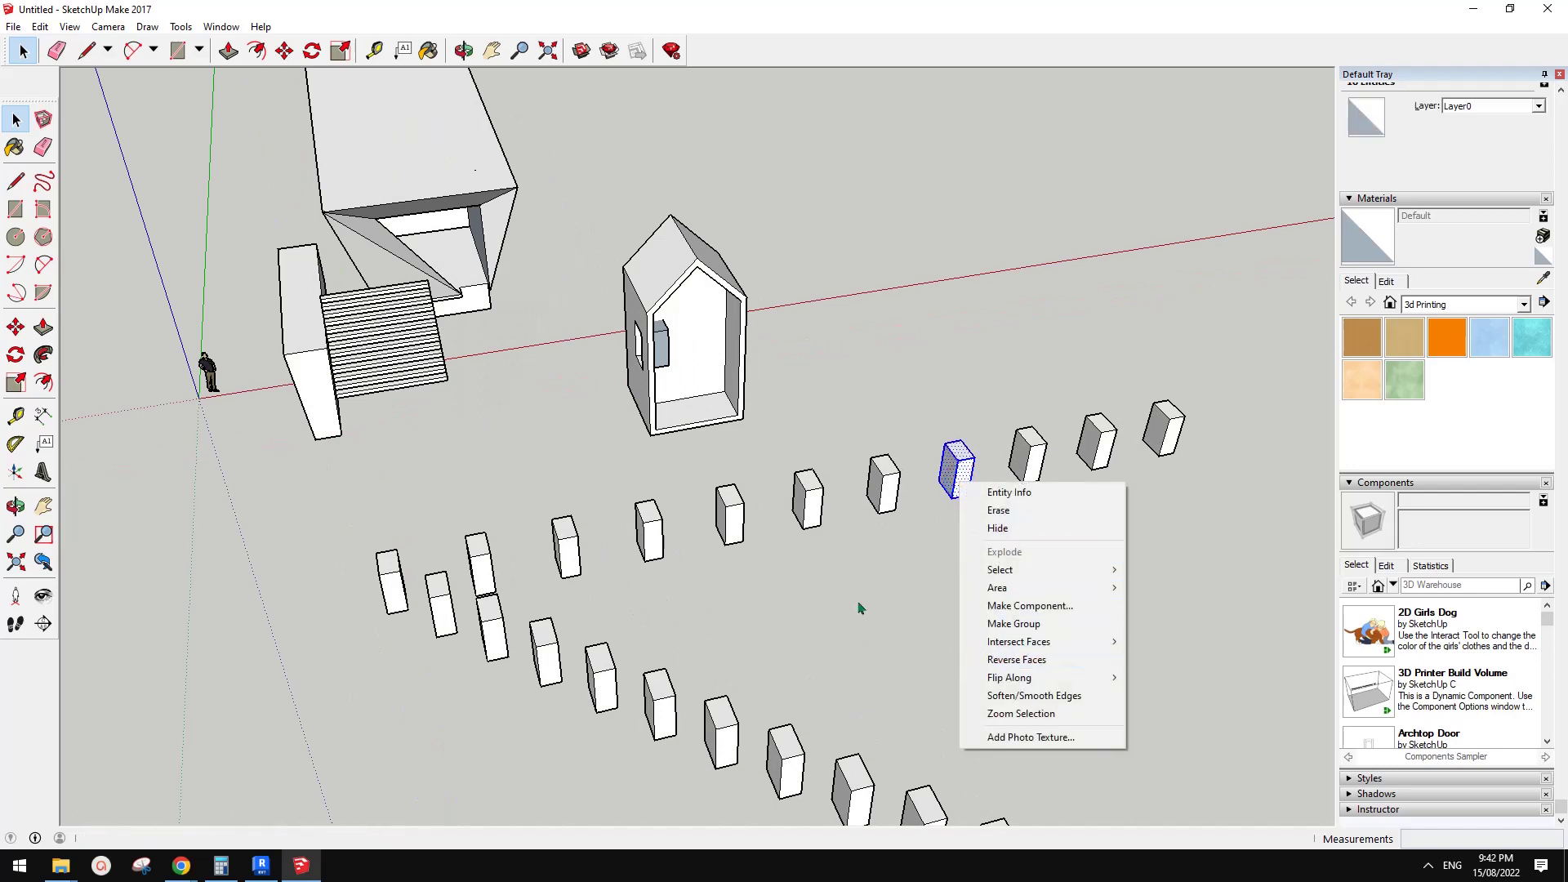
pyautogui.click(843, 547)
pyautogui.moveTo(844, 547); pyautogui.dragTo(893, 553, button='middle')
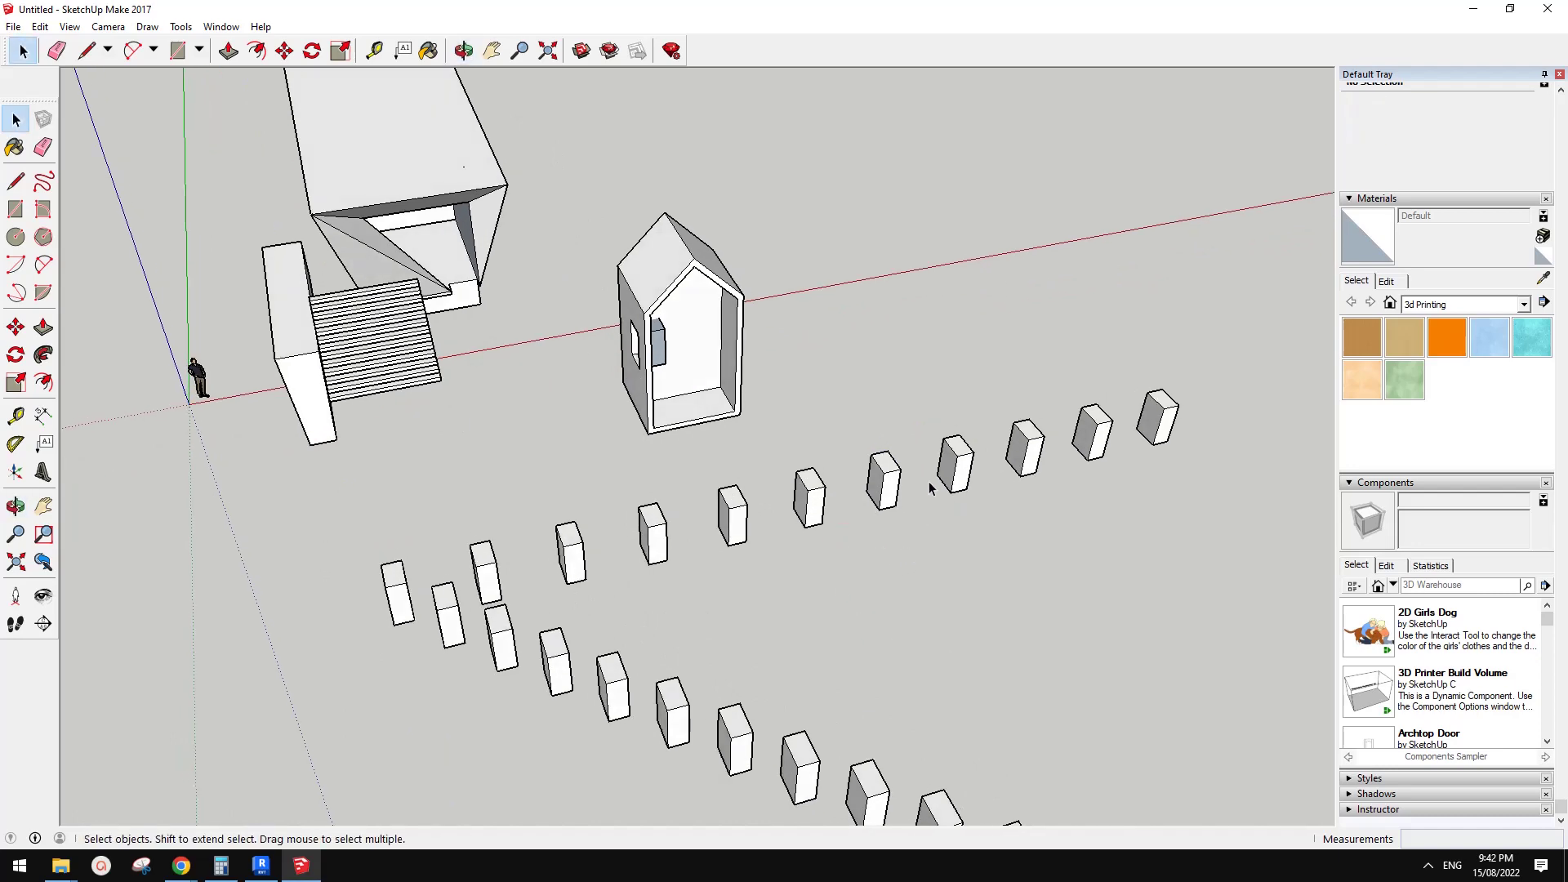
pyautogui.moveTo(934, 488); pyautogui.dragTo(920, 448, button='middle')
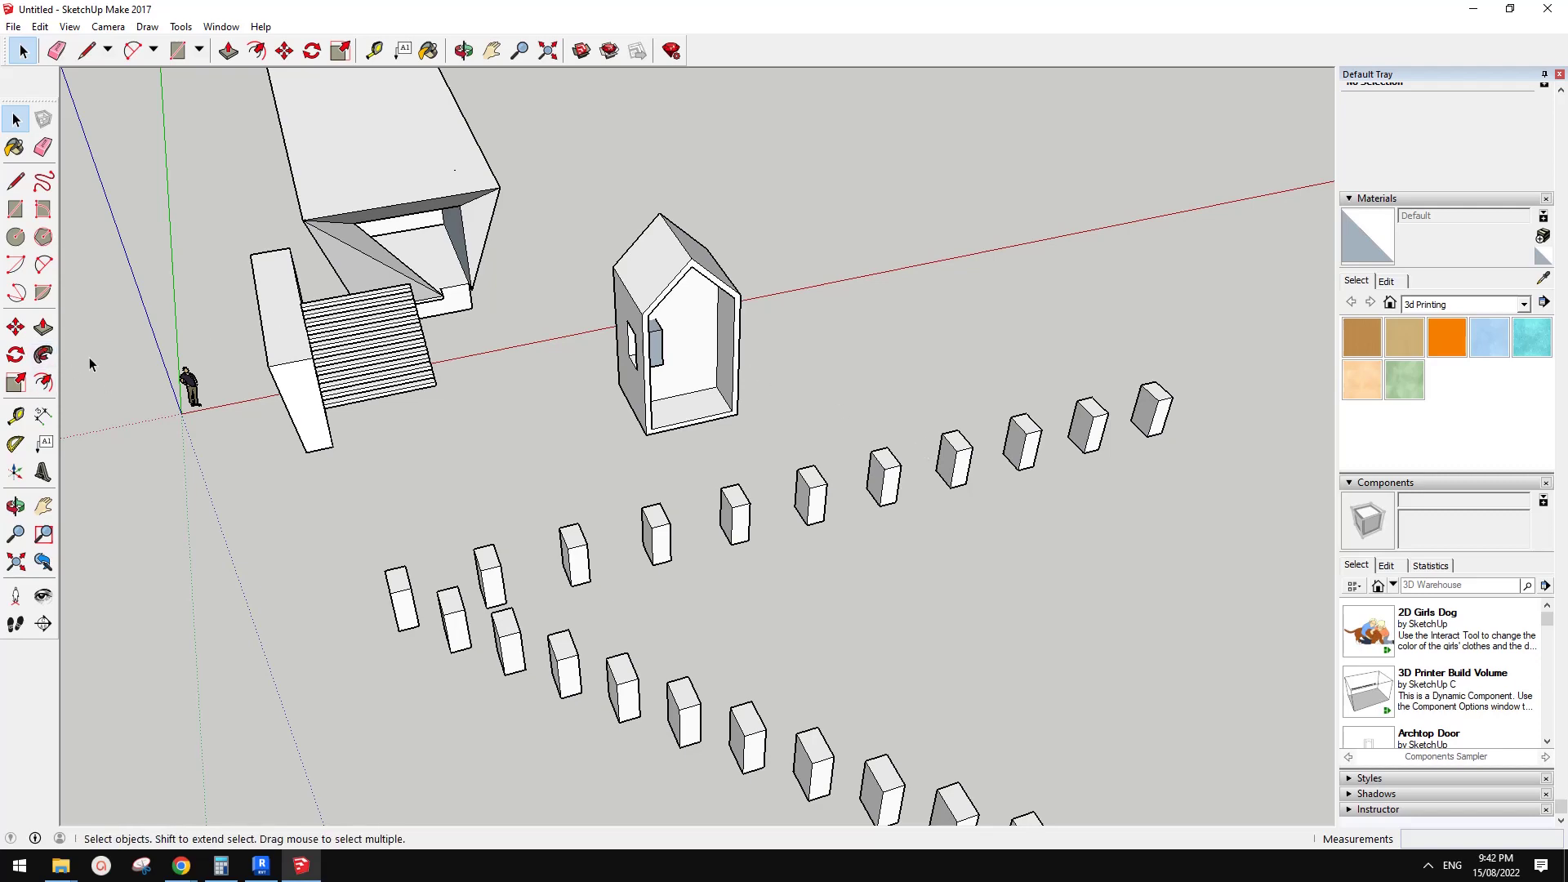
# Draw a self-crossing Freehand curve on the open ground between the gabled house and the far end of the block row.
pyautogui.moveTo(702, 465); pyautogui.dragTo(758, 428, button='middle')
pyautogui.press('l')
pyautogui.scroll(3, 762, 424)
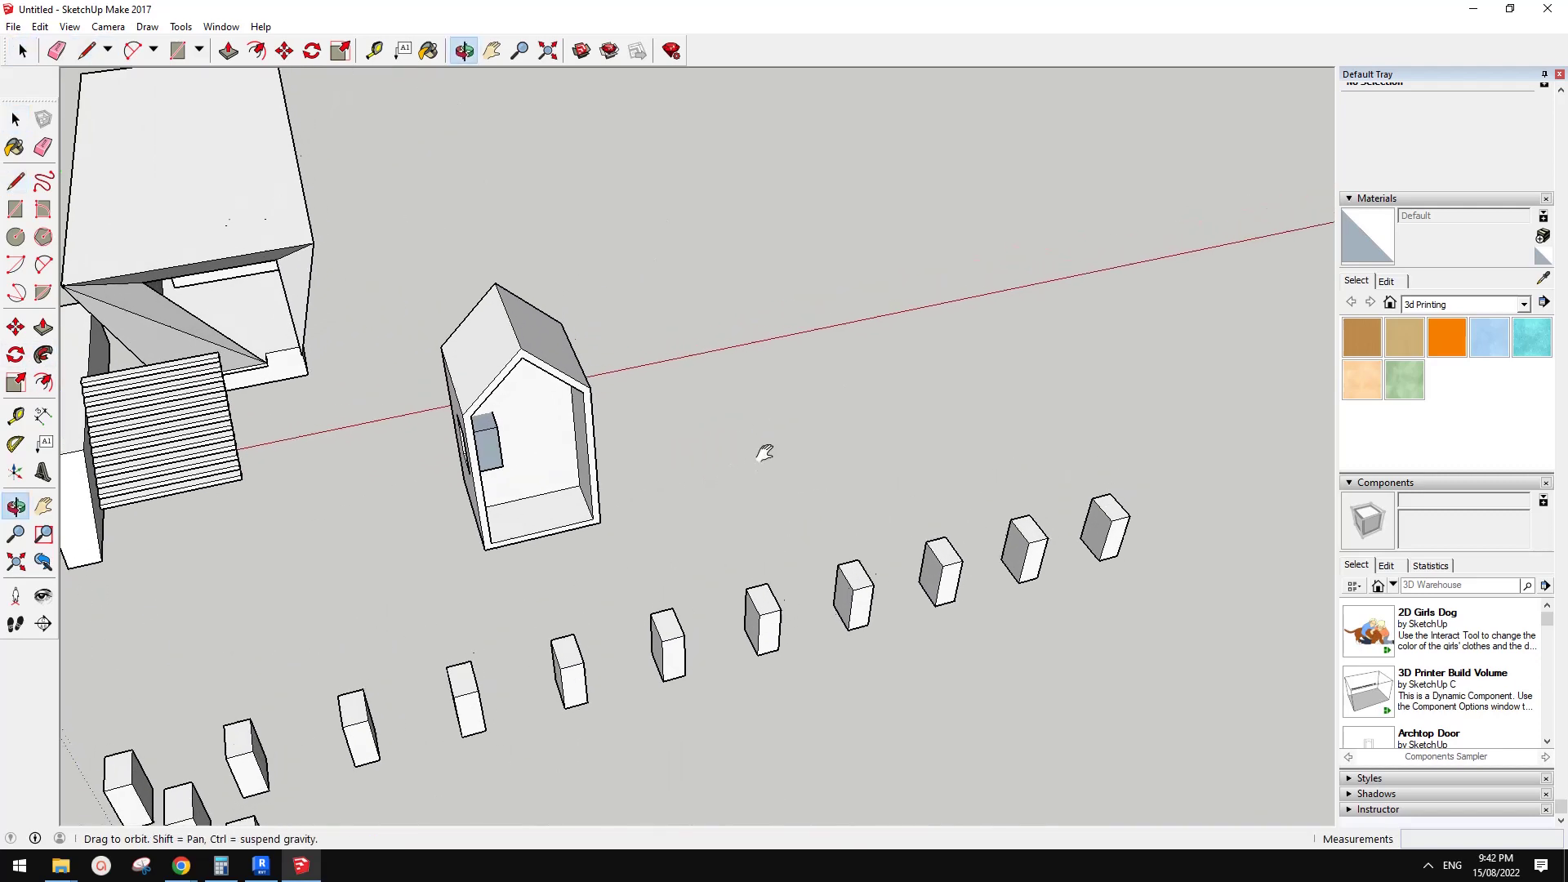
pyautogui.click(44, 181)
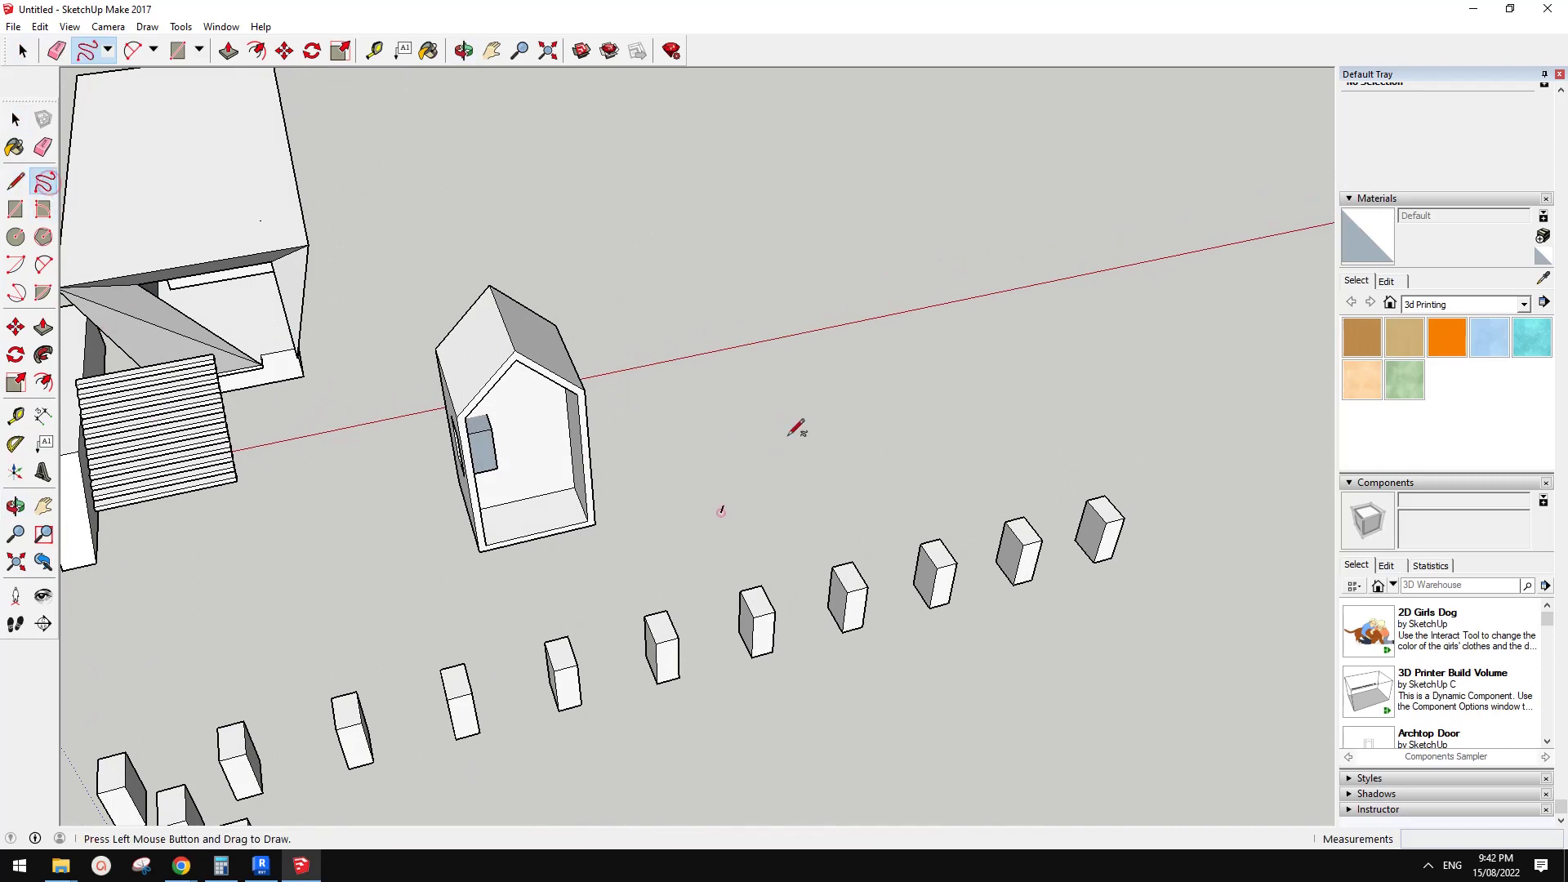
pyautogui.moveTo(877, 505)
pyautogui.mouseDown()
pyautogui.moveTo(984, 391)
pyautogui.moveTo(1062, 434)
pyautogui.moveTo(869, 370)
pyautogui.mouseUp()
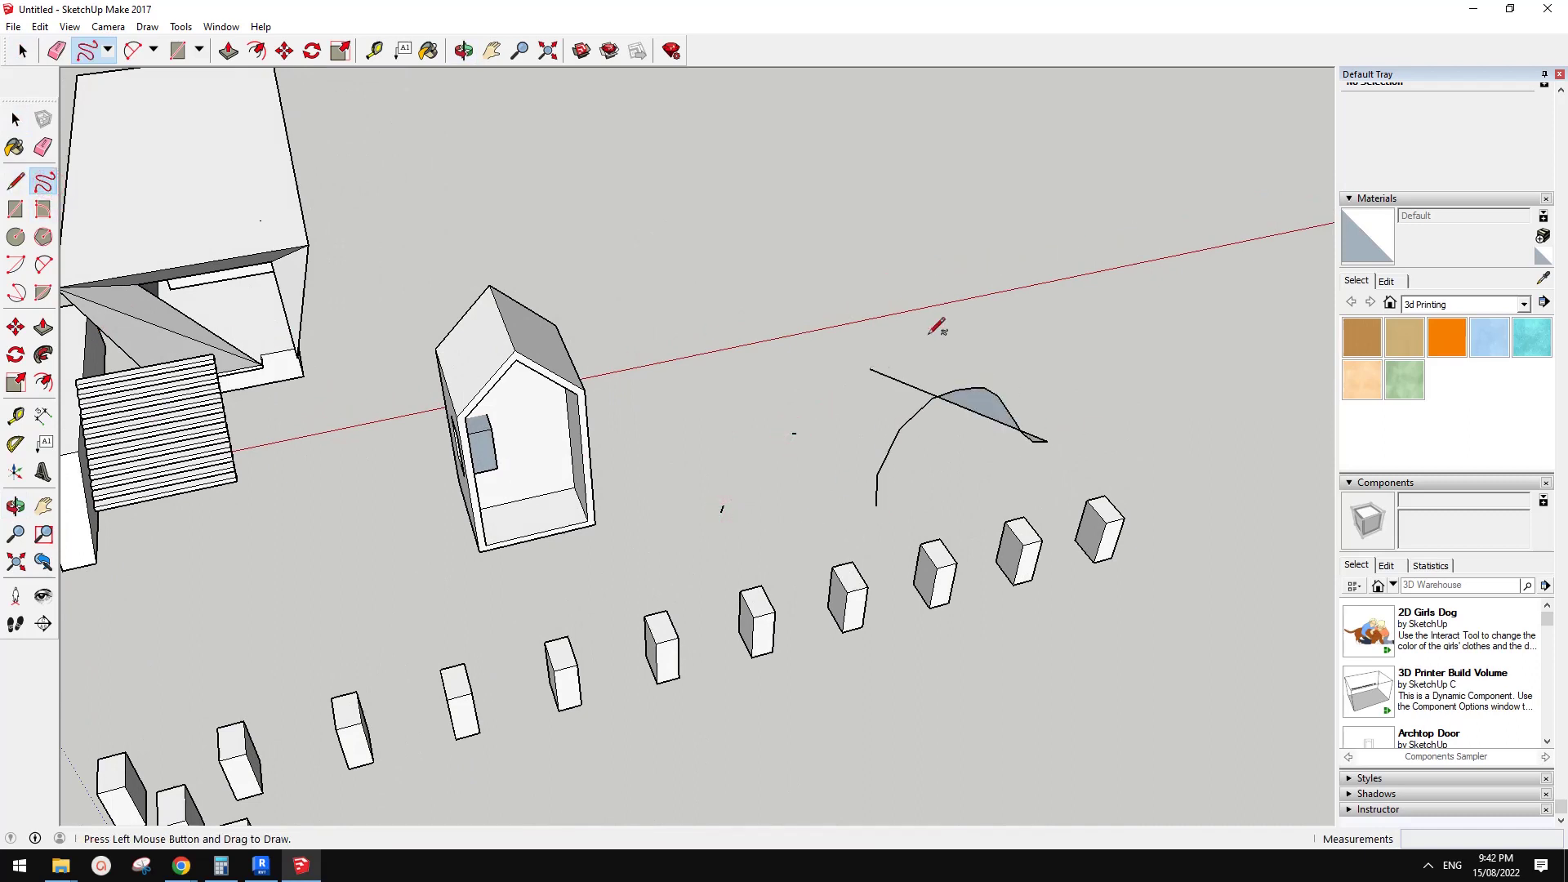
# Draw a centre-point arc that crosses the red axis on the empty ground behind the freehand curve.
pyautogui.click(16, 270)
pyautogui.keyDown('shift'); pyautogui.moveTo(980, 174); pyautogui.dragTo(796, 412, button='middle'); pyautogui.keyUp('shift')
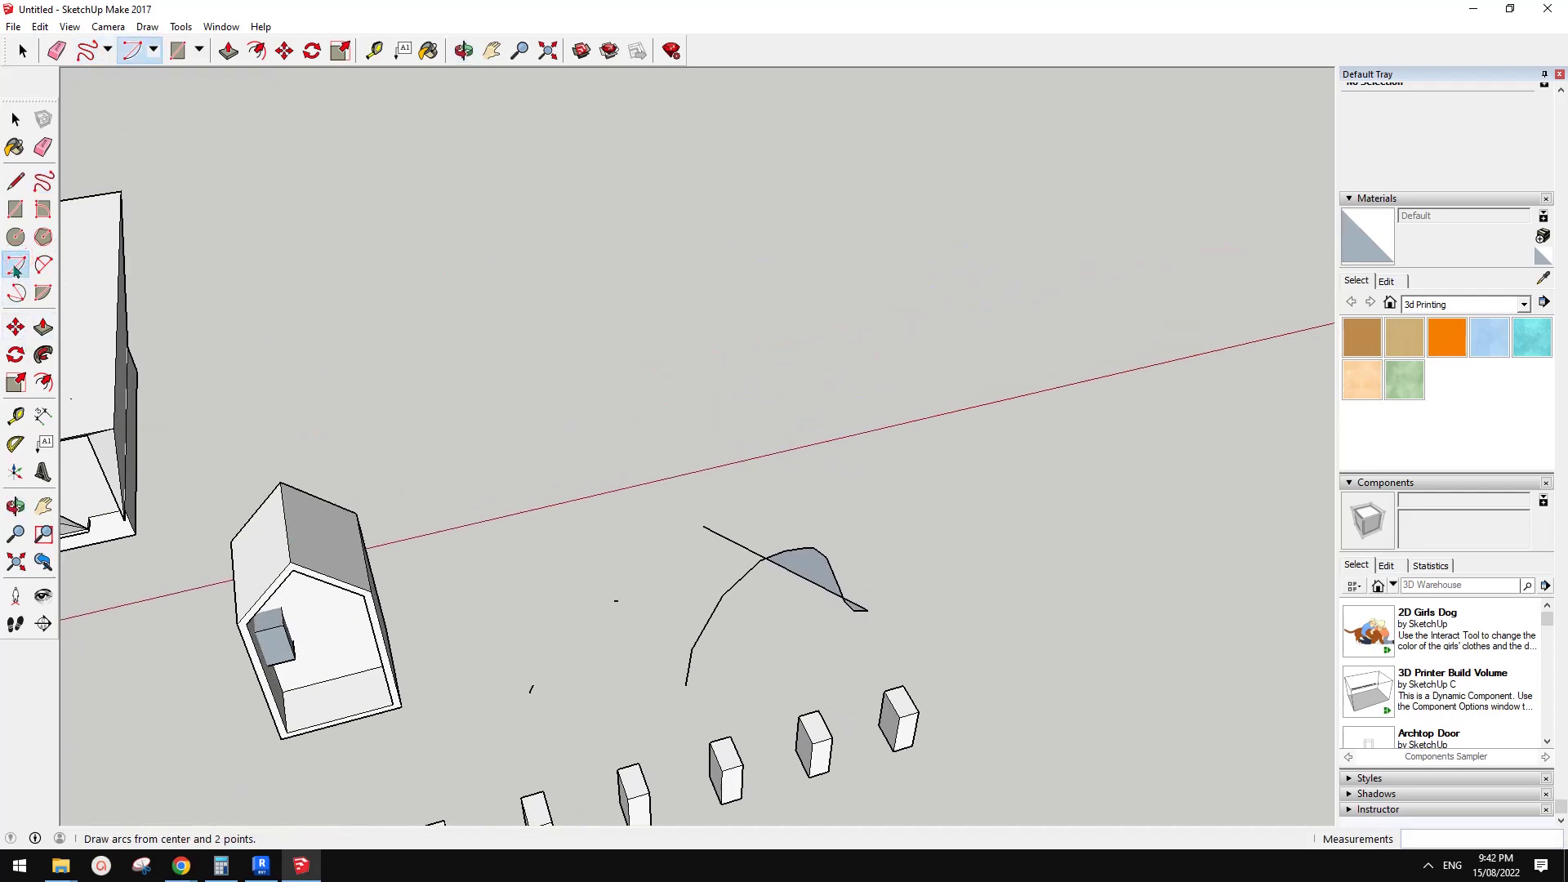
pyautogui.click(749, 402)
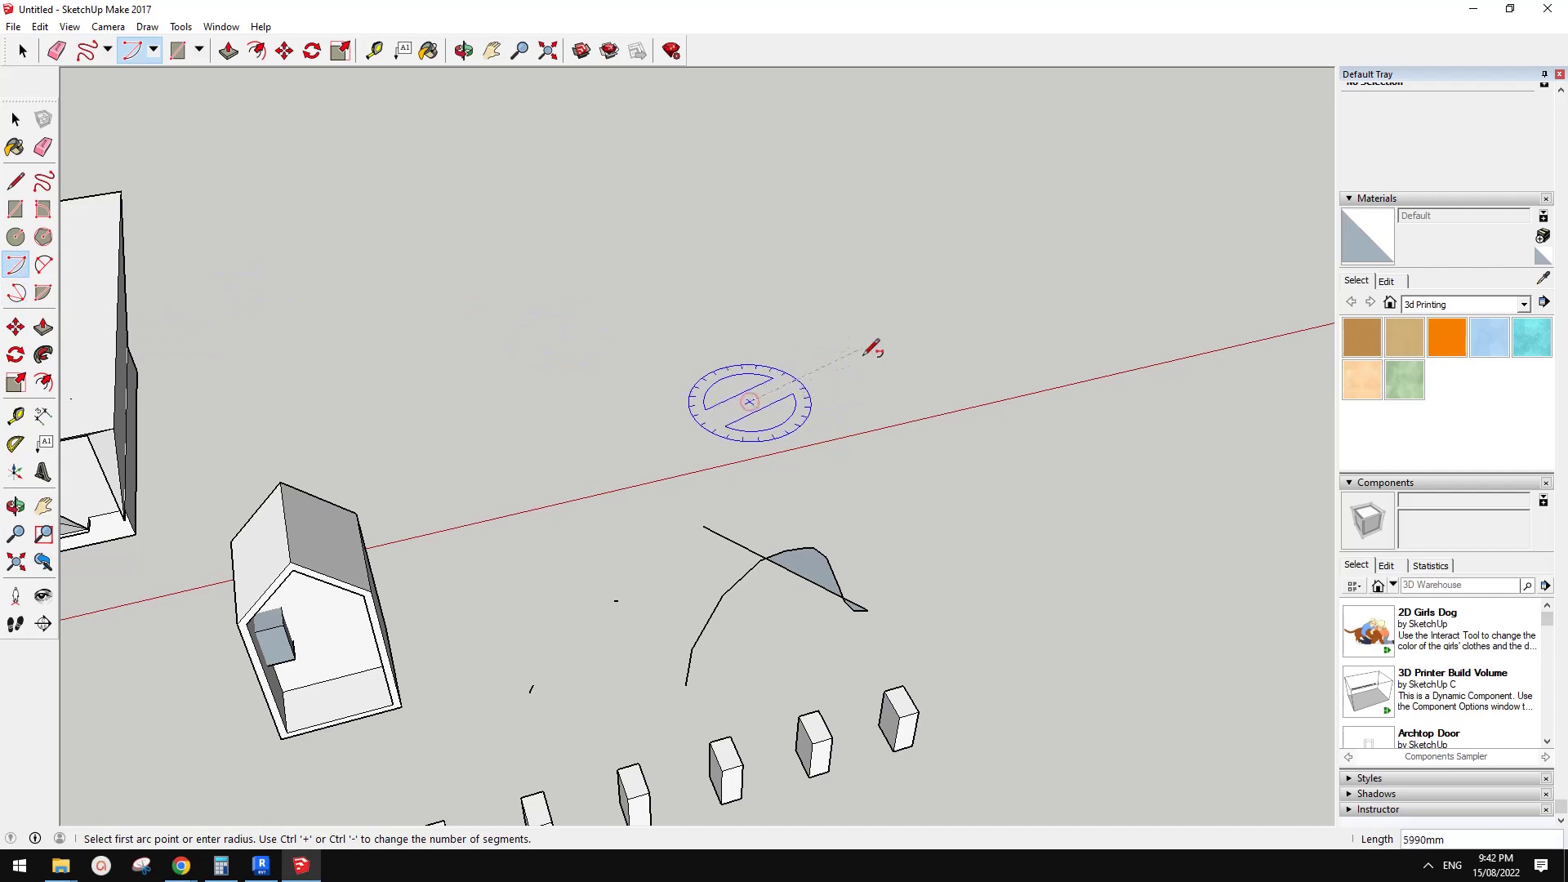
pyautogui.click(862, 311)
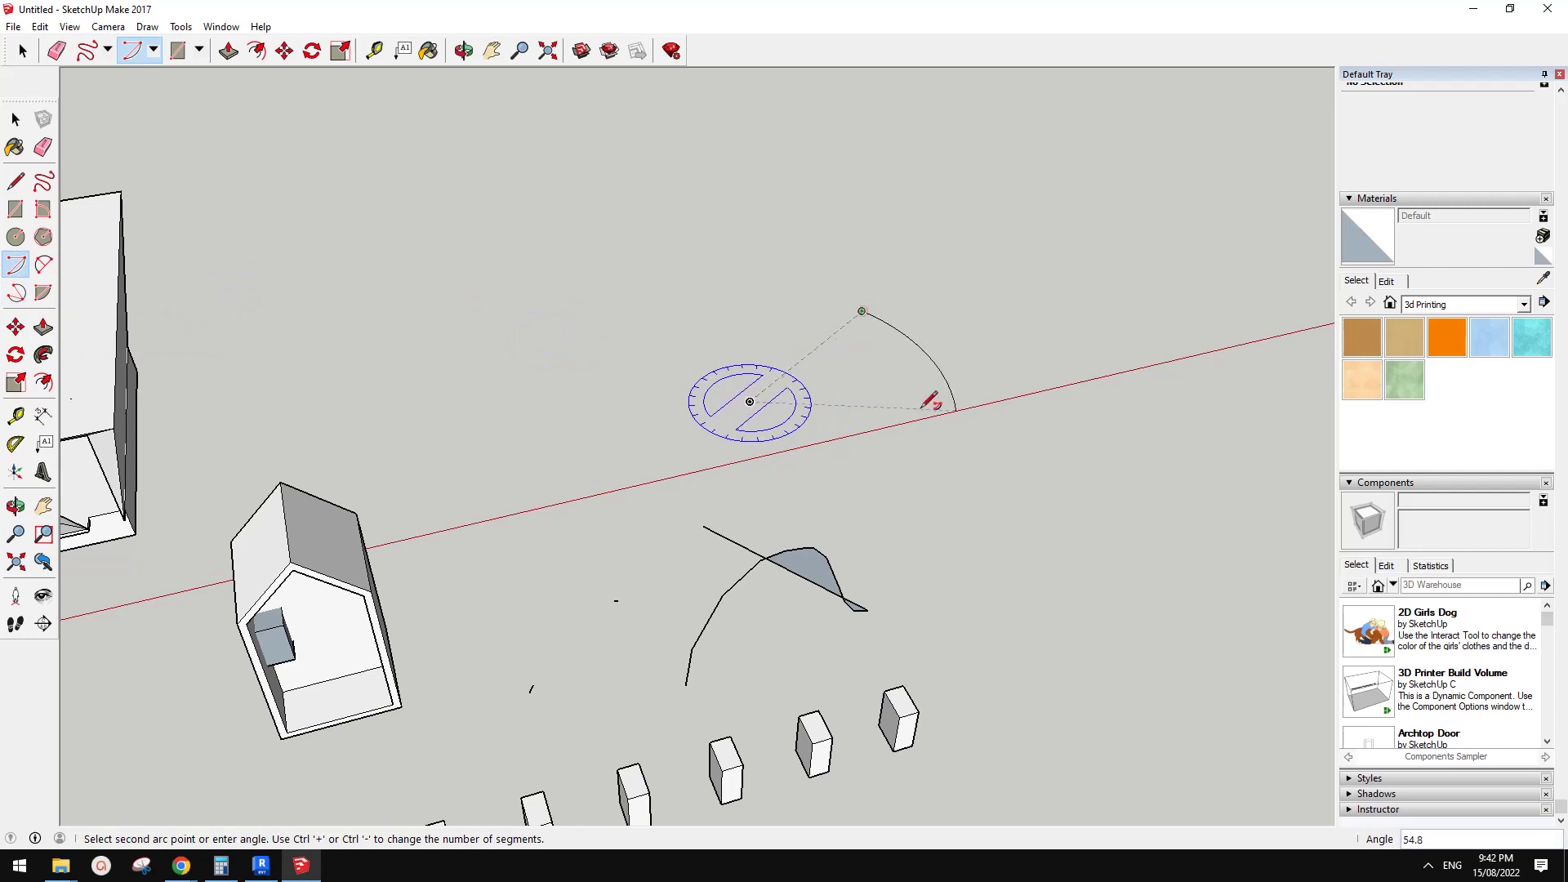
pyautogui.click(880, 447)
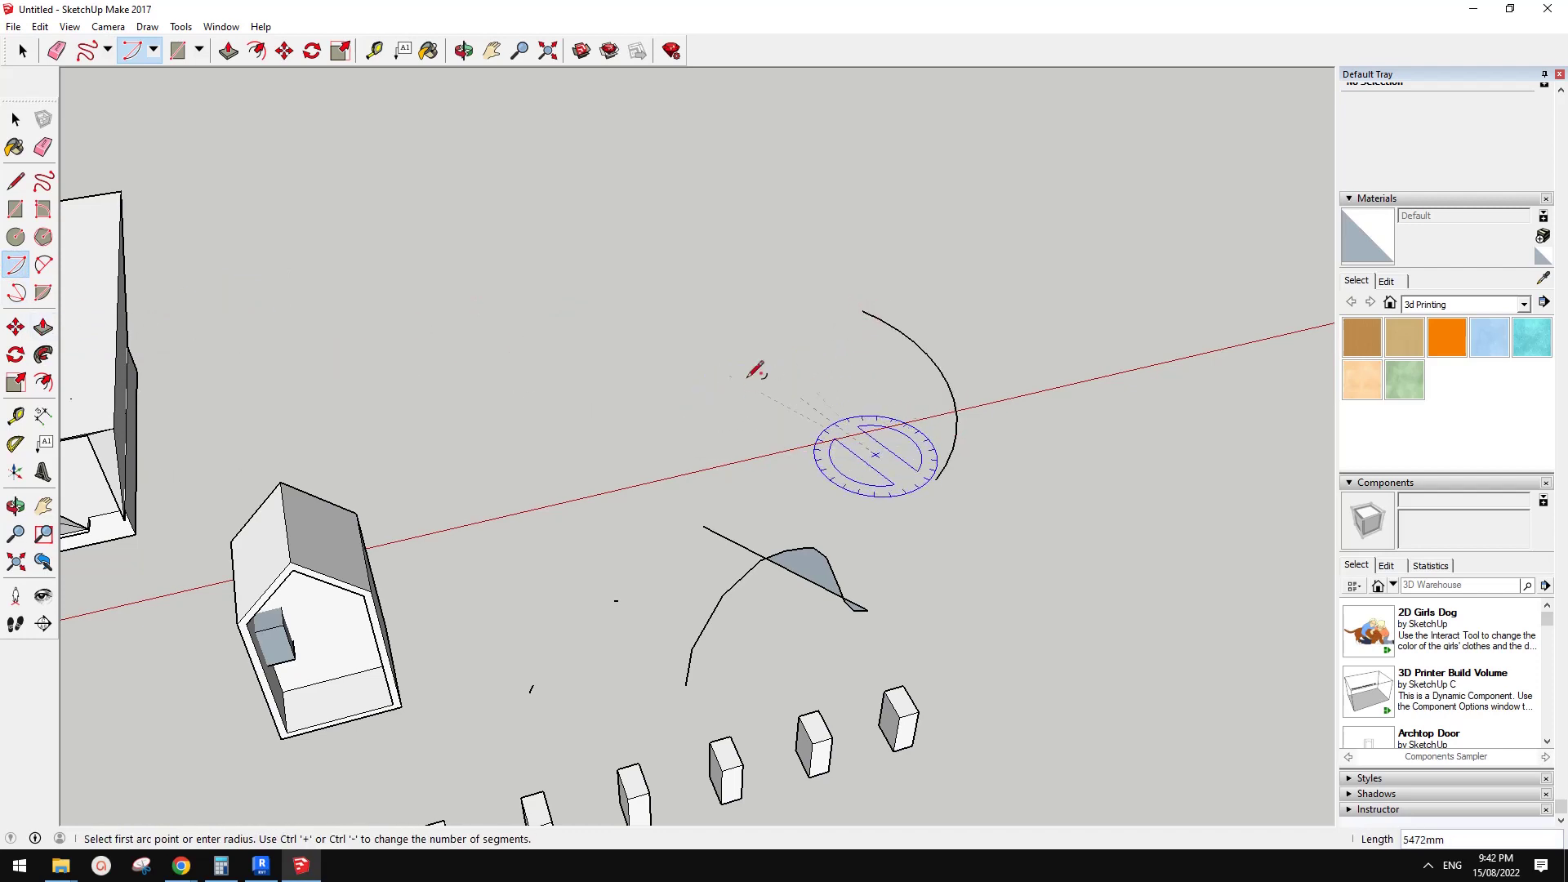
# Draw an upright circle of about 470000 mm² centred on the near end of the arc that crosses the red axis.
pyautogui.scroll(3, 815, 396)
pyautogui.scroll(3, 710, 387)
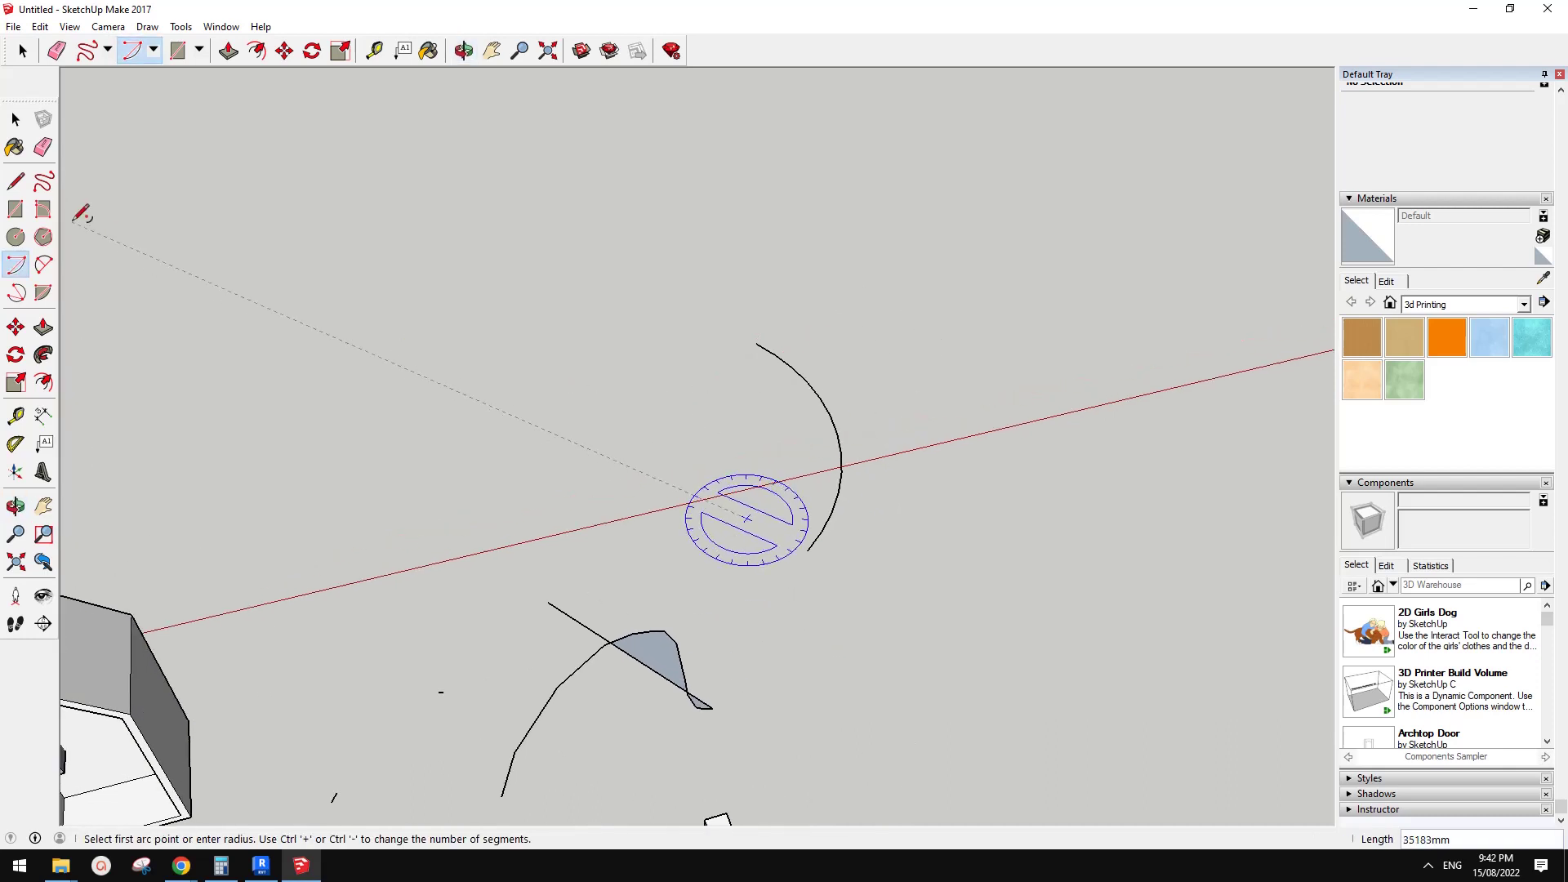
pyautogui.click(16, 119)
pyautogui.scroll(3, 894, 441)
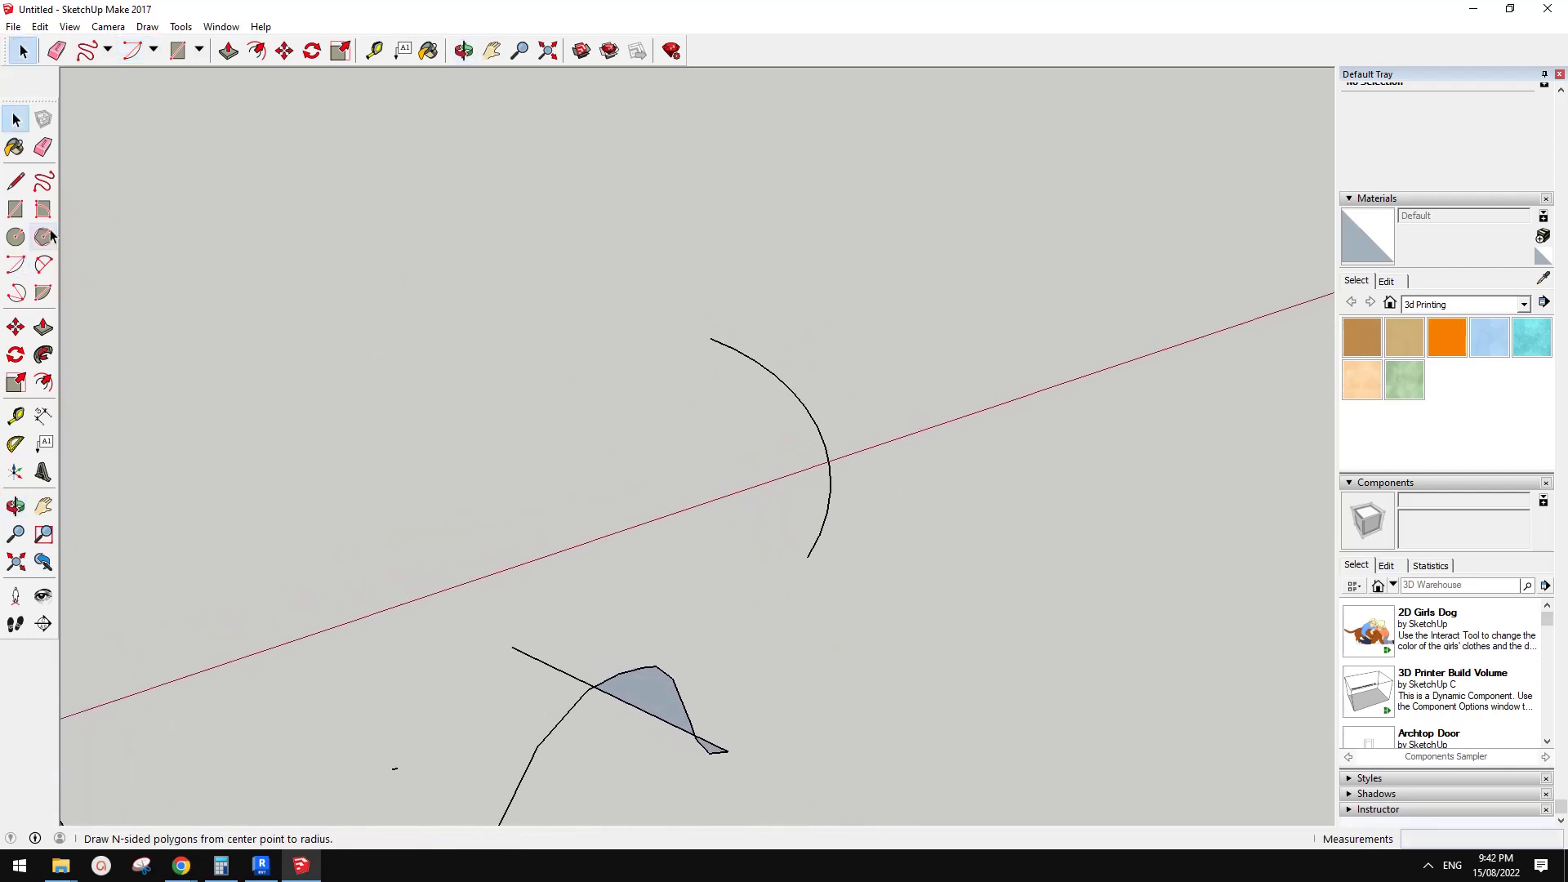
pyautogui.click(16, 236)
pyautogui.moveTo(821, 523)
pyautogui.mouseDown(button='middle')
pyautogui.moveTo(817, 376)
pyautogui.moveTo(808, 539)
pyautogui.mouseUp(button='middle')
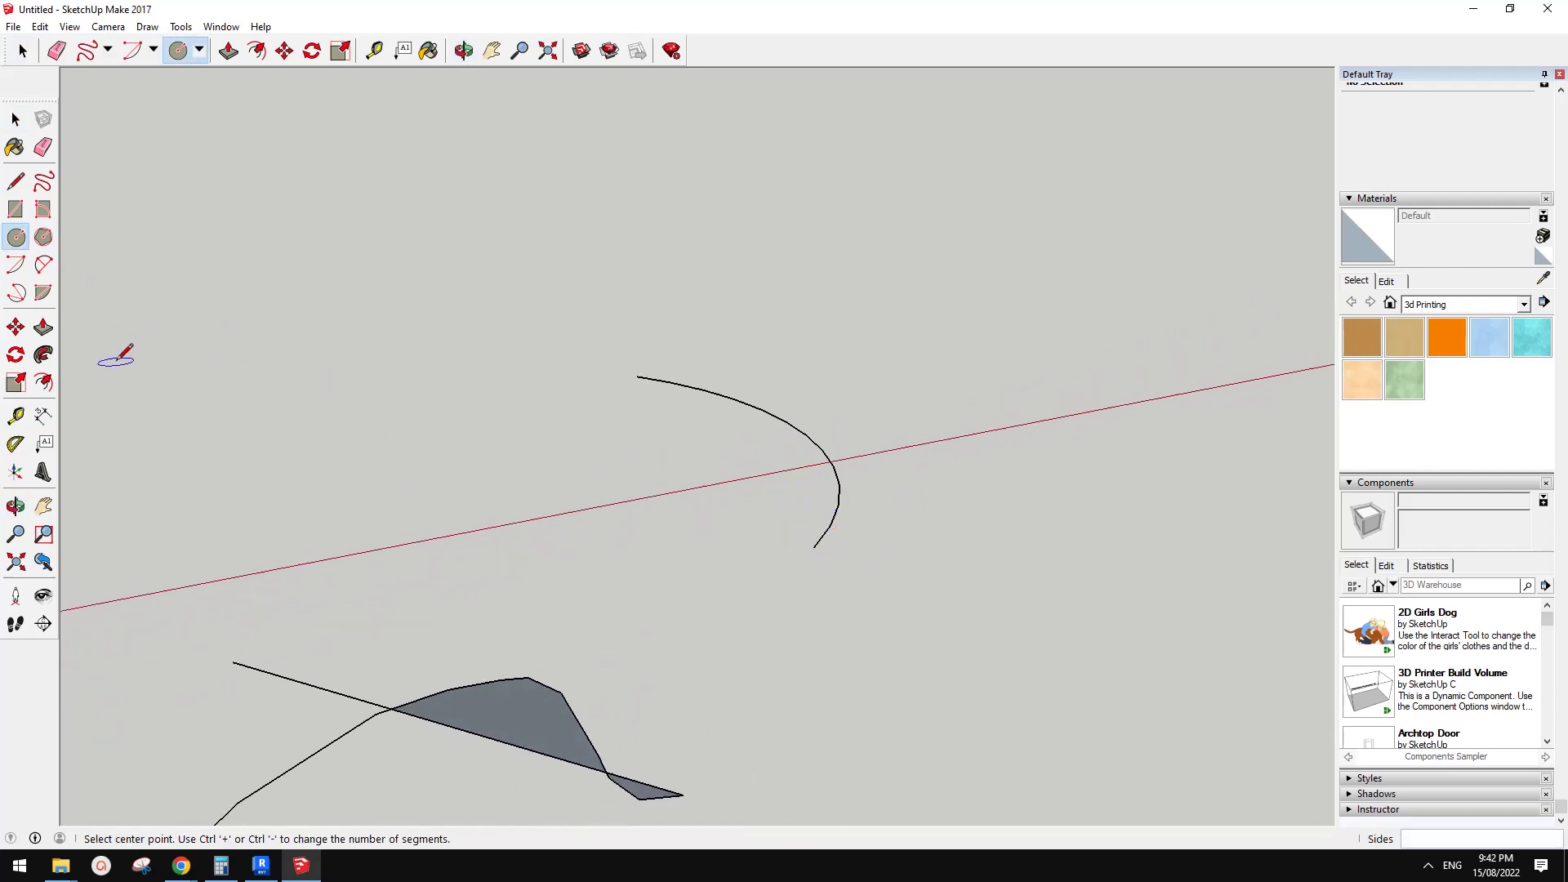
pyautogui.scroll(-3, 641, 444)
pyautogui.scroll(3, 868, 536)
pyautogui.moveTo(868, 536); pyautogui.dragTo(906, 544, button='middle')
pyautogui.moveTo(595, 518)
pyautogui.mouseDown(button='middle')
pyautogui.moveTo(583, 491)
pyautogui.moveTo(593, 543)
pyautogui.moveTo(588, 518)
pyautogui.mouseUp(button='middle')
pyautogui.click(576, 547)
pyautogui.click(578, 550)
pyautogui.press('space')
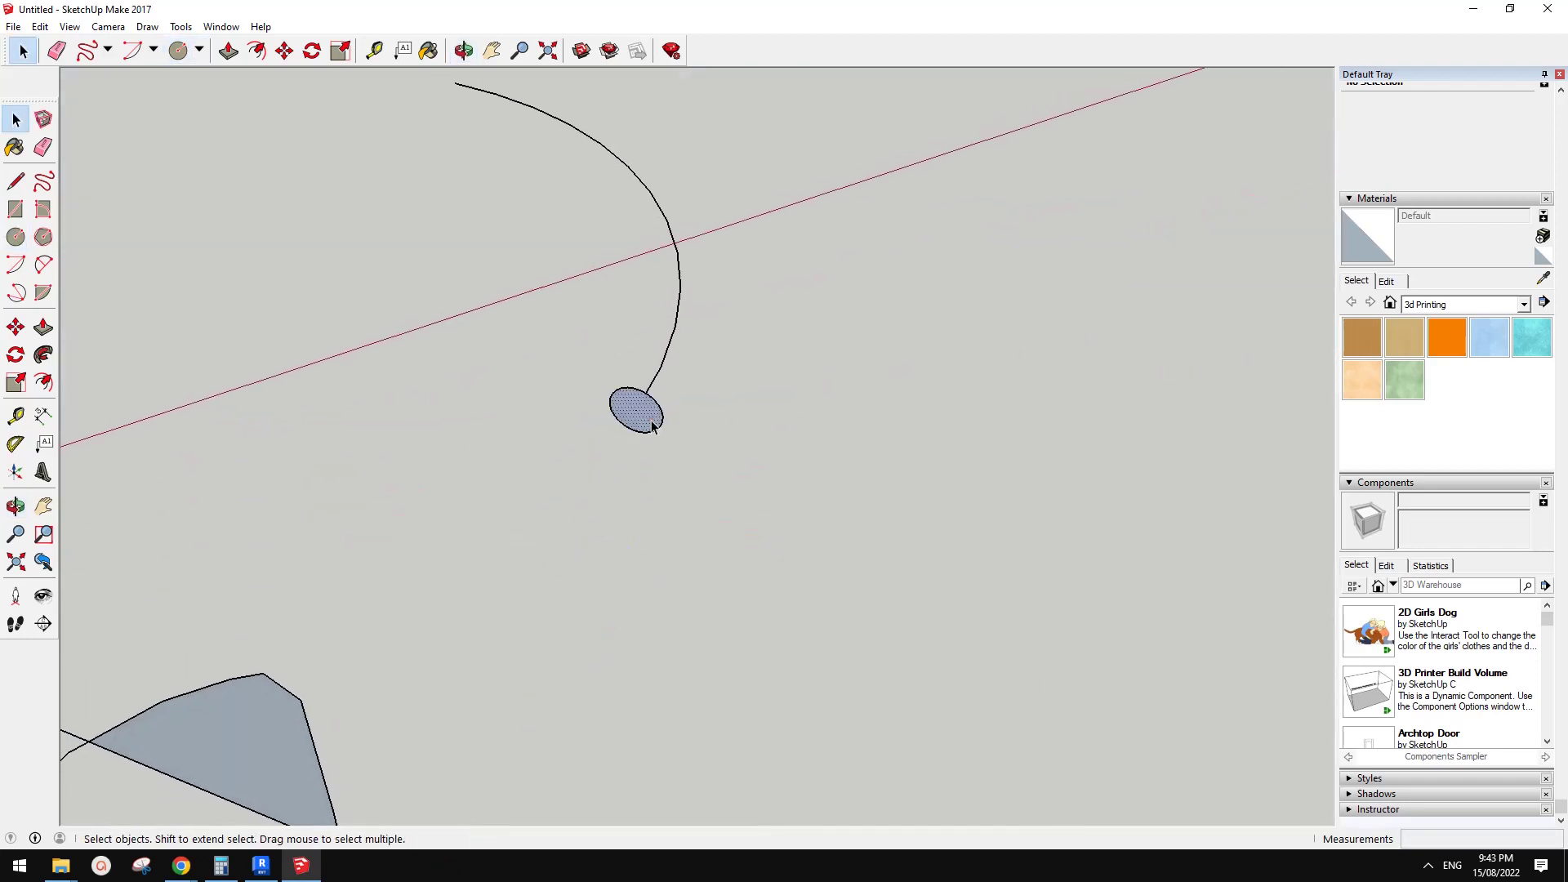
# Sweep the circle along the whole arc to its far end with Follow Me to form a curved tube.
pyautogui.moveTo(653, 427); pyautogui.dragTo(230, 384, button='middle')
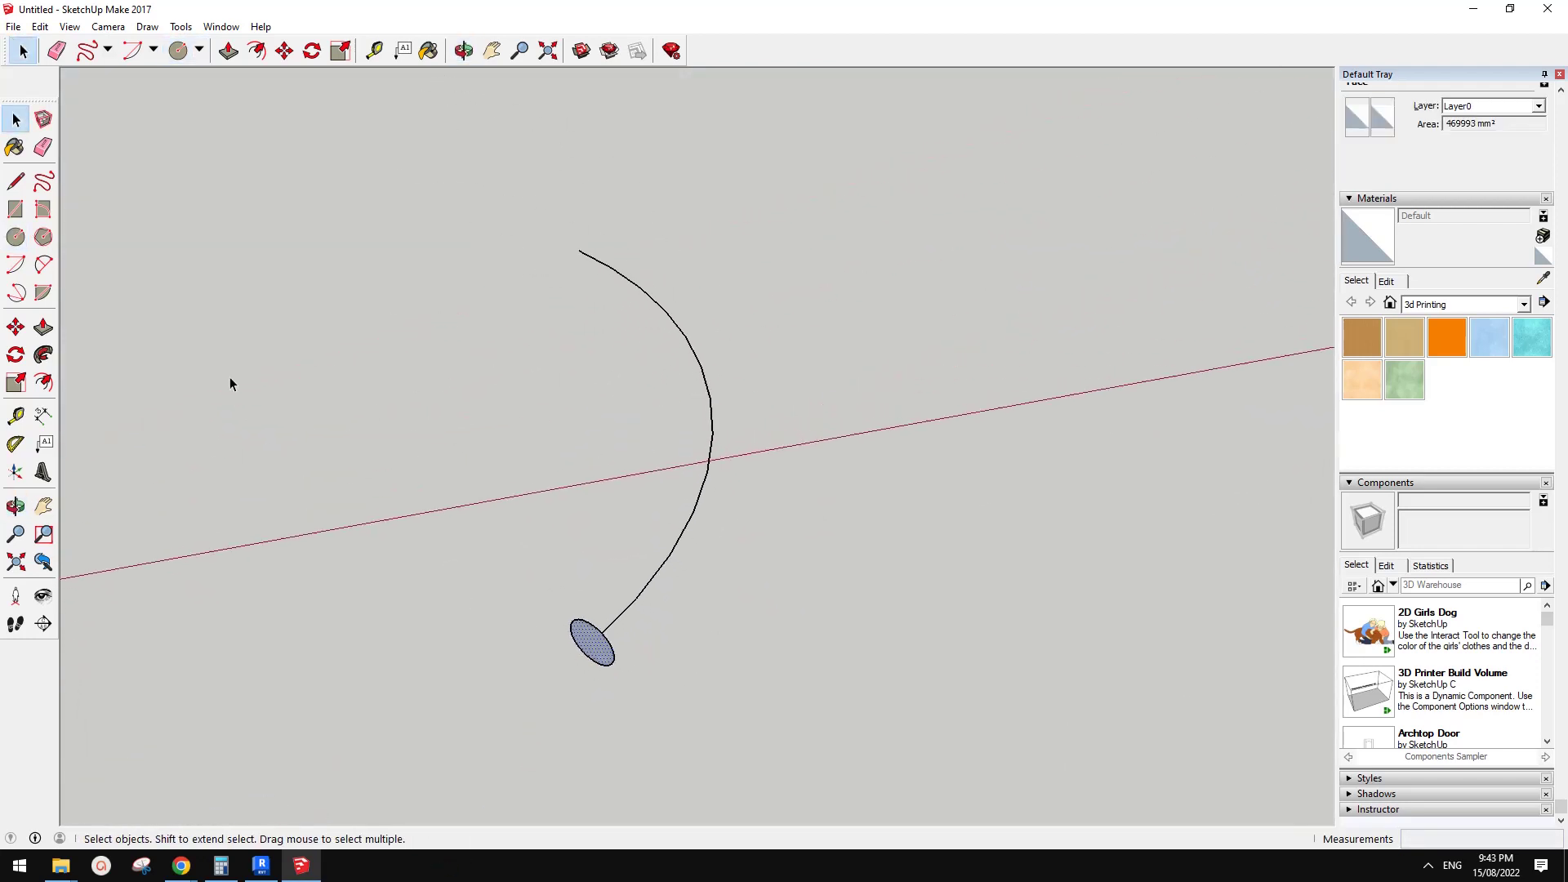
pyautogui.click(44, 354)
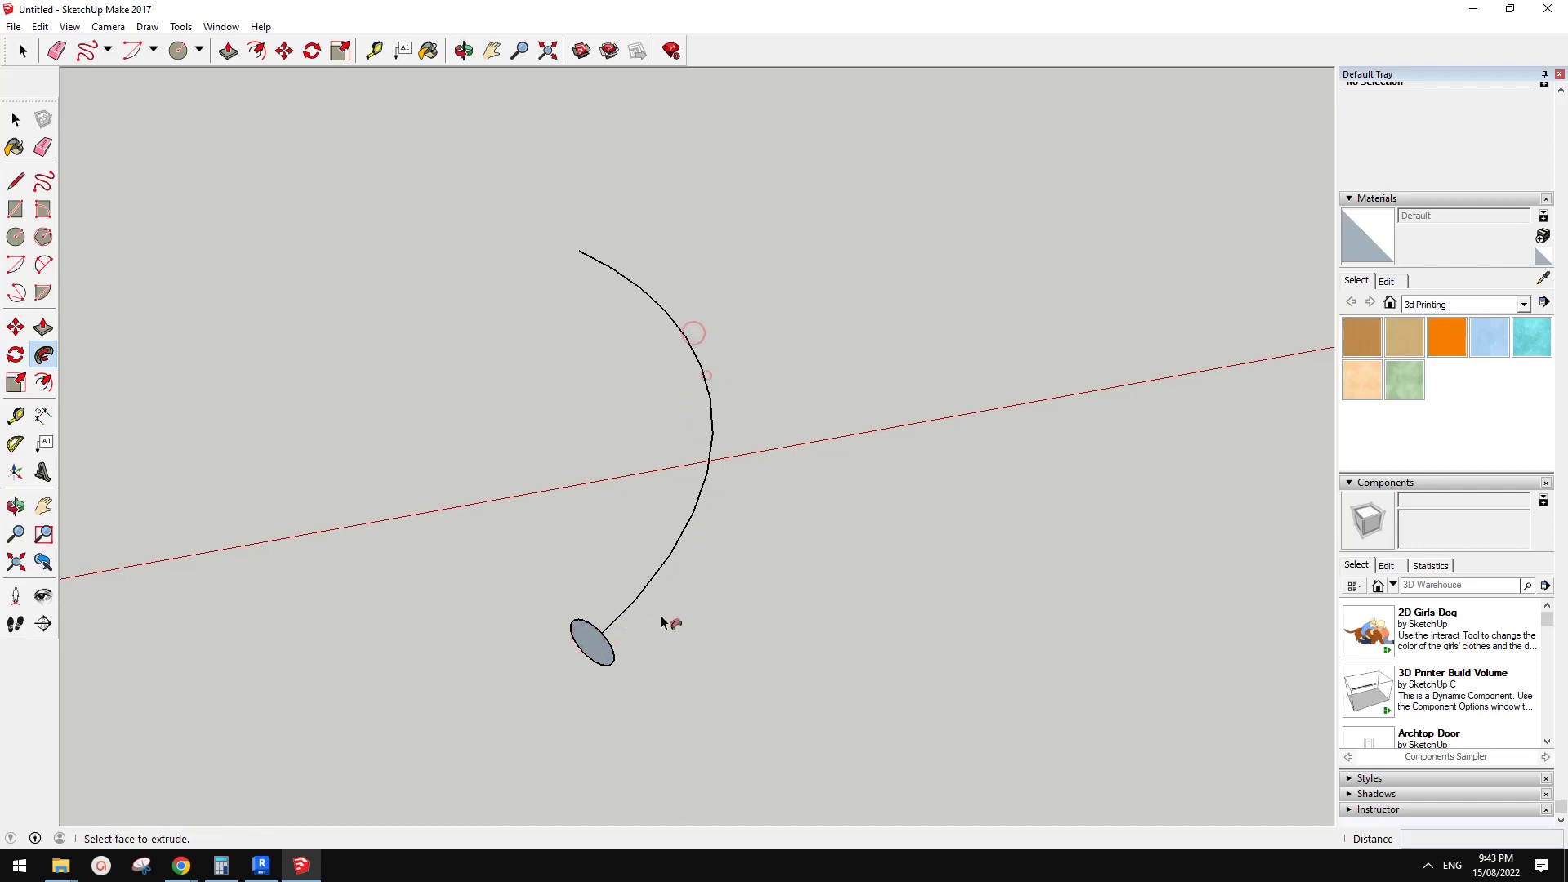
pyautogui.moveTo(615, 651); pyautogui.dragTo(634, 576)
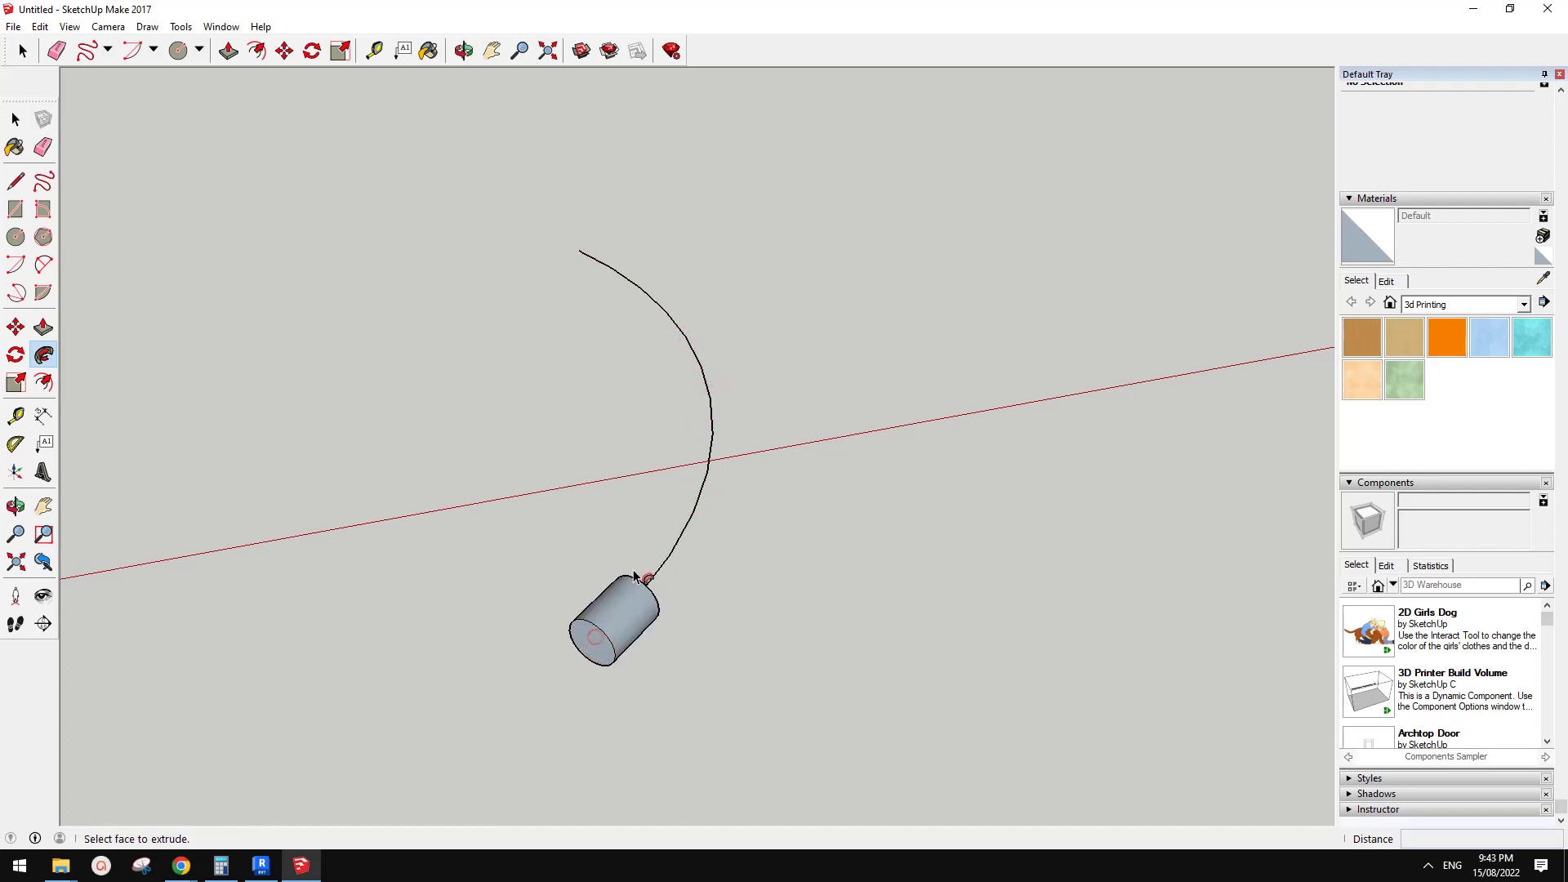
pyautogui.moveTo(603, 648); pyautogui.dragTo(571, 260)
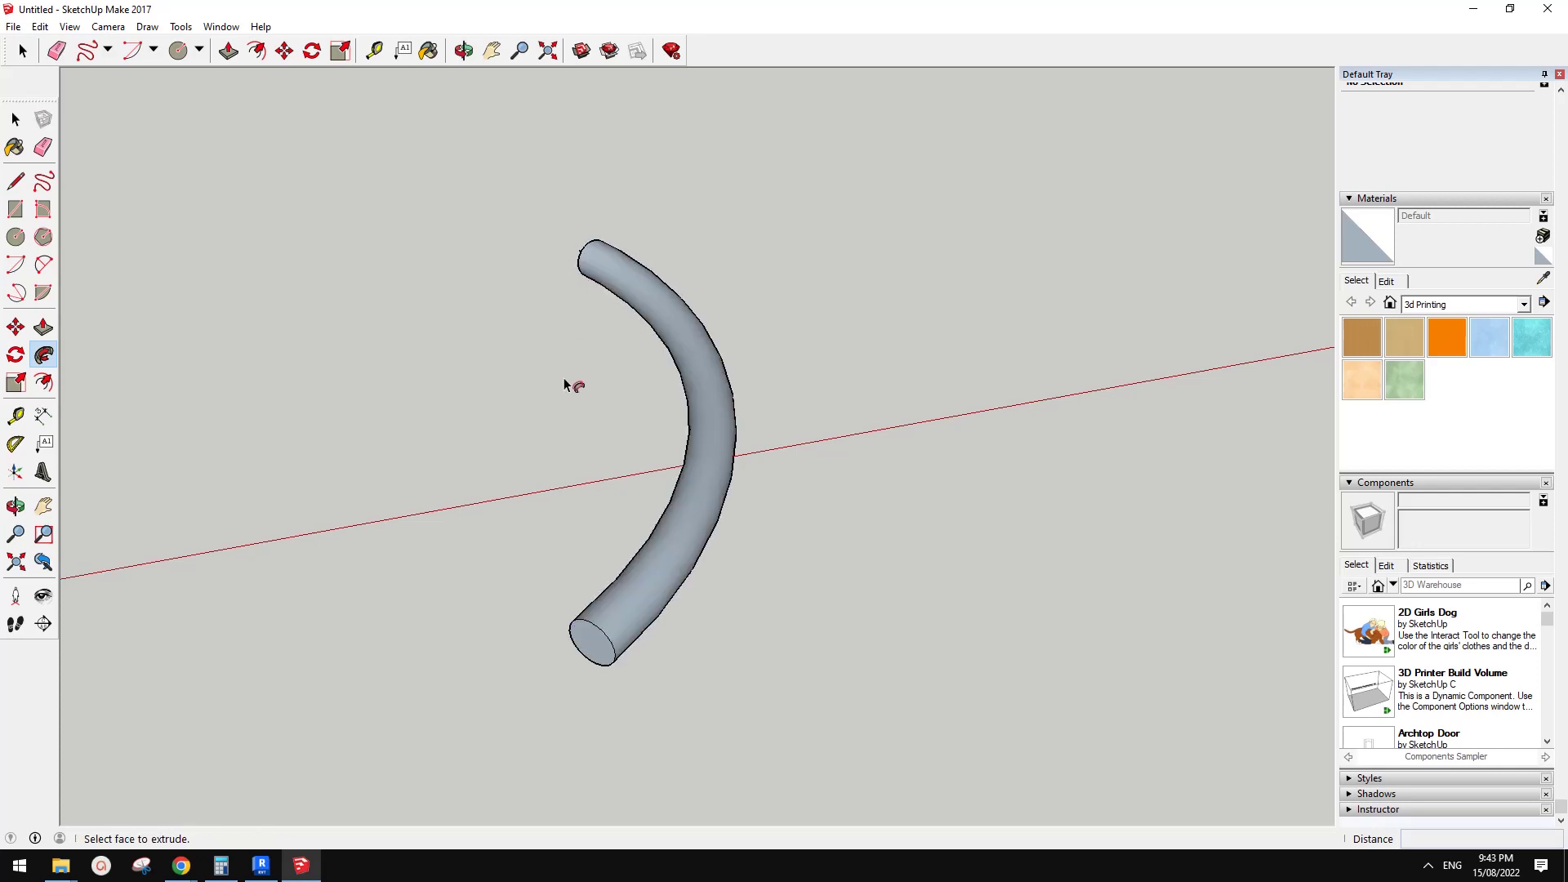
pyautogui.moveTo(564, 377); pyautogui.dragTo(485, 415, button='middle')
pyautogui.press('space')
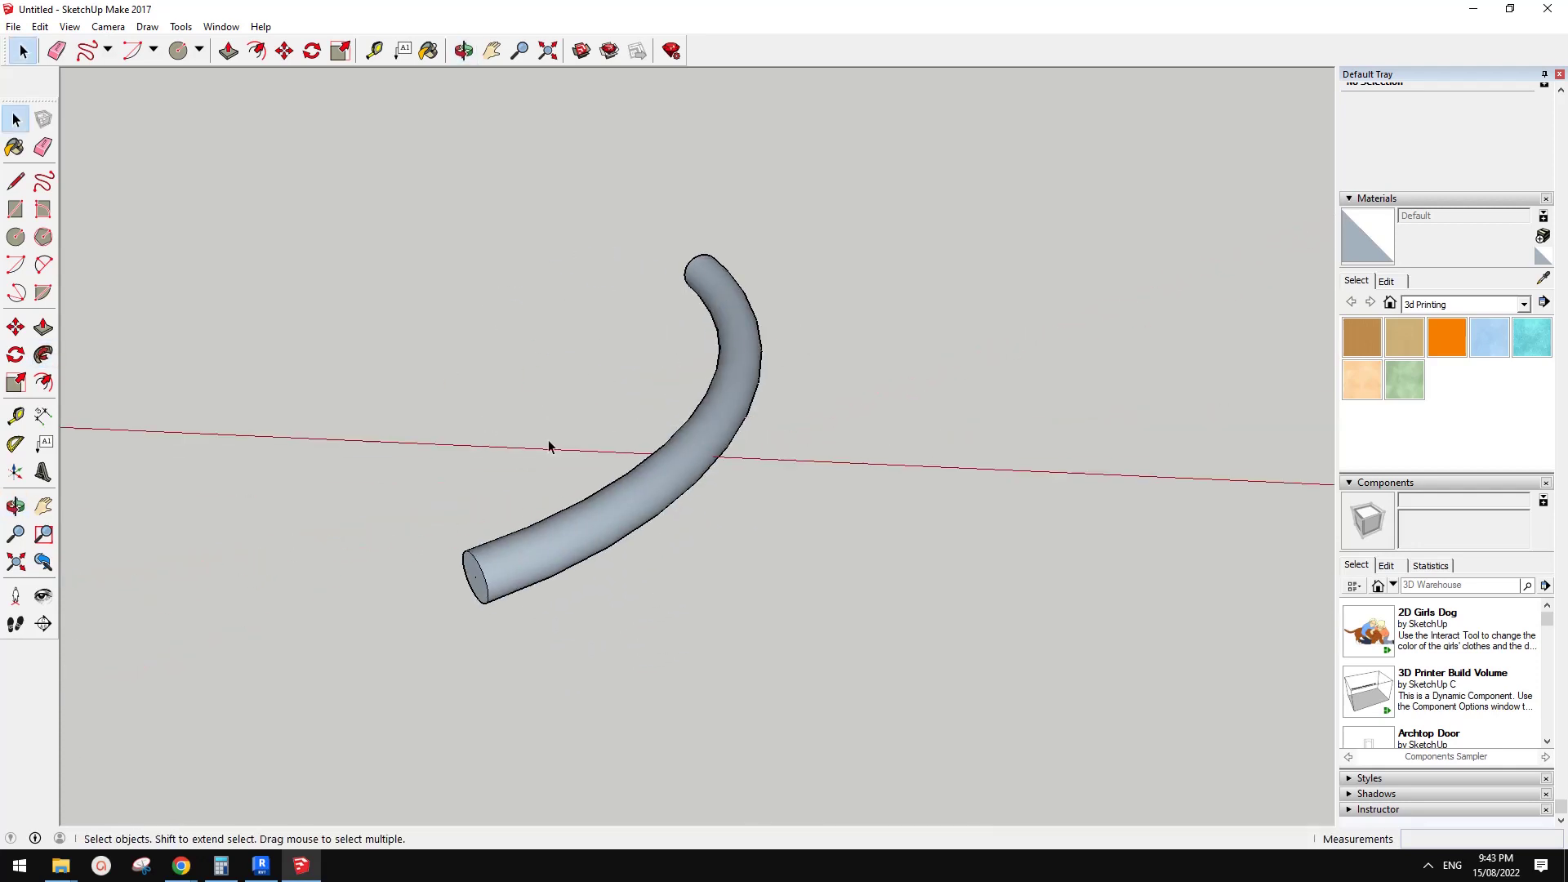
# Review the house reference photos in the Google Docs document in Chrome, and return to SketchUp to examine the whole model.
pyautogui.scroll(-3, 549, 446)
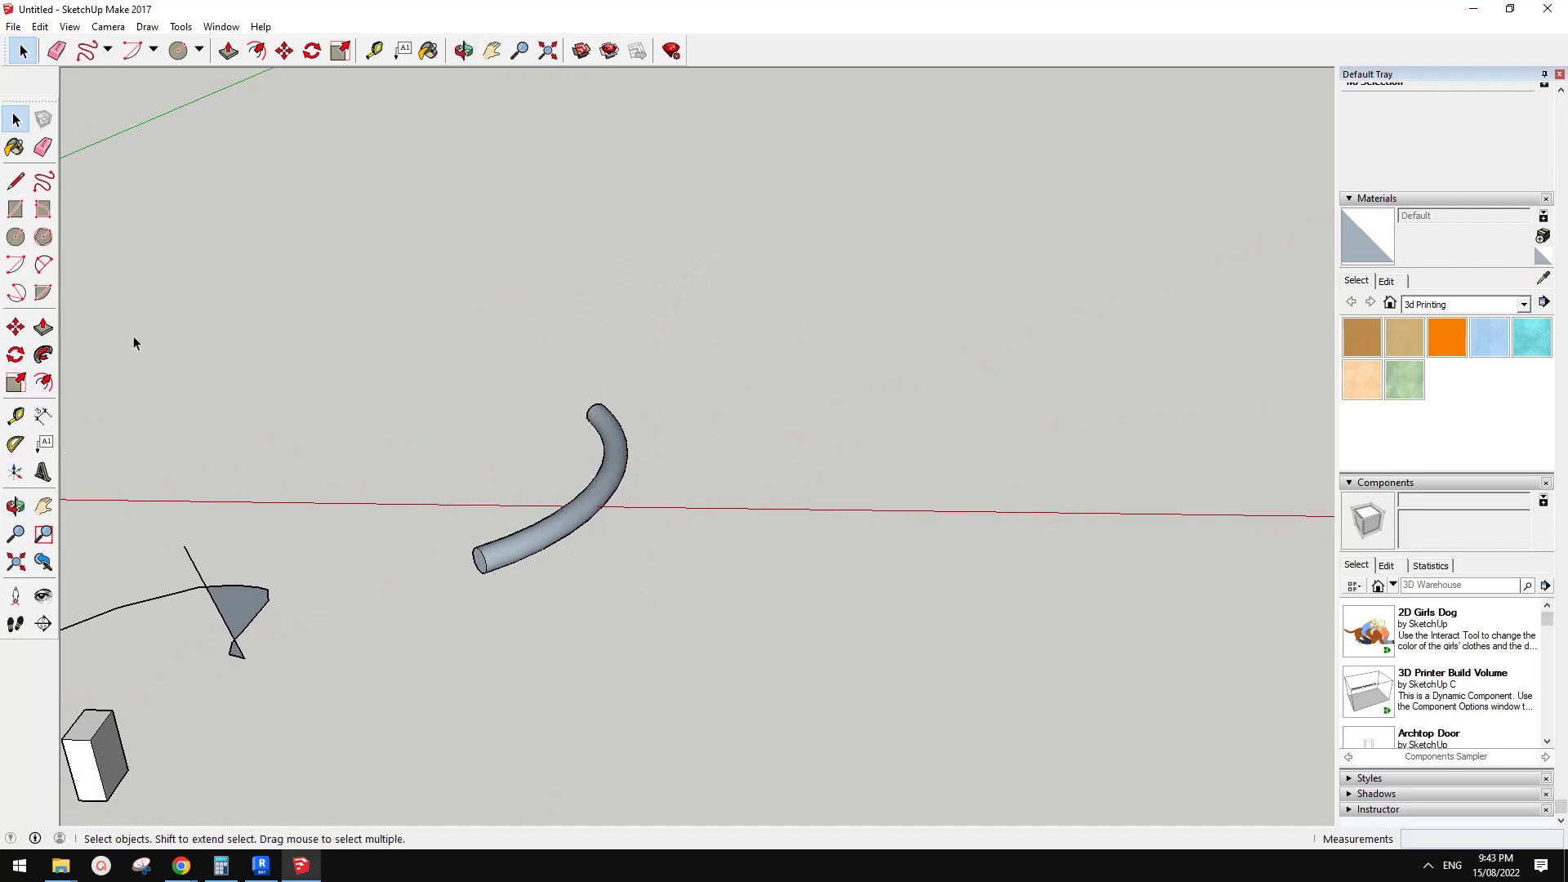
pyautogui.scroll(-3, 576, 479)
pyautogui.moveTo(689, 507); pyautogui.dragTo(379, 434, button='middle')
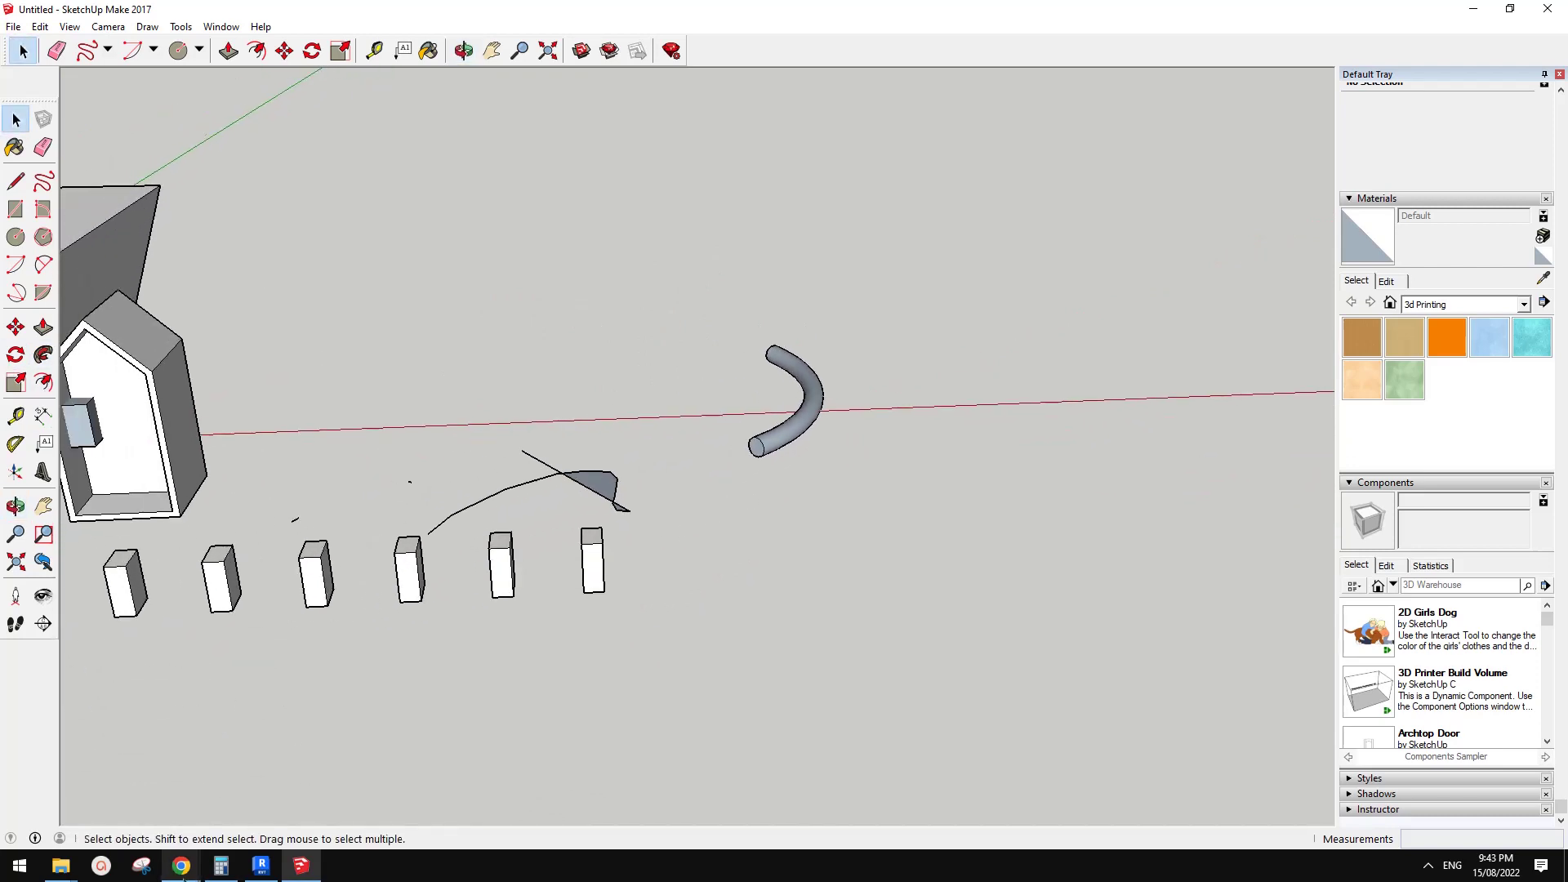
pyautogui.moveTo(182, 866)
pyautogui.click(259, 784)
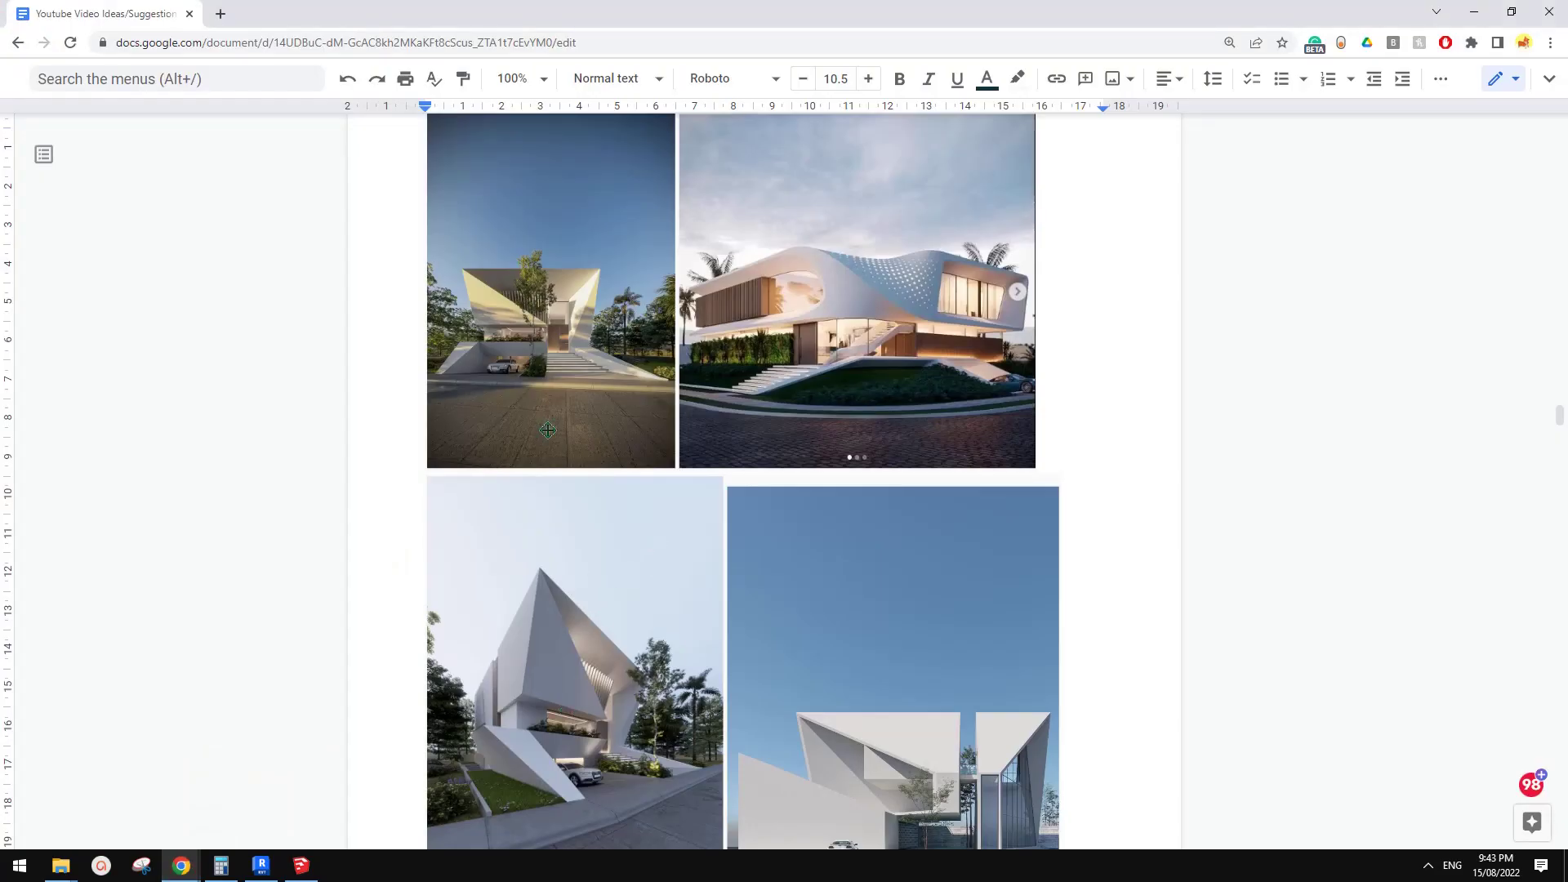
pyautogui.scroll(-3, 588, 678)
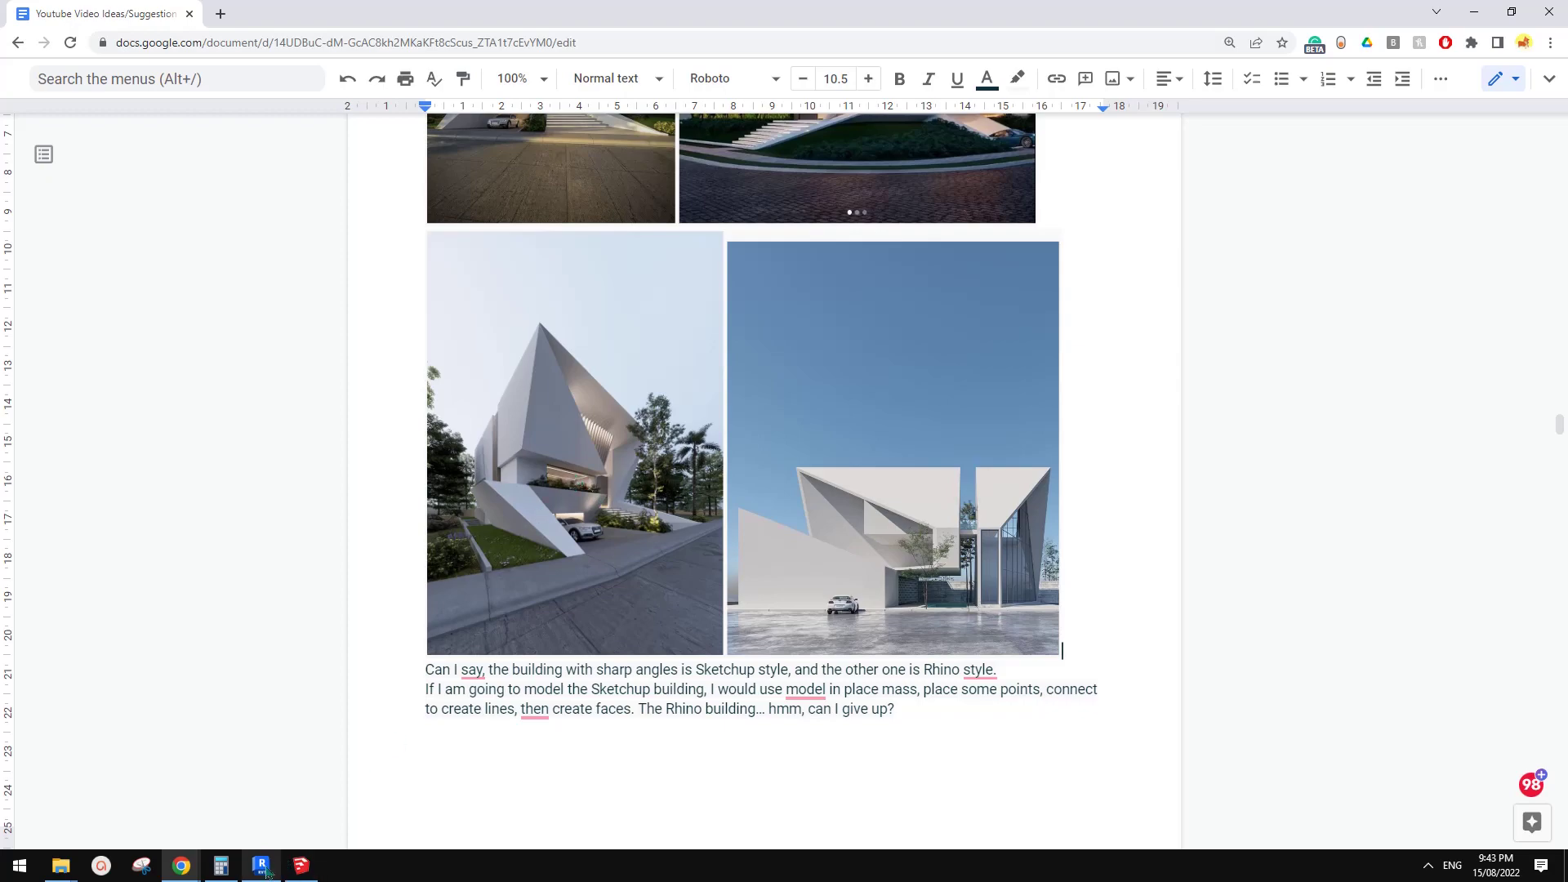
pyautogui.click(301, 865)
pyautogui.scroll(-3, 717, 605)
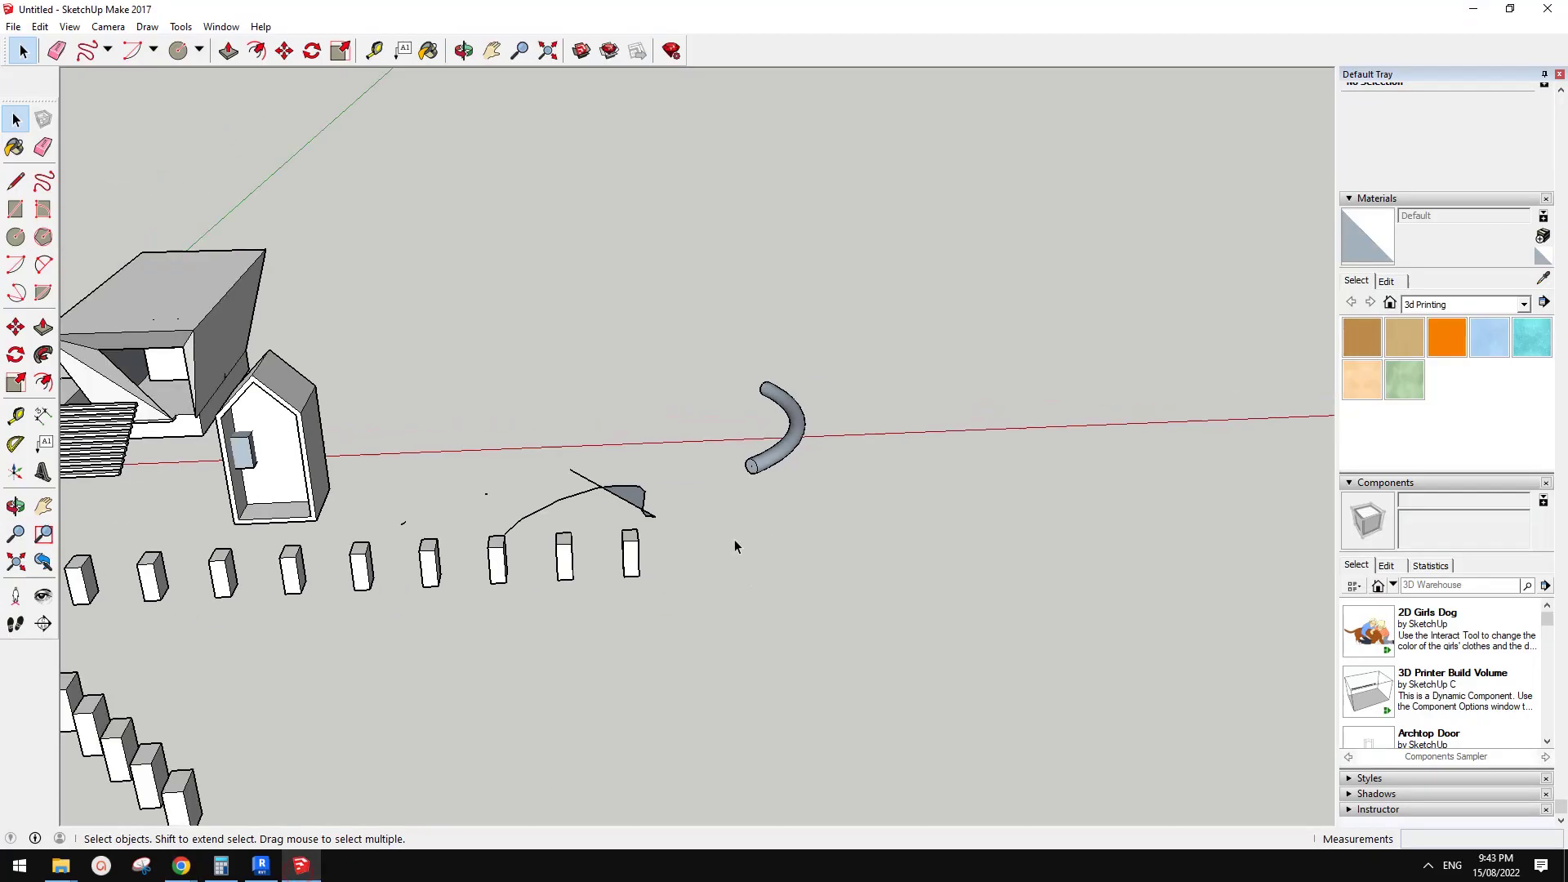
pyautogui.moveTo(733, 539)
pyautogui.mouseDown(button='middle')
pyautogui.moveTo(634, 556)
pyautogui.moveTo(854, 611)
pyautogui.moveTo(882, 590)
pyautogui.moveTo(837, 619)
pyautogui.mouseUp(button='middle')
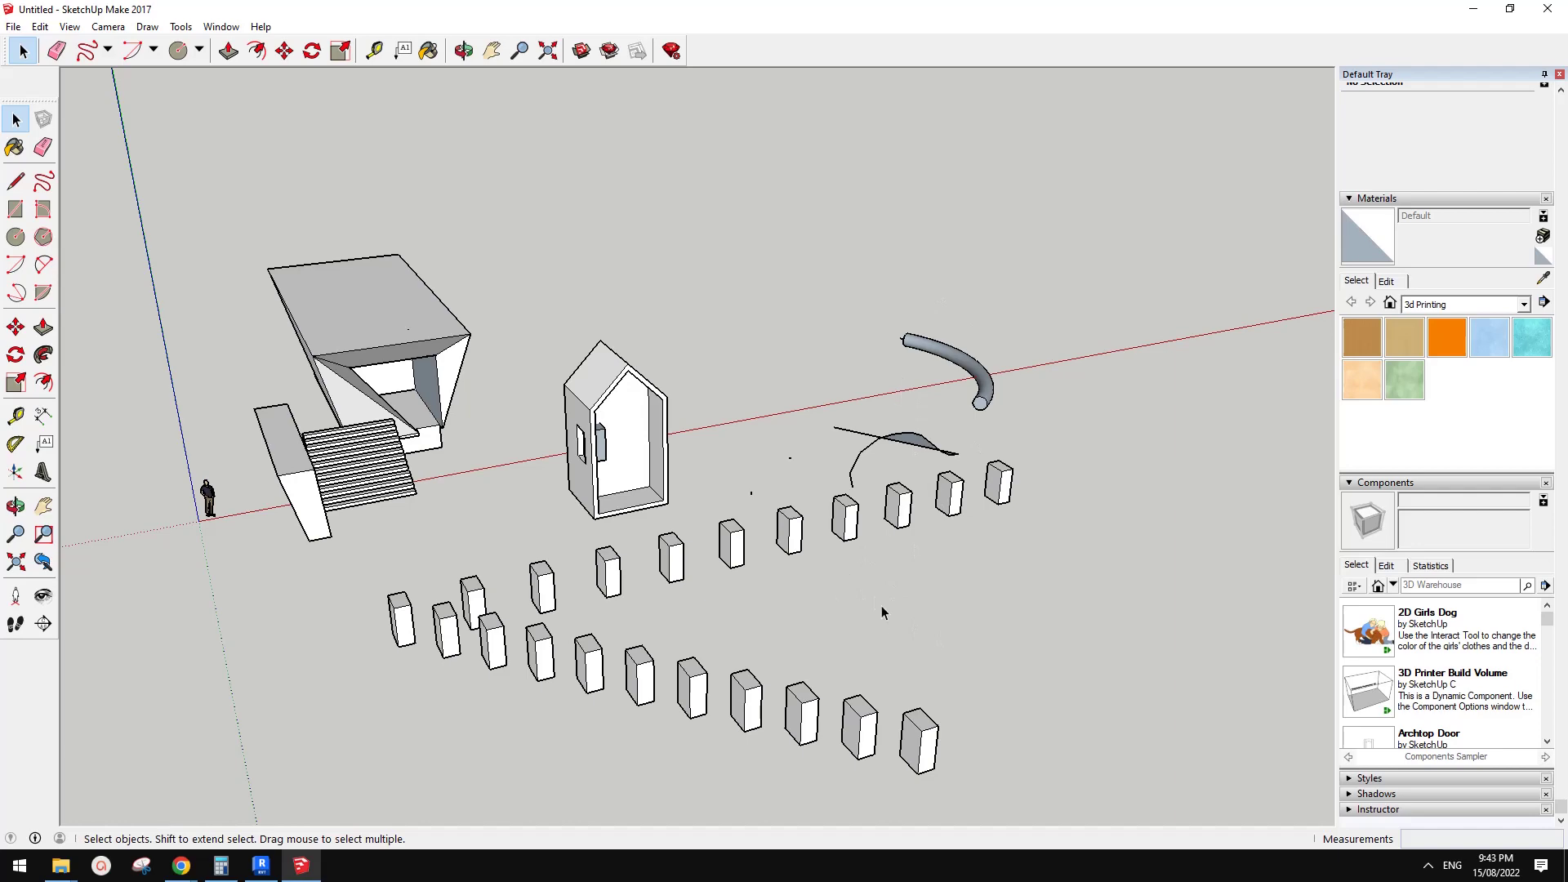
pyautogui.moveTo(595, 393); pyautogui.dragTo(836, 550, button='middle')
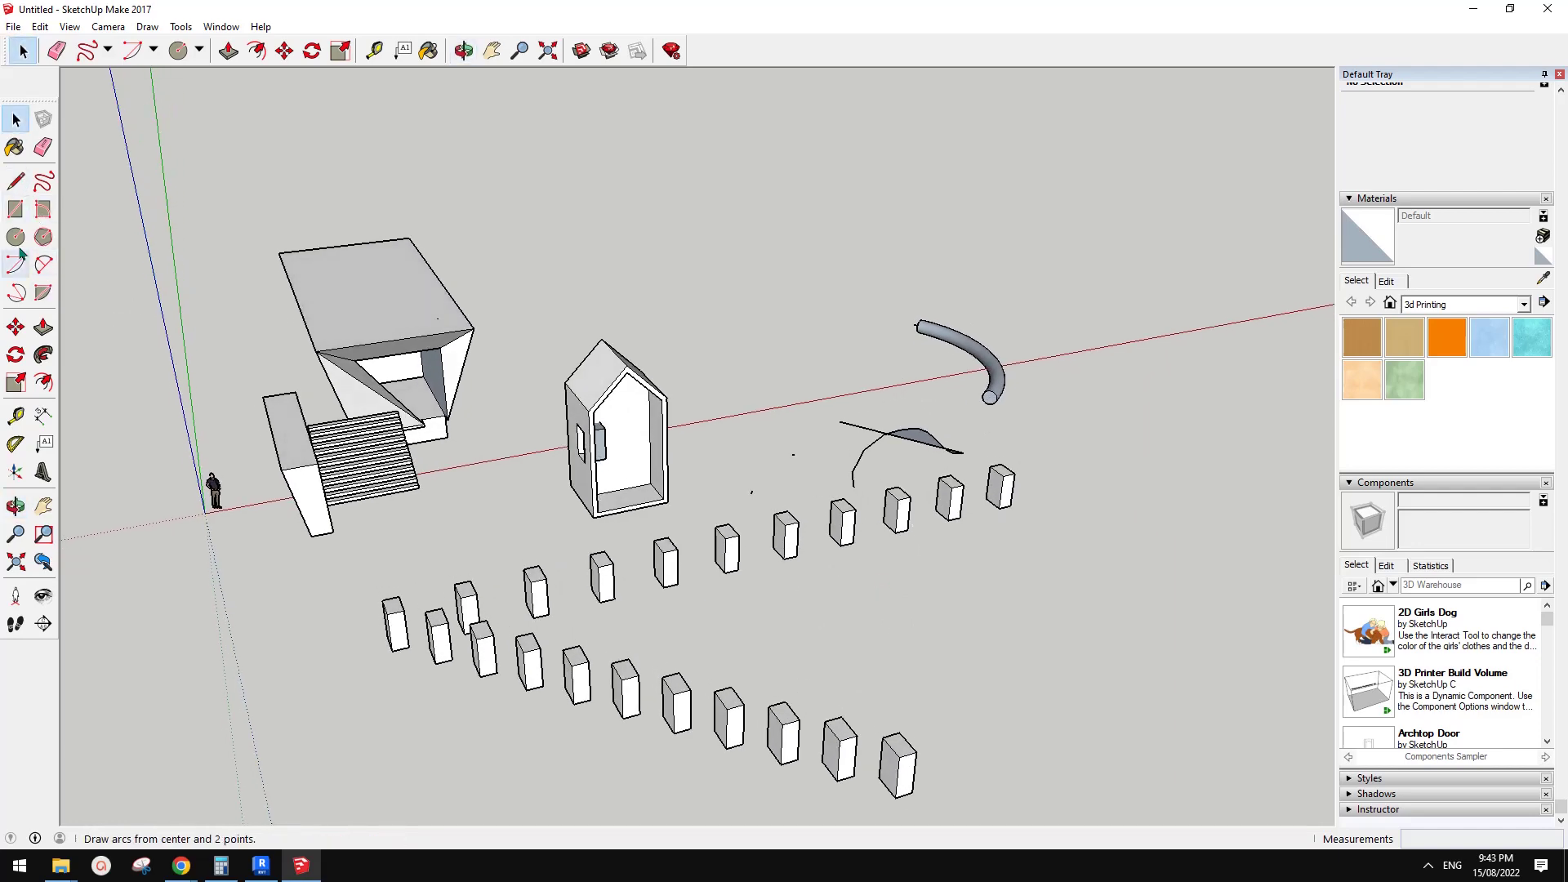
# Draw a closed four-sided face with the Line tool on the open ground between the far ends of the two block rows.
pyautogui.click(15, 181)
pyautogui.moveTo(767, 604)
pyautogui.keyDown('shift'); pyautogui.mouseDown(button='middle')
pyautogui.moveTo(734, 611)
pyautogui.moveTo(700, 550)
pyautogui.mouseUp(button='middle'); pyautogui.keyUp('shift')
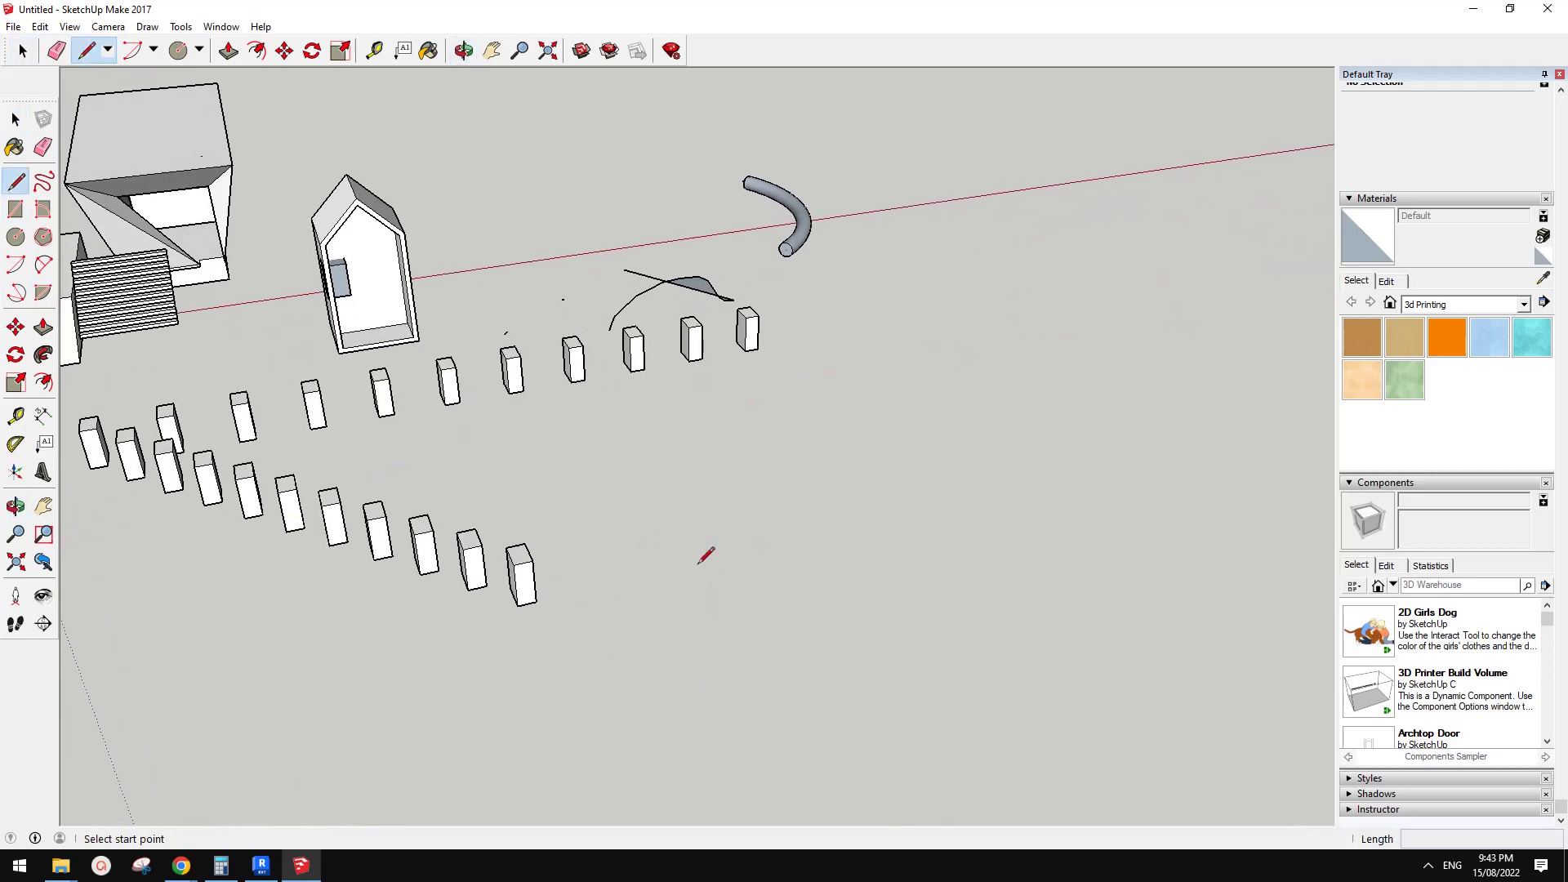
pyautogui.scroll(2, 777, 572)
pyautogui.click(780, 595)
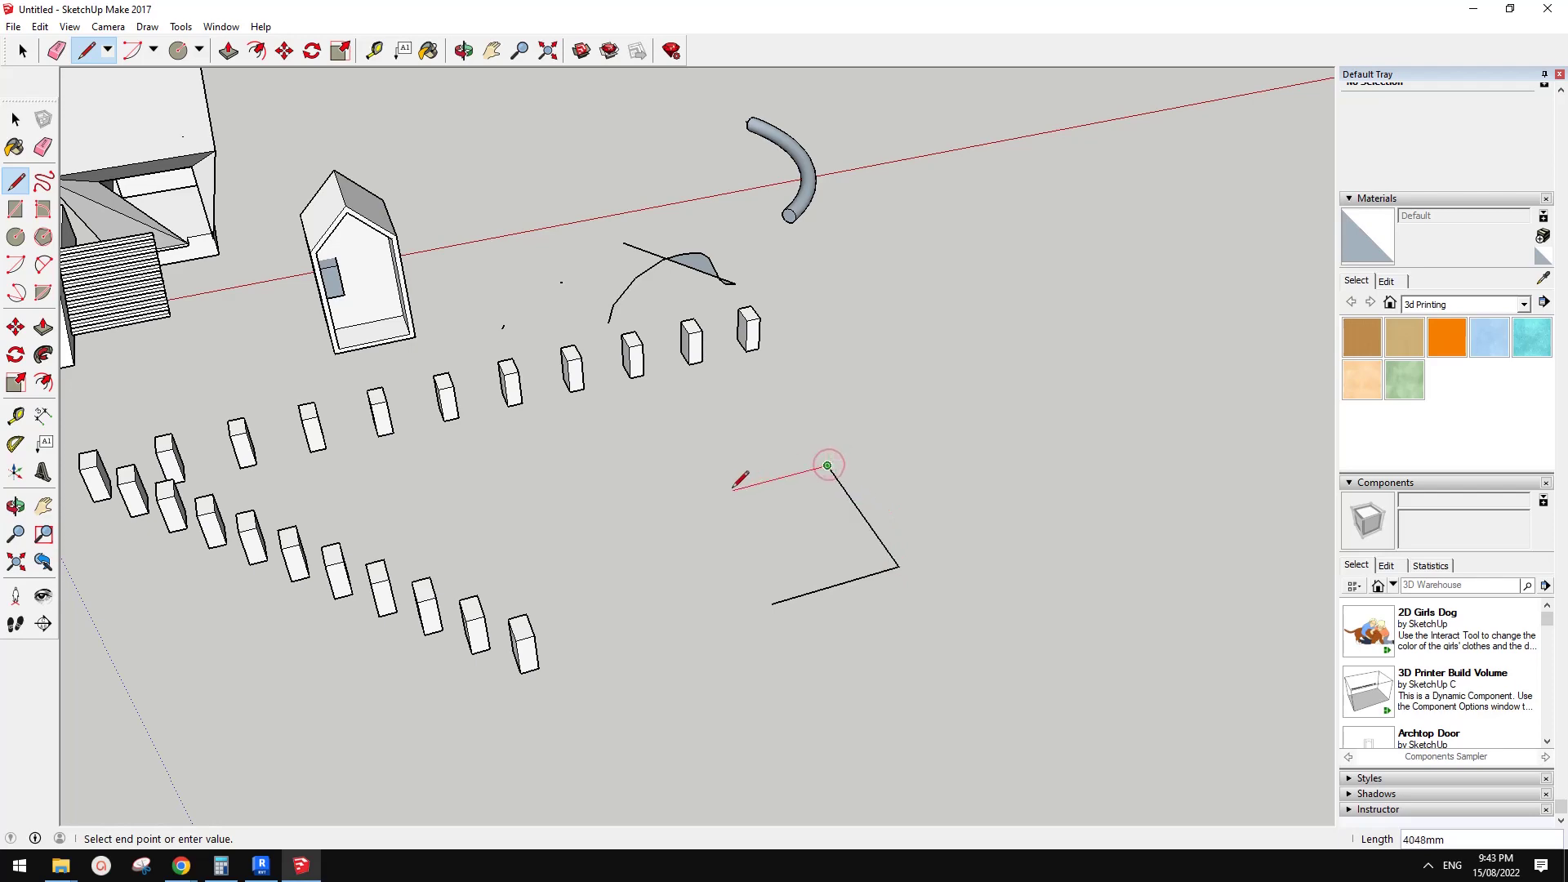
pyautogui.click(773, 604)
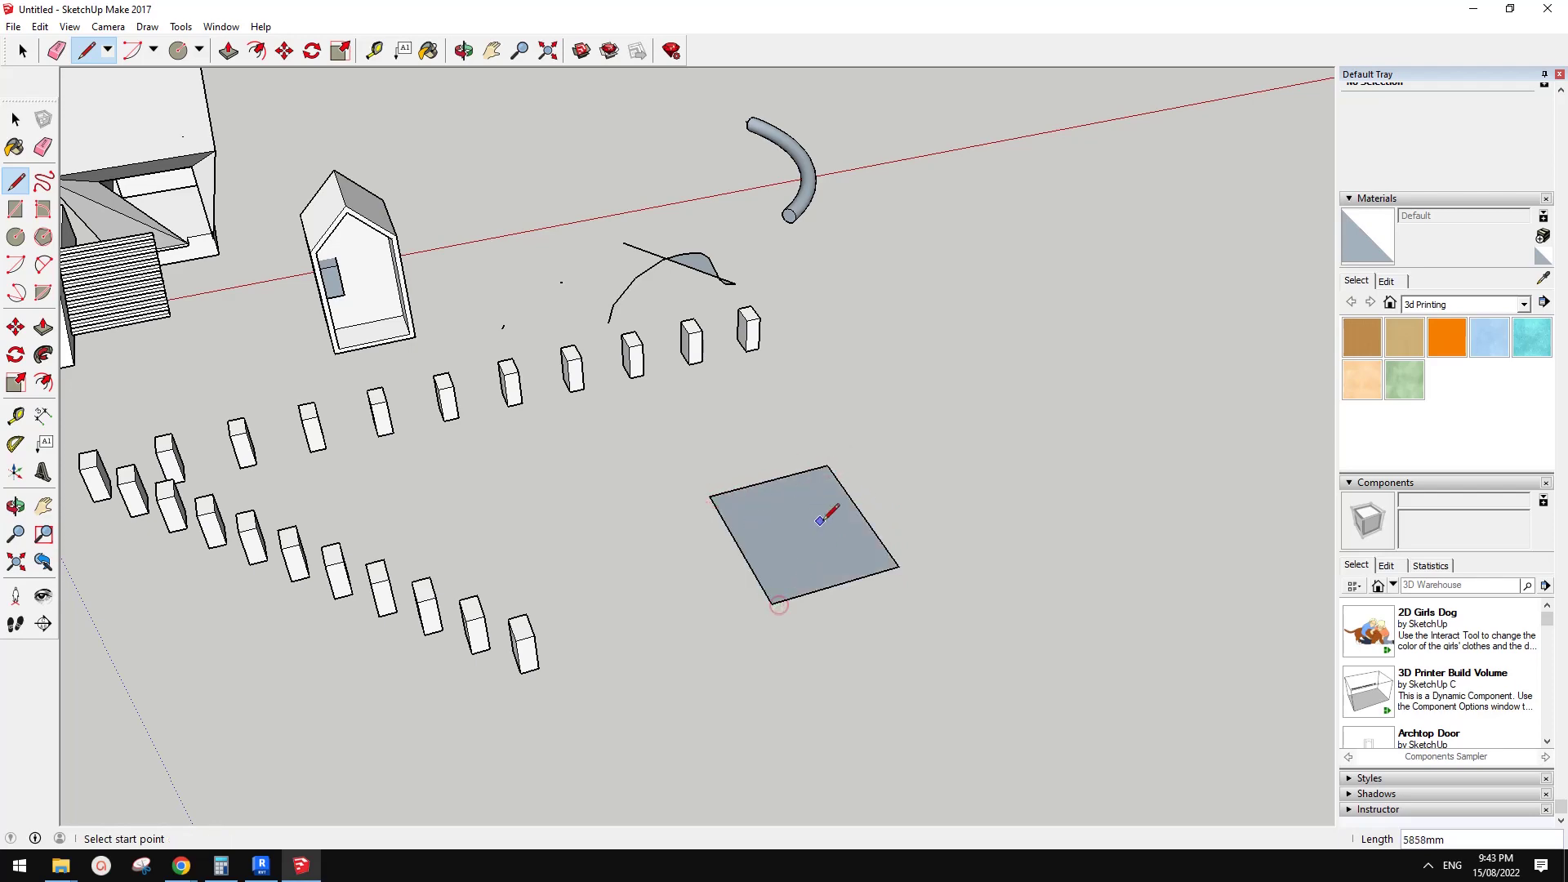
# Draw a second, larger four-sided face with the Line tool above the first one, starting over its near corner.
pyautogui.moveTo(842, 606)
pyautogui.mouseDown(button='middle')
pyautogui.moveTo(825, 466)
pyautogui.moveTo(784, 480)
pyautogui.moveTo(829, 500)
pyautogui.moveTo(604, 412)
pyautogui.moveTo(645, 421)
pyautogui.moveTo(619, 403)
pyautogui.mouseUp(button='middle')
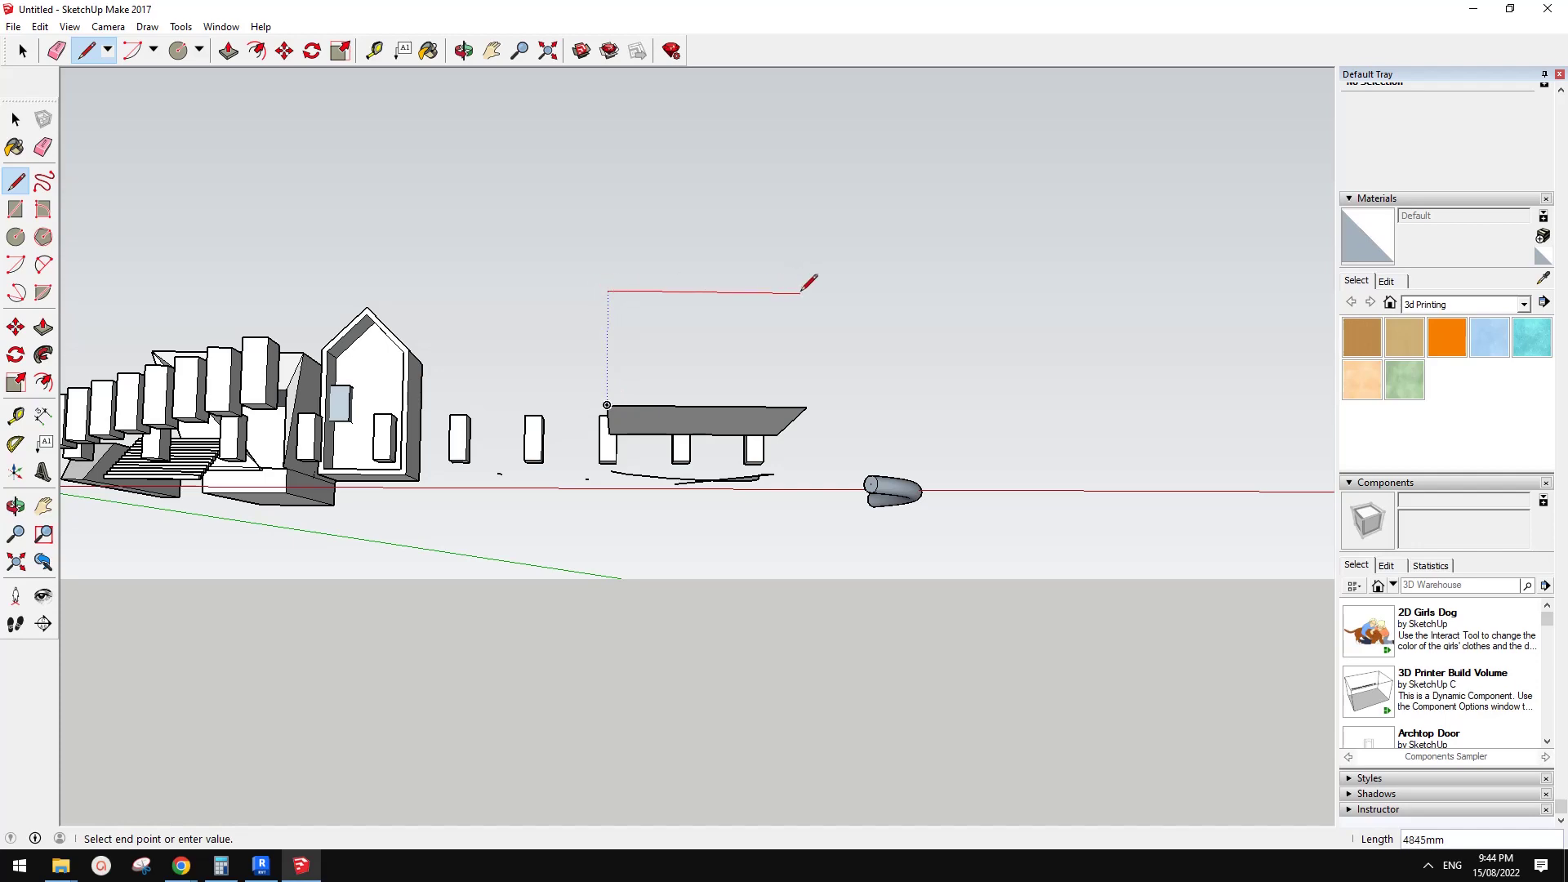
pyautogui.moveTo(826, 291)
pyautogui.mouseDown(button='middle')
pyautogui.moveTo(823, 368)
pyautogui.moveTo(920, 291)
pyautogui.moveTo(1015, 665)
pyautogui.mouseUp(button='middle')
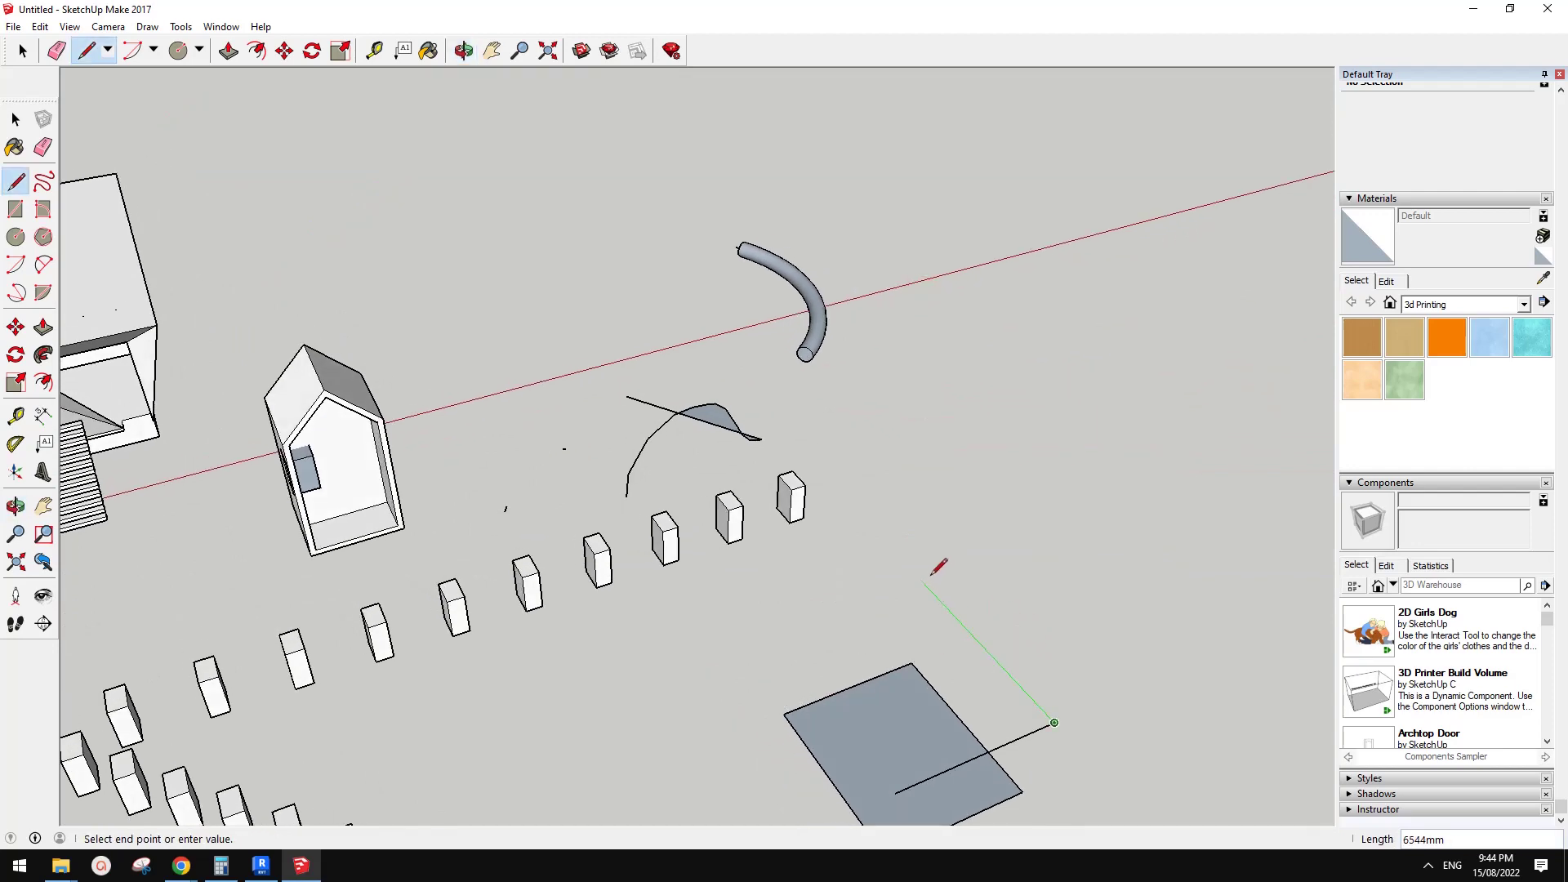
pyautogui.moveTo(728, 630); pyautogui.dragTo(724, 641, button='middle')
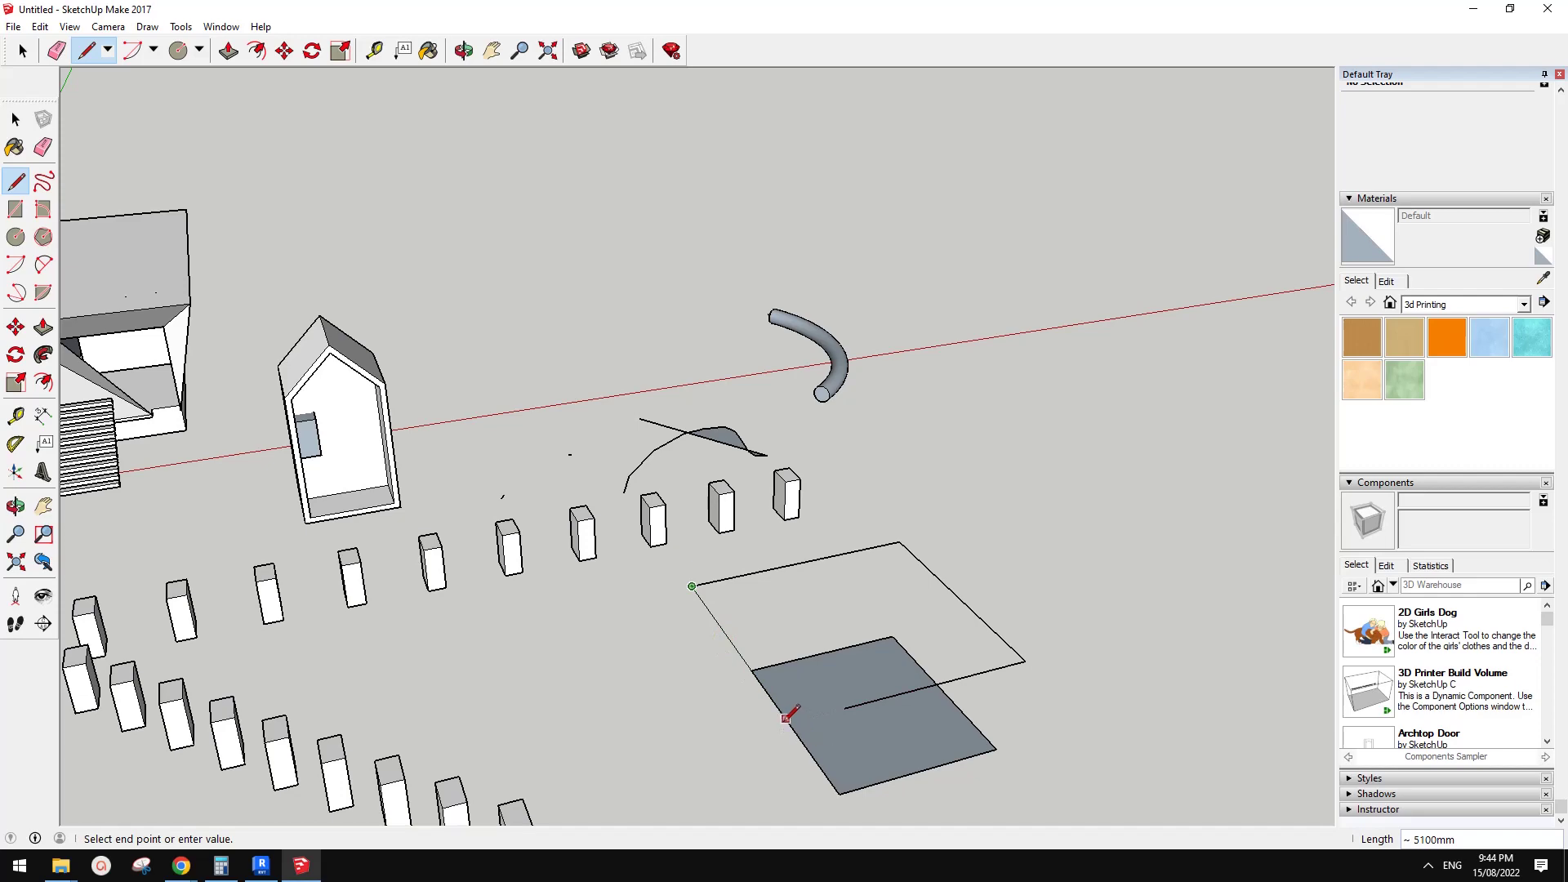
pyautogui.click(846, 707)
pyautogui.press('space')
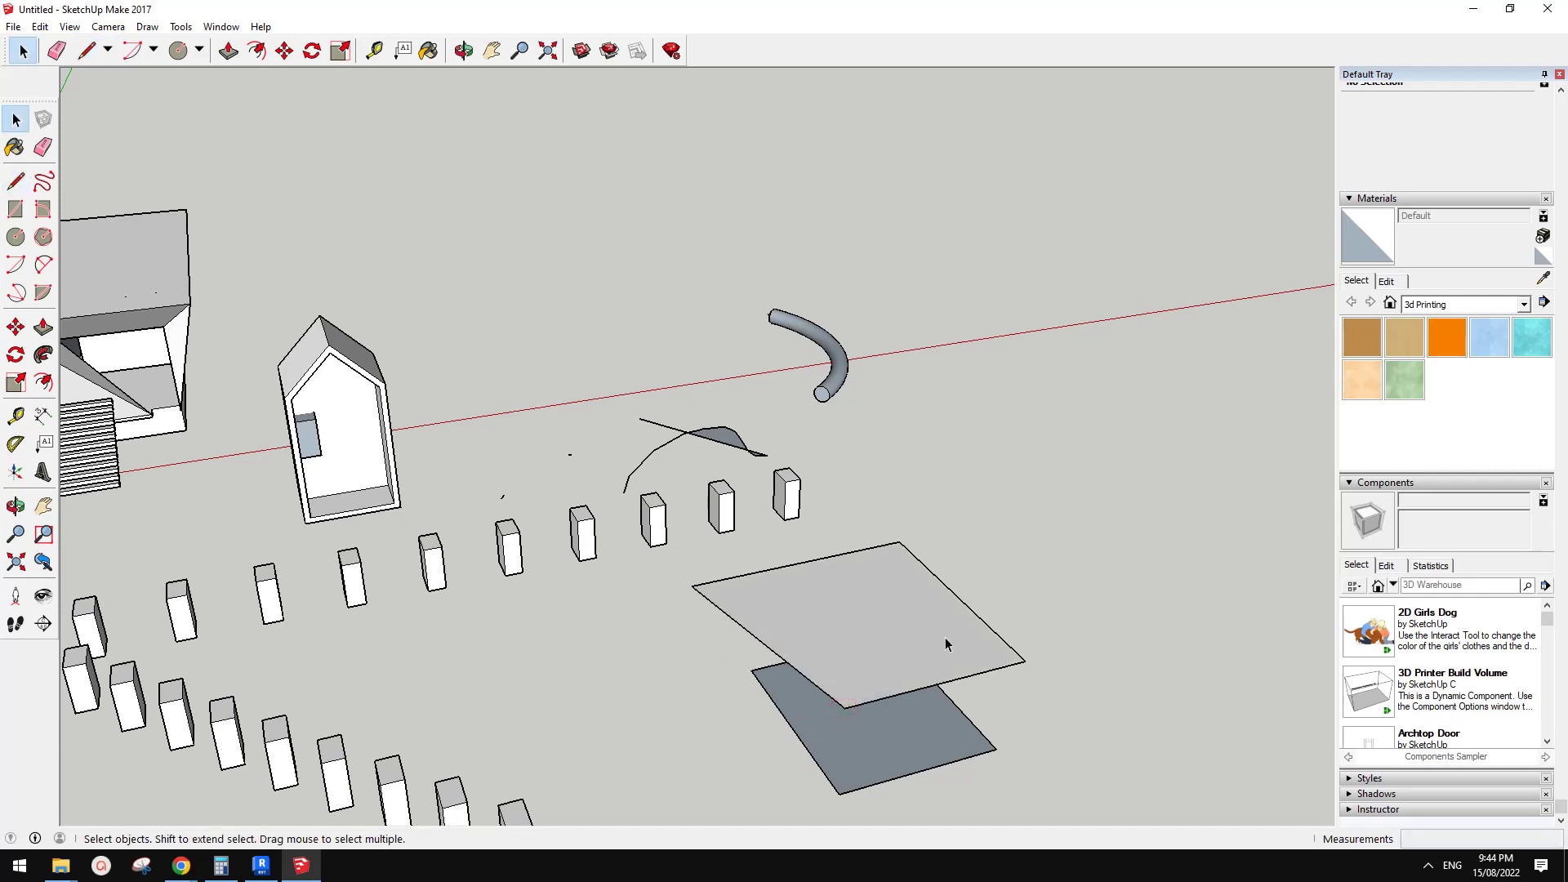
# Draw connecting lines between the upper and lower faces at two neighbouring corners.
pyautogui.tripleClick(945, 644)
pyautogui.moveTo(940, 633); pyautogui.dragTo(1012, 588, button='middle')
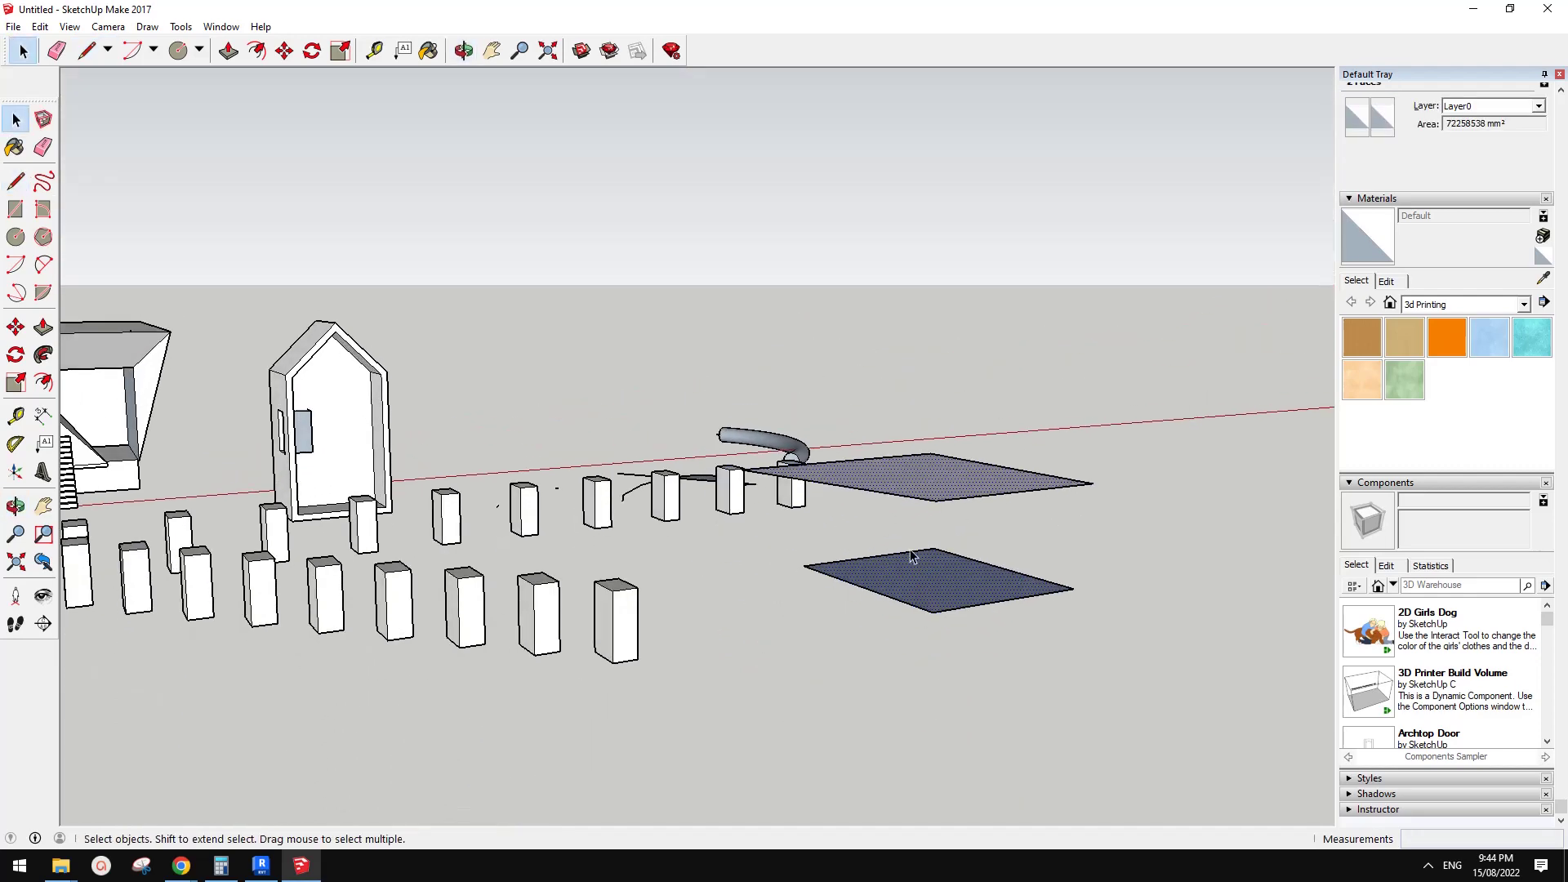
pyautogui.moveTo(912, 556); pyautogui.dragTo(832, 560, button='middle')
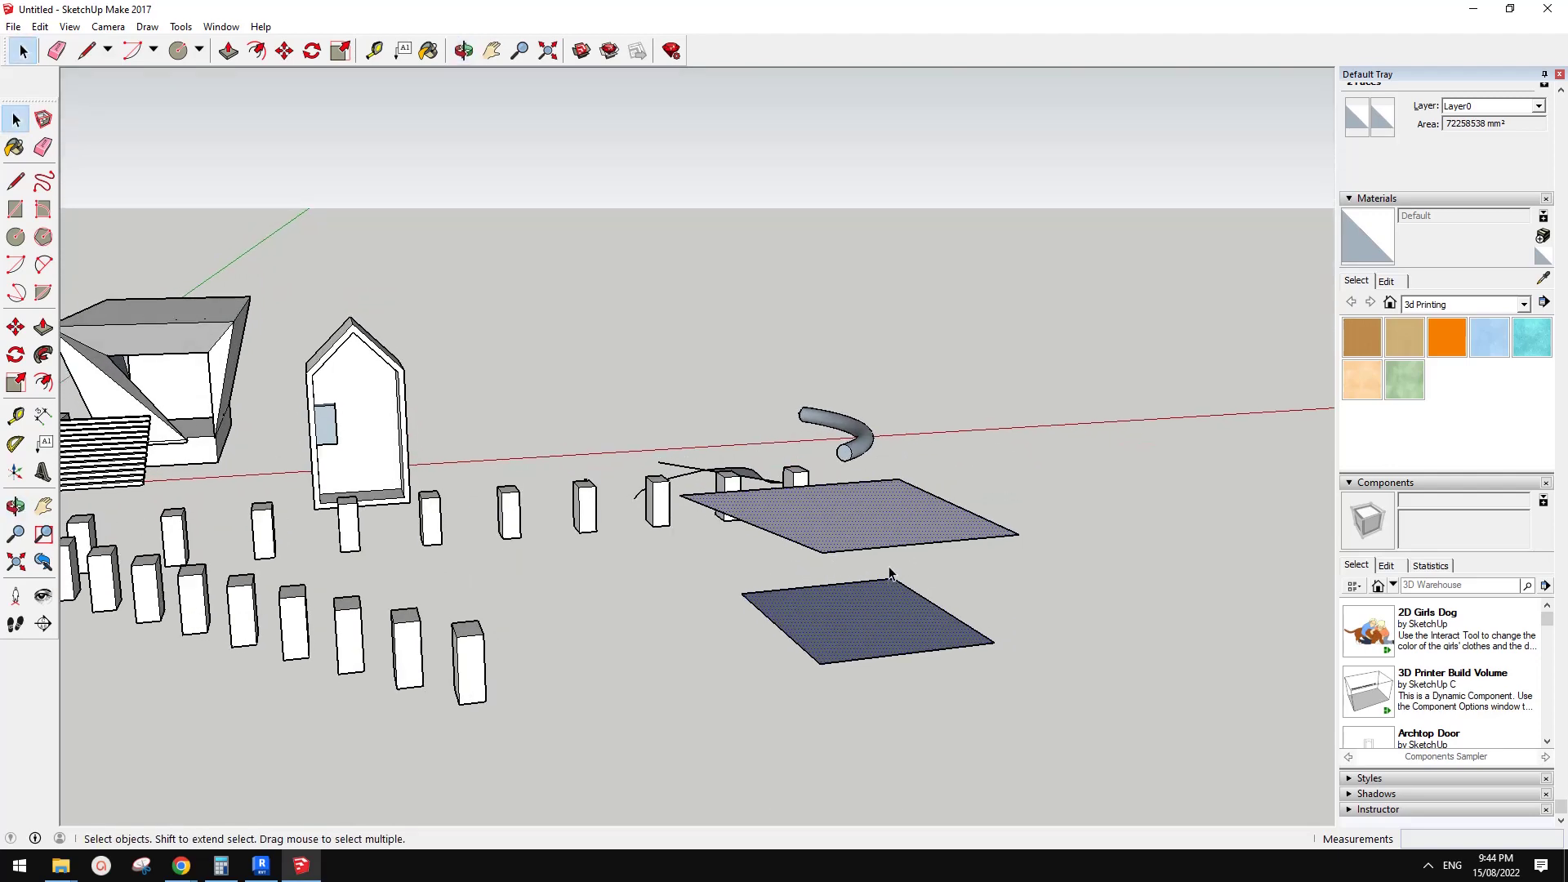
pyautogui.moveTo(886, 577); pyautogui.dragTo(896, 503, button='middle')
pyautogui.press('l')
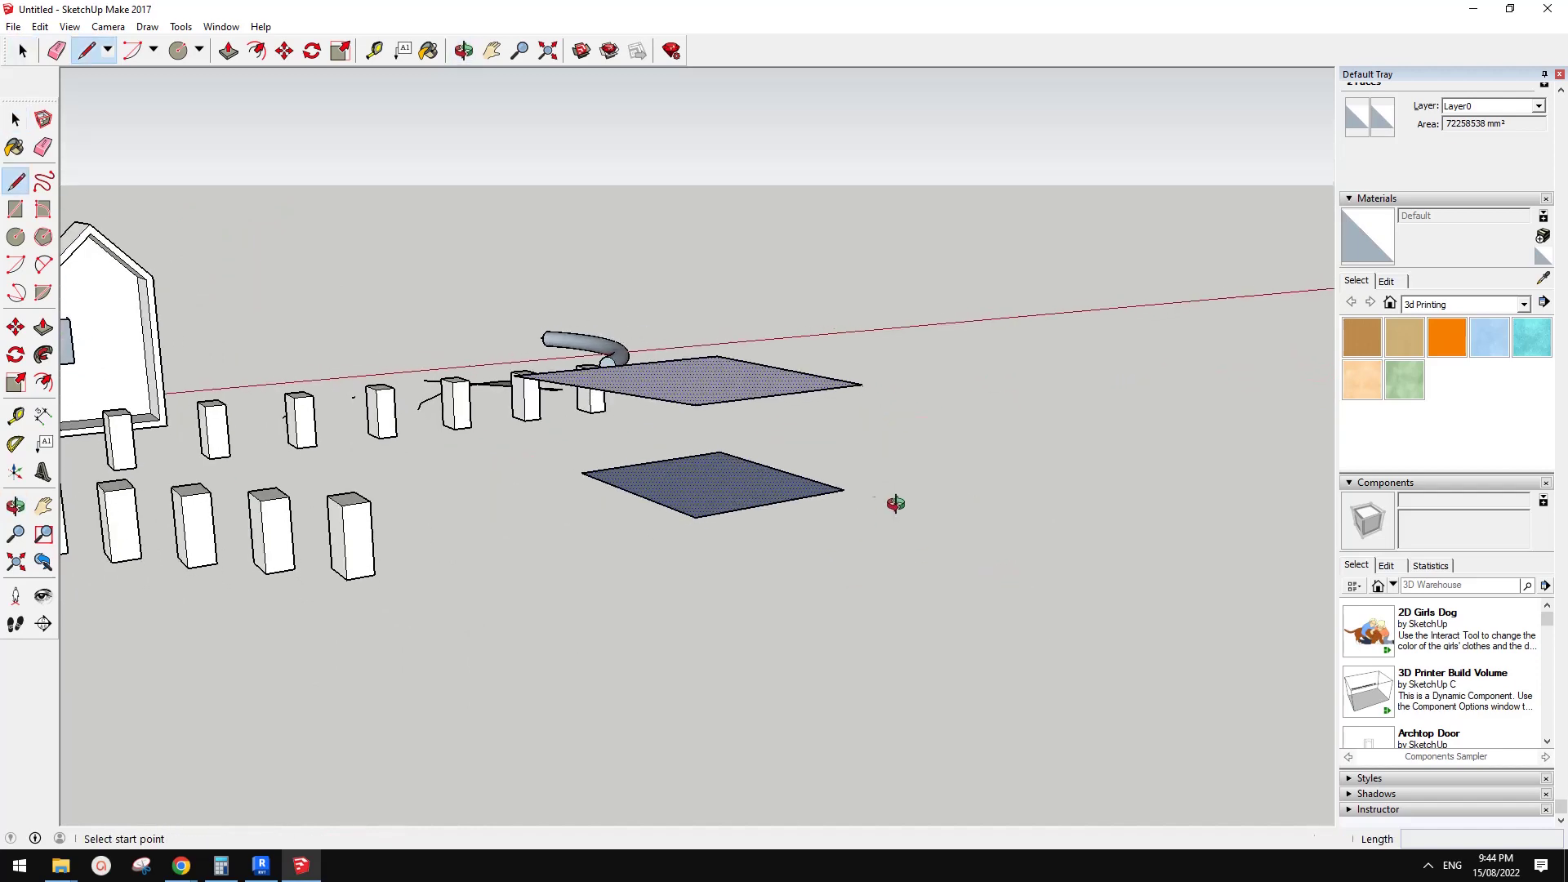
pyautogui.click(696, 405)
pyautogui.click(696, 517)
pyautogui.moveTo(696, 517); pyautogui.dragTo(746, 476, button='middle')
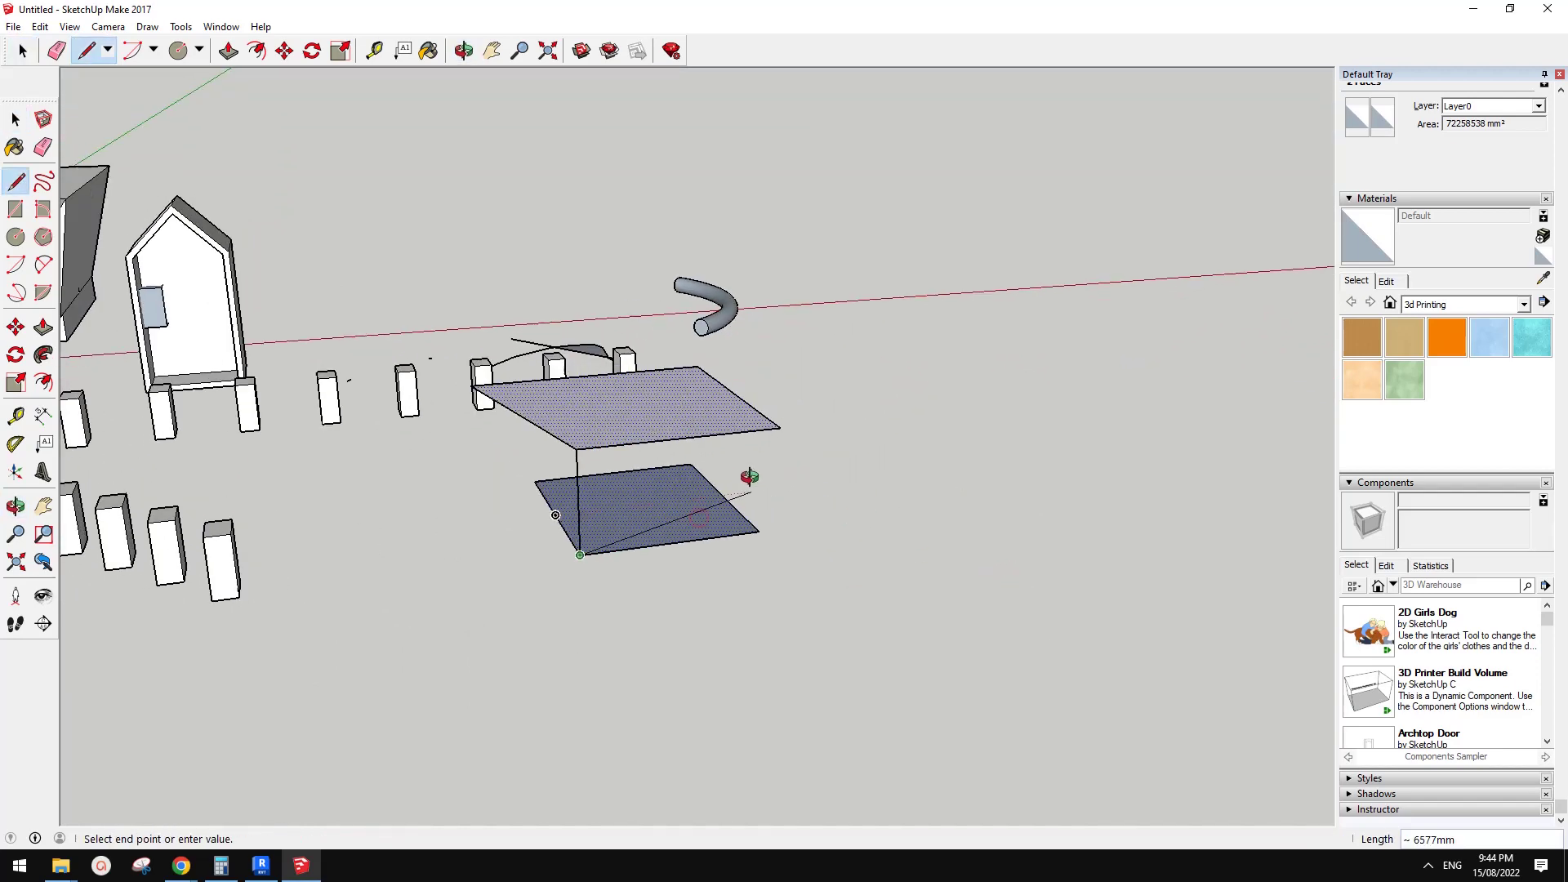
pyautogui.press('space')
pyautogui.press('l')
pyautogui.click(780, 428)
pyautogui.click(759, 532)
# Connect the remaining corners of the upper and lower faces with lines to form side walls, leaving one side open.
pyautogui.moveTo(759, 532); pyautogui.dragTo(664, 553, button='middle')
pyautogui.click(663, 553)
pyautogui.click(631, 629)
pyautogui.moveTo(549, 624)
pyautogui.mouseDown(button='middle')
pyautogui.moveTo(206, 495)
pyautogui.moveTo(549, 657)
pyautogui.moveTo(595, 561)
pyautogui.moveTo(191, 618)
pyautogui.moveTo(903, 444)
pyautogui.mouseUp(button='middle')
pyautogui.click(599, 629)
pyautogui.scroll(2, 758, 445)
pyautogui.moveTo(987, 510); pyautogui.dragTo(612, 372, button='middle')
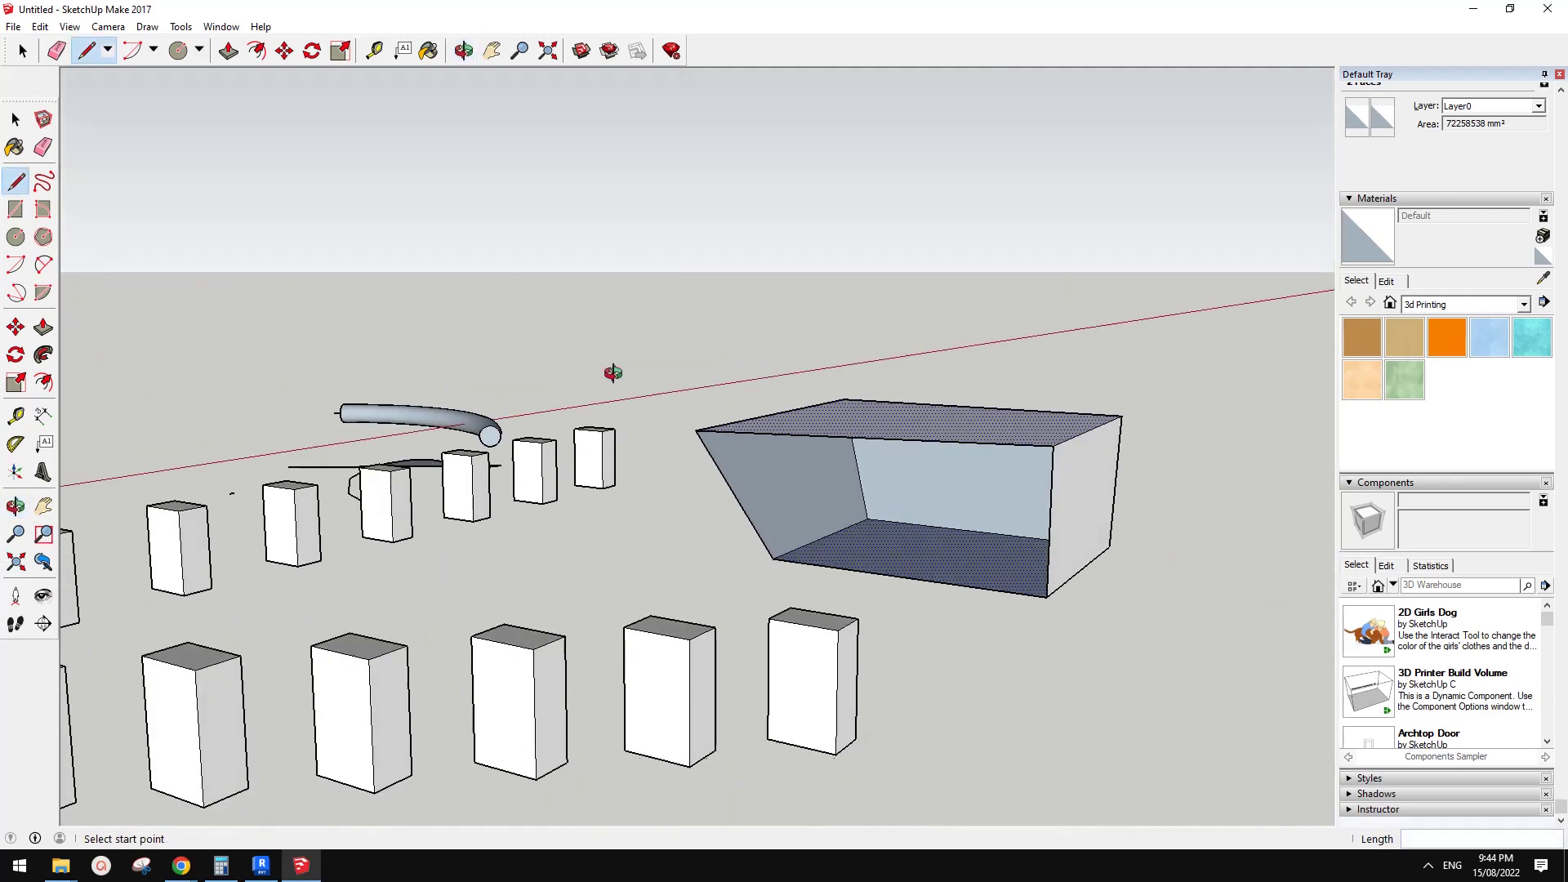
pyautogui.press('space')
# Sweep the box's bottom face along the slanted edge of its open side with Follow Me.
pyautogui.moveTo(1056, 498); pyautogui.dragTo(792, 542, button='middle')
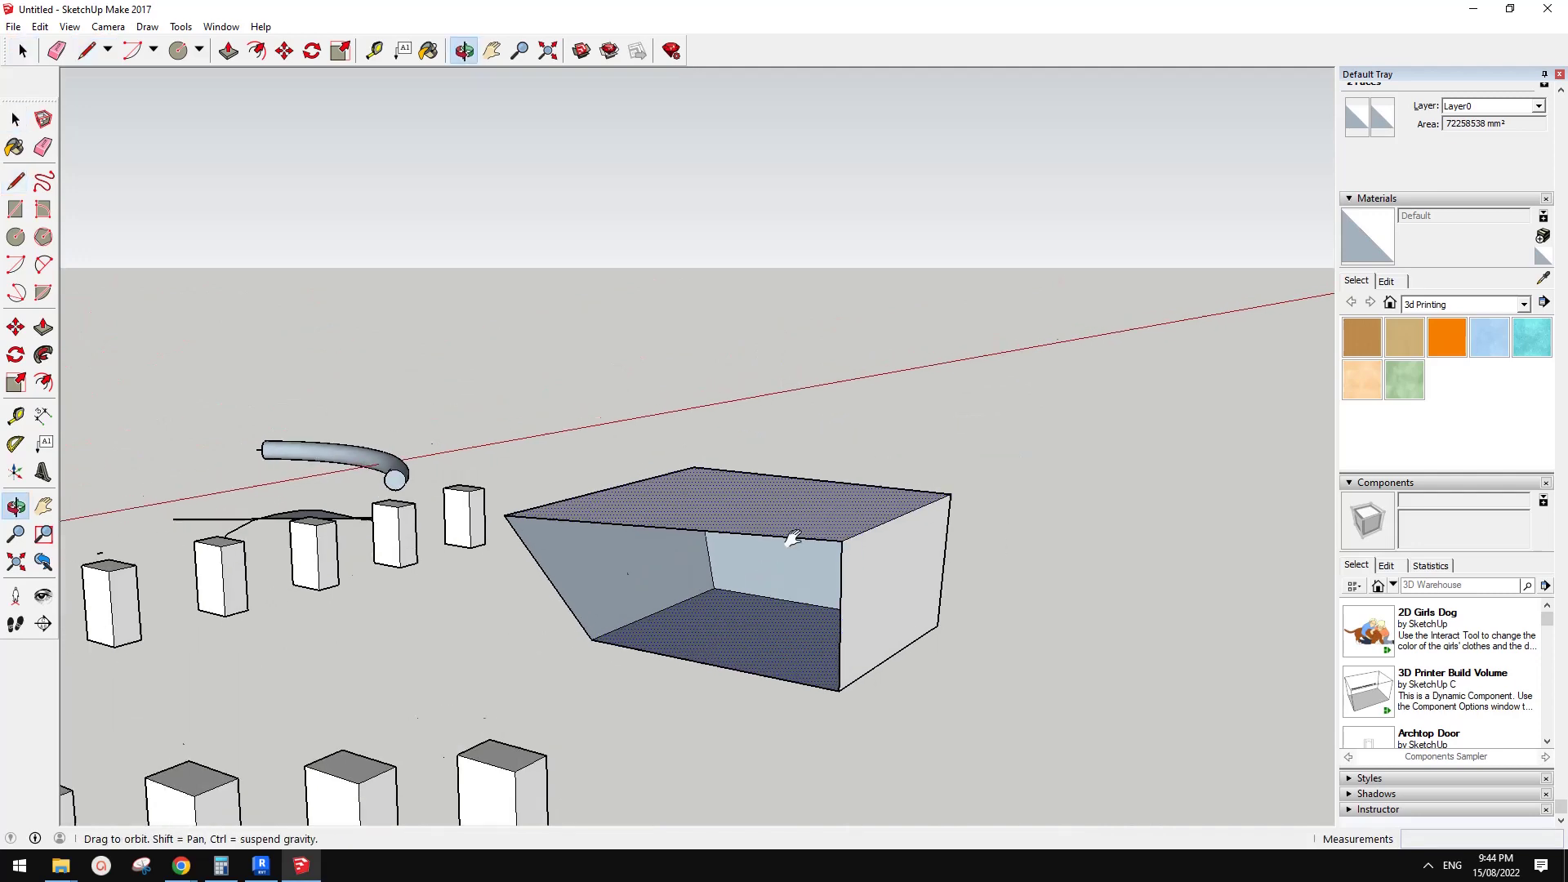
pyautogui.scroll(2, 735, 571)
pyautogui.moveTo(703, 585); pyautogui.dragTo(894, 581, button='middle')
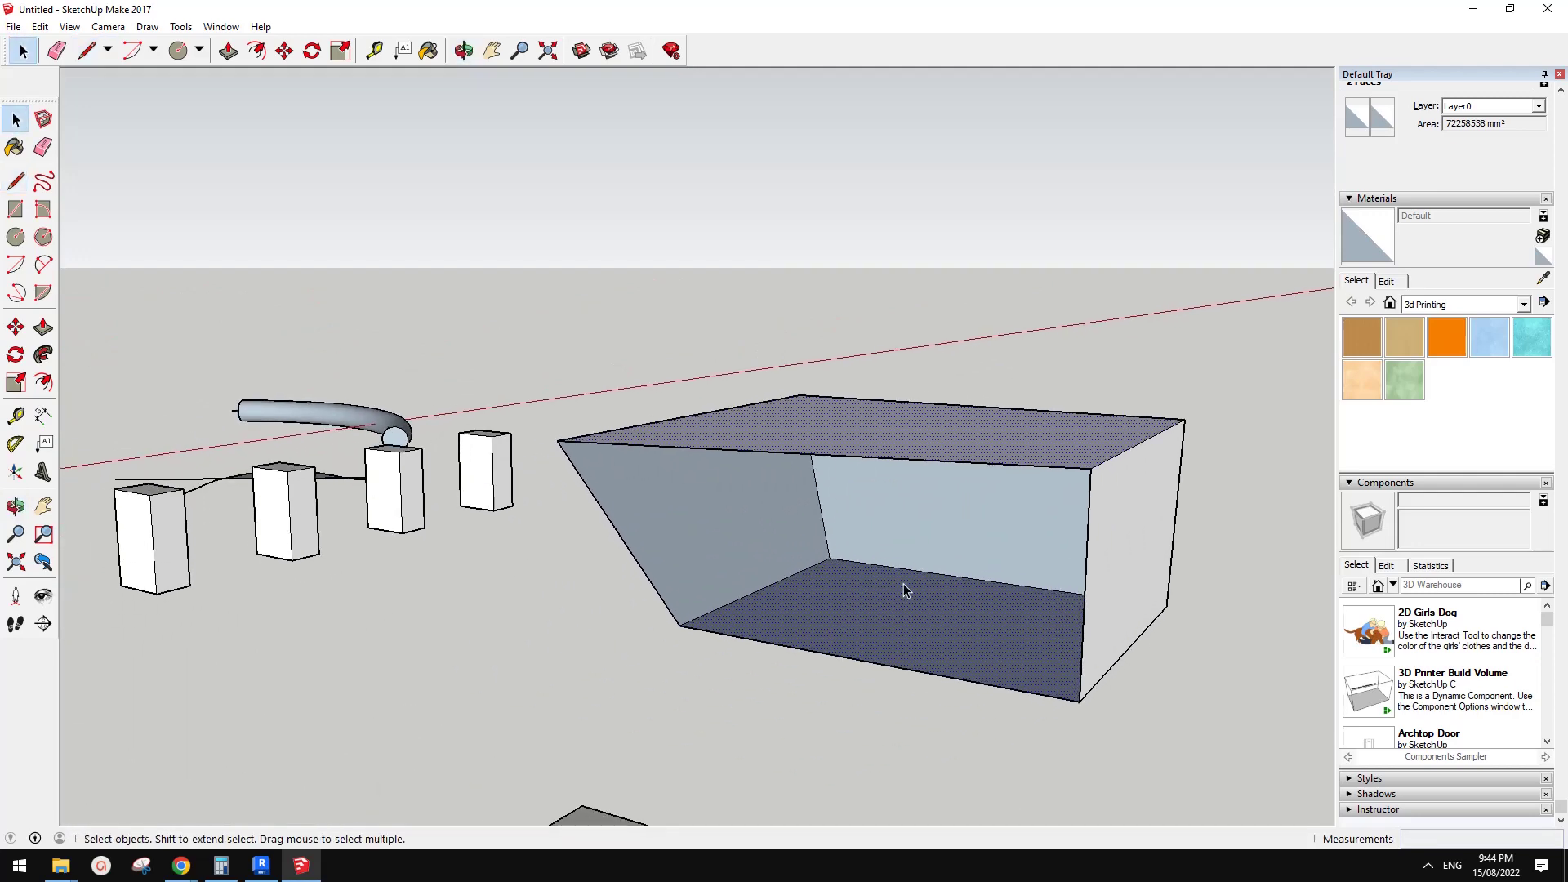
pyautogui.moveTo(657, 541); pyautogui.dragTo(735, 505, button='middle')
pyautogui.moveTo(1155, 561); pyautogui.dragTo(982, 588, button='middle')
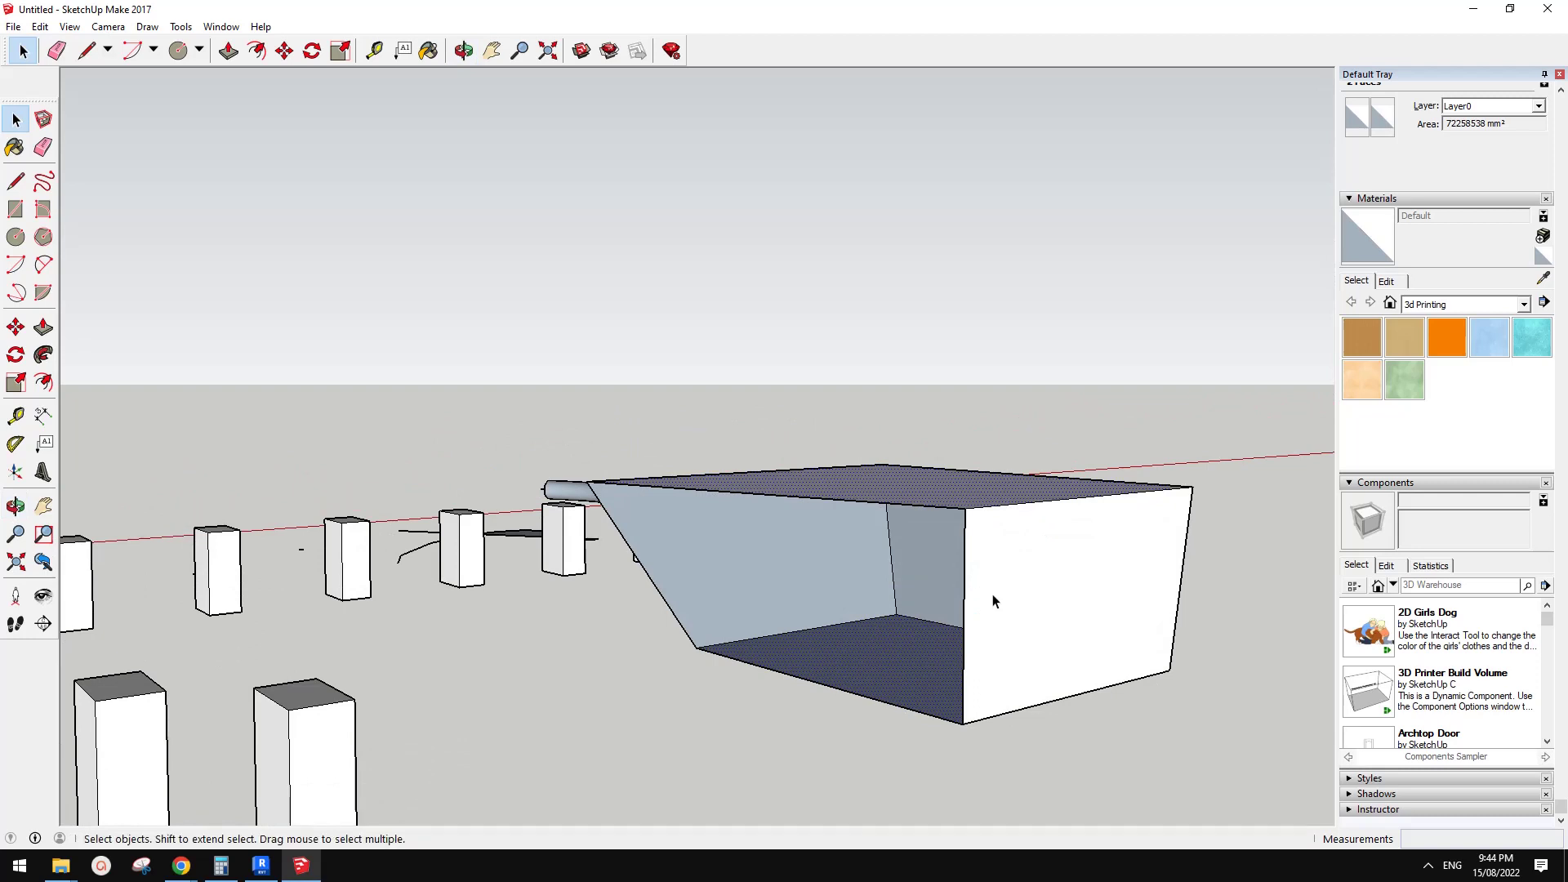
pyautogui.click(656, 592)
pyautogui.click(43, 354)
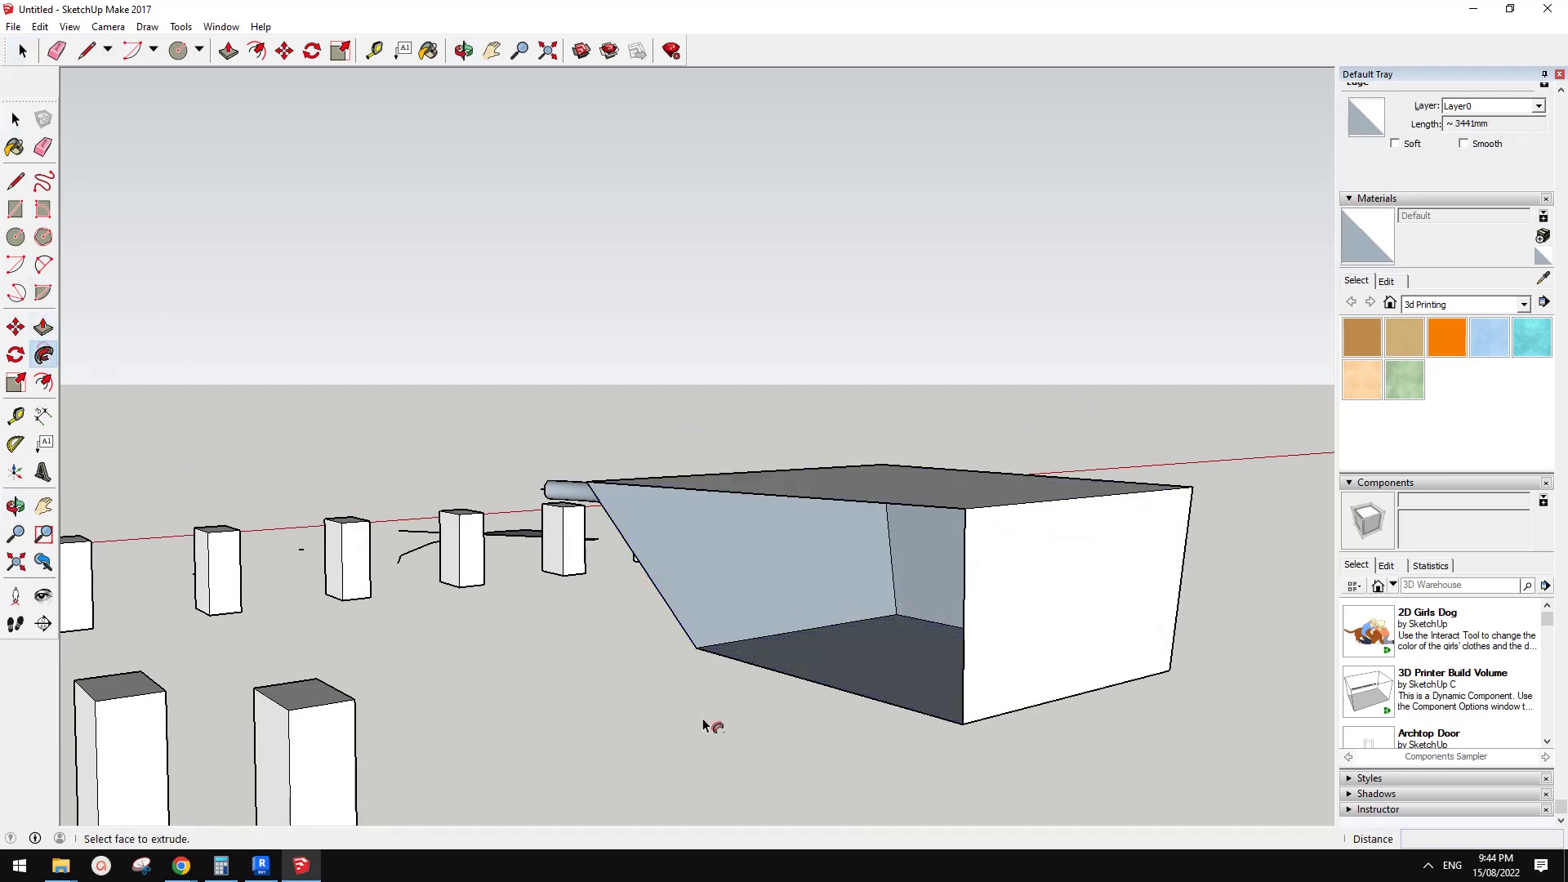
pyautogui.click(802, 683)
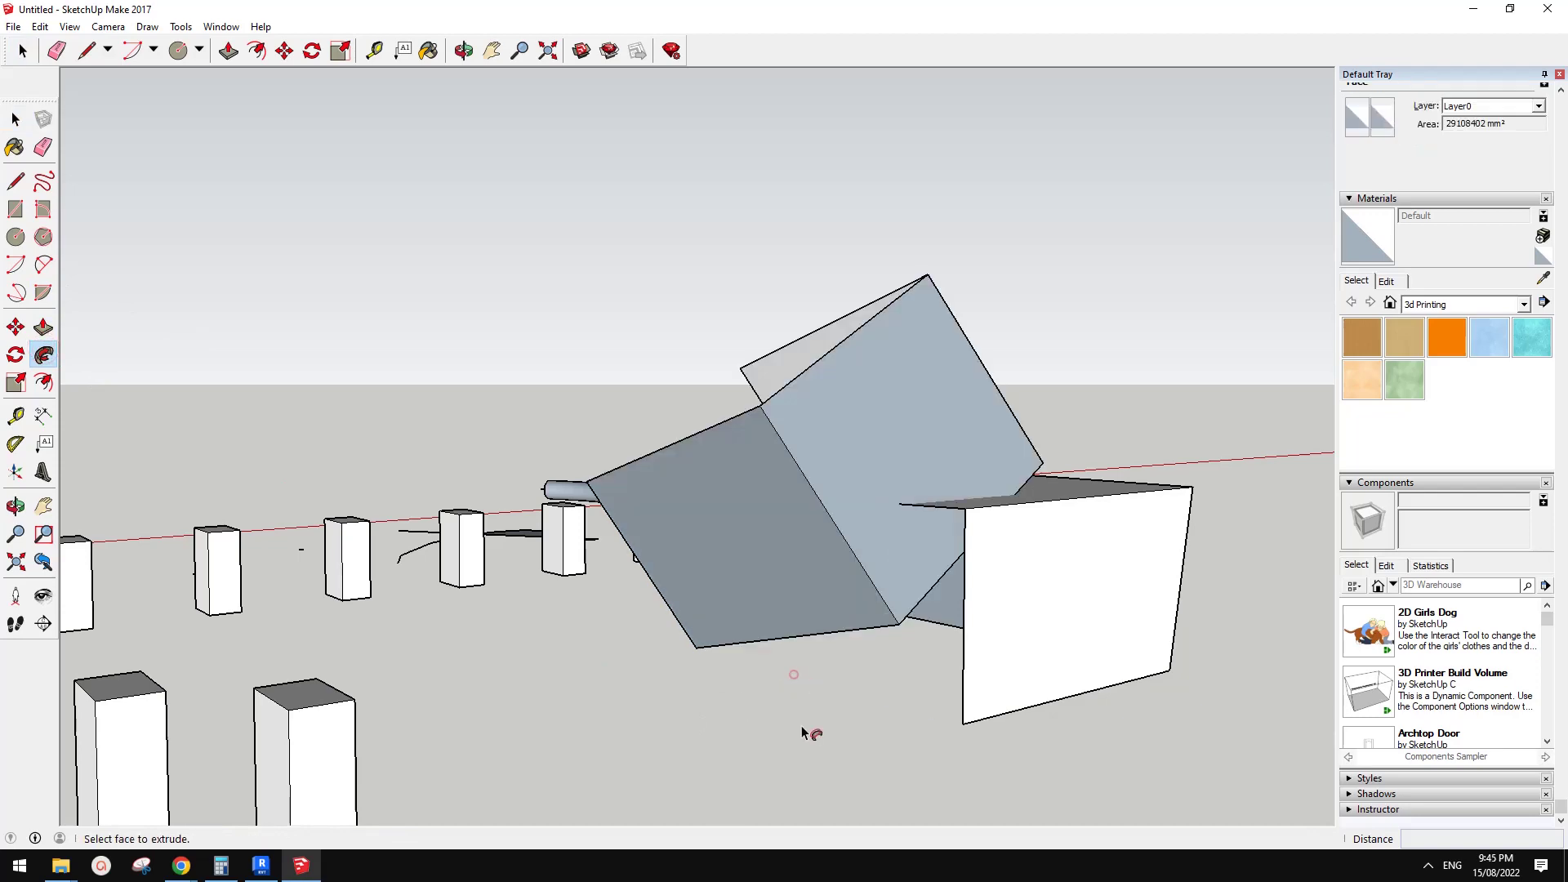
# Examine the front and stairs of the sharp-angled house, and switch to Chrome to compare them with the reference photos.
pyautogui.moveTo(803, 679); pyautogui.dragTo(702, 521, button='middle')
pyautogui.press('space')
pyautogui.scroll(3, 821, 555)
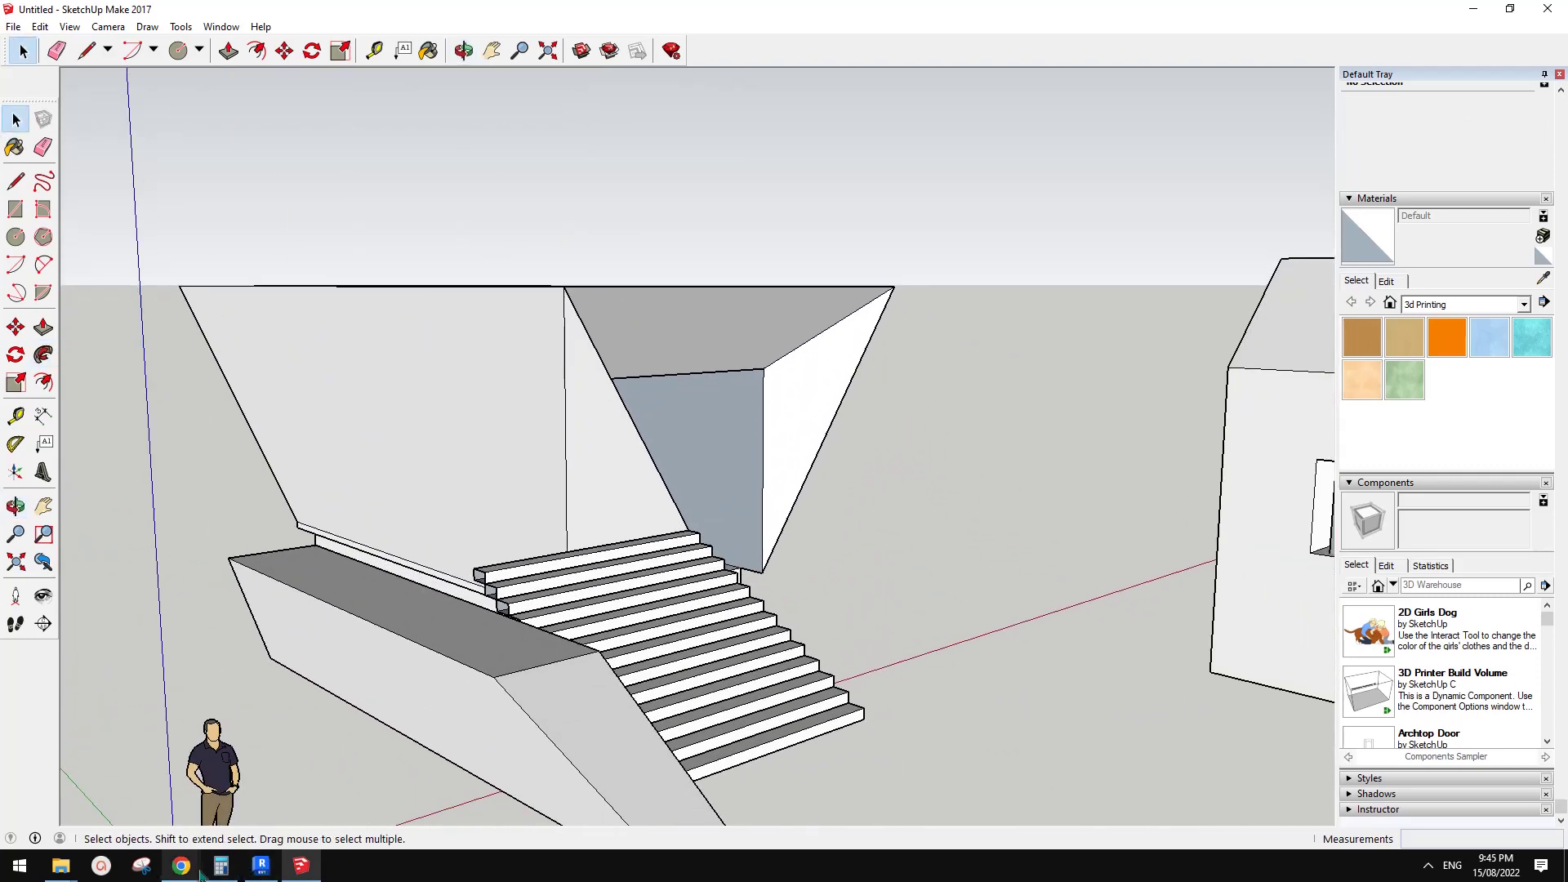
pyautogui.moveTo(181, 866)
pyautogui.click(245, 801)
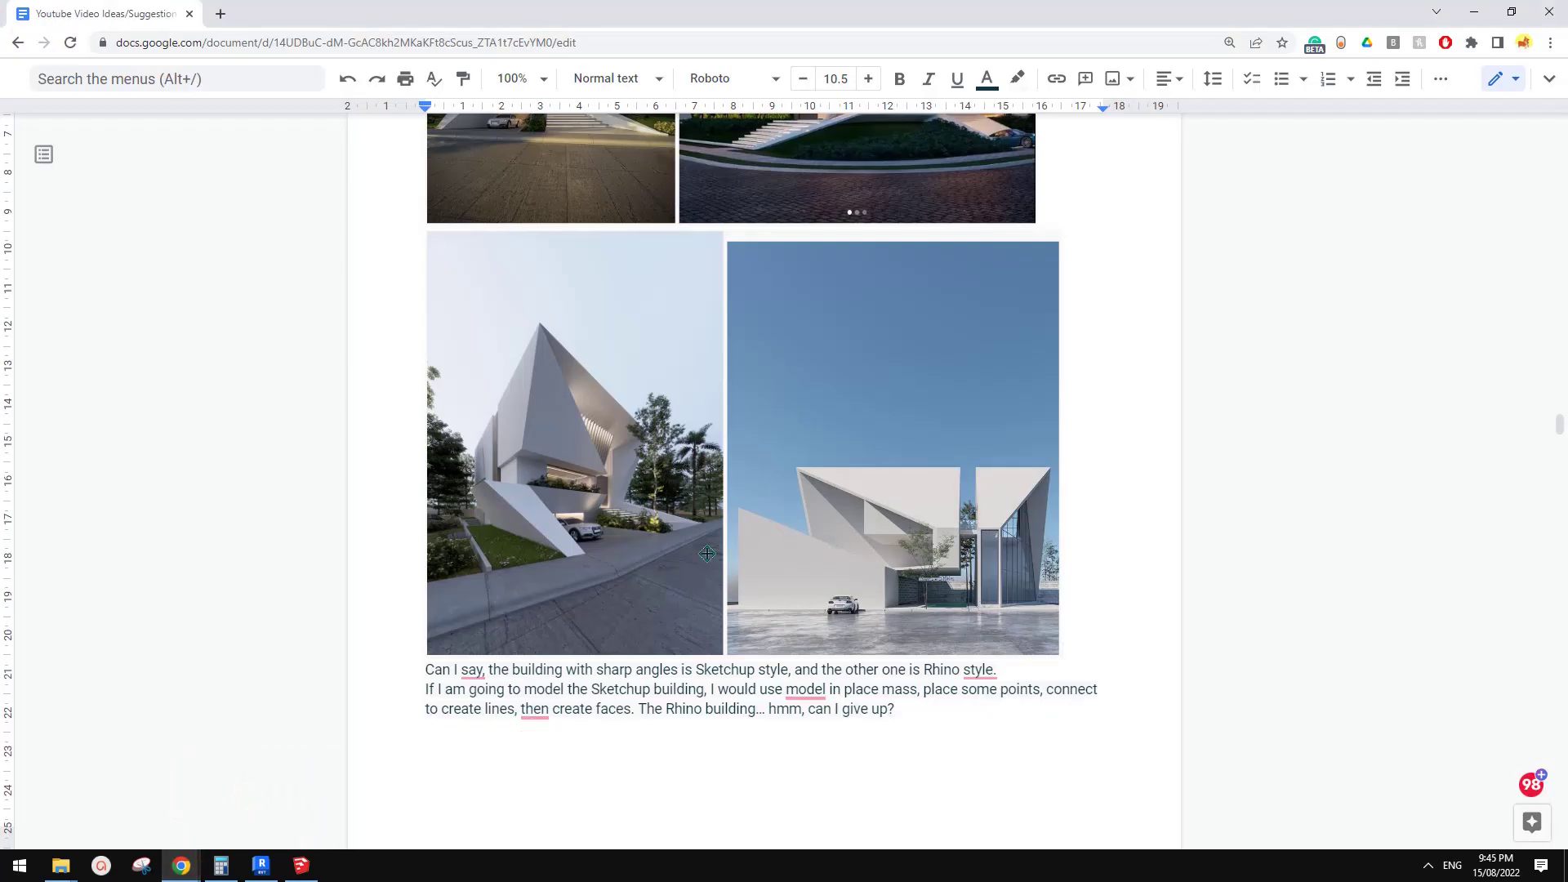
# Compare the reference photos of the curved house with those of the sharp-angled house in the suggestions document.
pyautogui.scroll(3, 726, 576)
pyautogui.scroll(2, 733, 552)
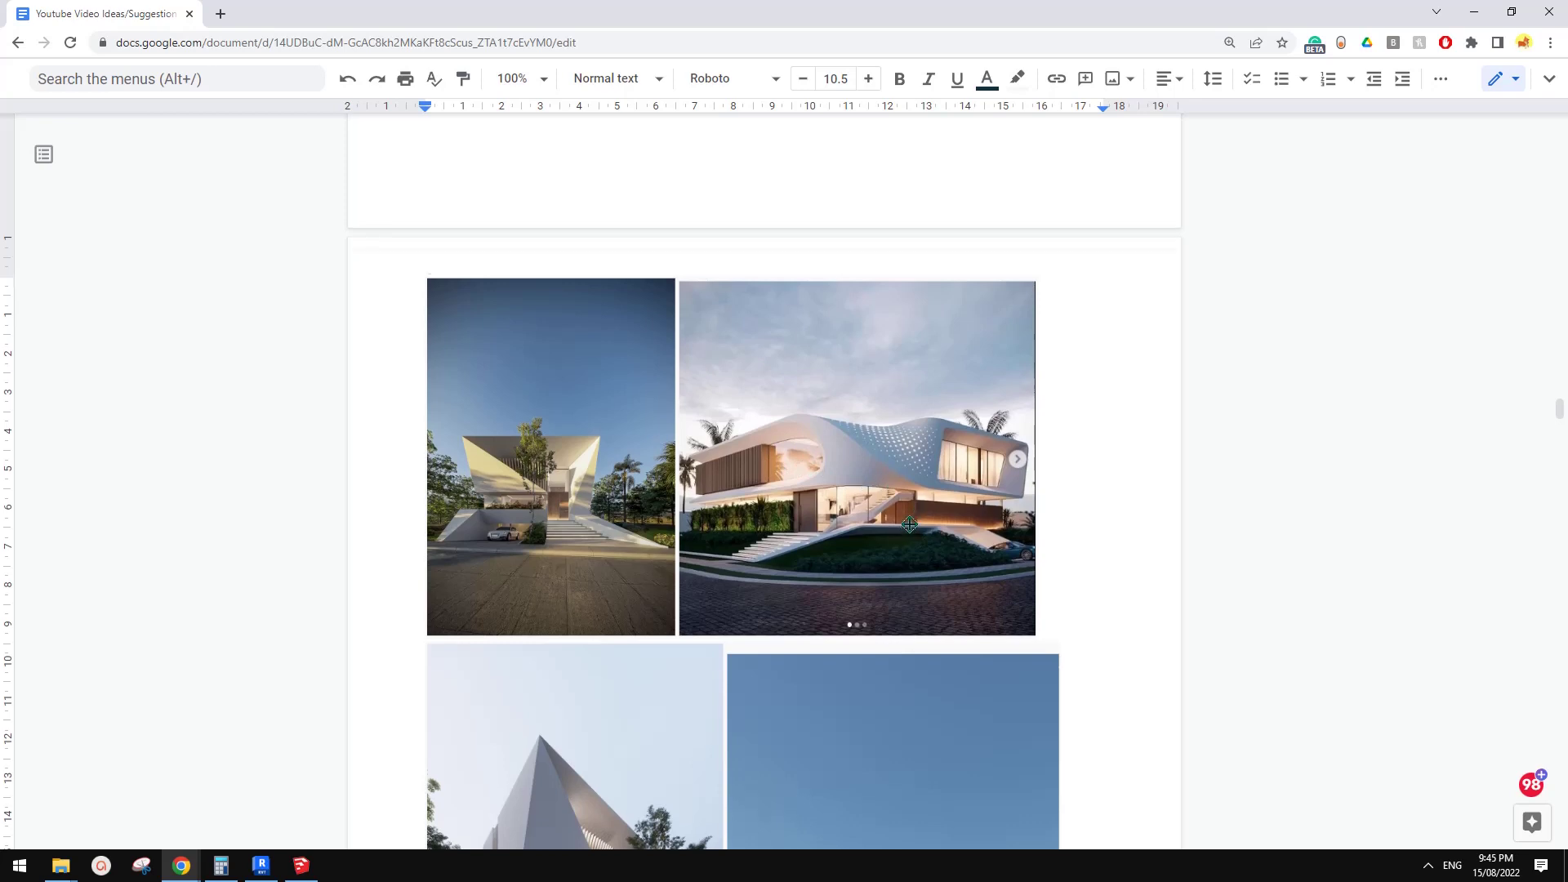
pyautogui.scroll(1, 919, 523)
pyautogui.scroll(-1, 926, 535)
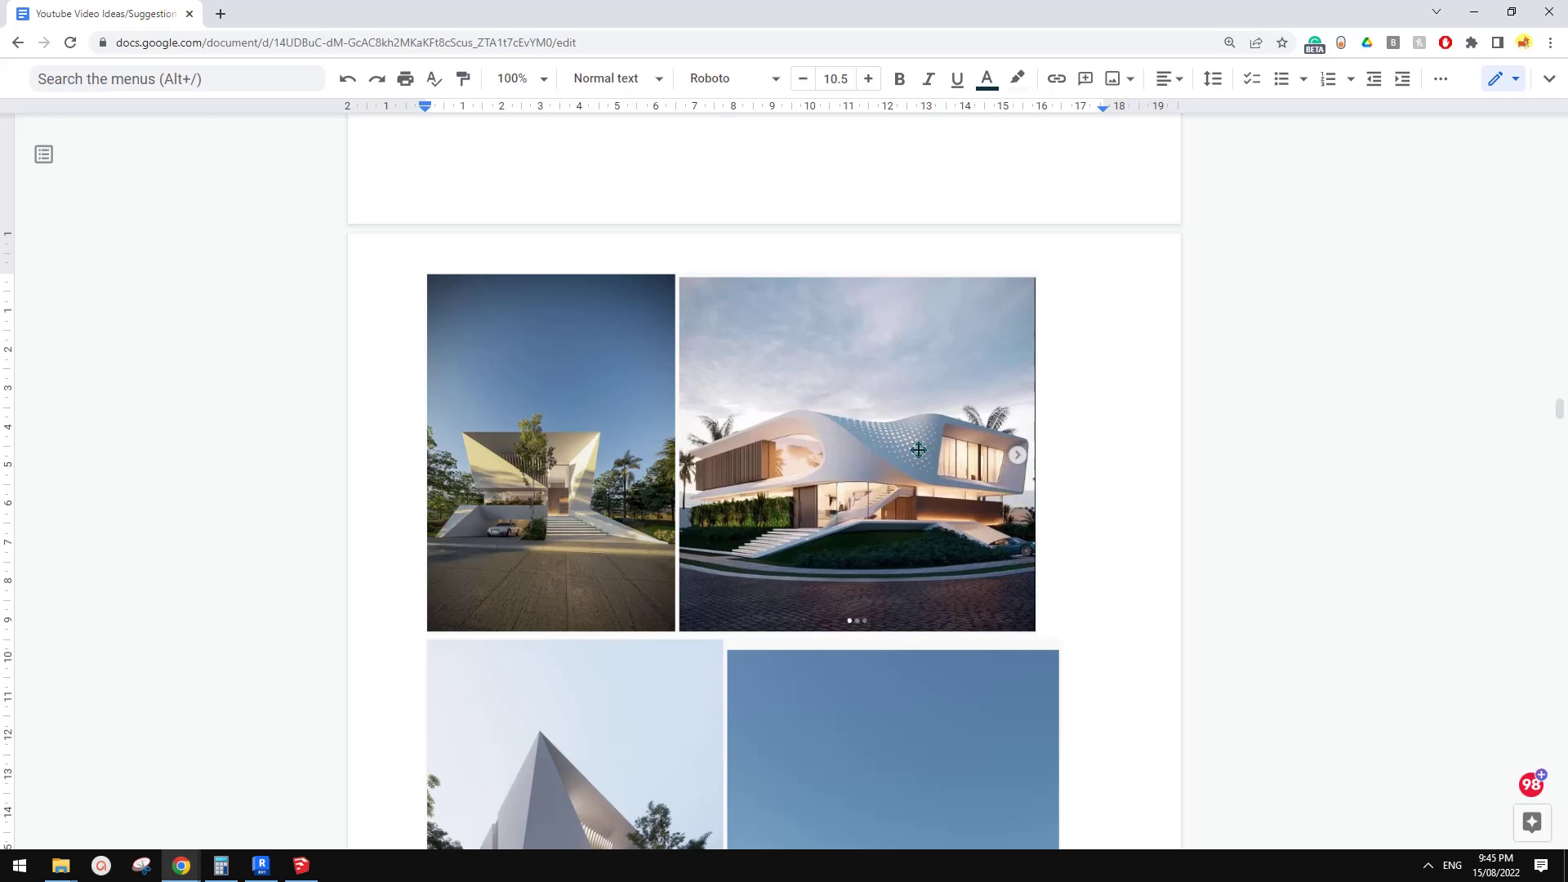
pyautogui.scroll(-1, 918, 450)
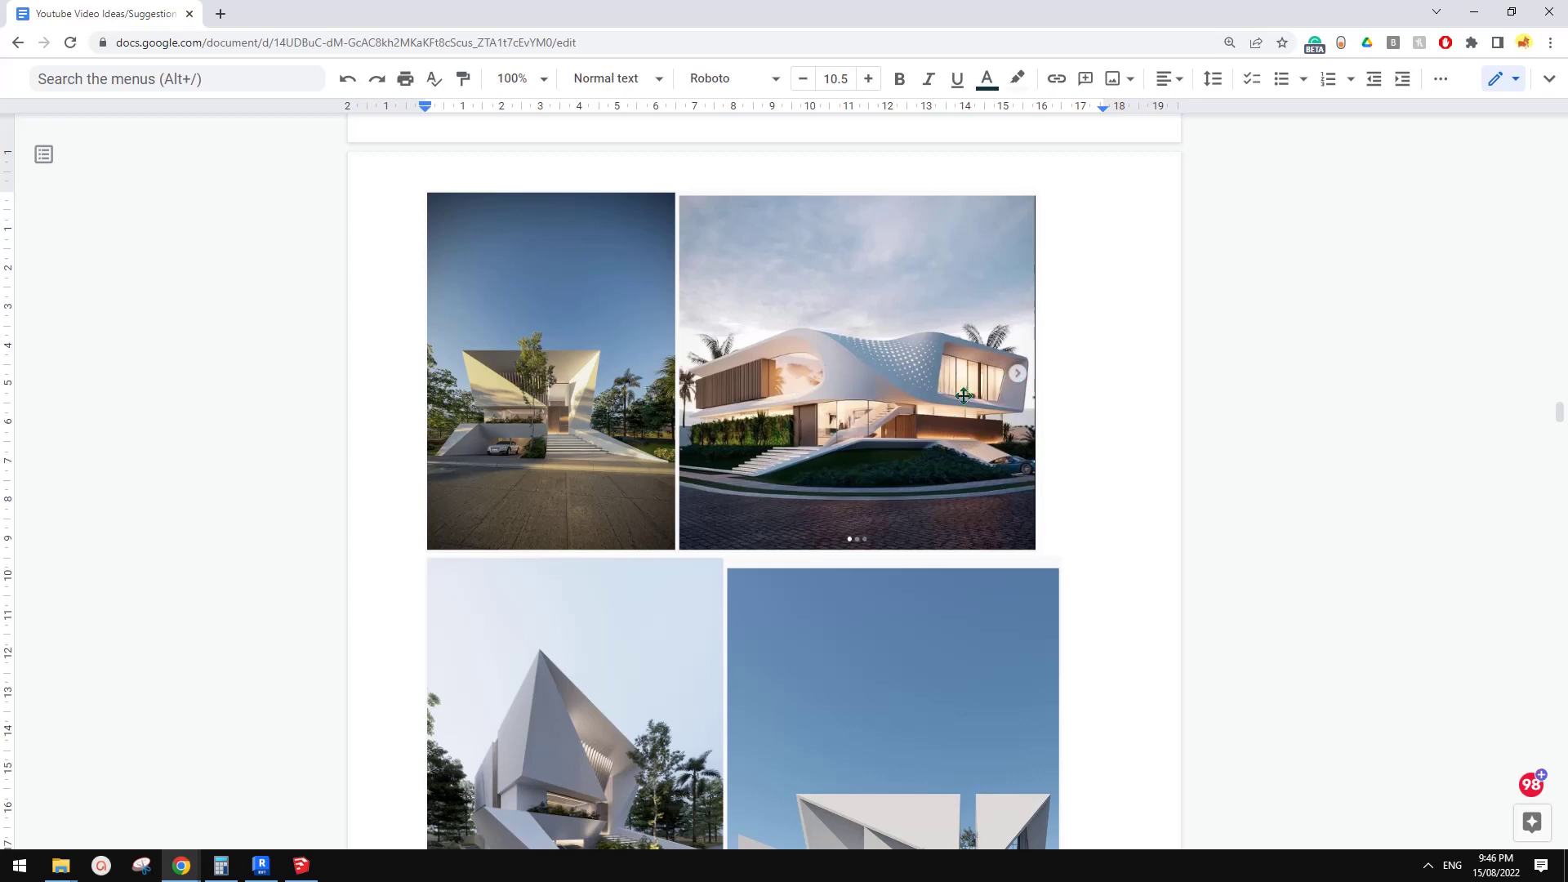
pyautogui.scroll(-4, 963, 395)
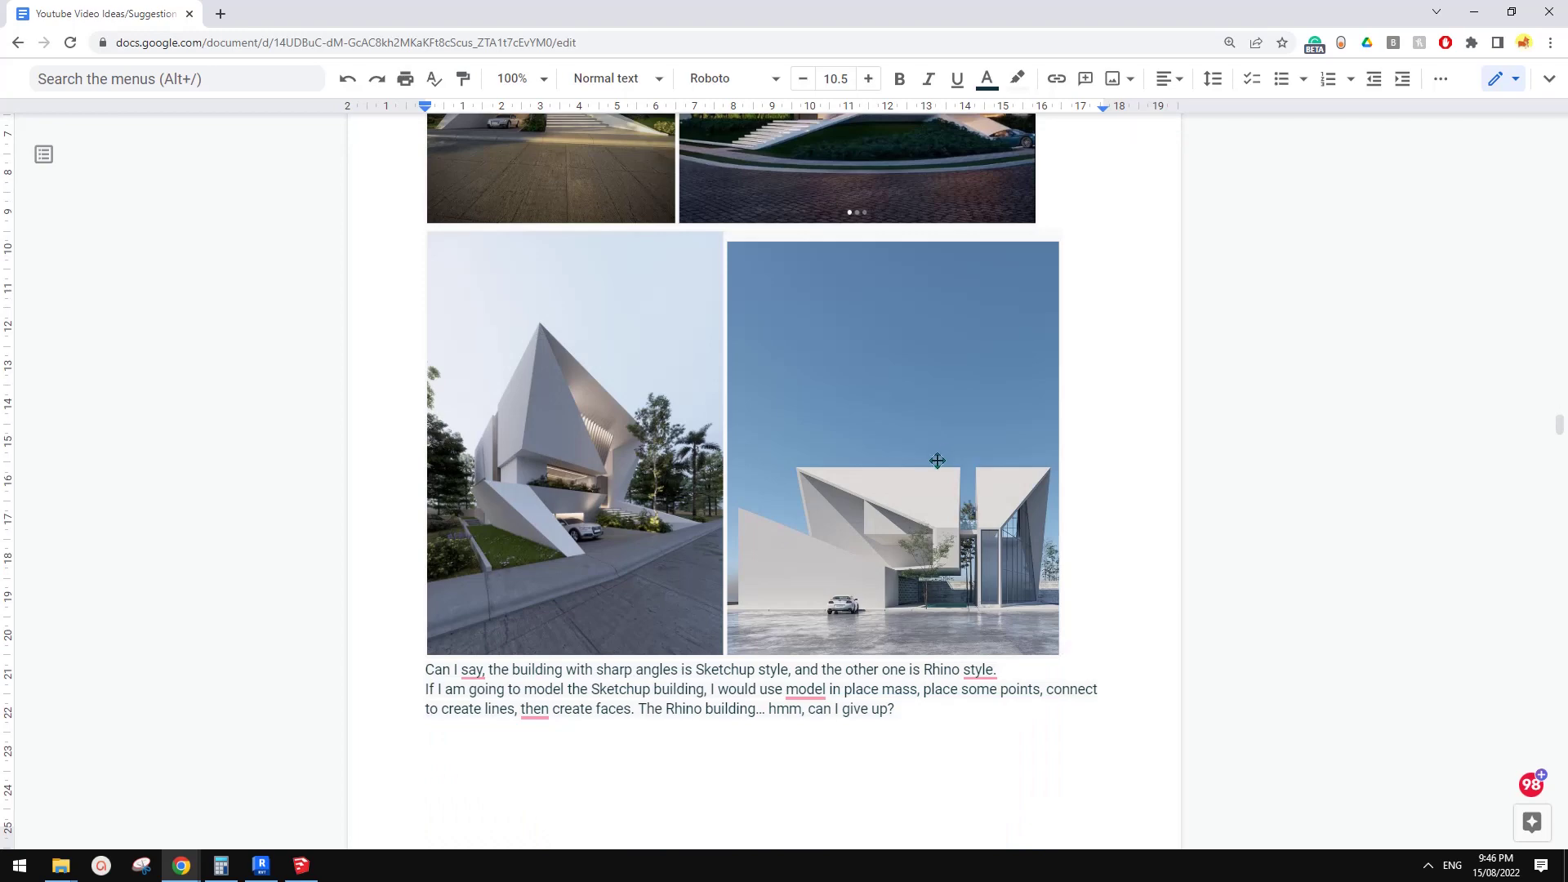
pyautogui.scroll(-3, 937, 461)
pyautogui.scroll(3, 937, 461)
pyautogui.scroll(4, 933, 534)
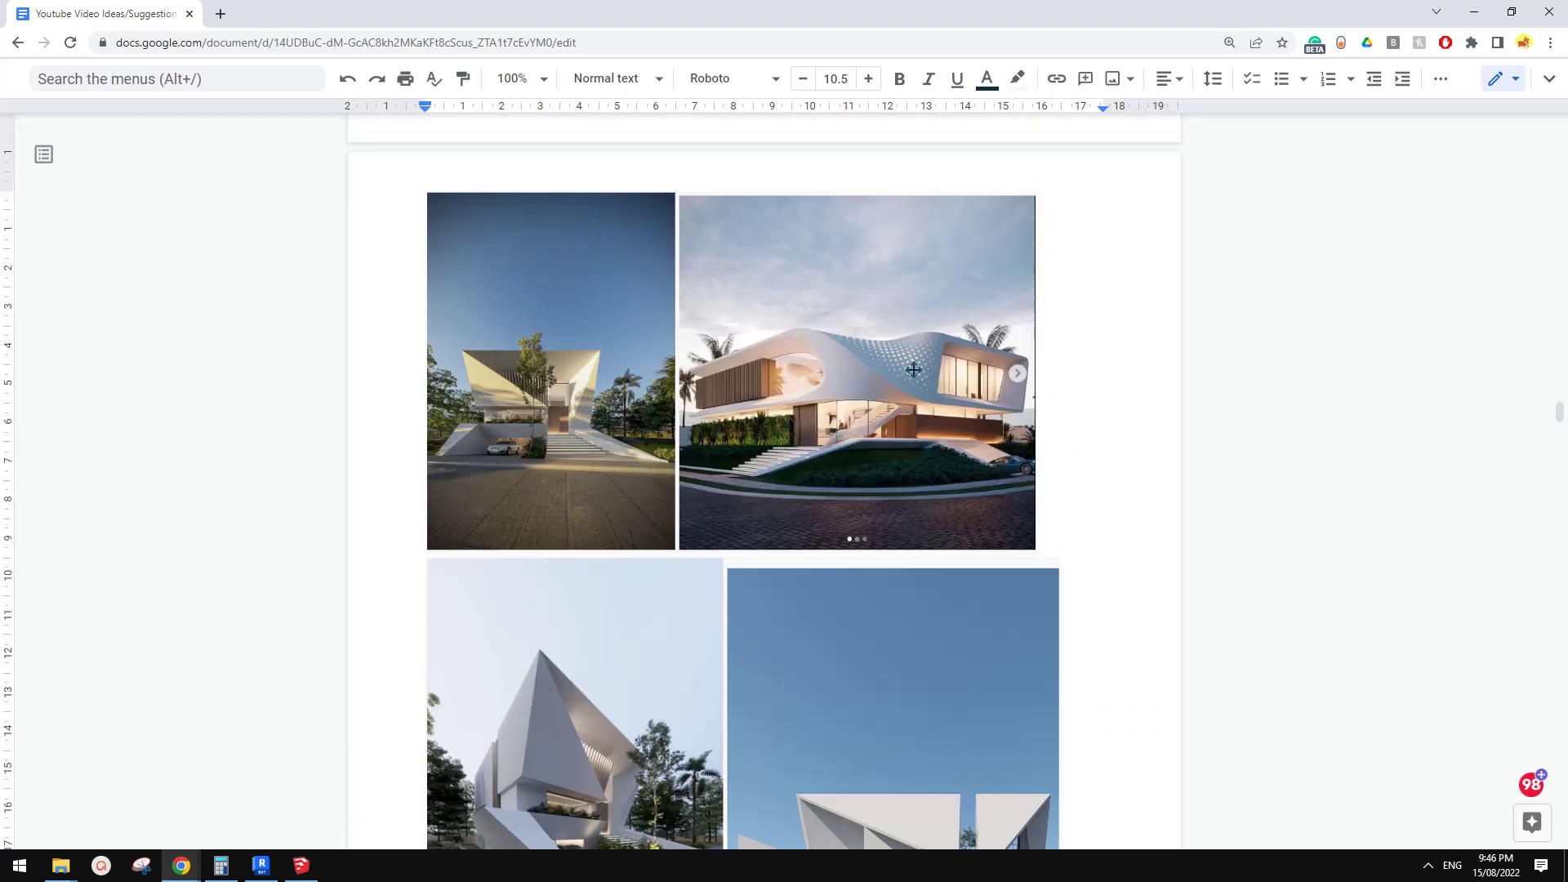
pyautogui.scroll(-4, 878, 400)
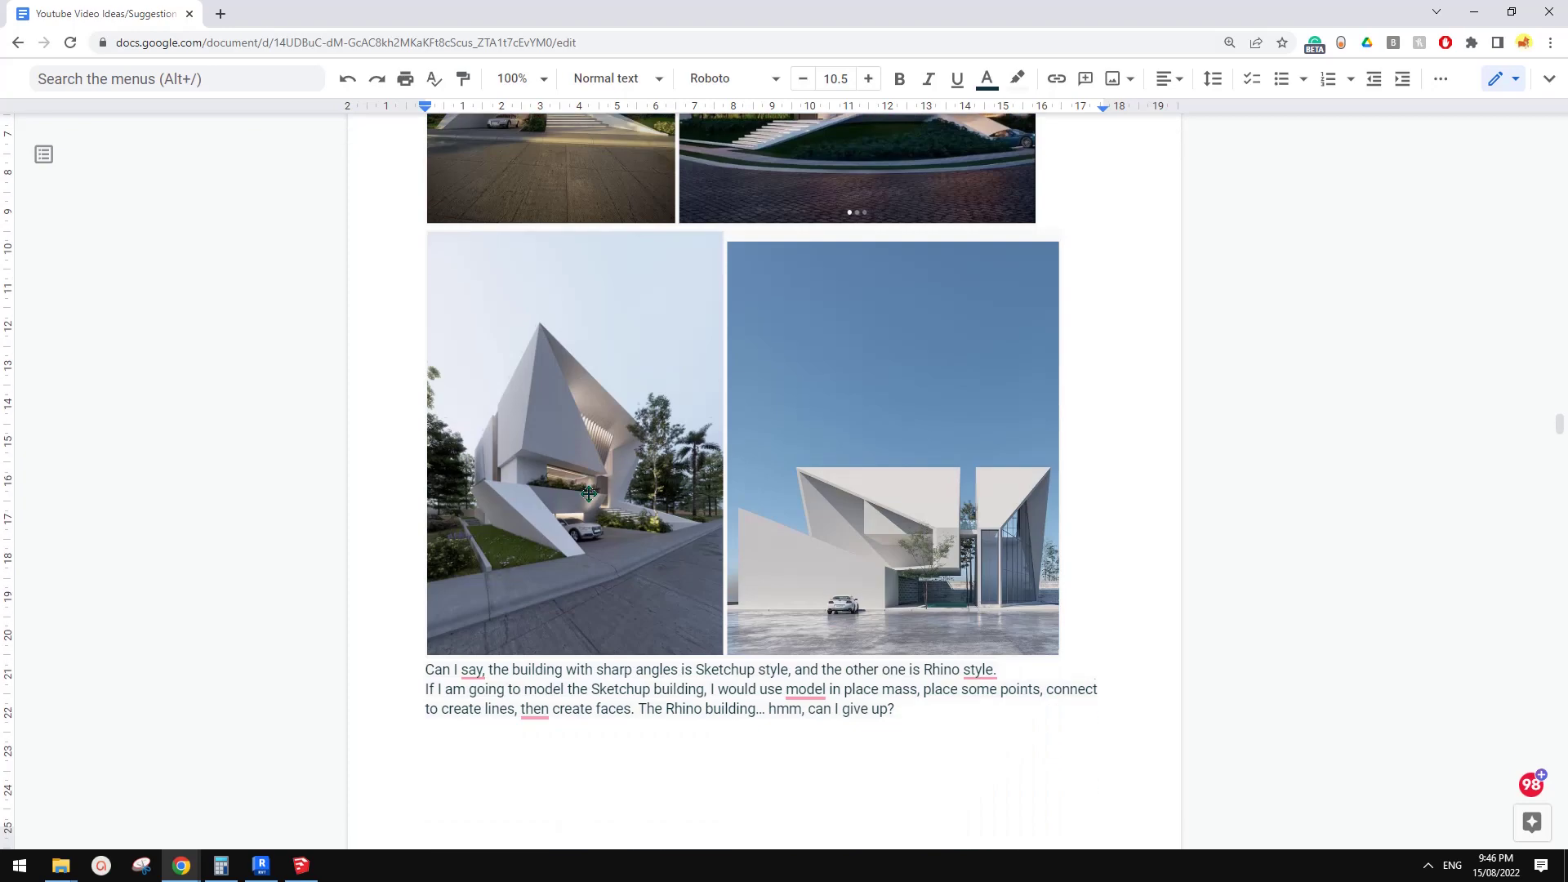
# Review the following viewer requests in the document, from the steel reinforcement topic to the parametric pyramid wall image.
pyautogui.scroll(-3, 589, 493)
pyautogui.scroll(-5, 690, 434)
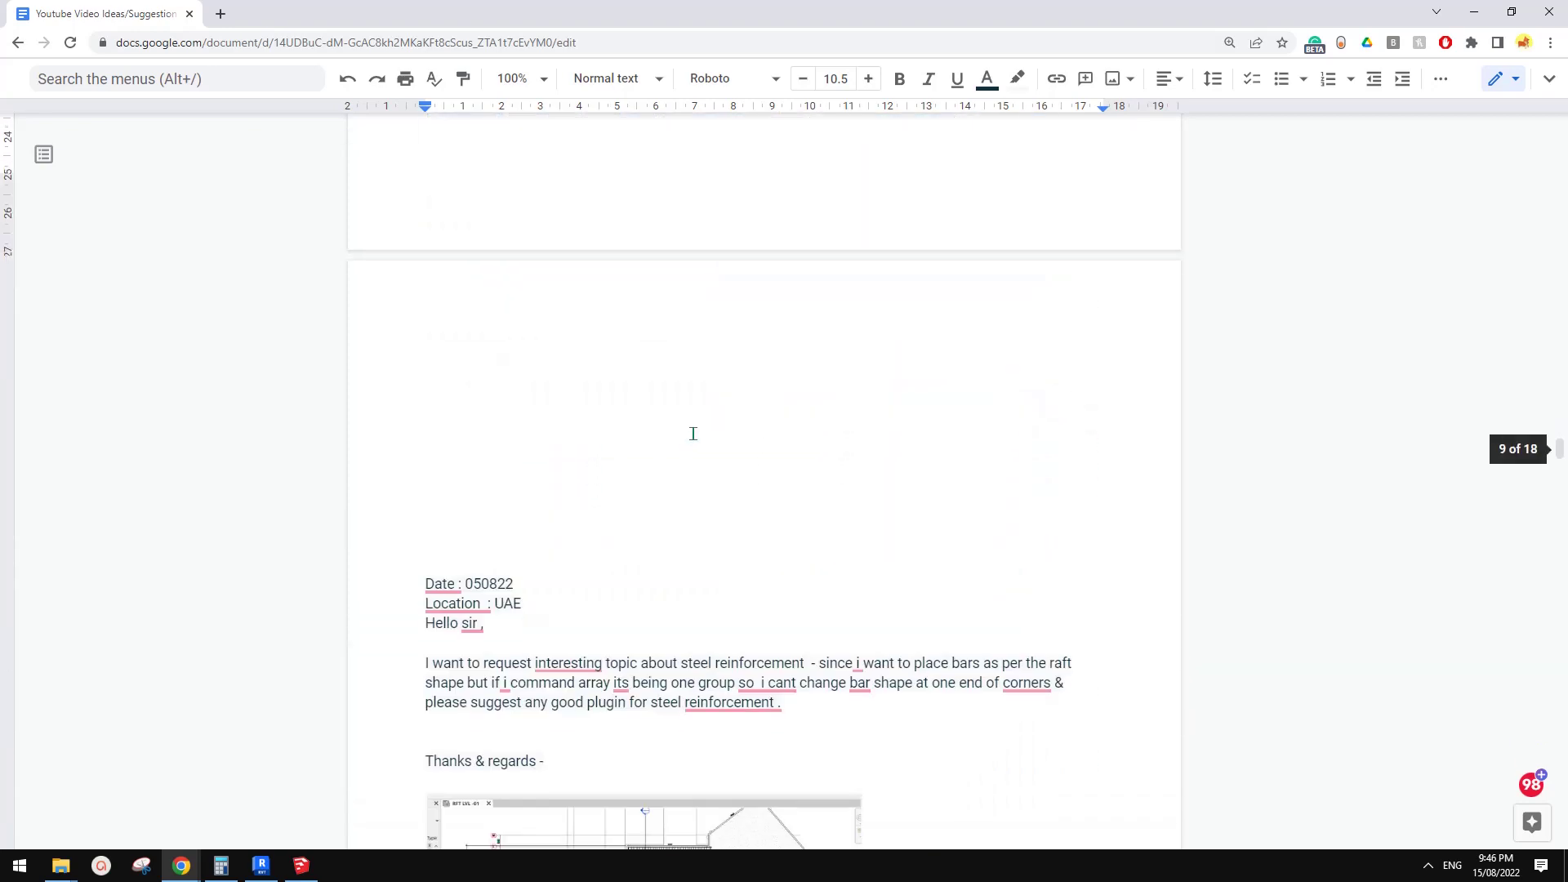
pyautogui.scroll(-5, 693, 432)
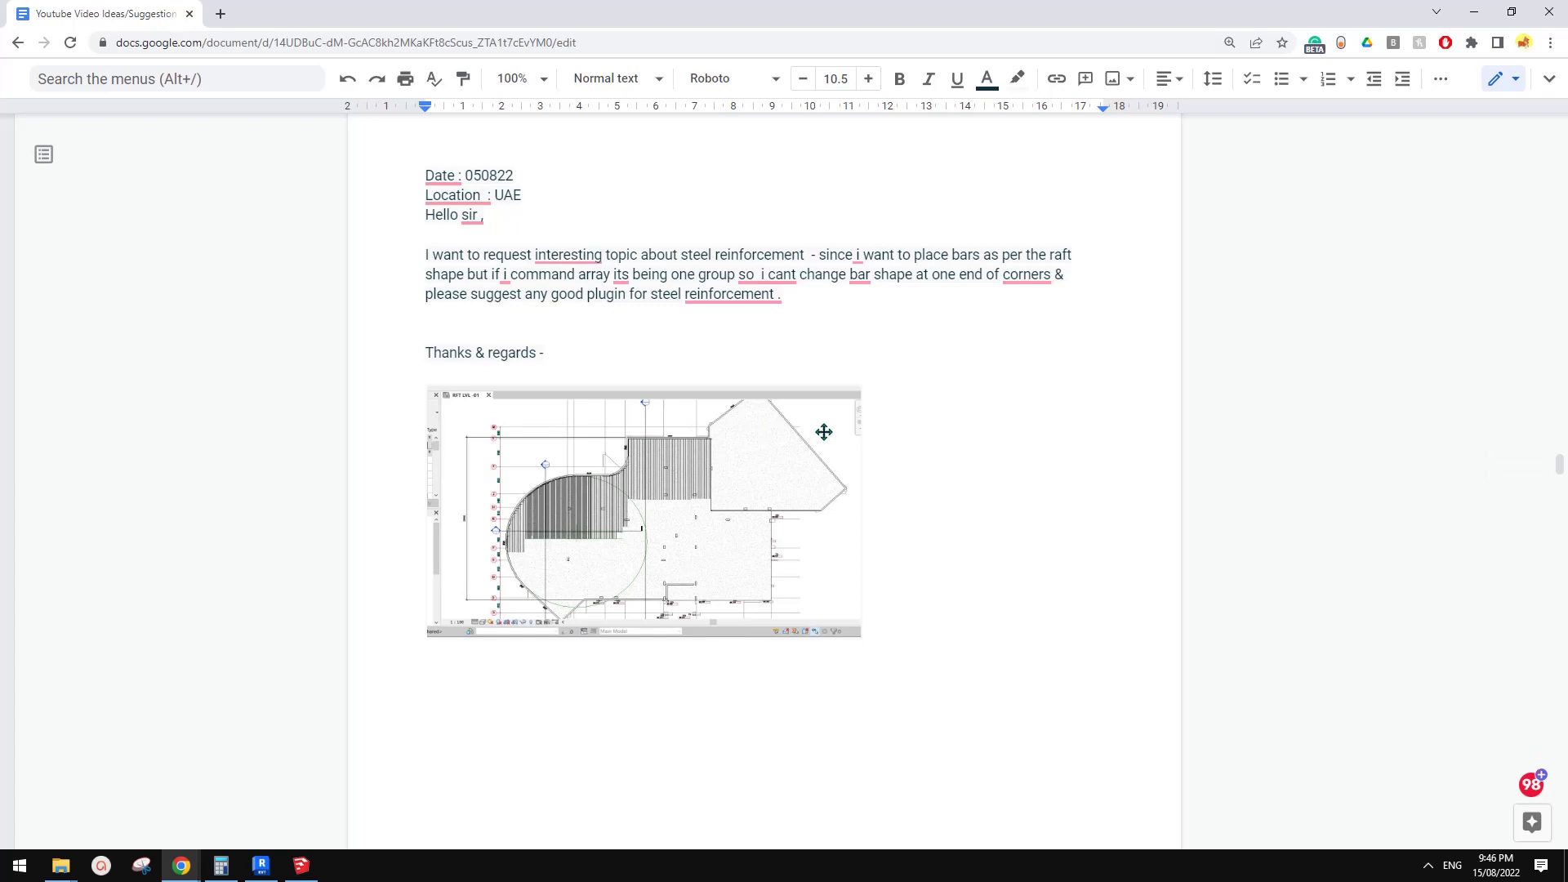
pyautogui.scroll(-9, 804, 395)
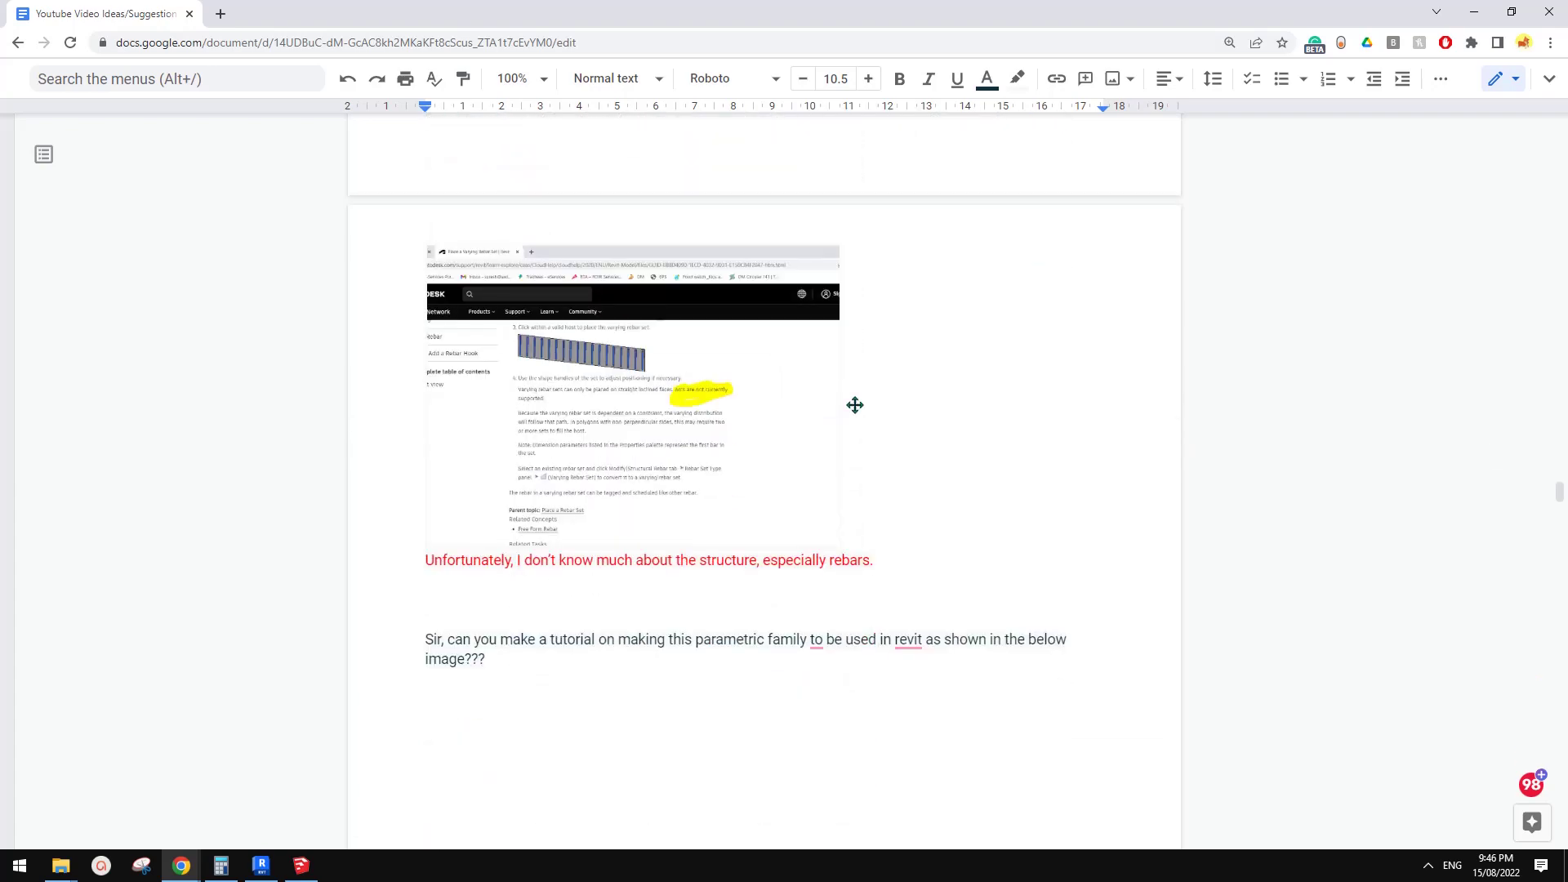
pyautogui.scroll(-5, 855, 405)
pyautogui.scroll(-5, 910, 528)
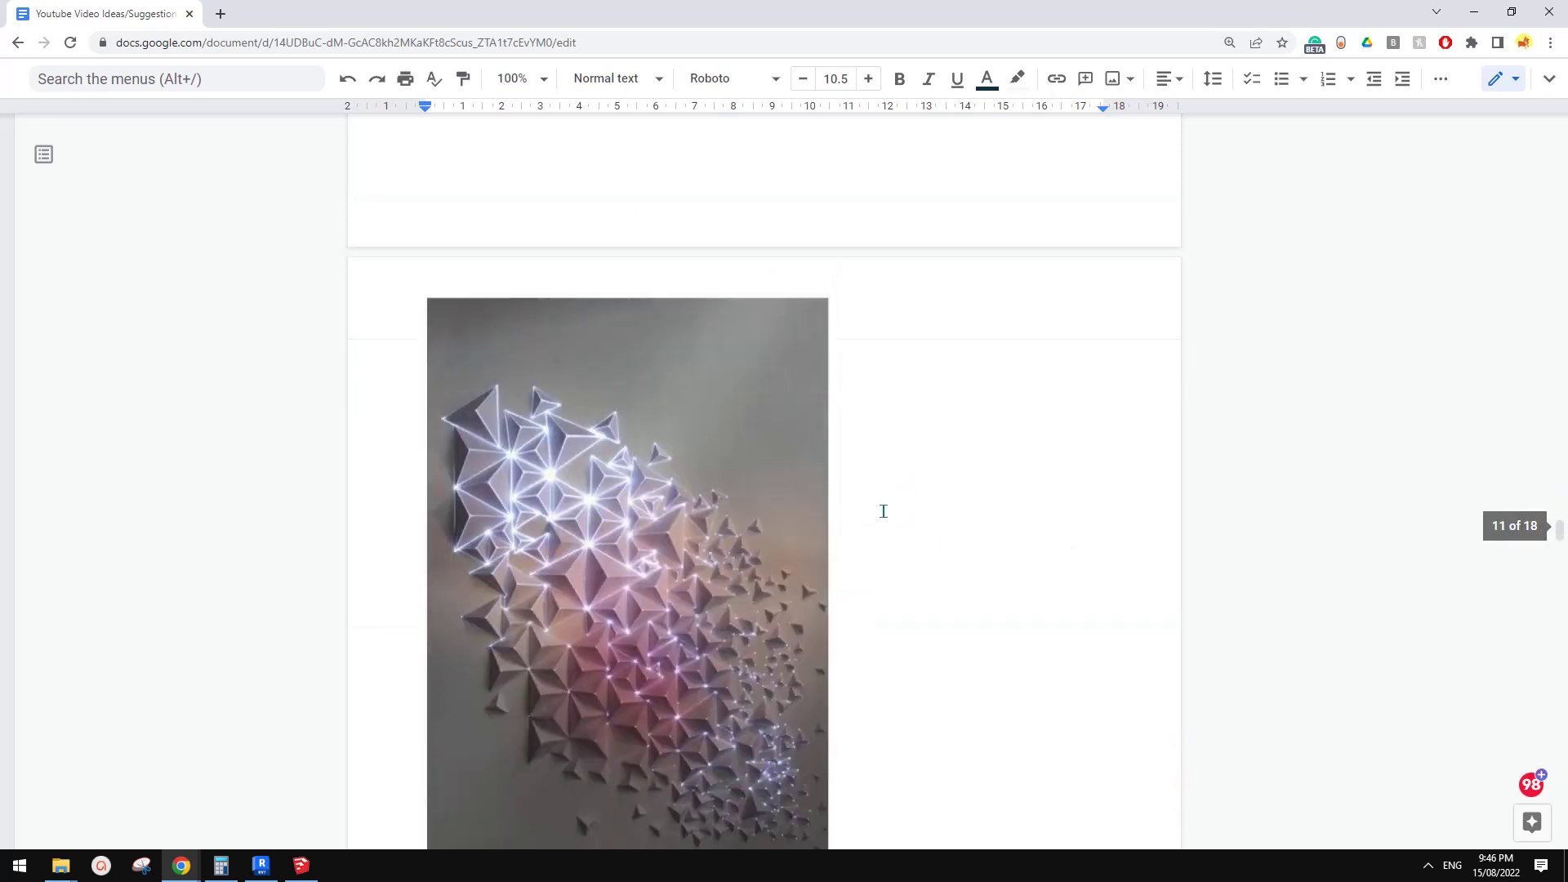
pyautogui.scroll(-1, 907, 514)
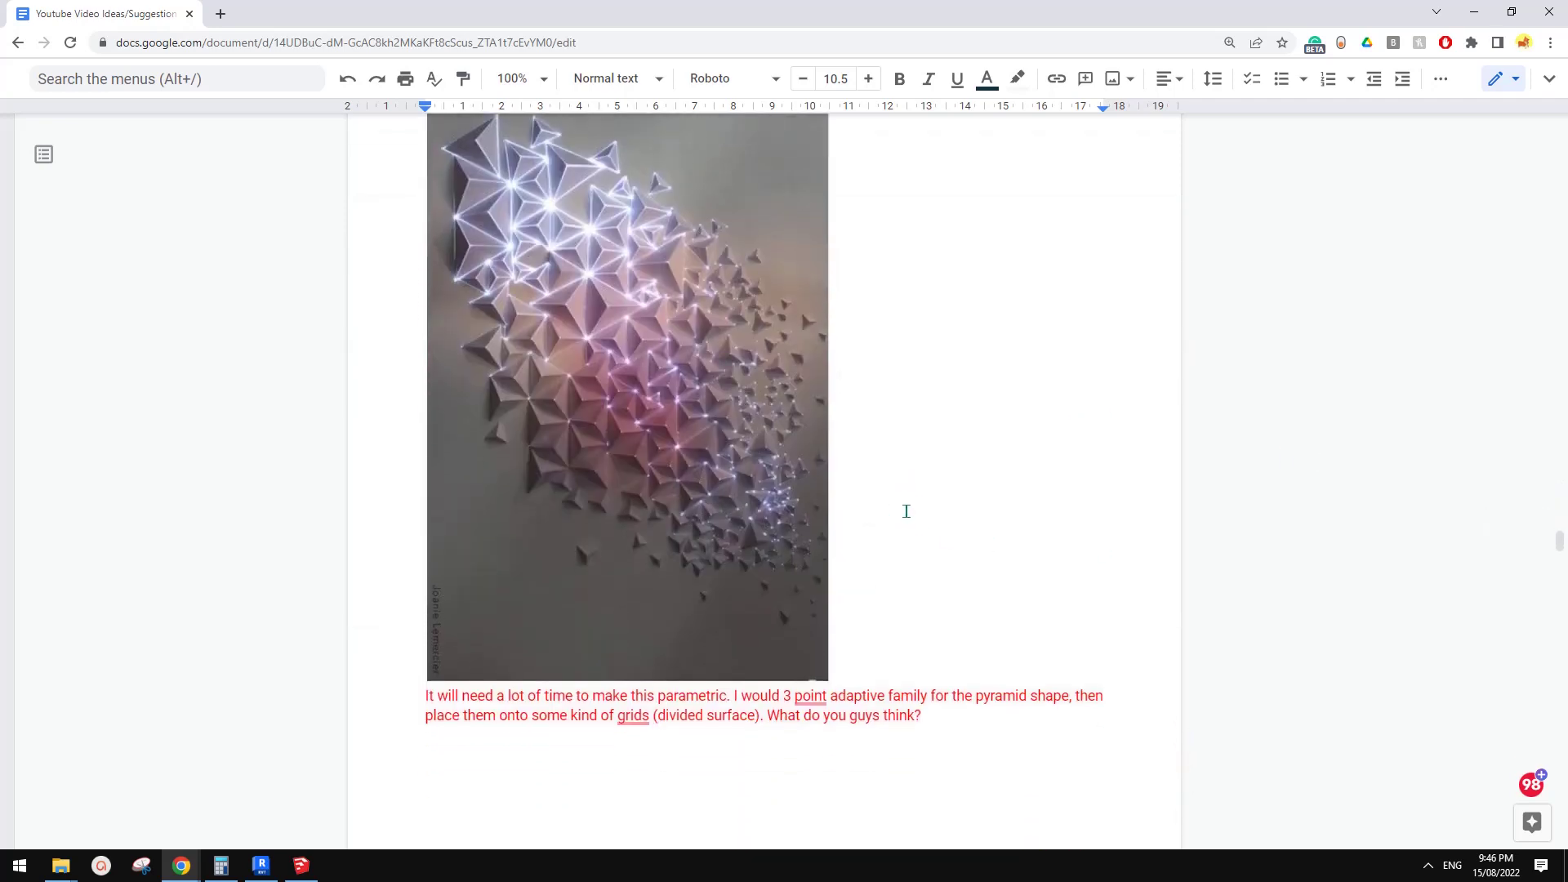
pyautogui.scroll(1, 915, 513)
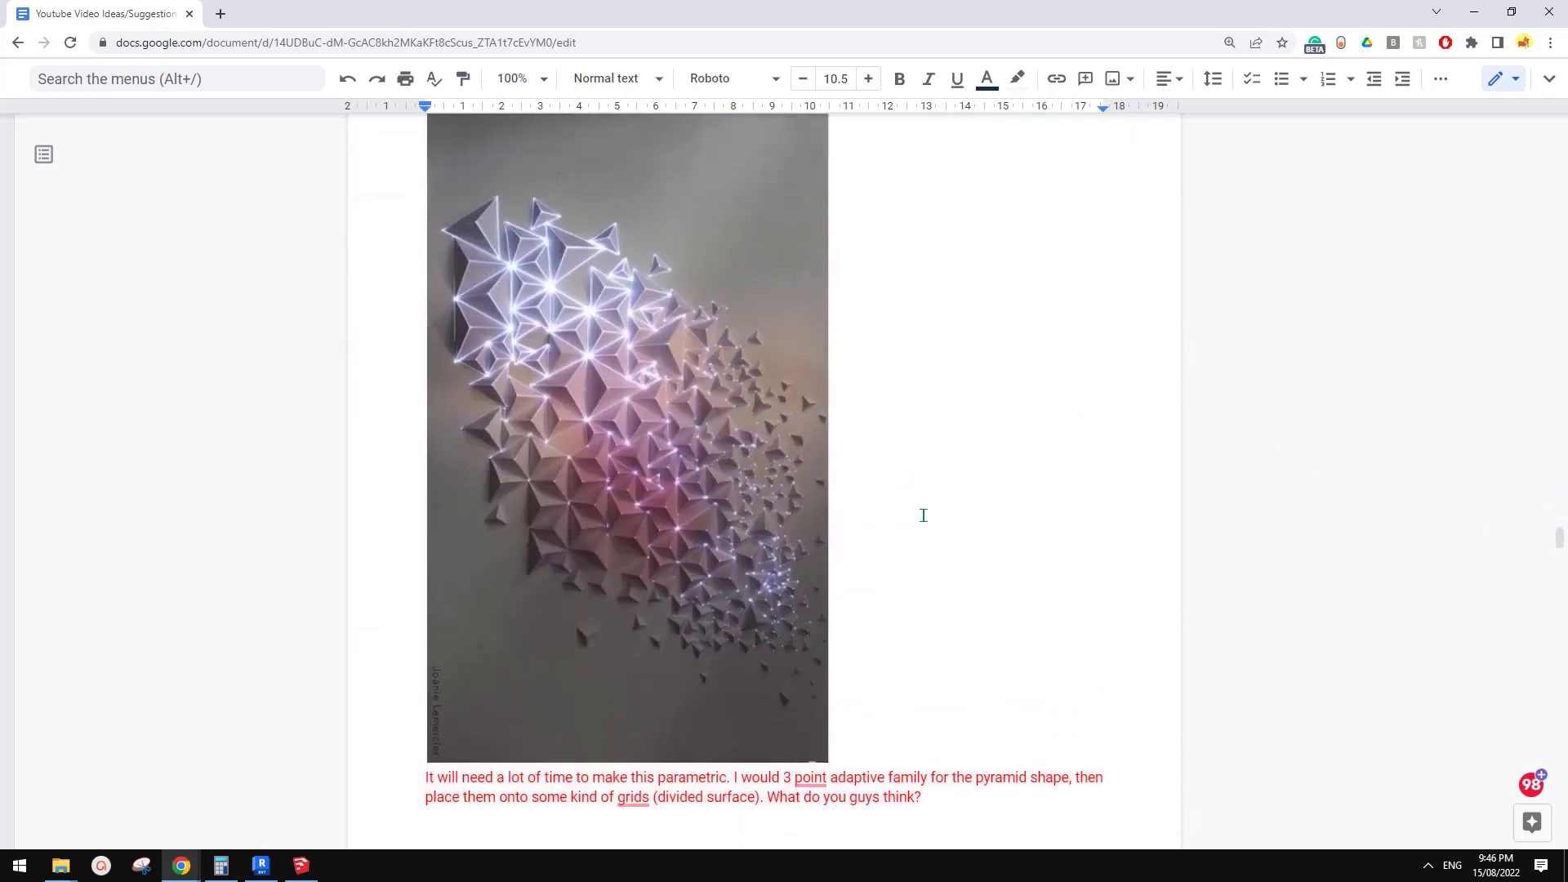